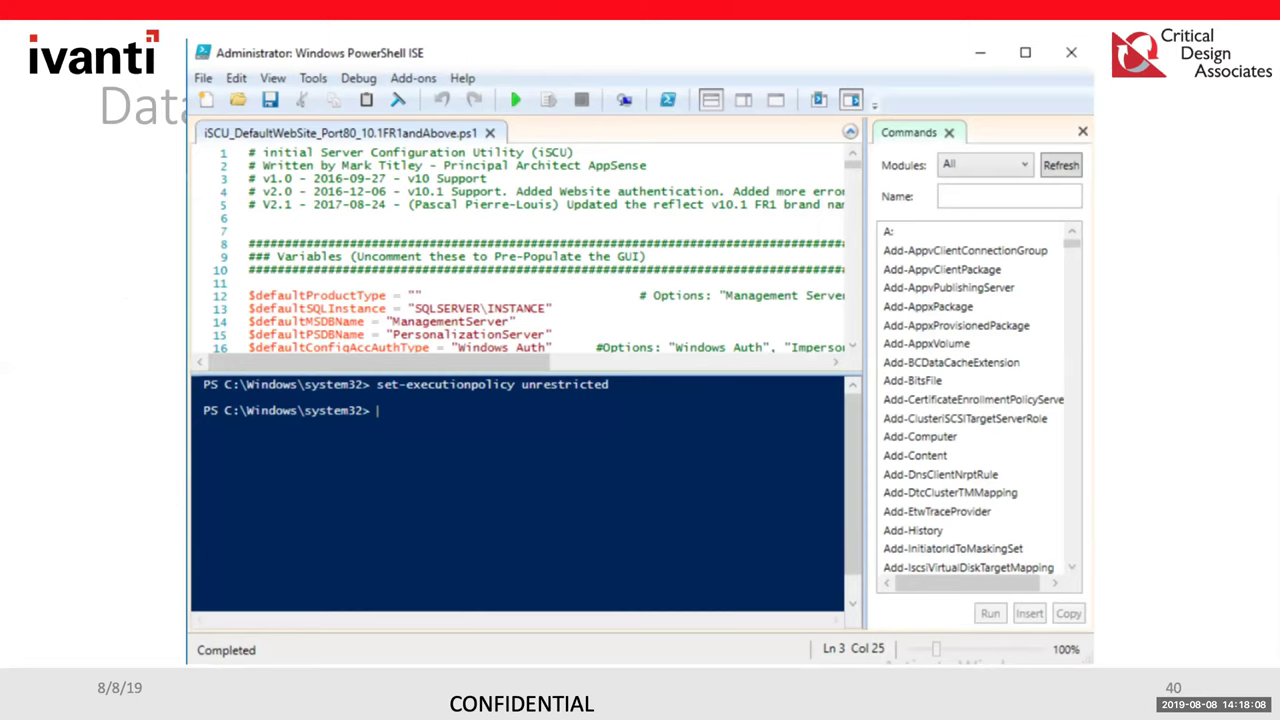
# Advance the deck to slide 41, which shows the iSCU configuration dialog
pyautogui.press('Right')
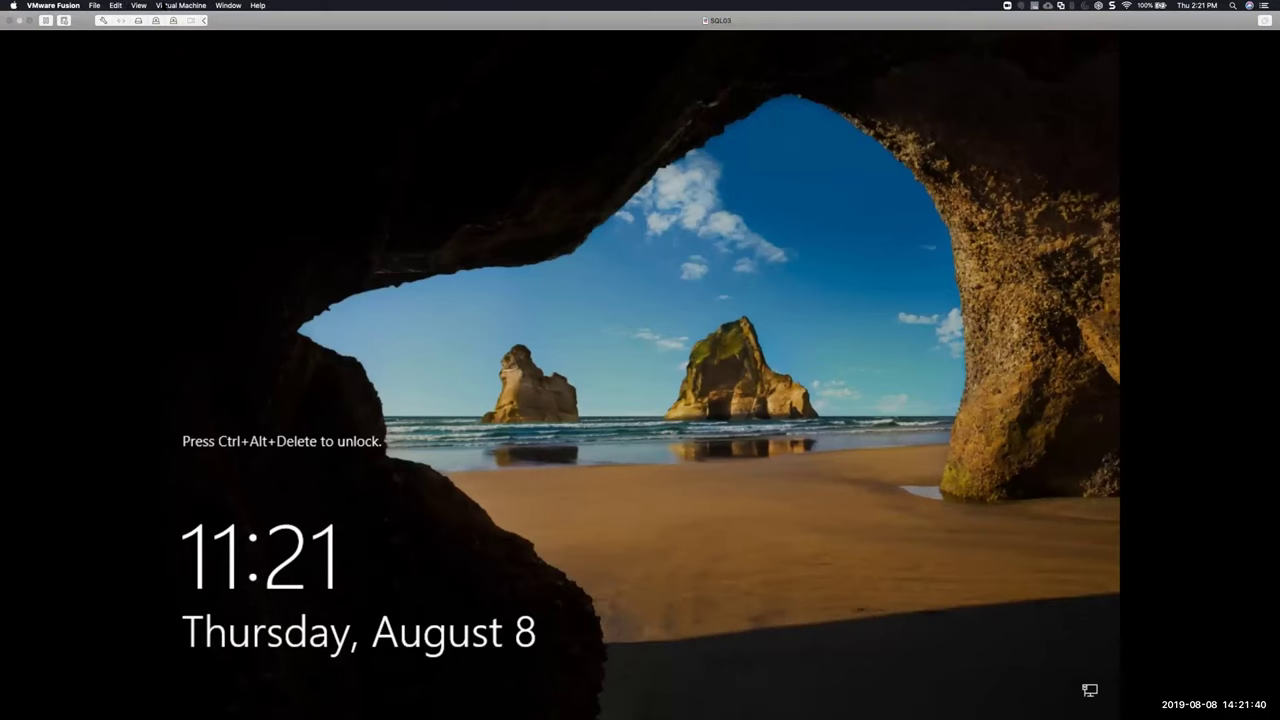
# Unlock SQL03 via Send Ctrl-Alt-Del and sign in with the account password
pyautogui.click(178, 6)
pyautogui.click(190, 161)
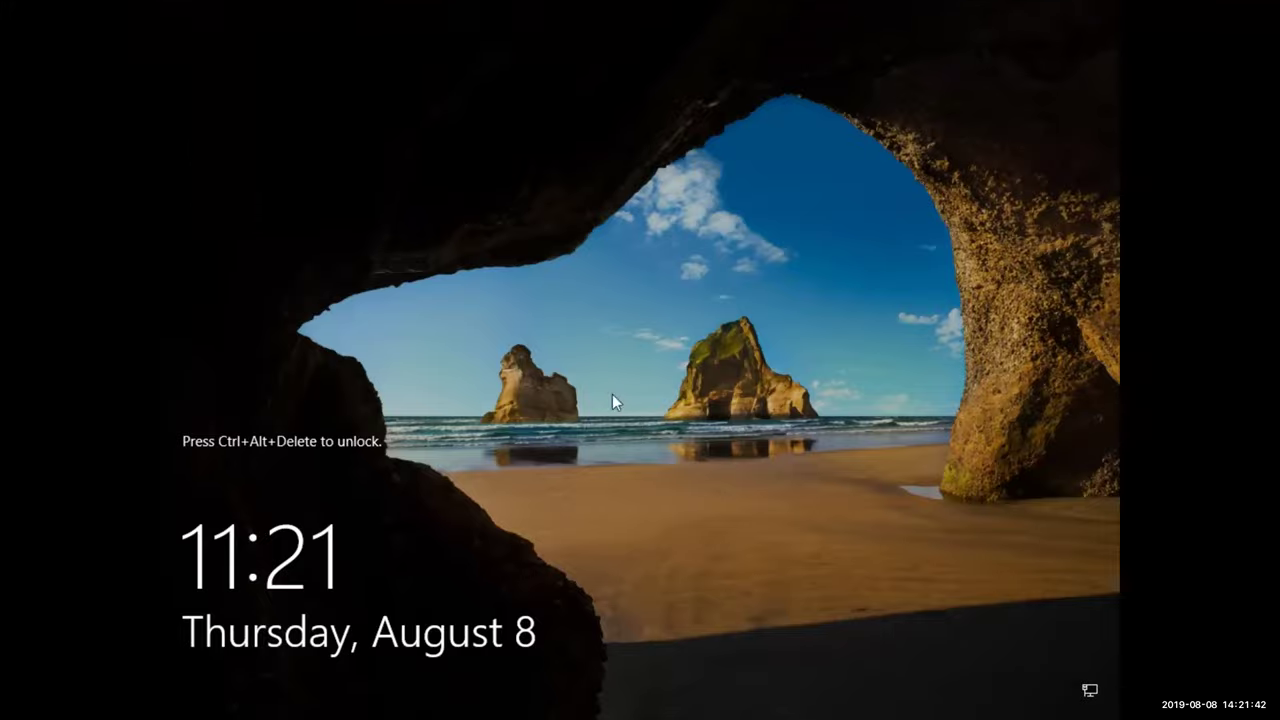
pyautogui.write('•••••••••••')
pyautogui.press('Return')
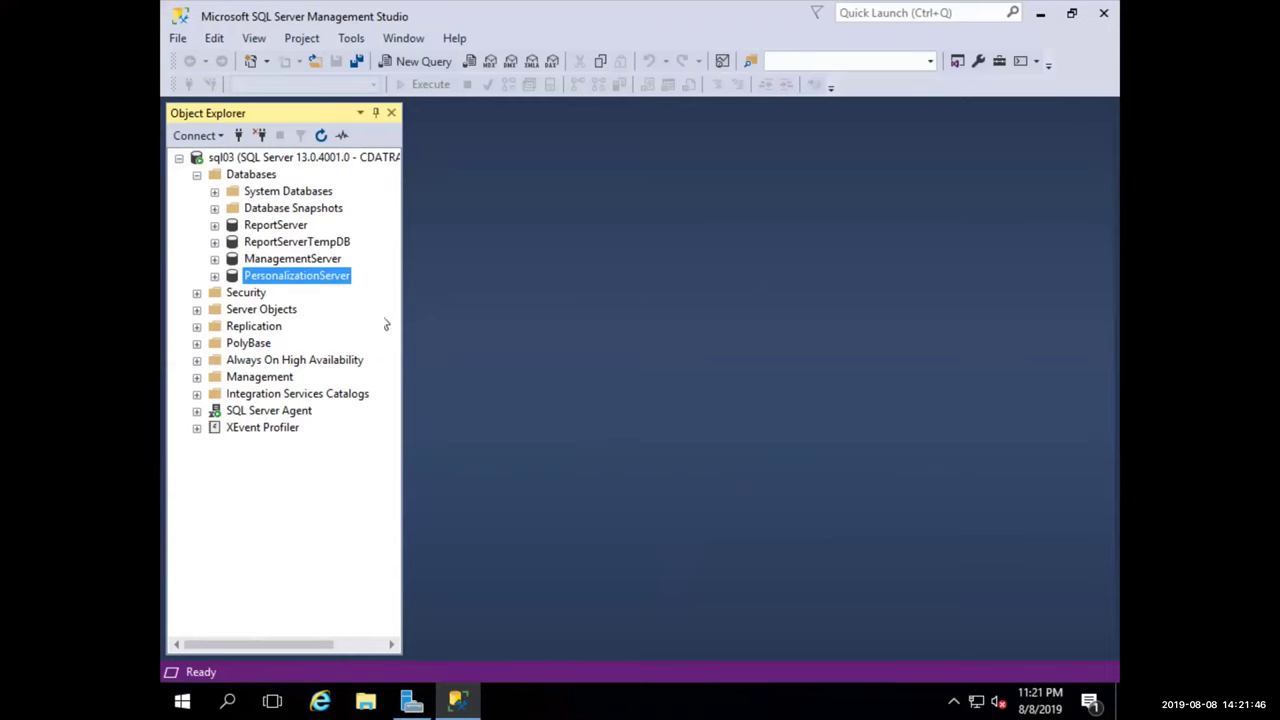
# Check the ManagementServer and PersonalizationServer databases in Object Explorer, then move to UWM04
pyautogui.click(310, 262)
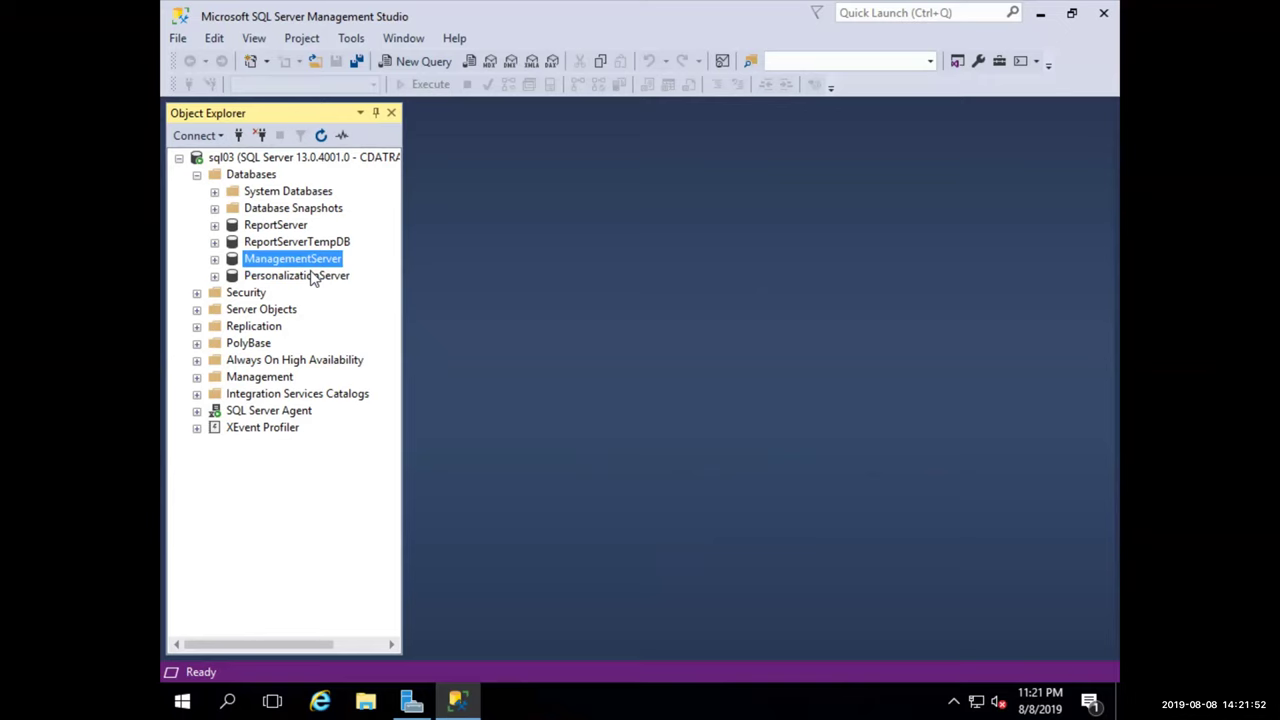
pyautogui.click(312, 277)
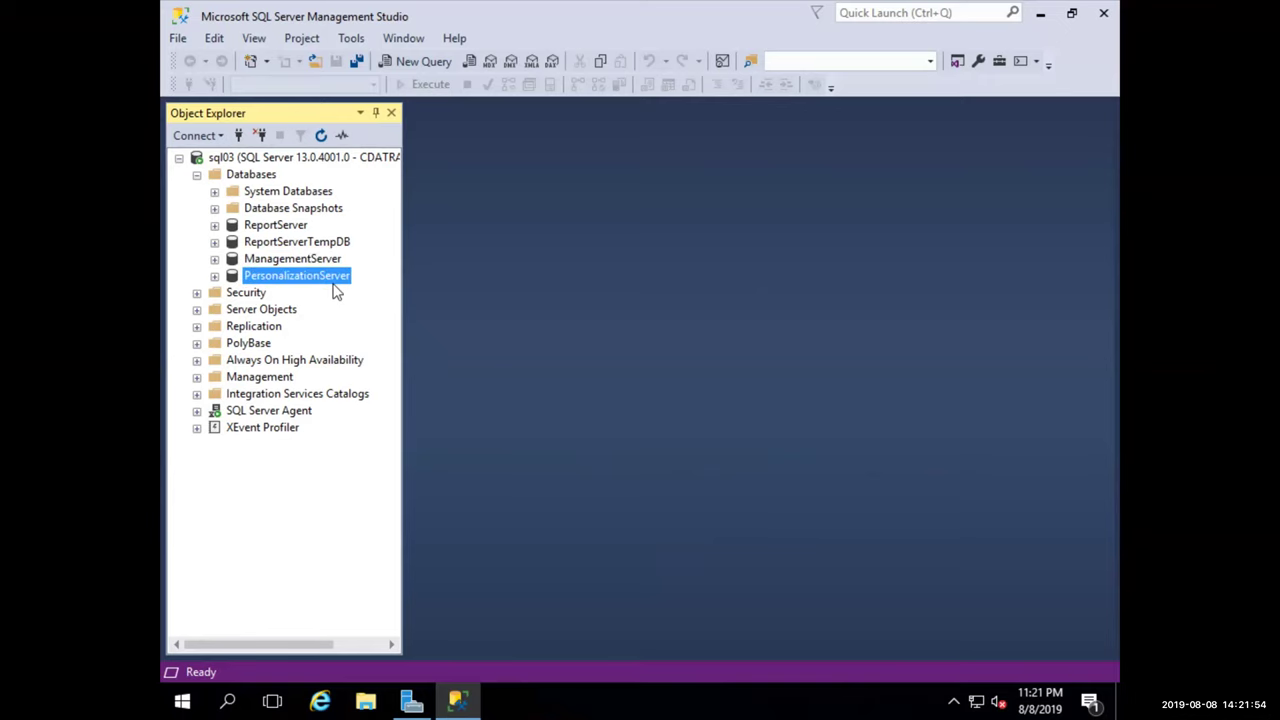
pyautogui.hotkey('ctrl', 'Right')
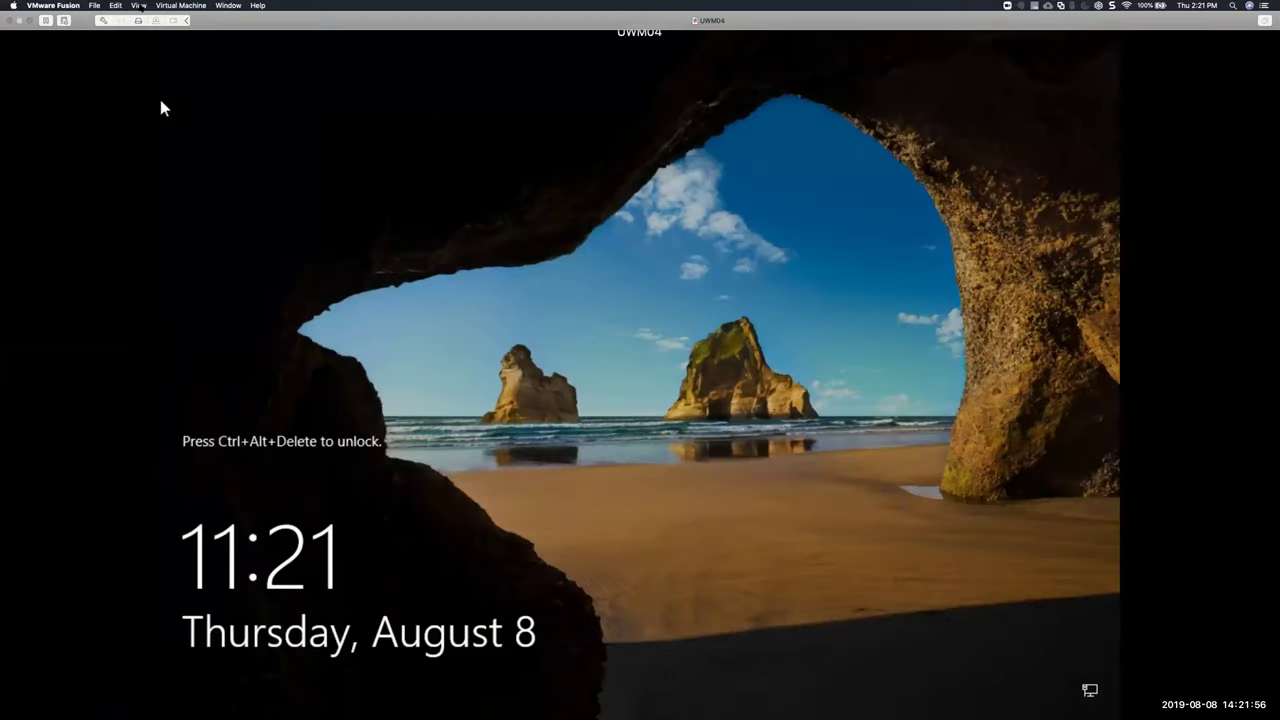
# Unlock UWM04 via Send Ctrl-Alt-Del and sign in with its password
pyautogui.click(168, 5)
pyautogui.click(200, 161)
pyautogui.write('•••••')
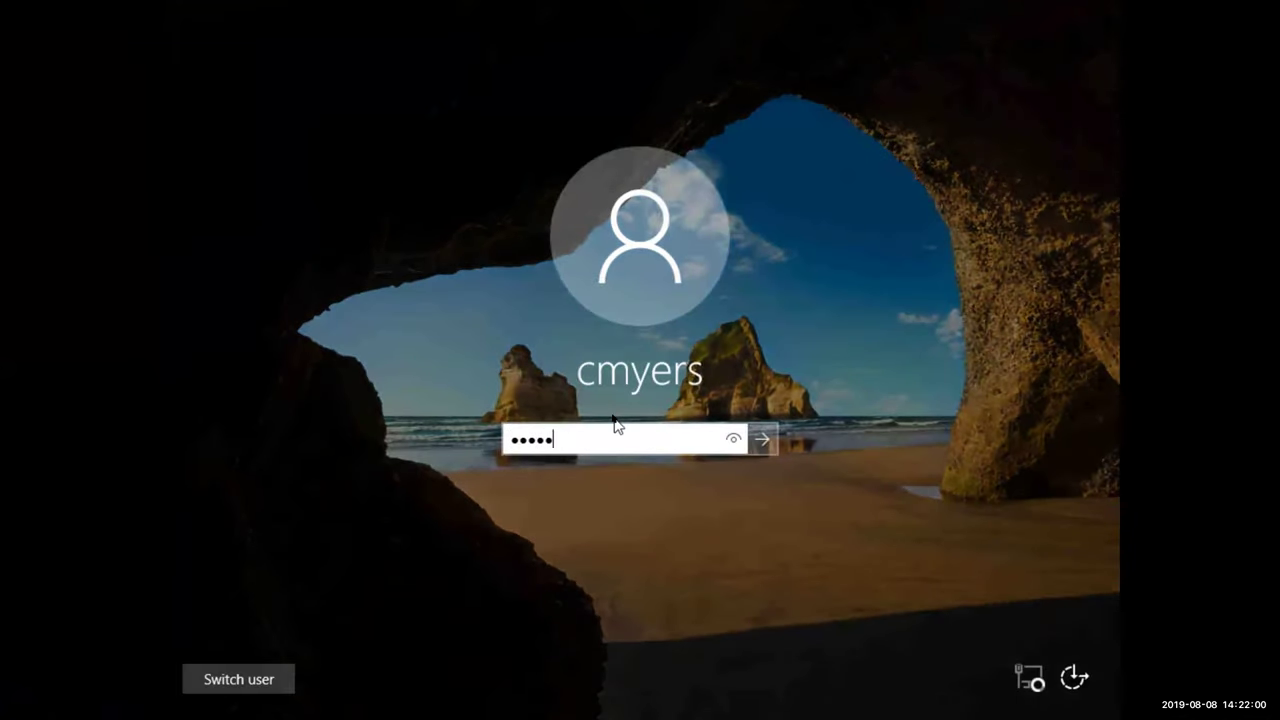
pyautogui.write('••••••')
pyautogui.press('Return')
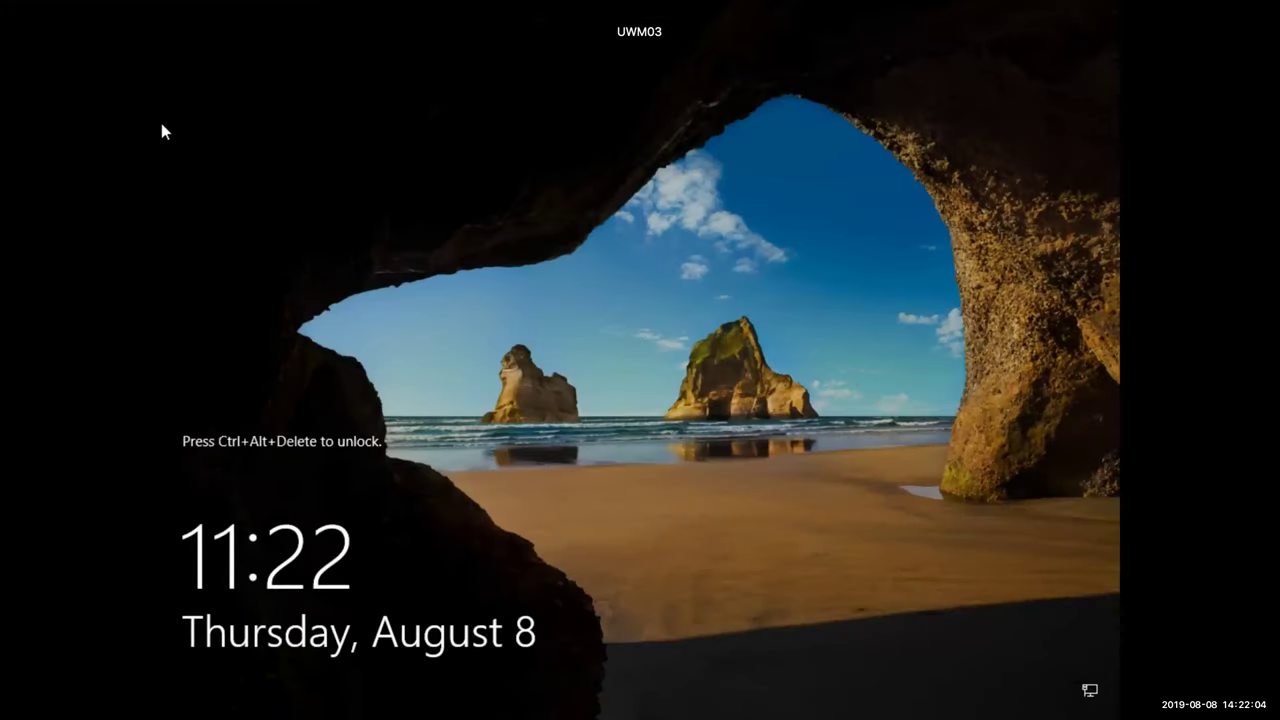
# Unlock UWM03 via Send Ctrl-Alt-Del and sign in with its password
pyautogui.click(180, 5)
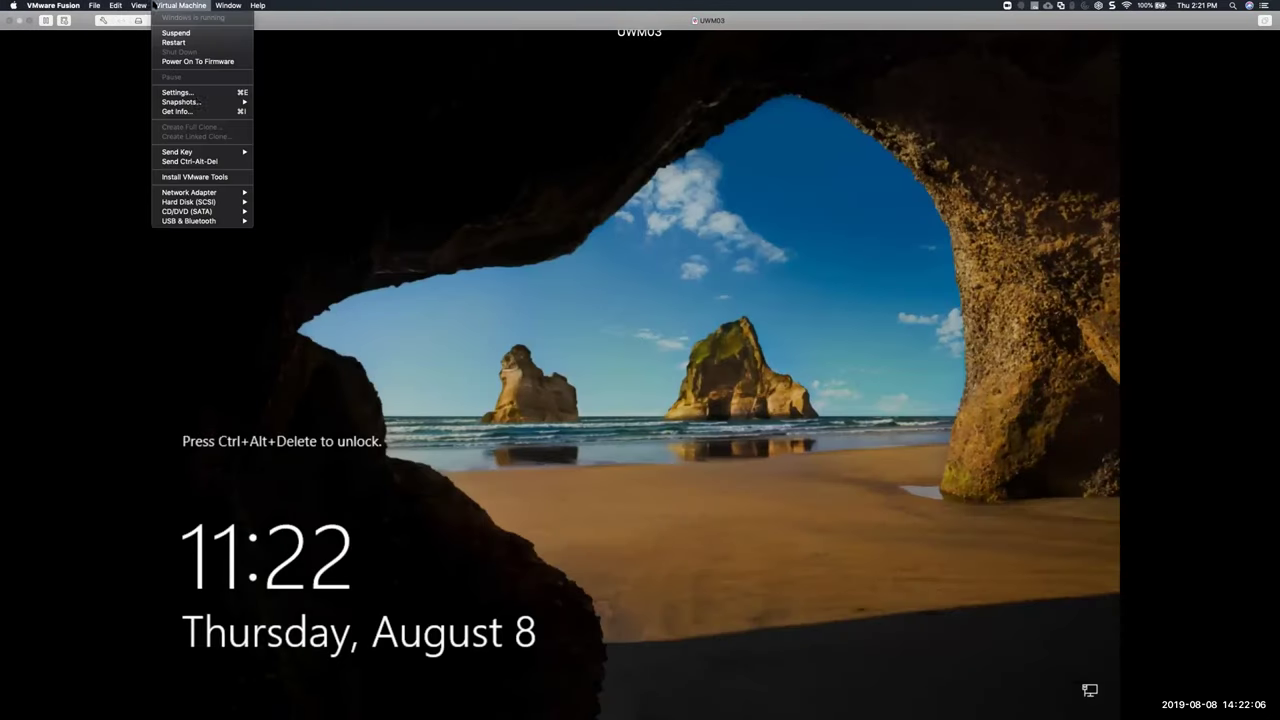
pyautogui.click(190, 161)
pyautogui.write('•••••••••')
pyautogui.press('Return')
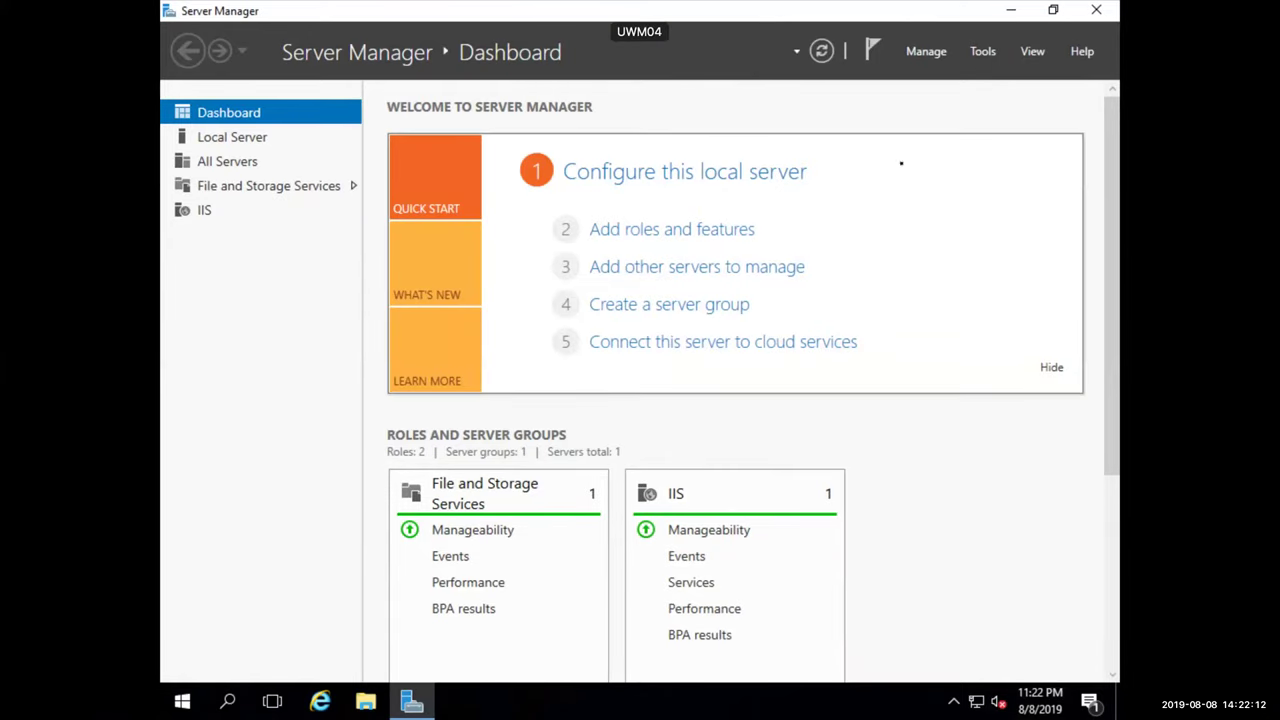
# Close Server Manager and launch PowerShell ISE as administrator from the app tiles
pyautogui.click(1096, 9)
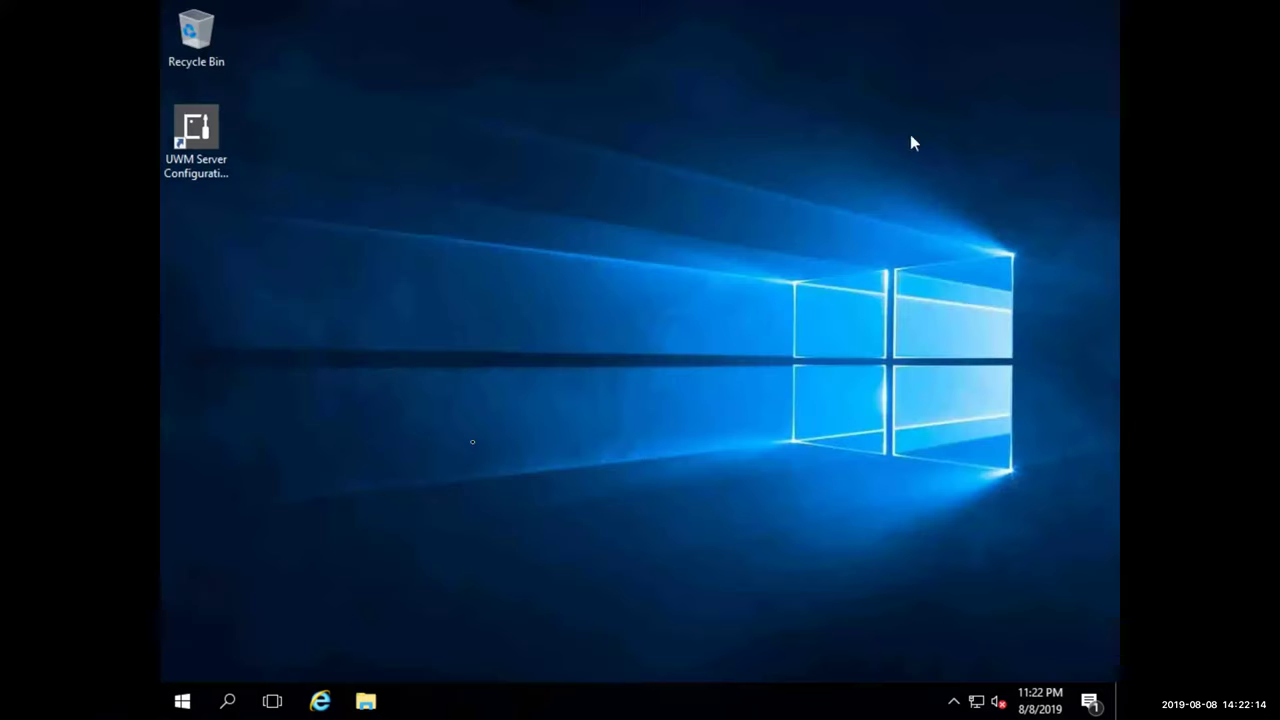
pyautogui.click(182, 701)
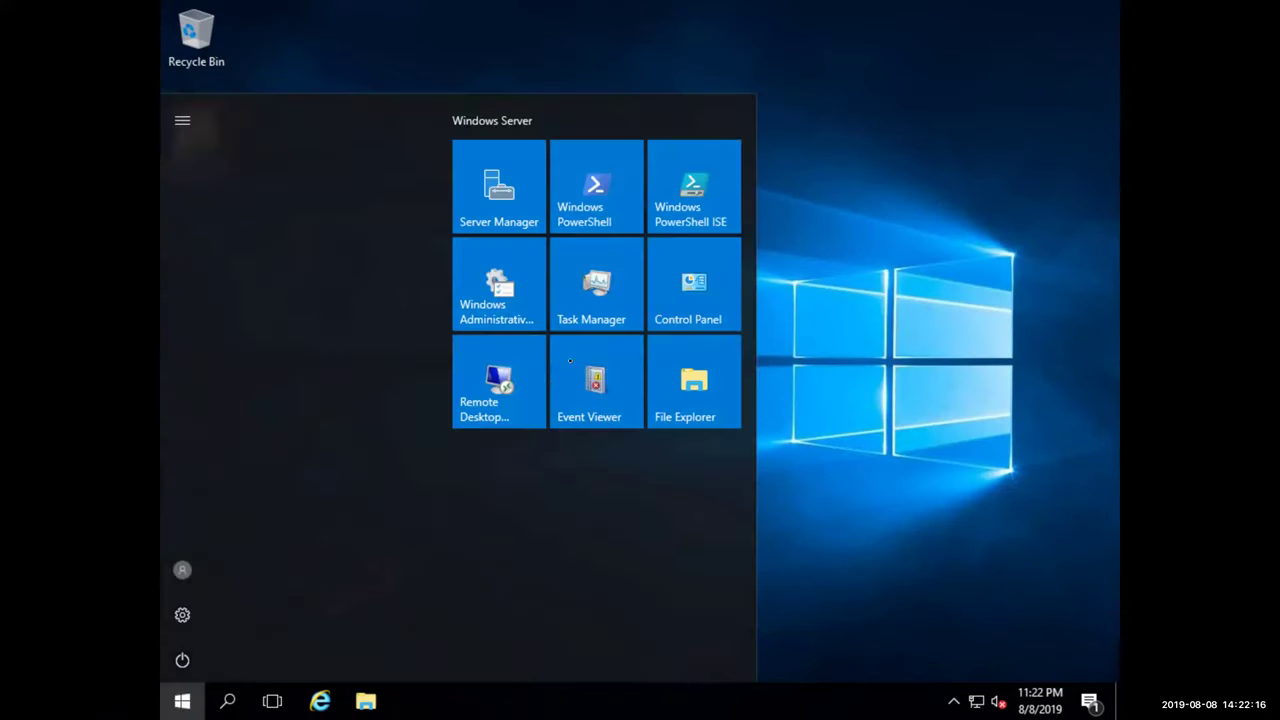
pyautogui.rightClick(665, 212)
pyautogui.moveTo(706, 266)
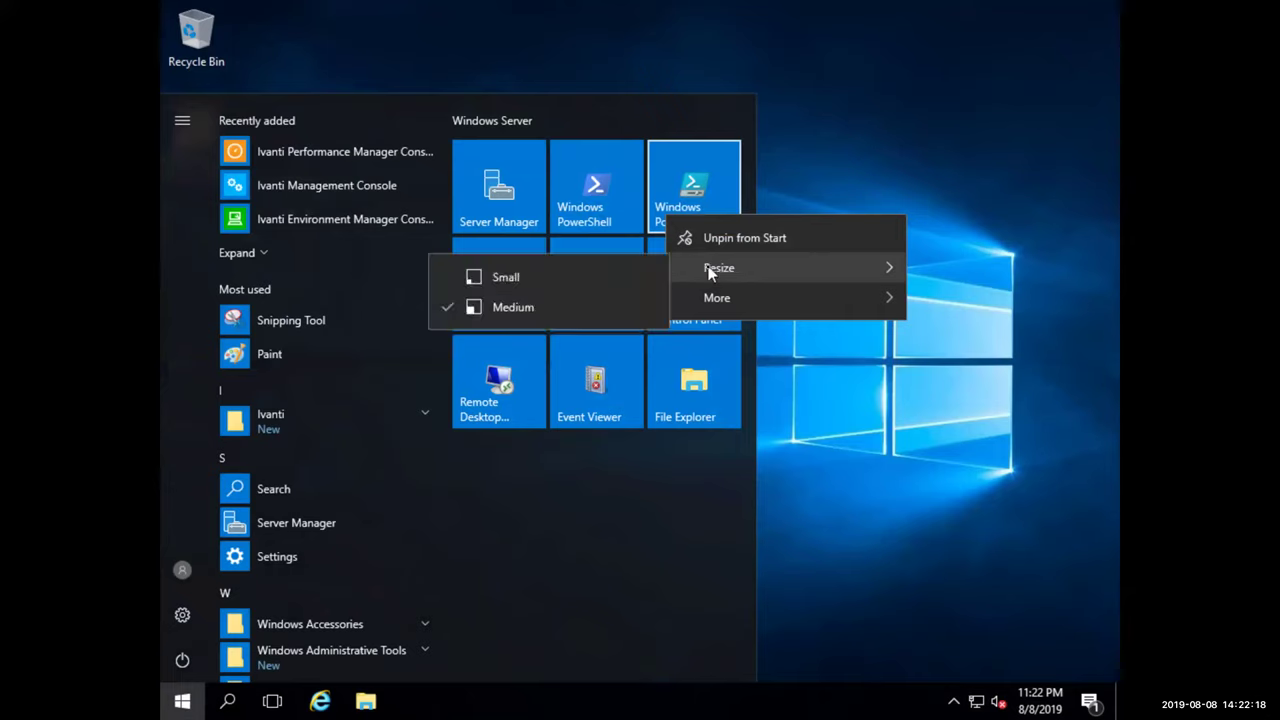
pyautogui.moveTo(710, 296)
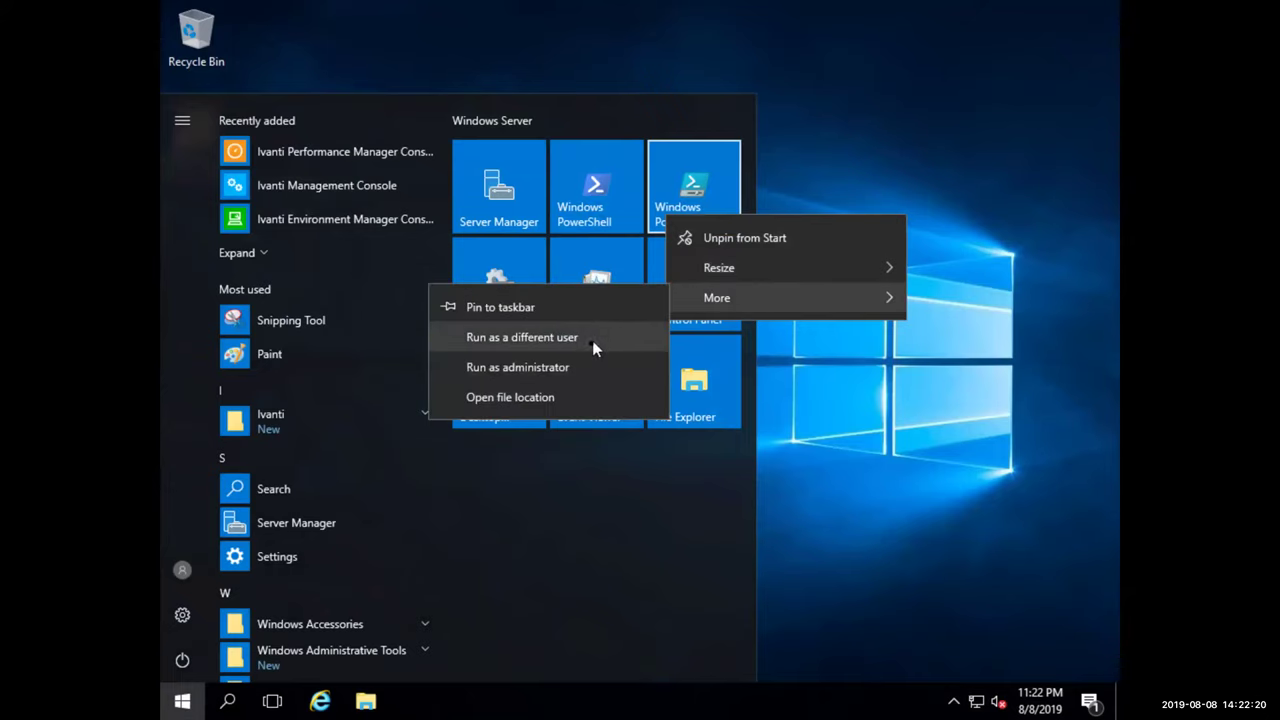
pyautogui.click(587, 366)
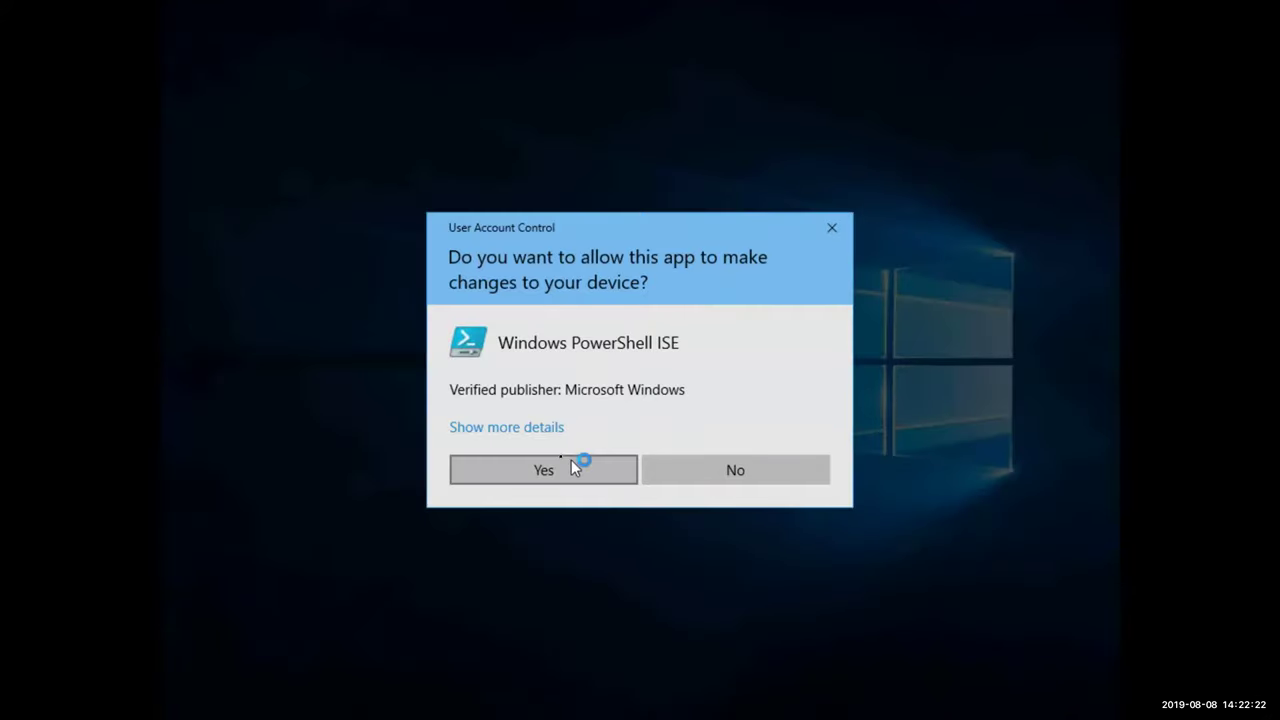
pyautogui.click(571, 460)
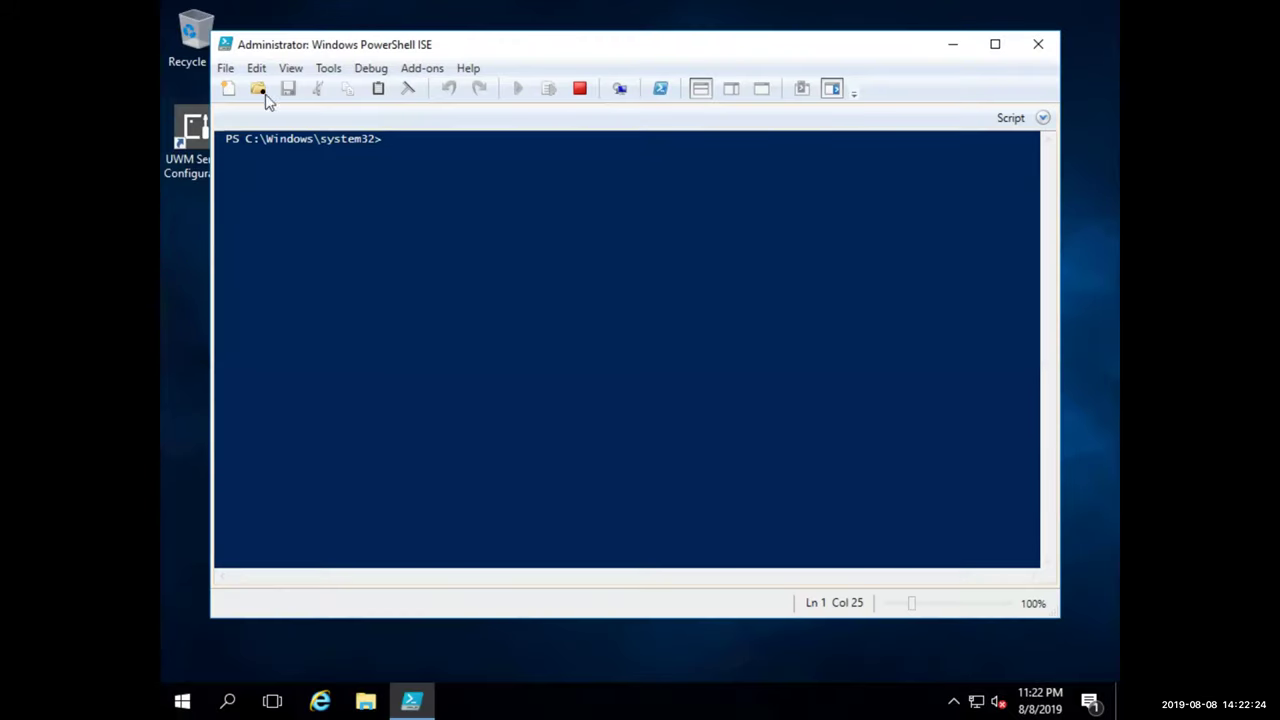
# Open the iSCU script from the Downloads folder in the editor
pyautogui.click(227, 70)
pyautogui.click(252, 108)
pyautogui.click(290, 221)
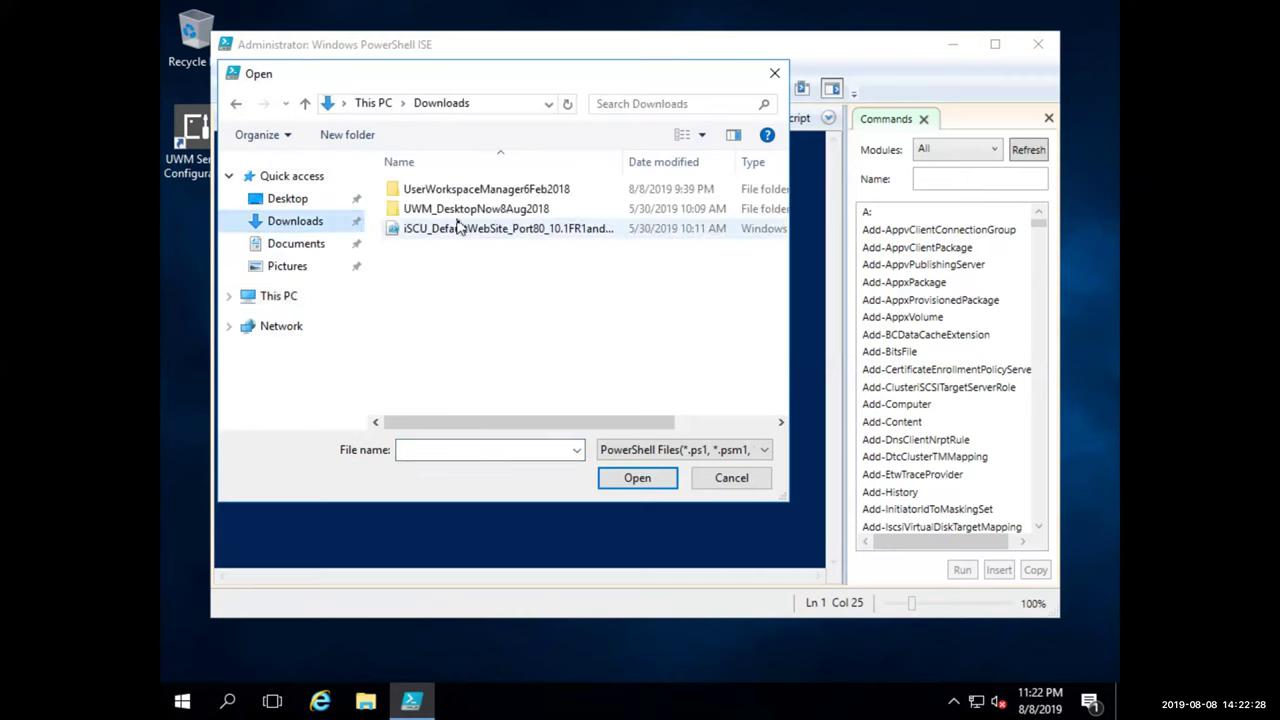
pyautogui.click(463, 231)
pyautogui.doubleClick(463, 230)
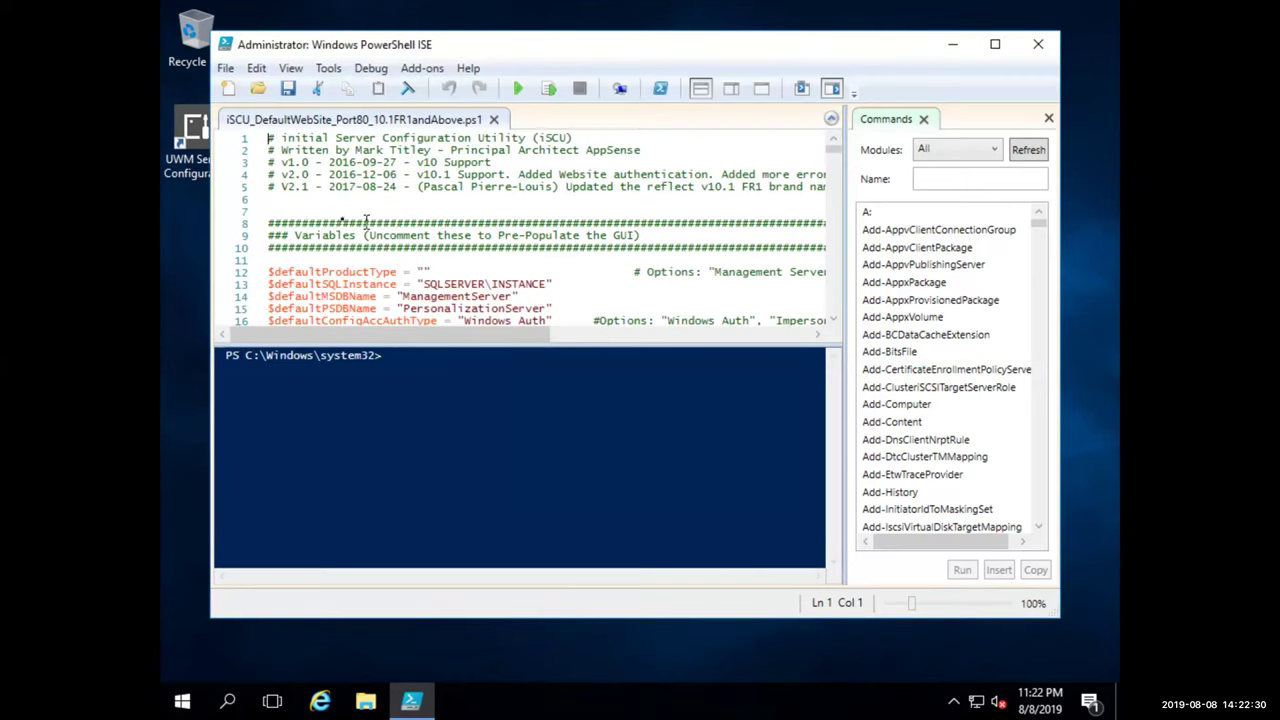
# Set the execution policy to unrestricted and run the iSCU script once
pyautogui.click(471, 417)
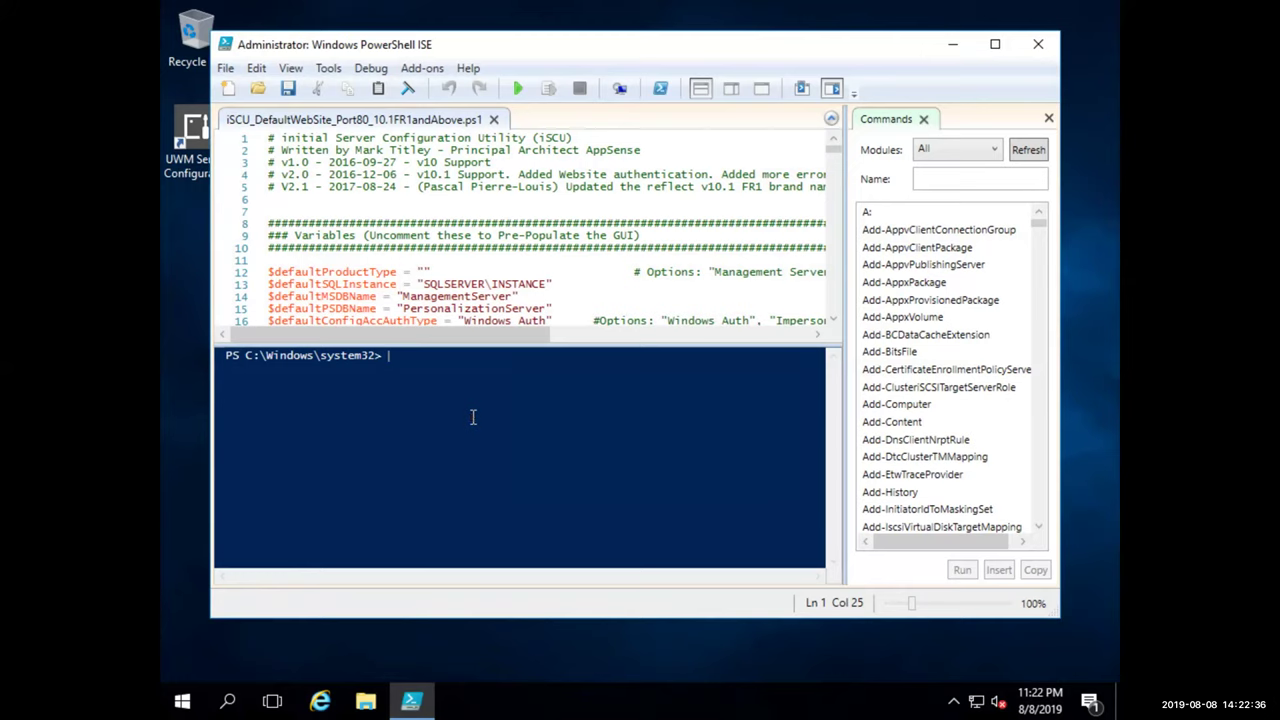
pyautogui.write('set-e')
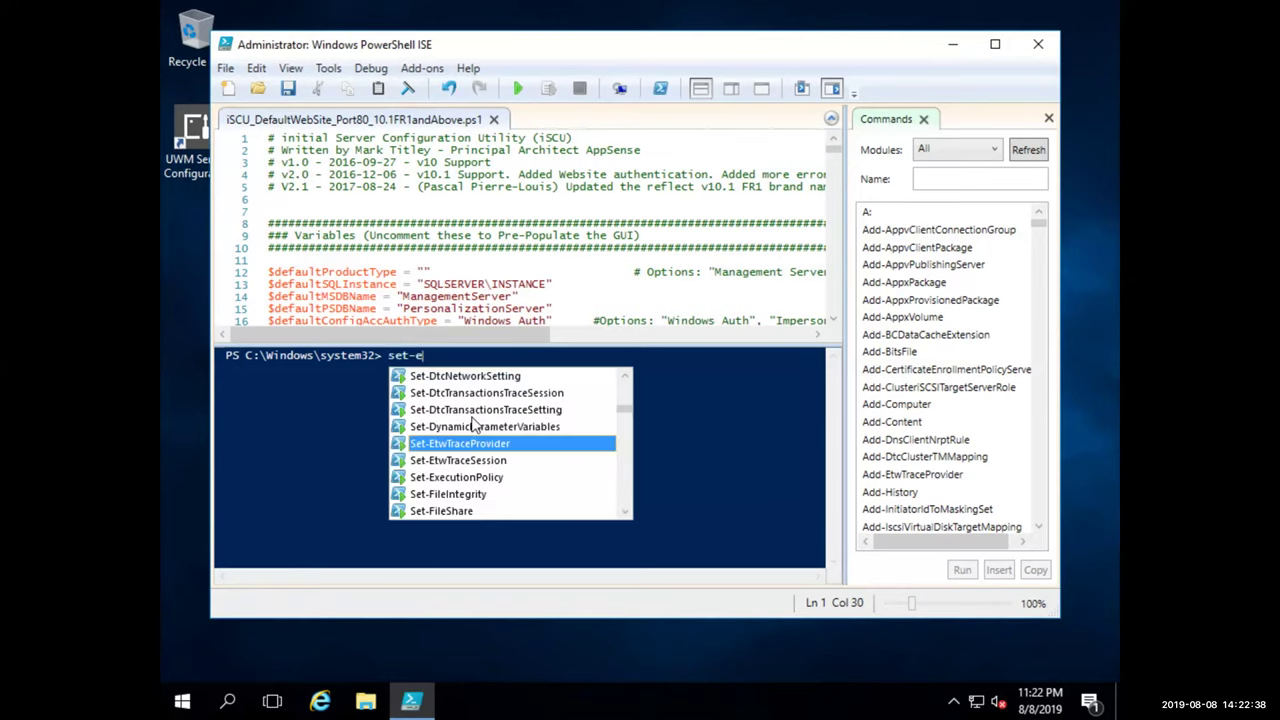
pyautogui.write('xec')
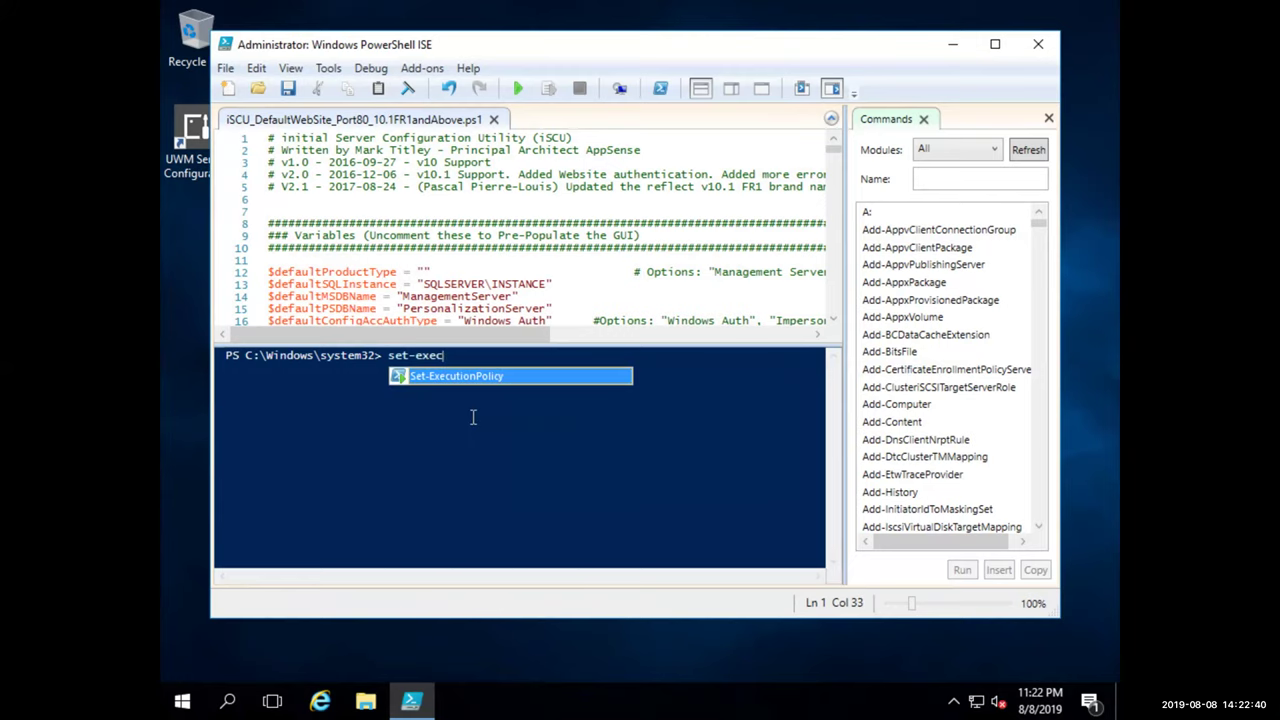
pyautogui.press('Tab')
pyautogui.write('unrest')
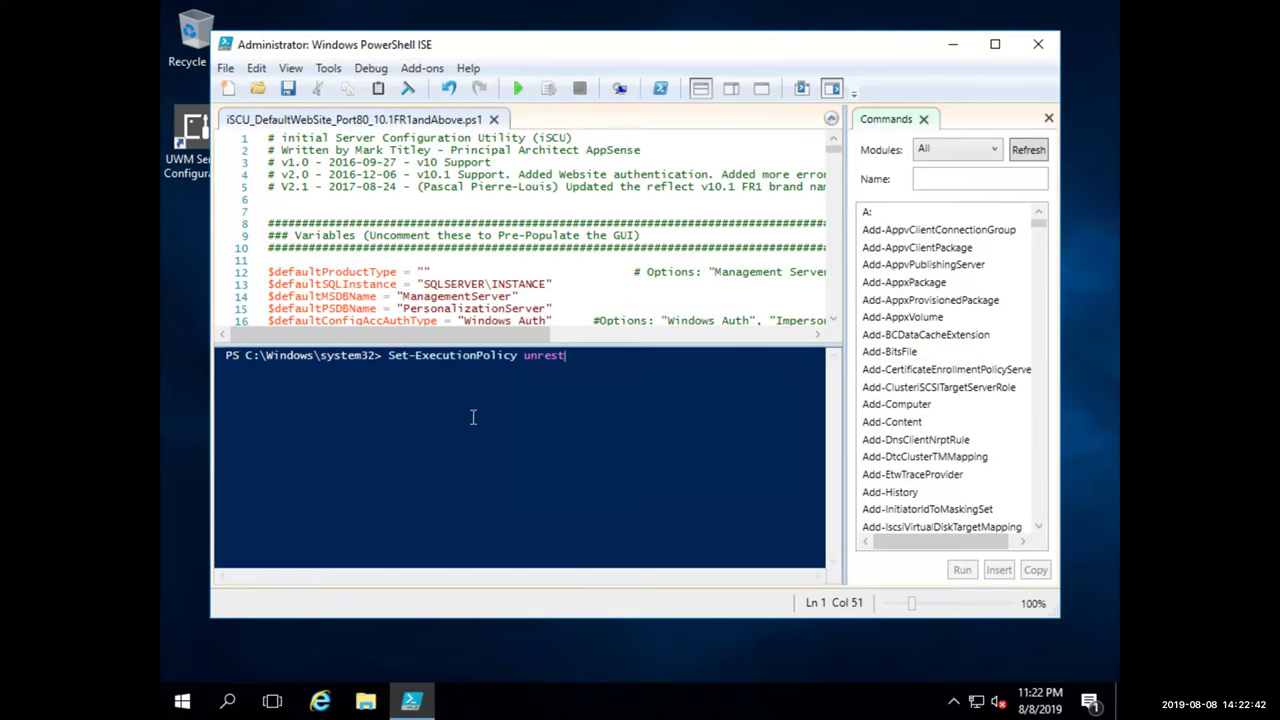
pyautogui.write('ricted')
pyautogui.press('Return')
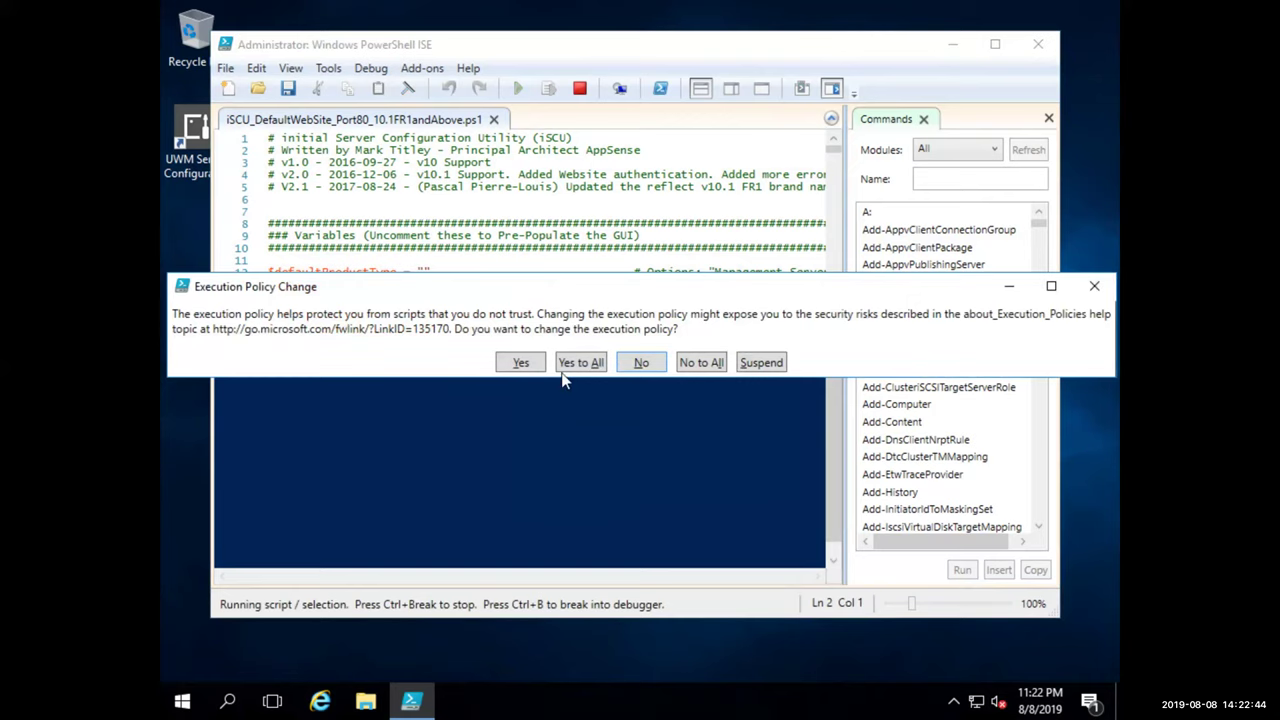
pyautogui.click(526, 363)
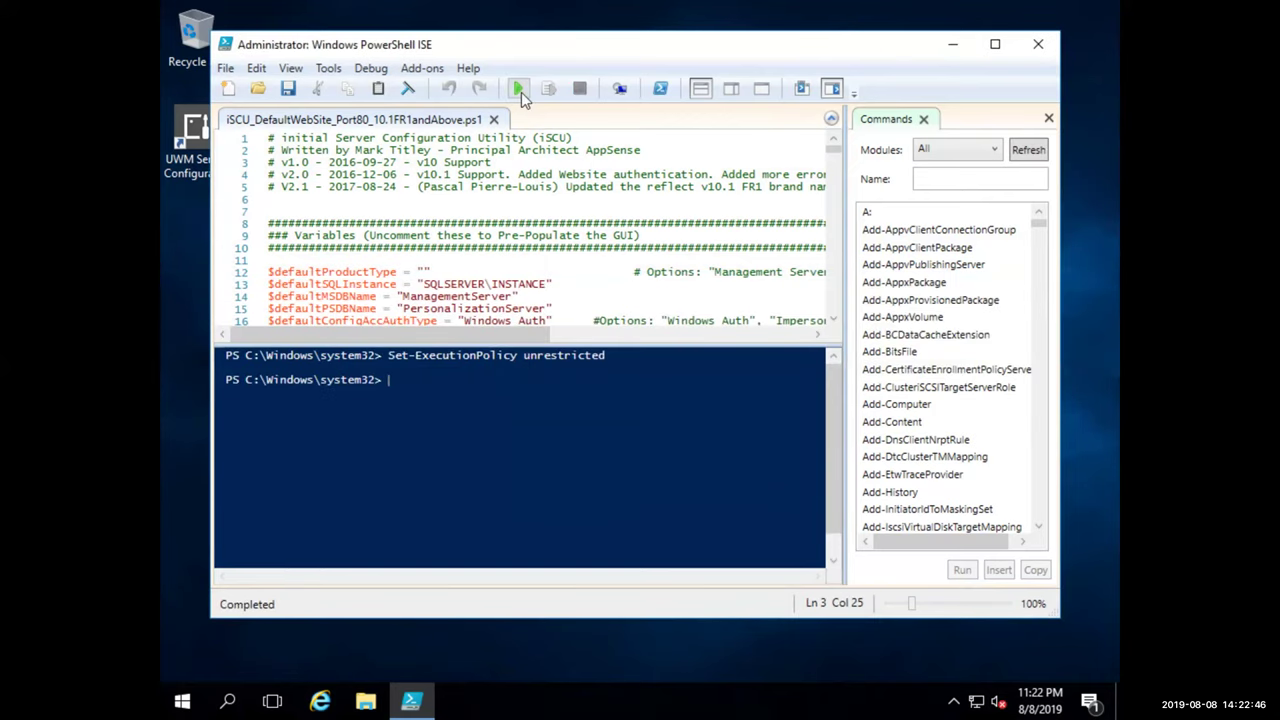
pyautogui.click(519, 90)
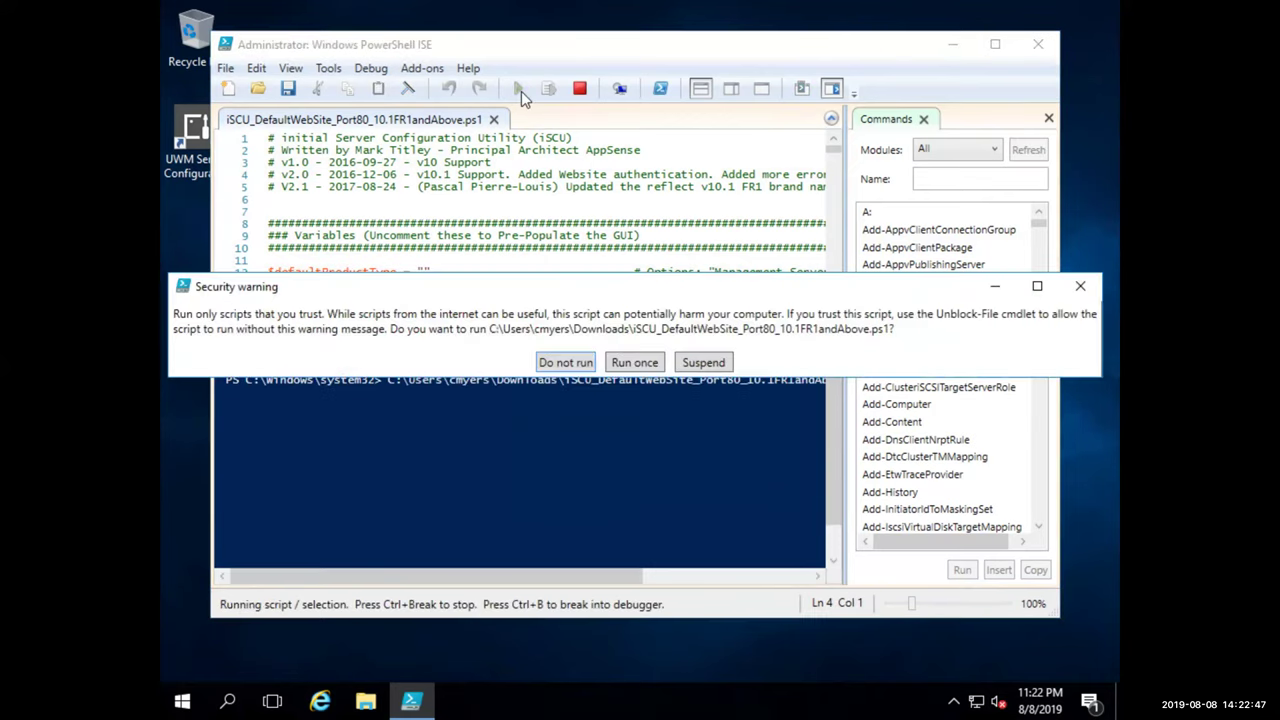
pyautogui.click(634, 360)
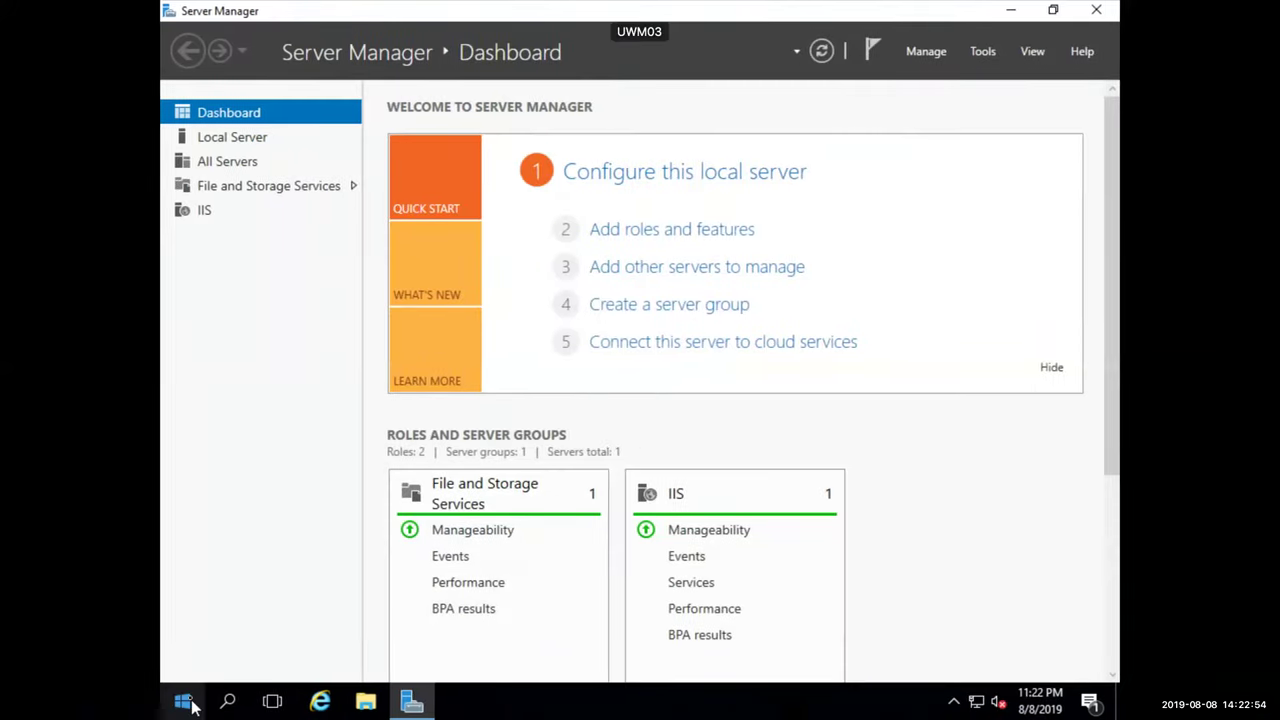
# Relaunch PowerShell ISE as administrator and open the iSCU script from Downloads
pyautogui.rightClick(191, 703)
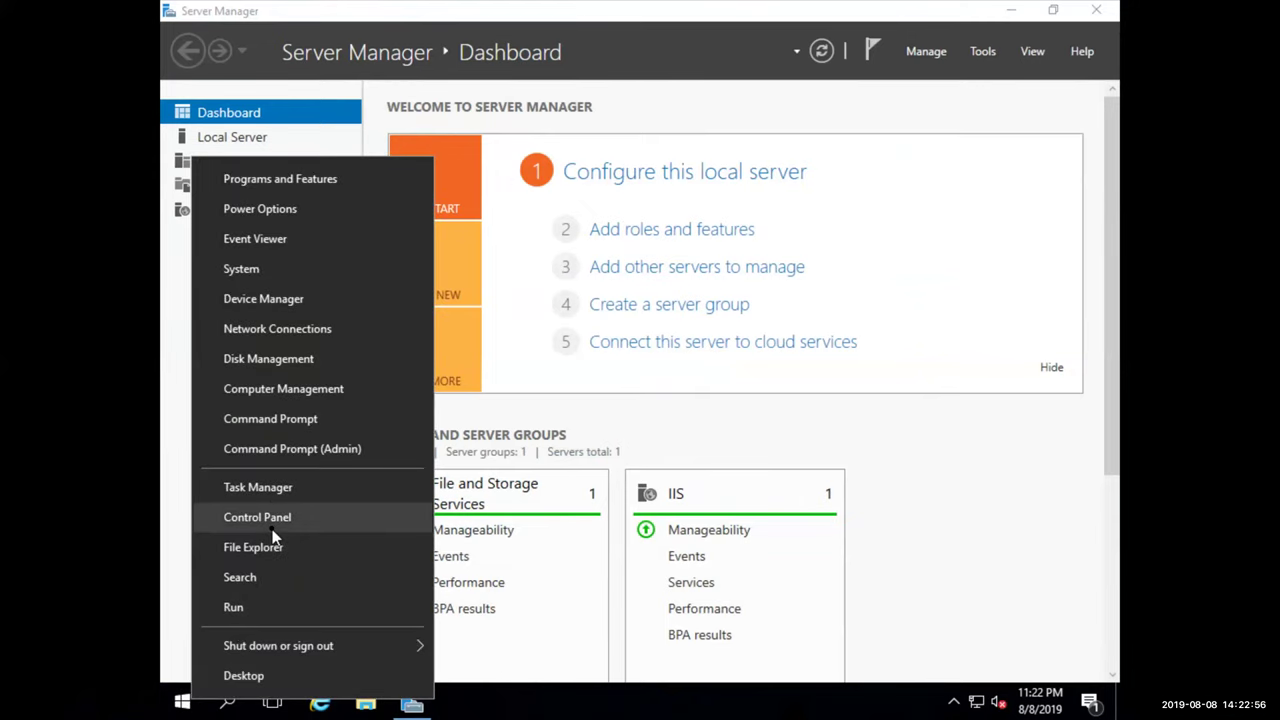
pyautogui.click(186, 708)
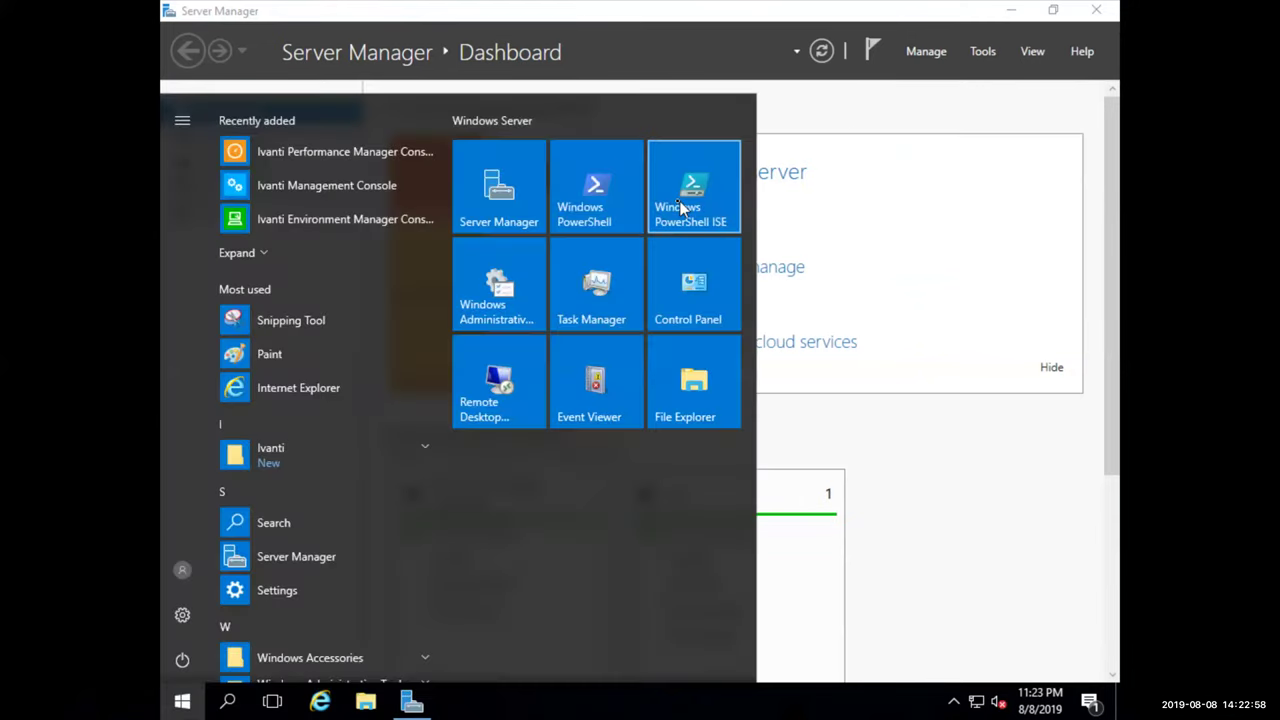
pyautogui.rightClick(684, 206)
pyautogui.moveTo(726, 294)
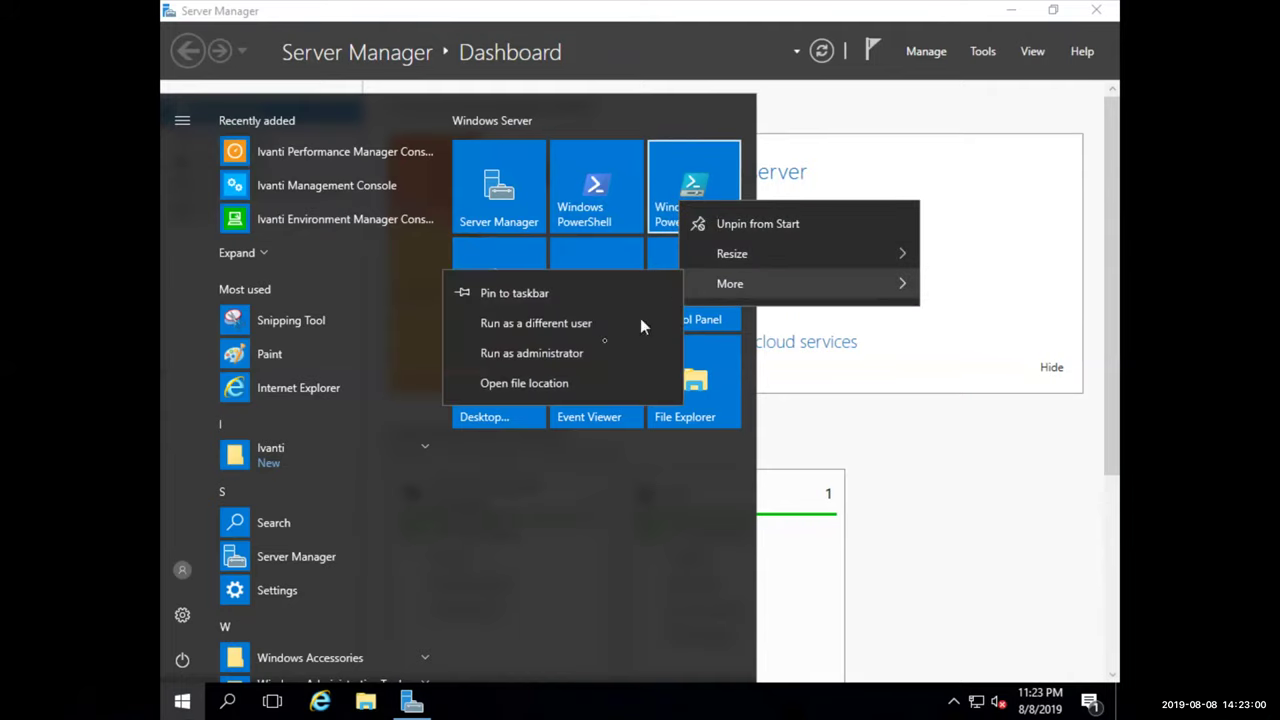
pyautogui.click(600, 346)
pyautogui.click(579, 464)
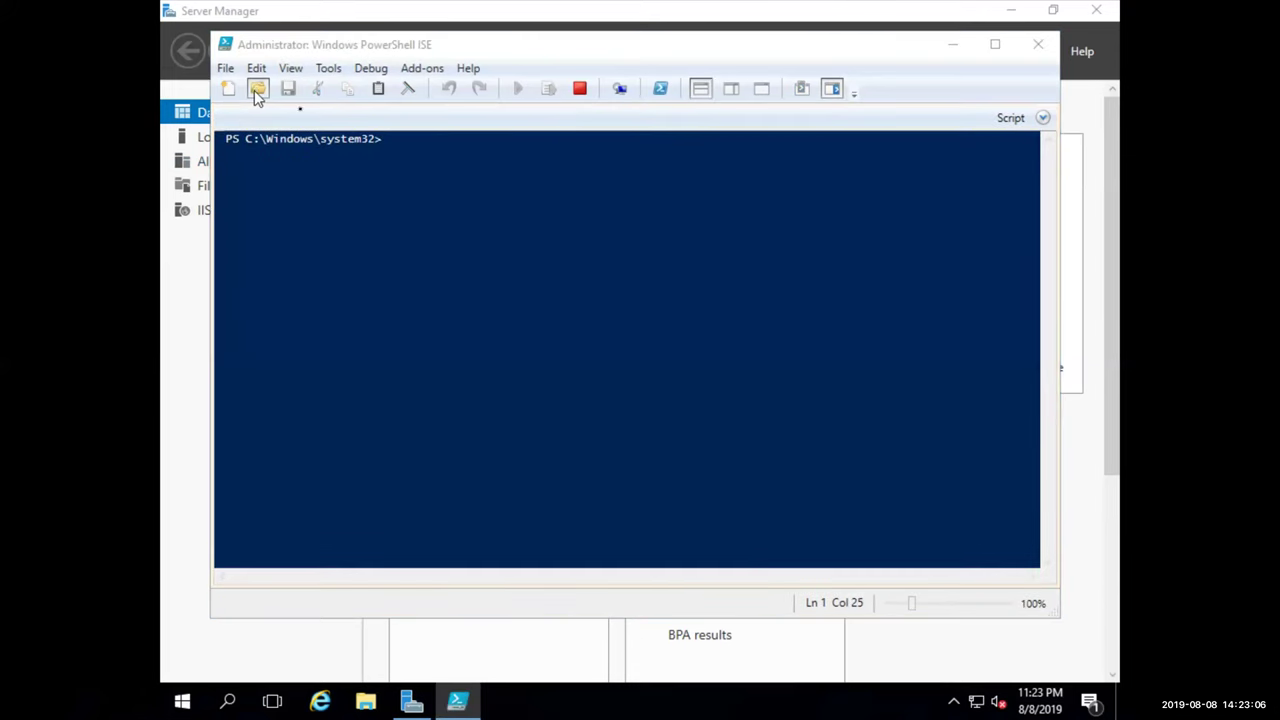
pyautogui.click(256, 89)
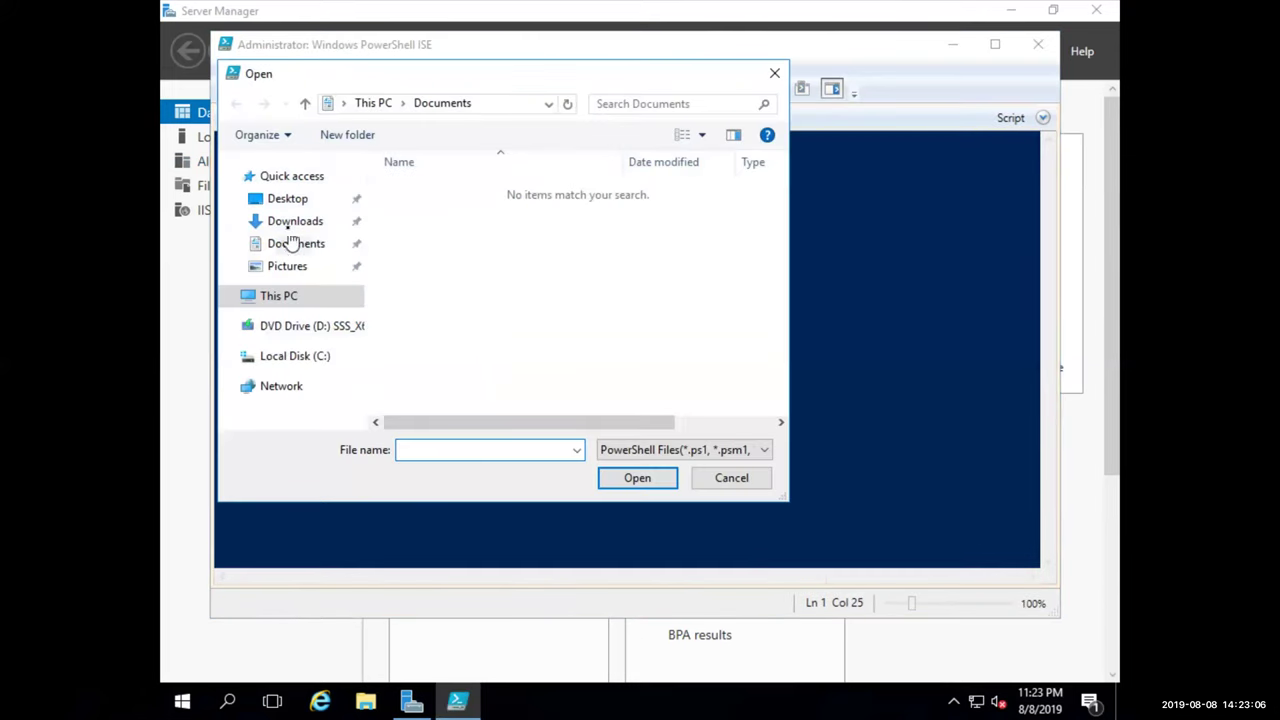
pyautogui.click(295, 222)
pyautogui.doubleClick(440, 230)
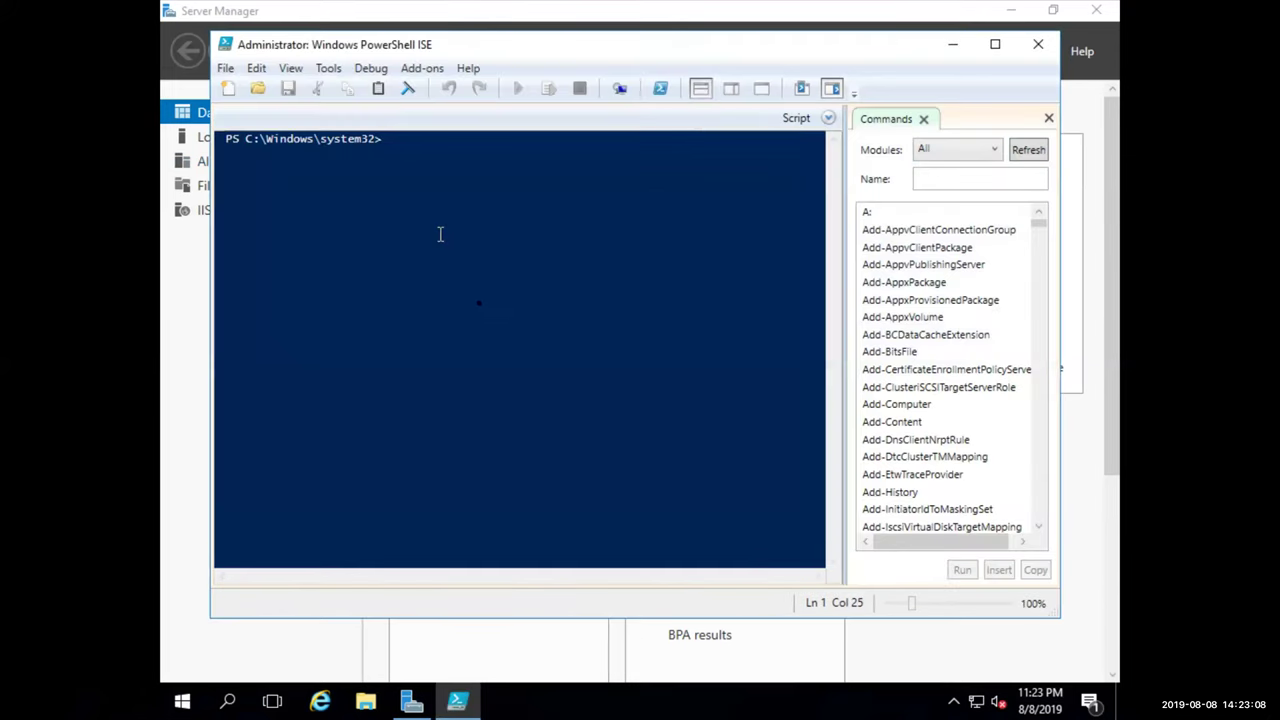
# Run Set-ExecutionPolicy unrestricted, confirm it, and run the iSCU script
pyautogui.click(457, 465)
pyautogui.write('set-ex')
pyautogui.press('Tab')
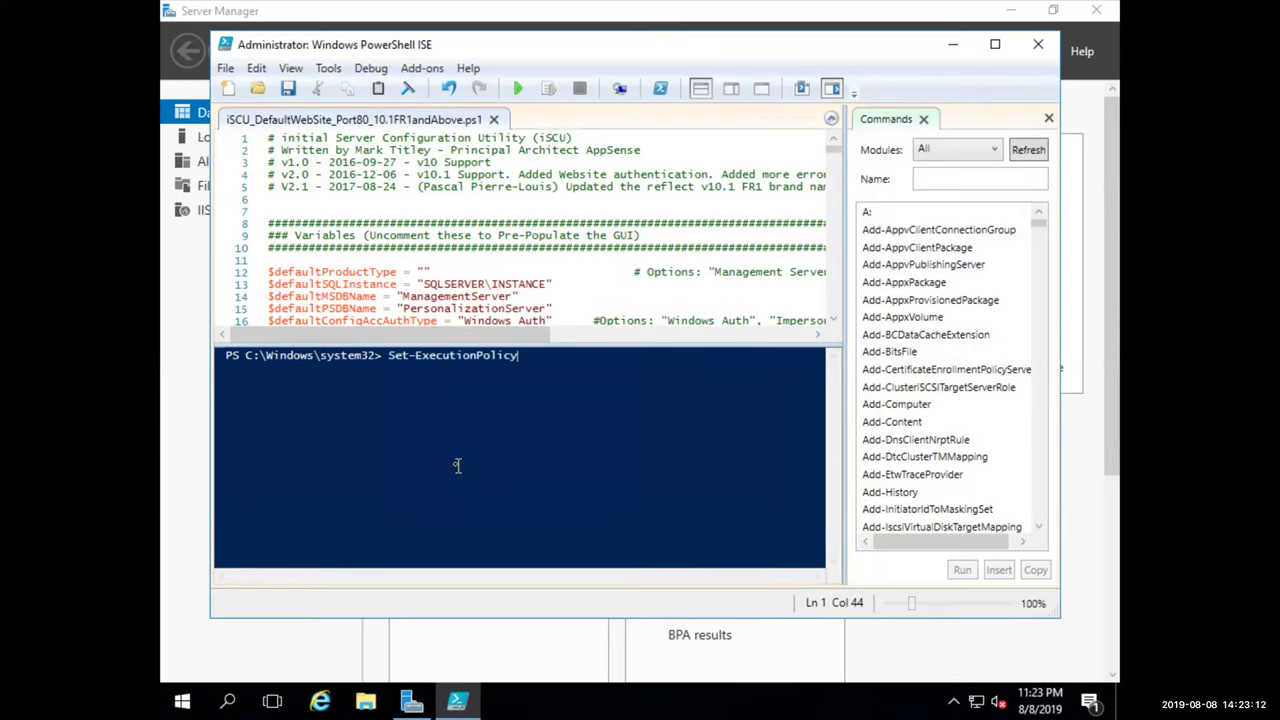
pyautogui.write('unrestricted')
pyautogui.press('Return')
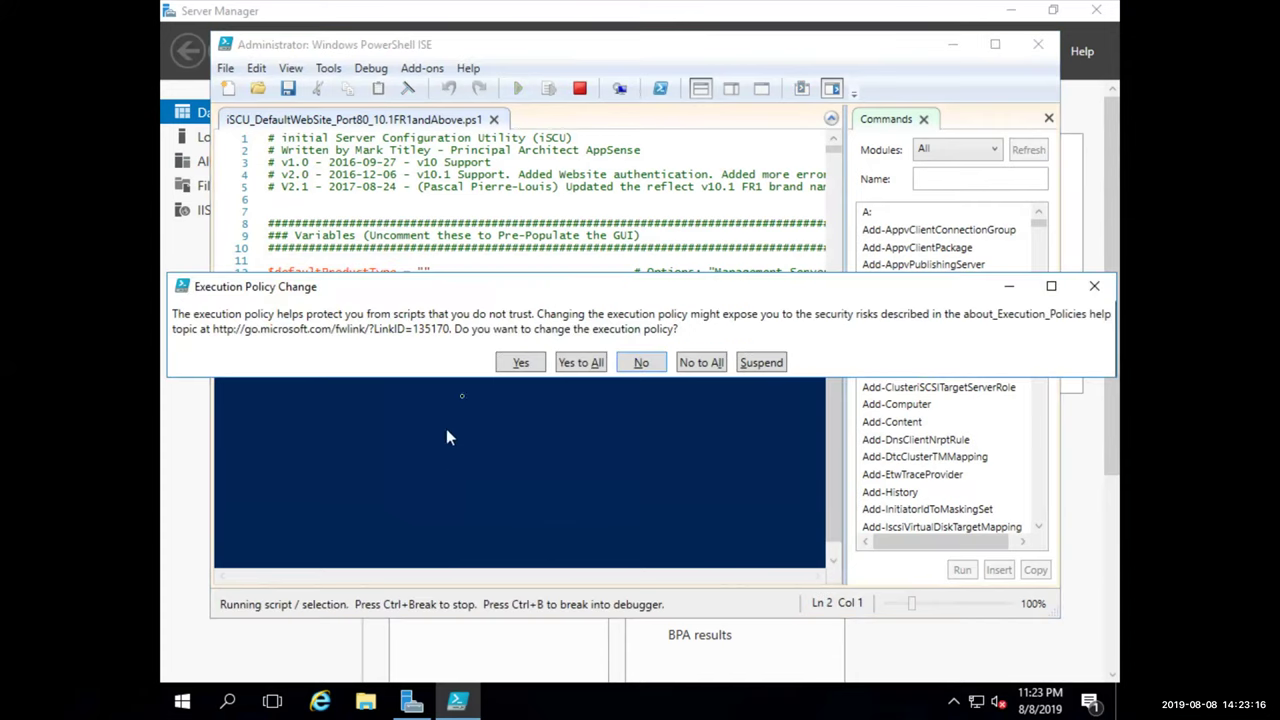
pyautogui.click(516, 363)
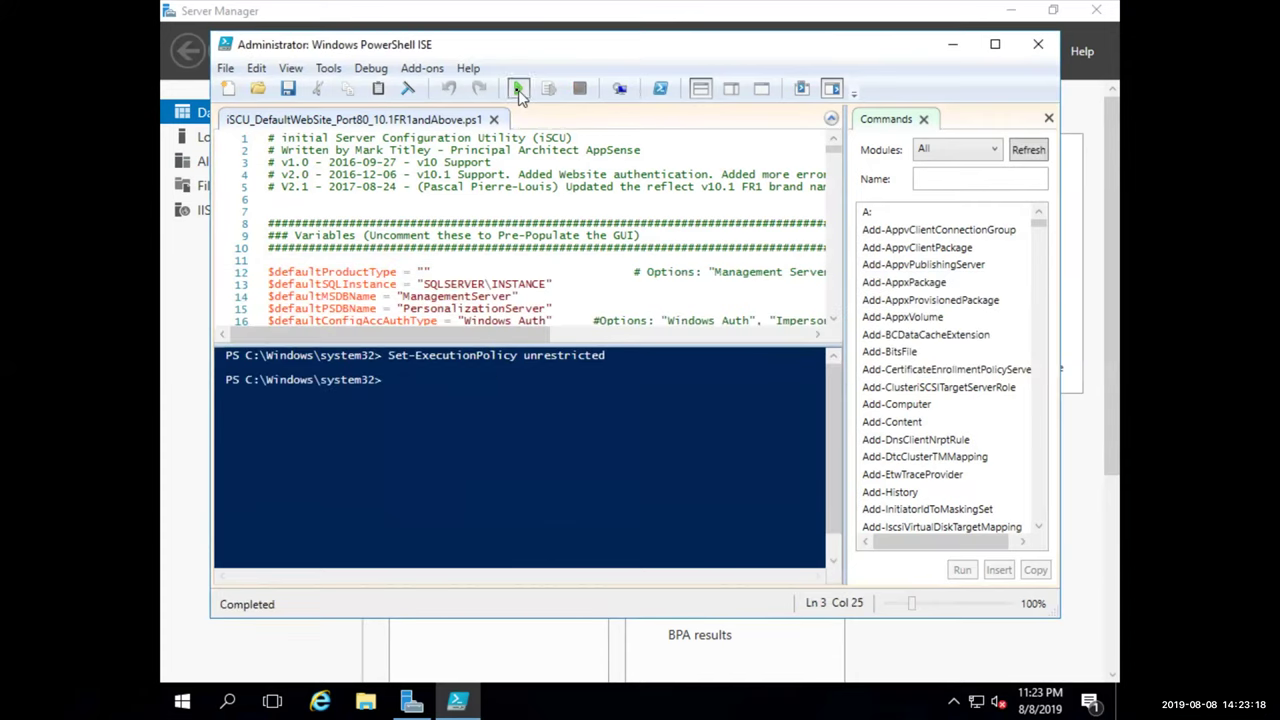
pyautogui.click(518, 90)
# Allow the script to run, set SQL Instance sql03, Impersonated Auth, and config account cdatraining\cfb_app
pyautogui.click(627, 363)
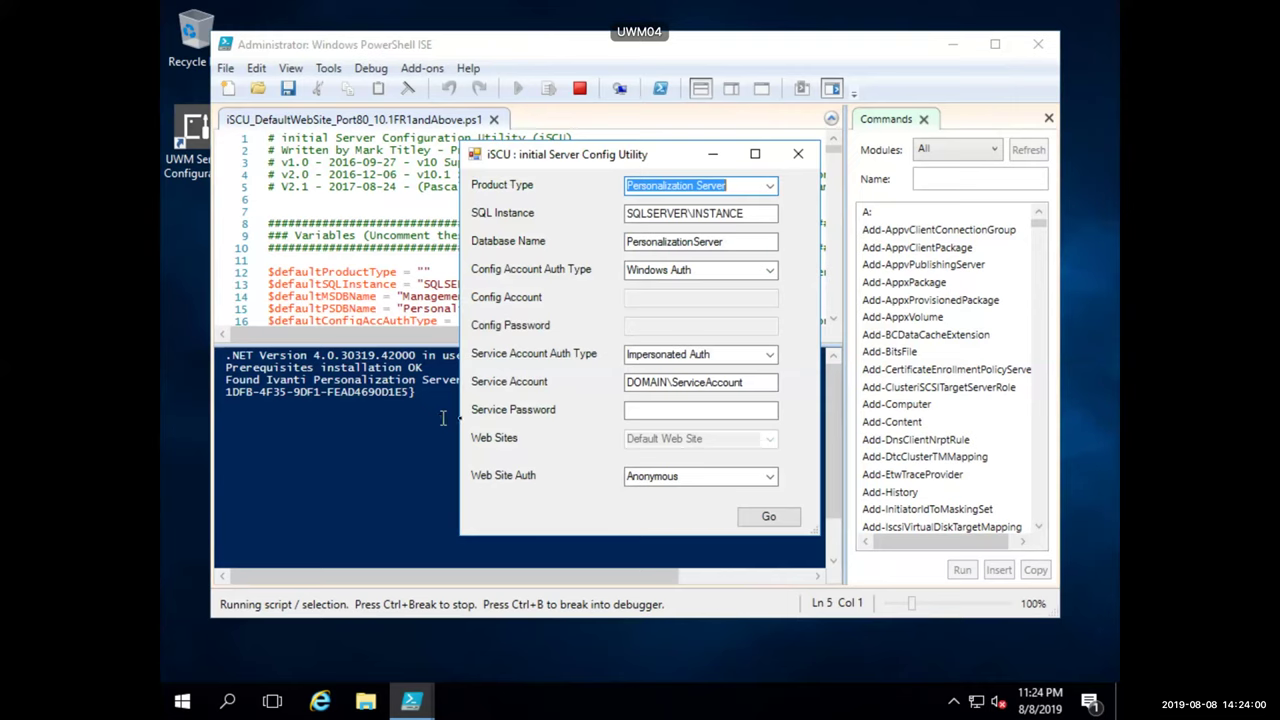
pyautogui.moveTo(748, 214); pyautogui.dragTo(579, 217)
pyautogui.write('sql03')
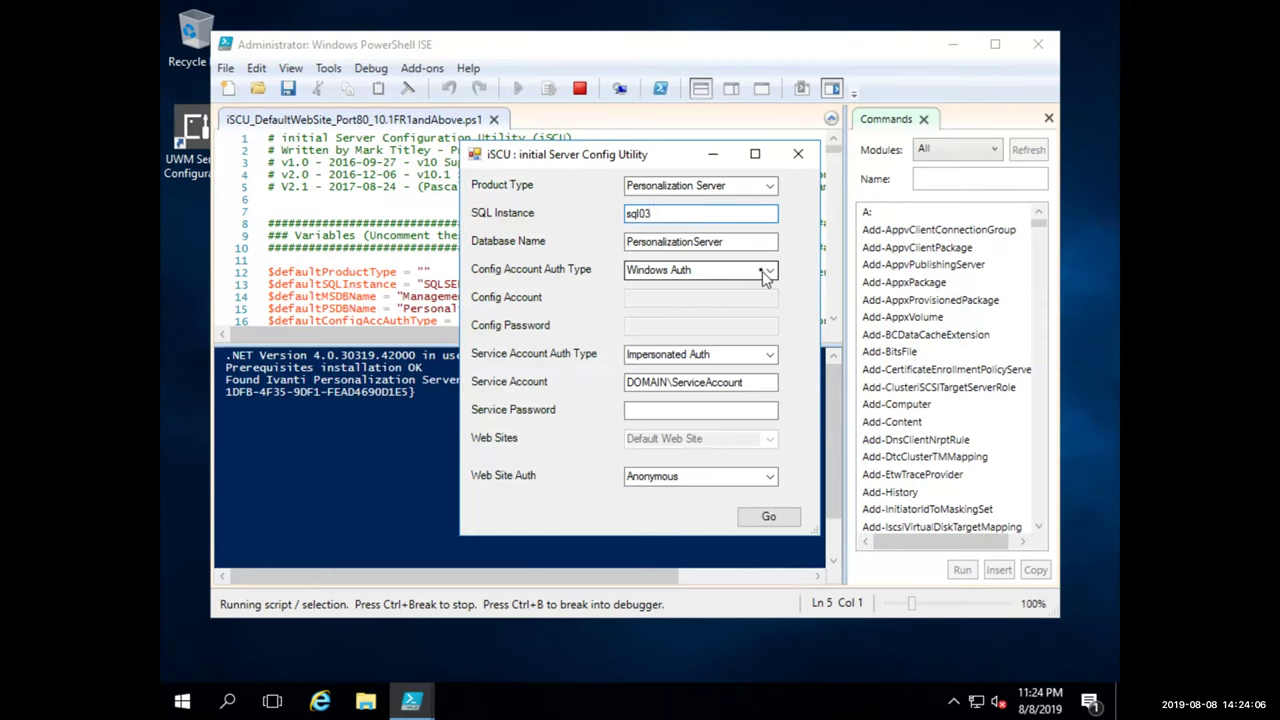
pyautogui.click(766, 270)
pyautogui.click(745, 294)
pyautogui.moveTo(725, 297); pyautogui.dragTo(547, 302)
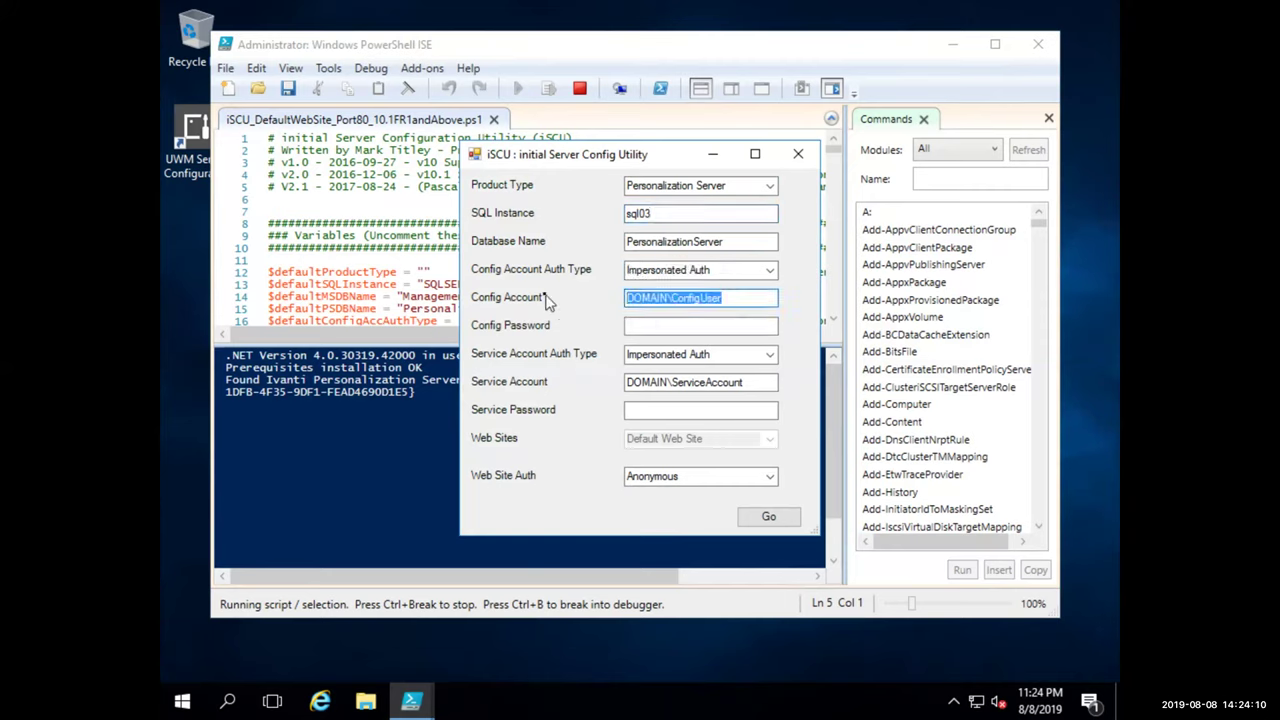
pyautogui.write('cdatraining')
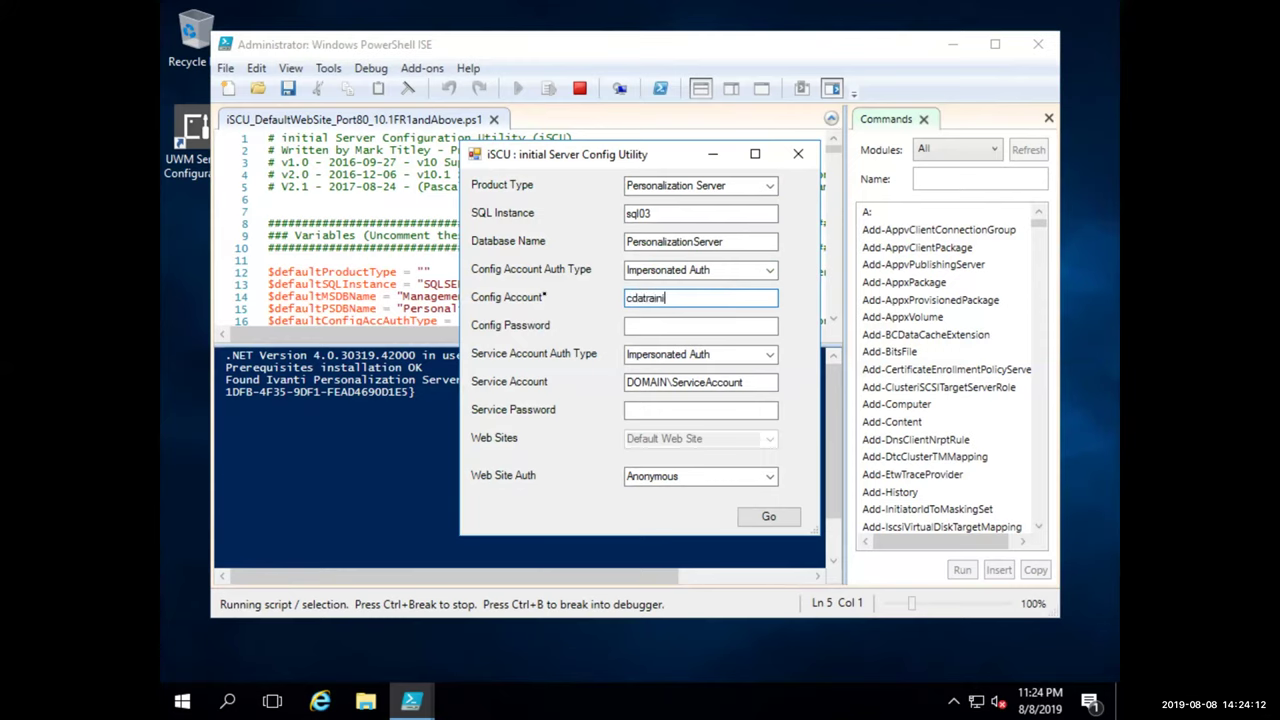
pyautogui.write('\\cfb_app')
# Enter the config password, service account cdatraining\svc_app with its password, and start configuring
pyautogui.press('Tab')
pyautogui.write('•••••••••')
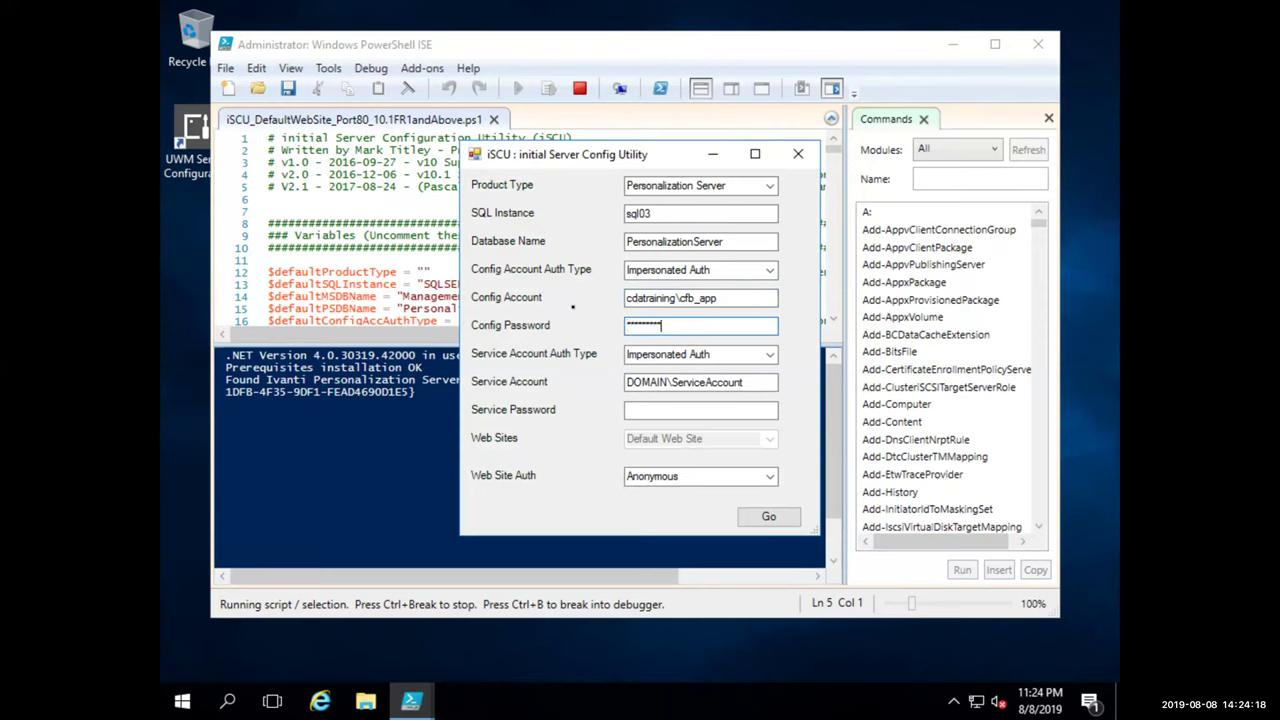
pyautogui.press('Tab')
pyautogui.press('Tab')
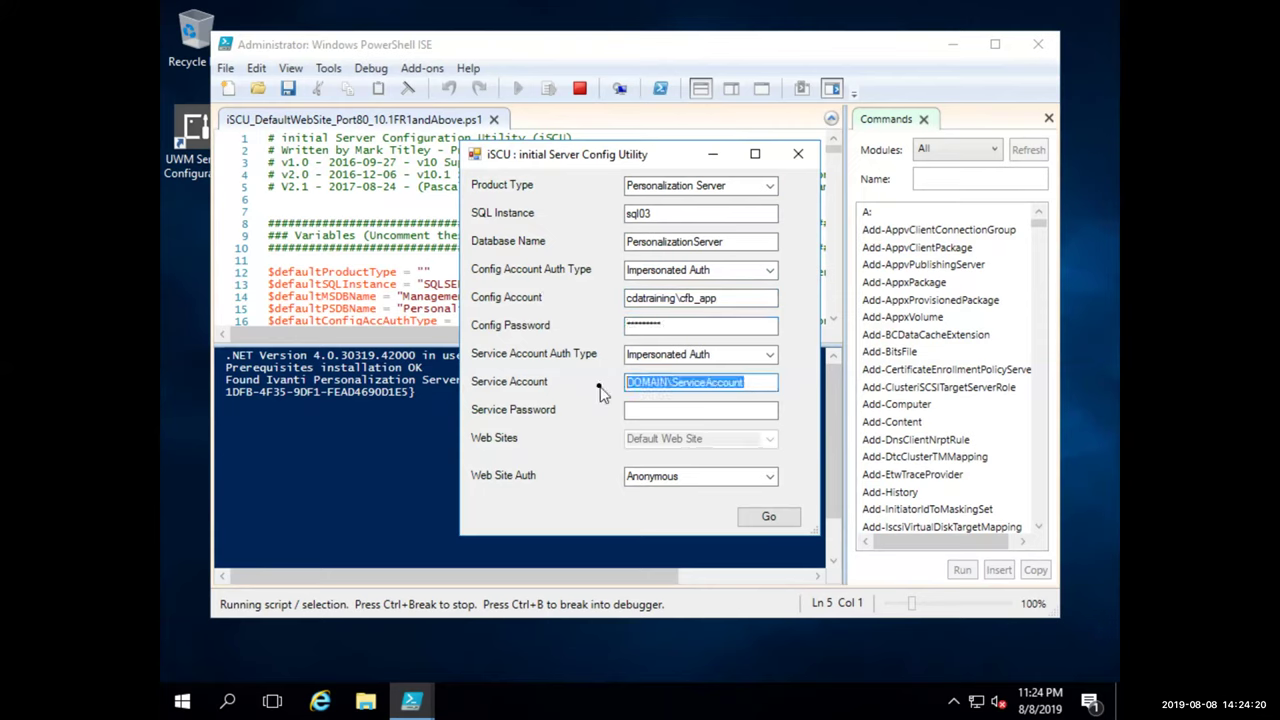
pyautogui.write('cdatraiin')
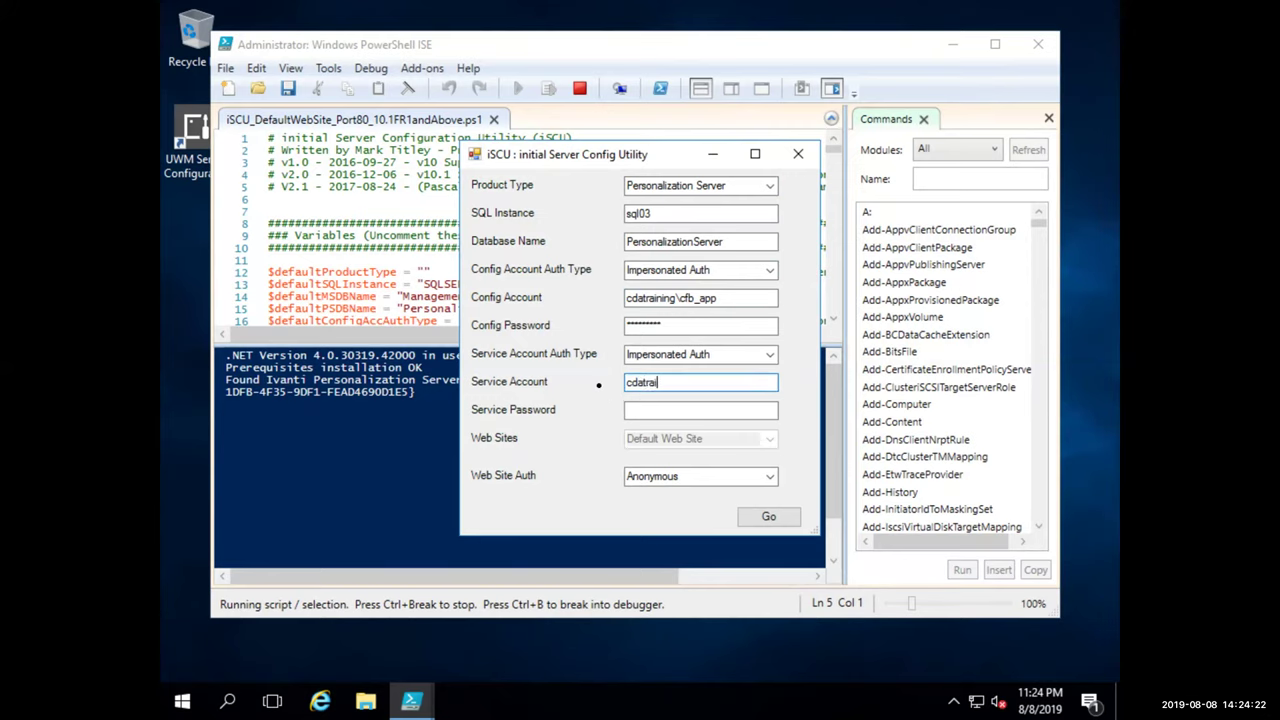
pyautogui.press('BackSpace')
pyautogui.press('BackSpace')
pyautogui.write('ning\\svc_app')
pyautogui.press('Tab')
pyautogui.write('*********')
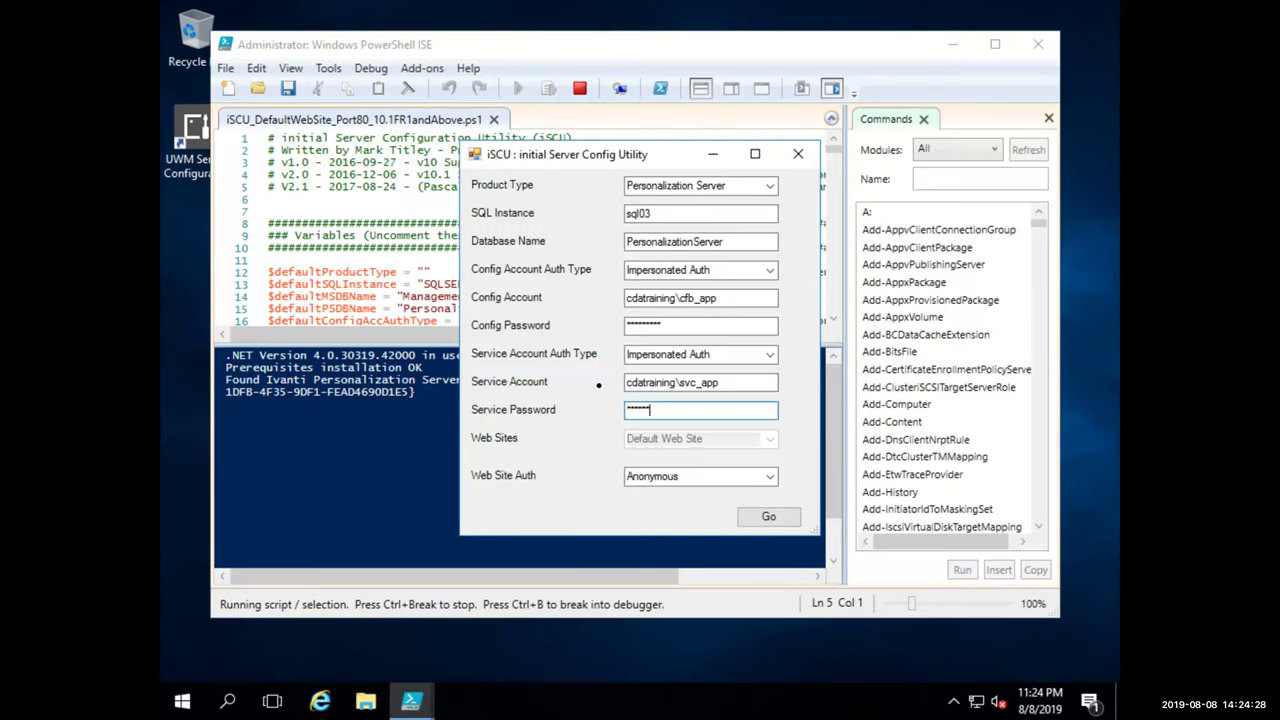
pyautogui.click(777, 510)
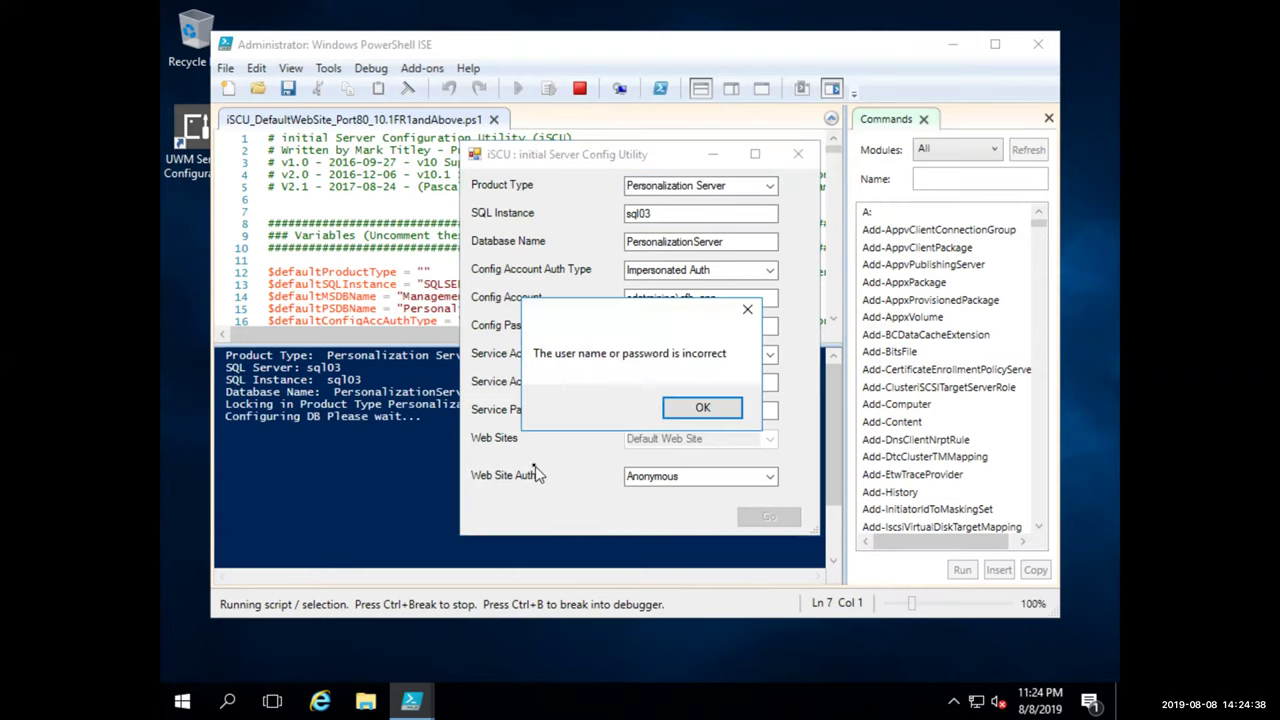
# Correct the config account to cdatraining\cfg_app, retry, and approve the PersonalizationServer database upgrade
pyautogui.click(703, 407)
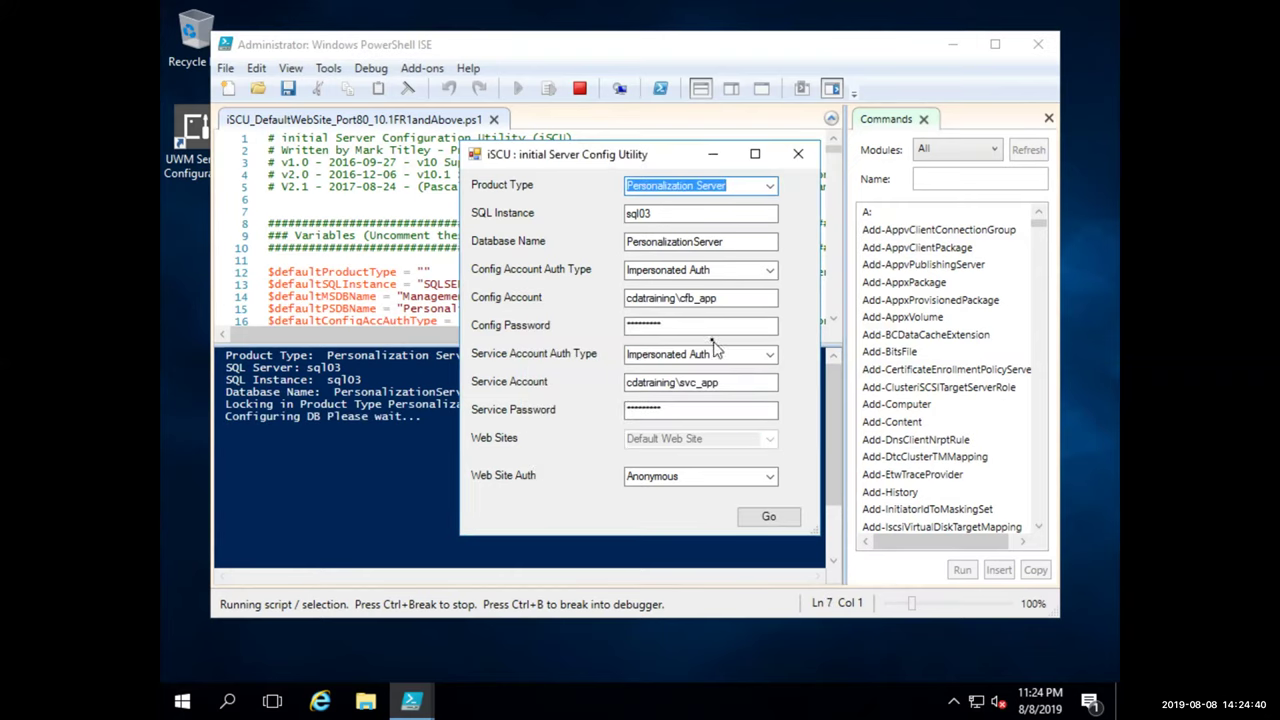
pyautogui.click(694, 298)
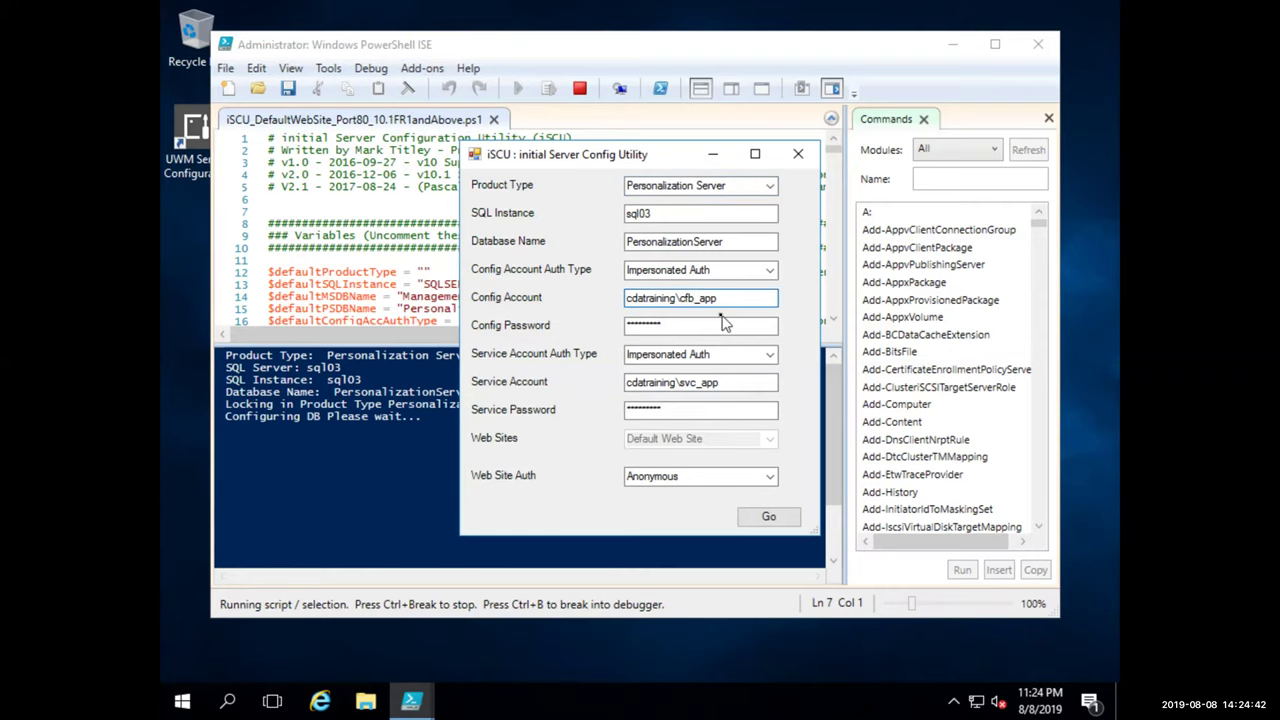
pyautogui.press('BackSpace')
pyautogui.write('g')
pyautogui.click(767, 516)
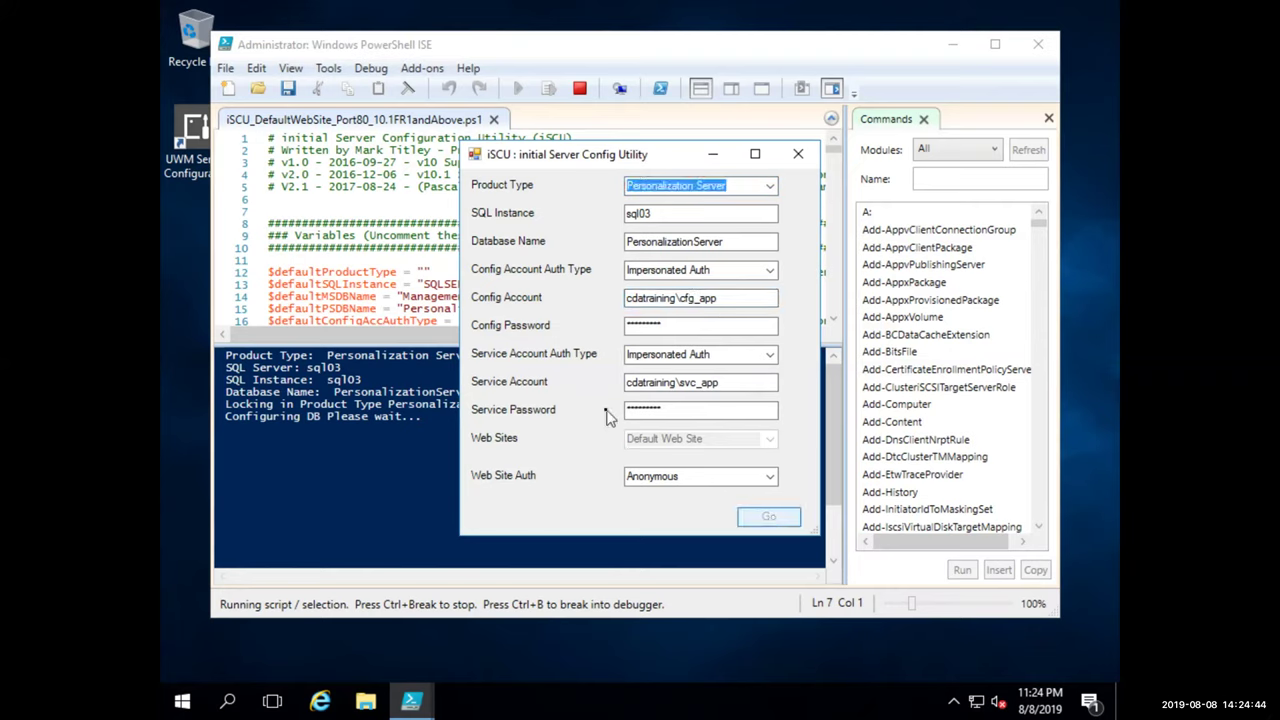
pyautogui.click(422, 346)
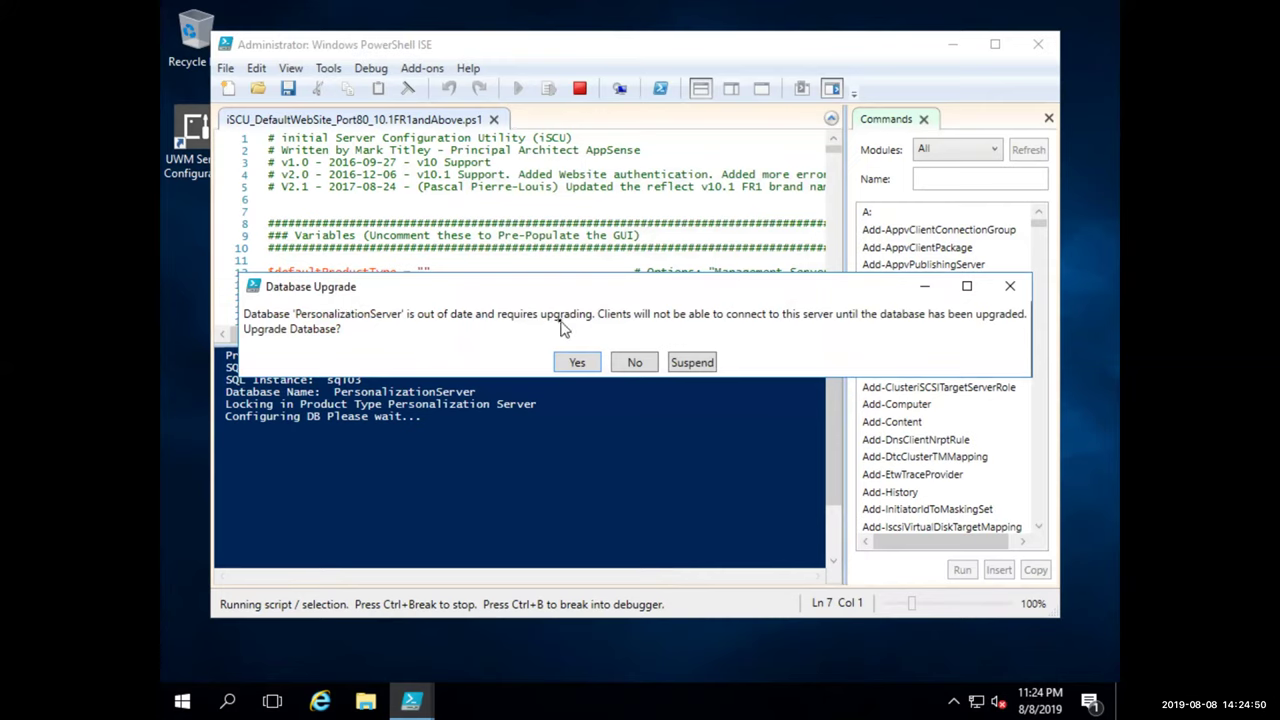
pyautogui.click(573, 362)
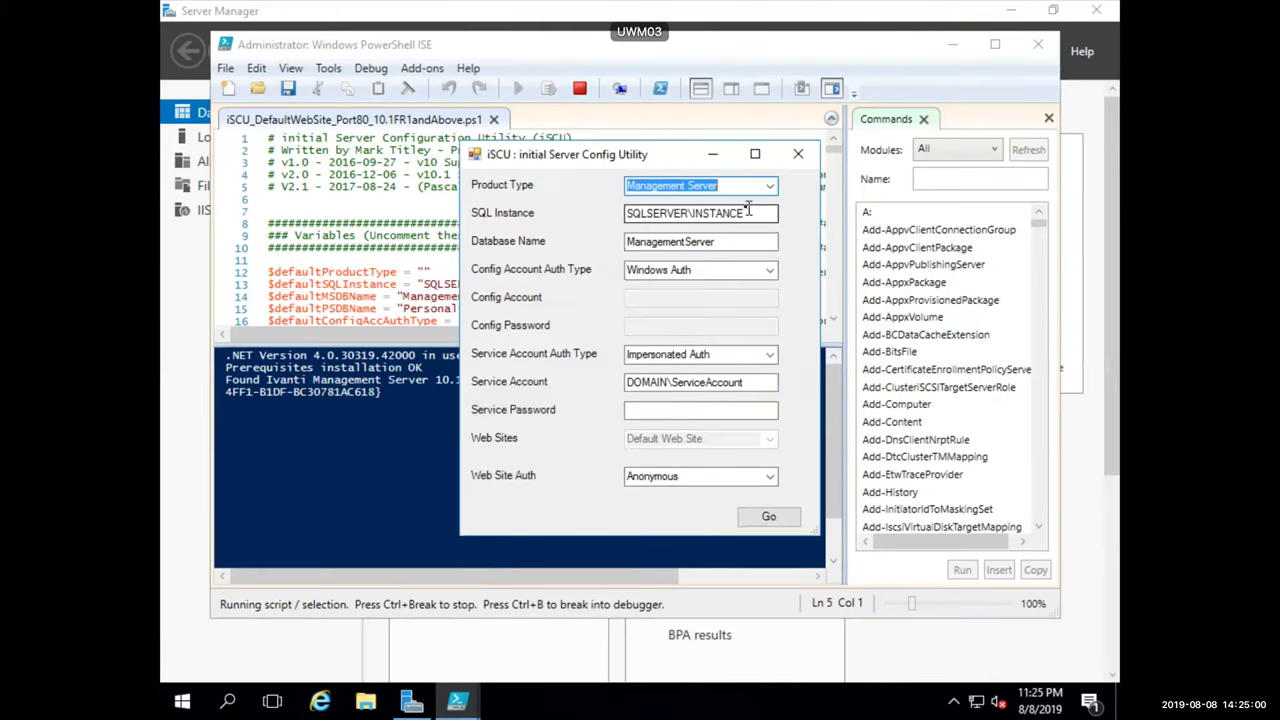
# Set SQL Instance to sql03, choose Impersonated Auth, and enter config account cda\training\cfg_app
pyautogui.press('Tab')
pyautogui.write('sql')
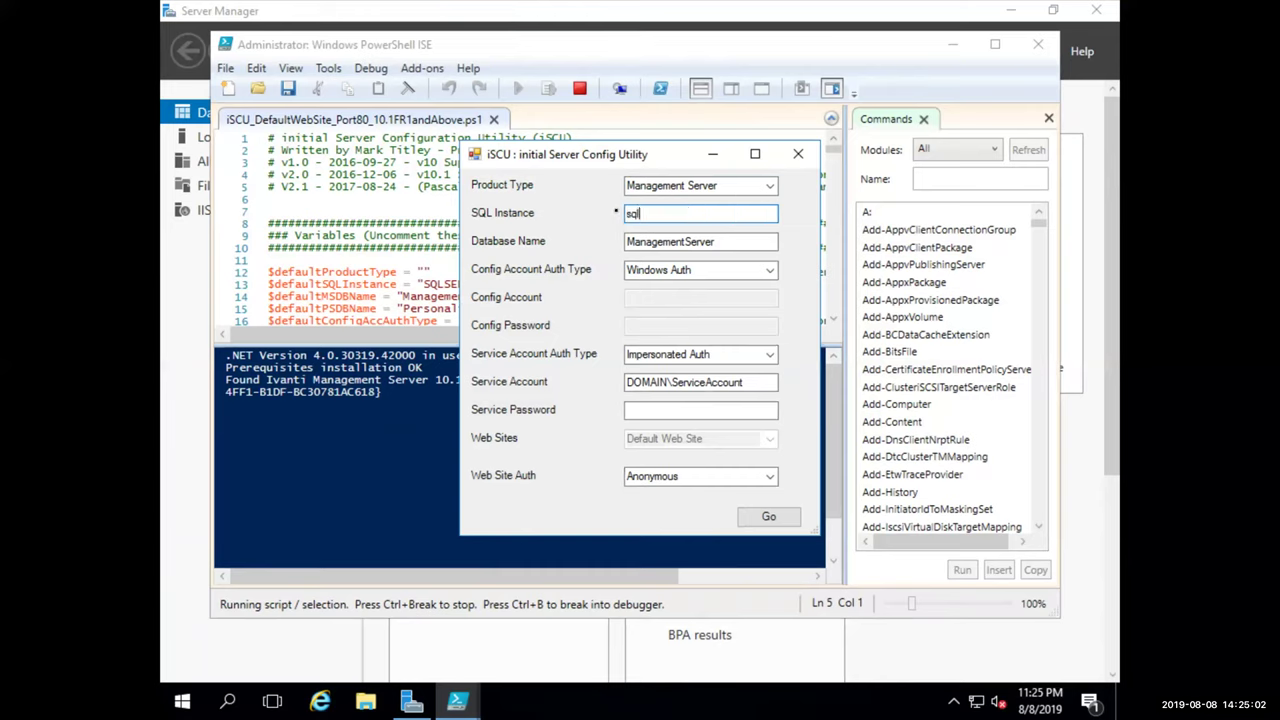
pyautogui.write('01')
pyautogui.press('BackSpace')
pyautogui.write('3')
pyautogui.press('Tab')
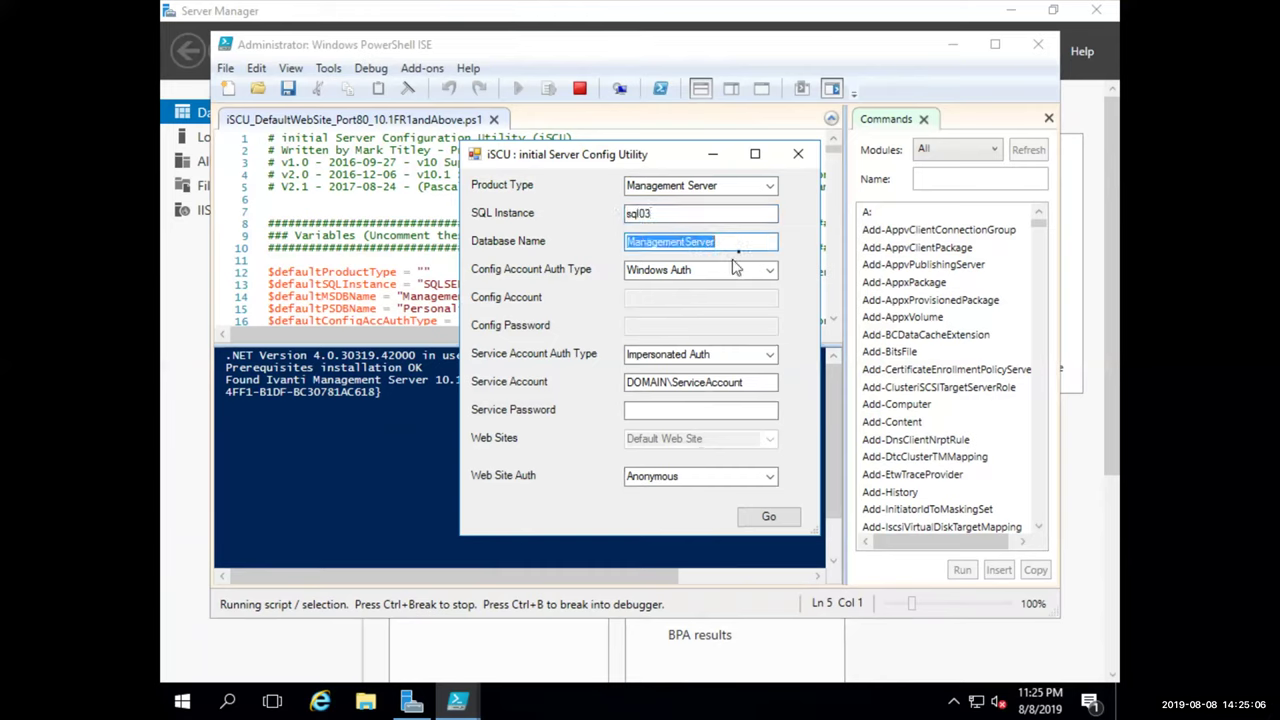
pyautogui.click(765, 270)
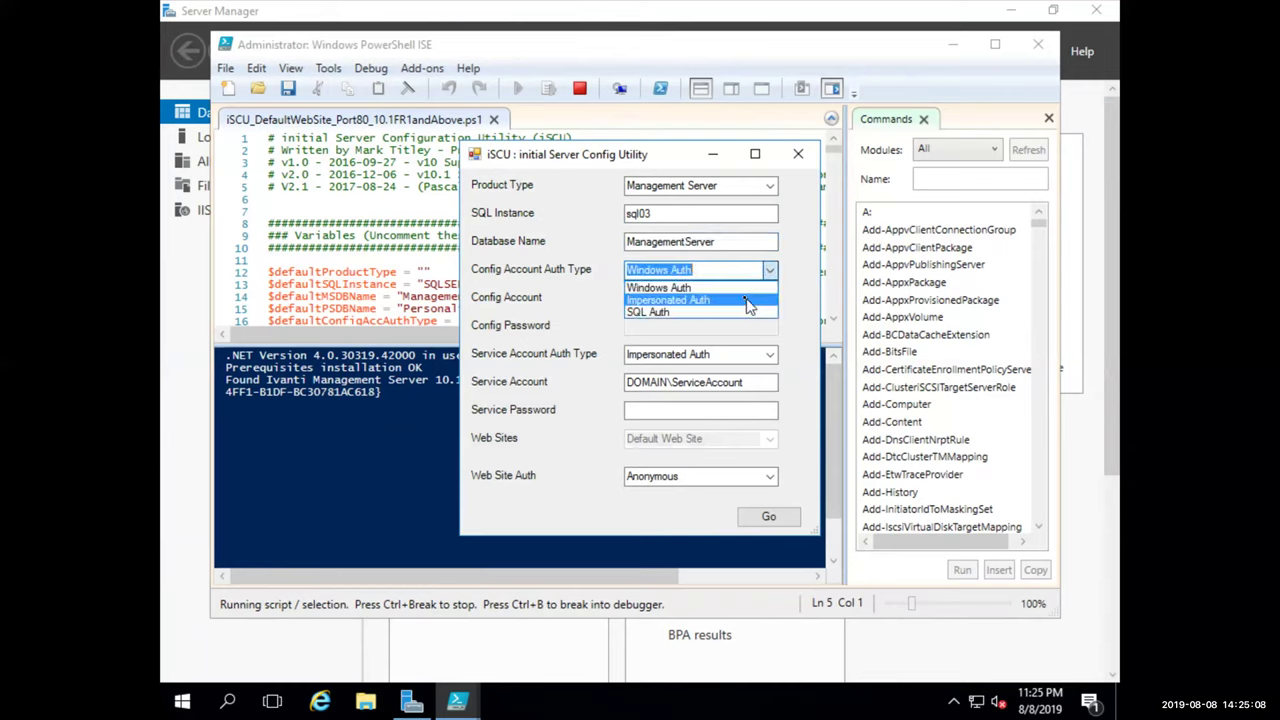
pyautogui.click(748, 301)
pyautogui.moveTo(730, 298); pyautogui.dragTo(646, 296)
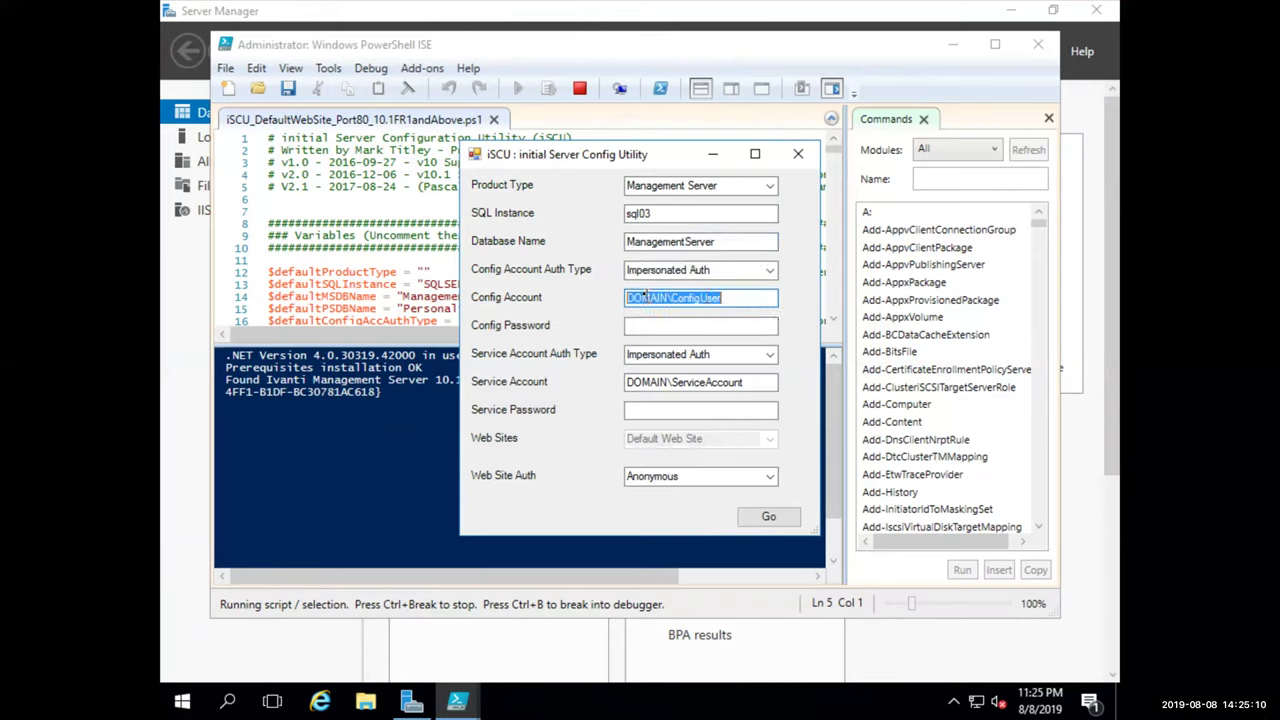
pyautogui.write('cda\\training\\')
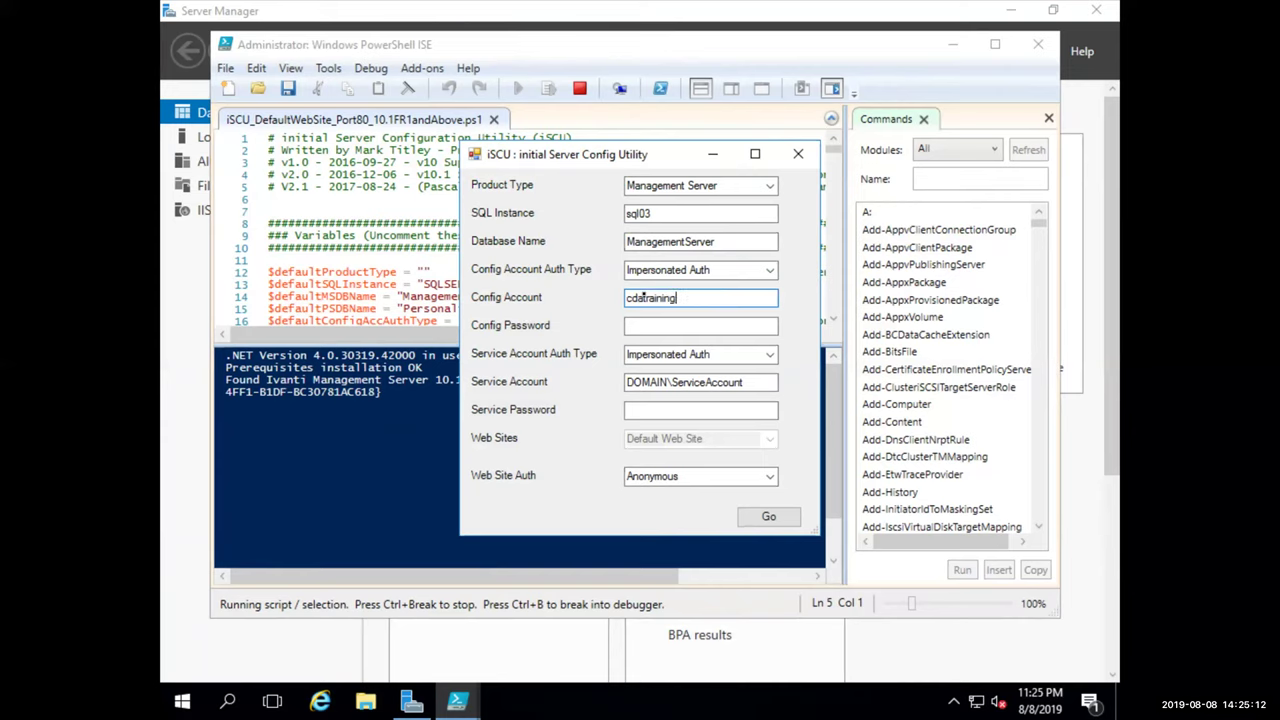
pyautogui.write('cfg_app')
# Enter the config password, service account cdatraining\svc_app and its password, and start the Management Server configuration
pyautogui.press('Tab')
pyautogui.write('*********')
pyautogui.press('Tab')
pyautogui.press('Tab')
pyautogui.write('cdatraining')
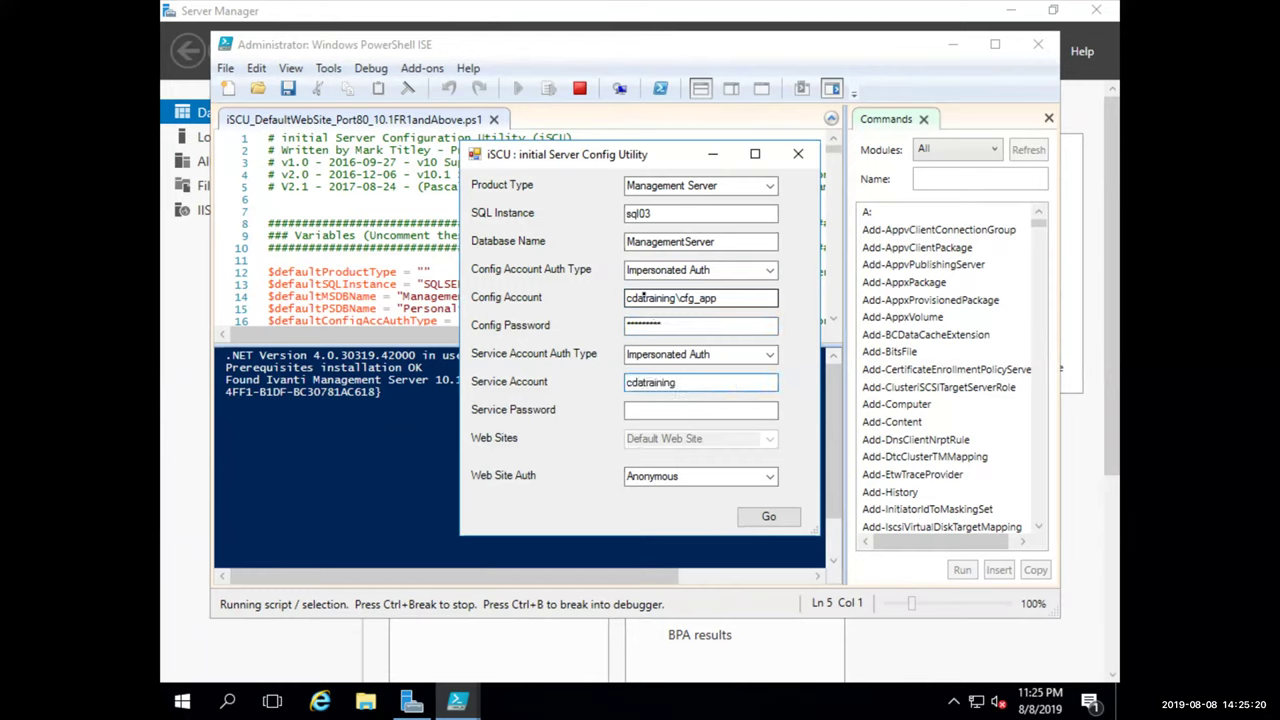
pyautogui.write('\\svc_app')
pyautogui.press('Tab')
pyautogui.write('Password1!')
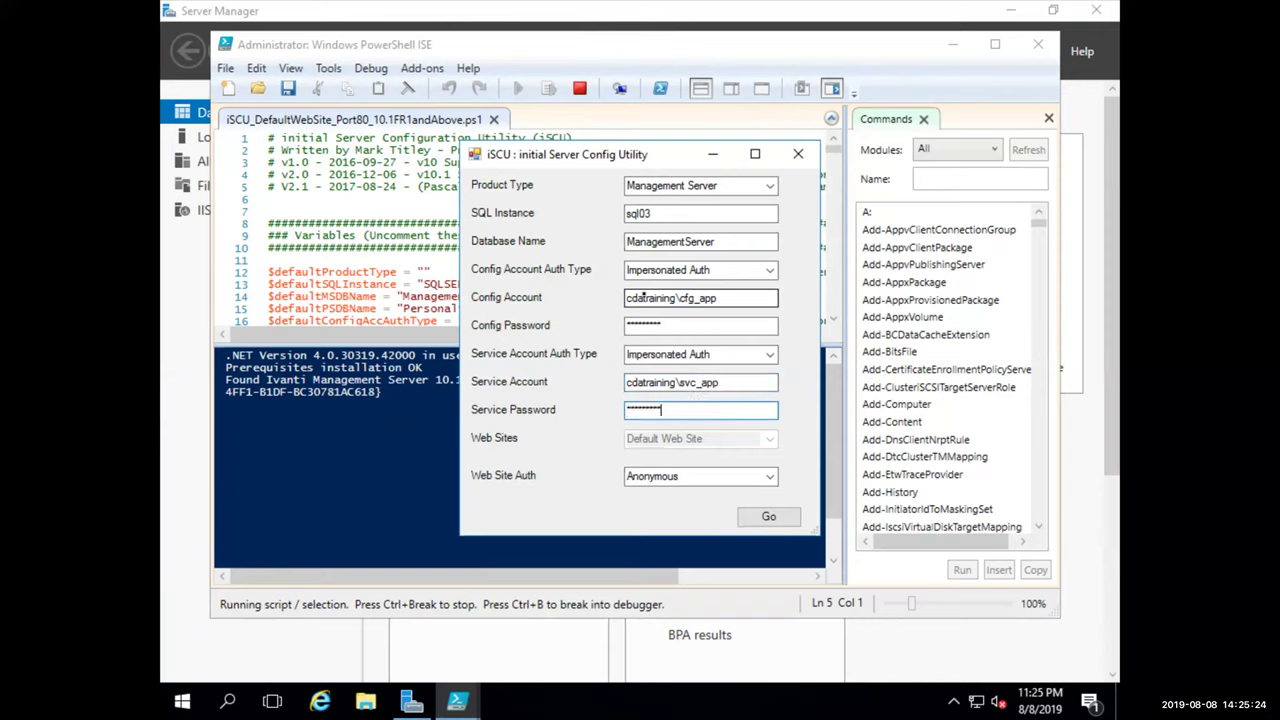
pyautogui.click(767, 515)
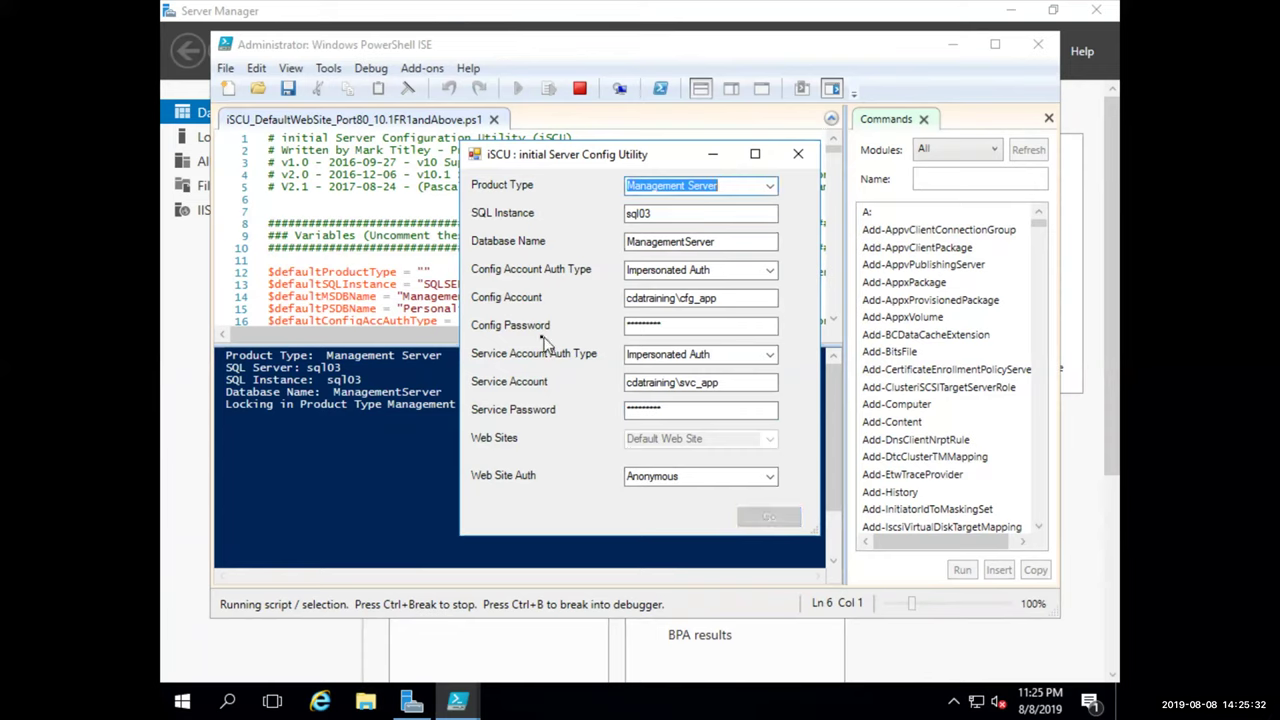
pyautogui.press('ctrl+super+Left')
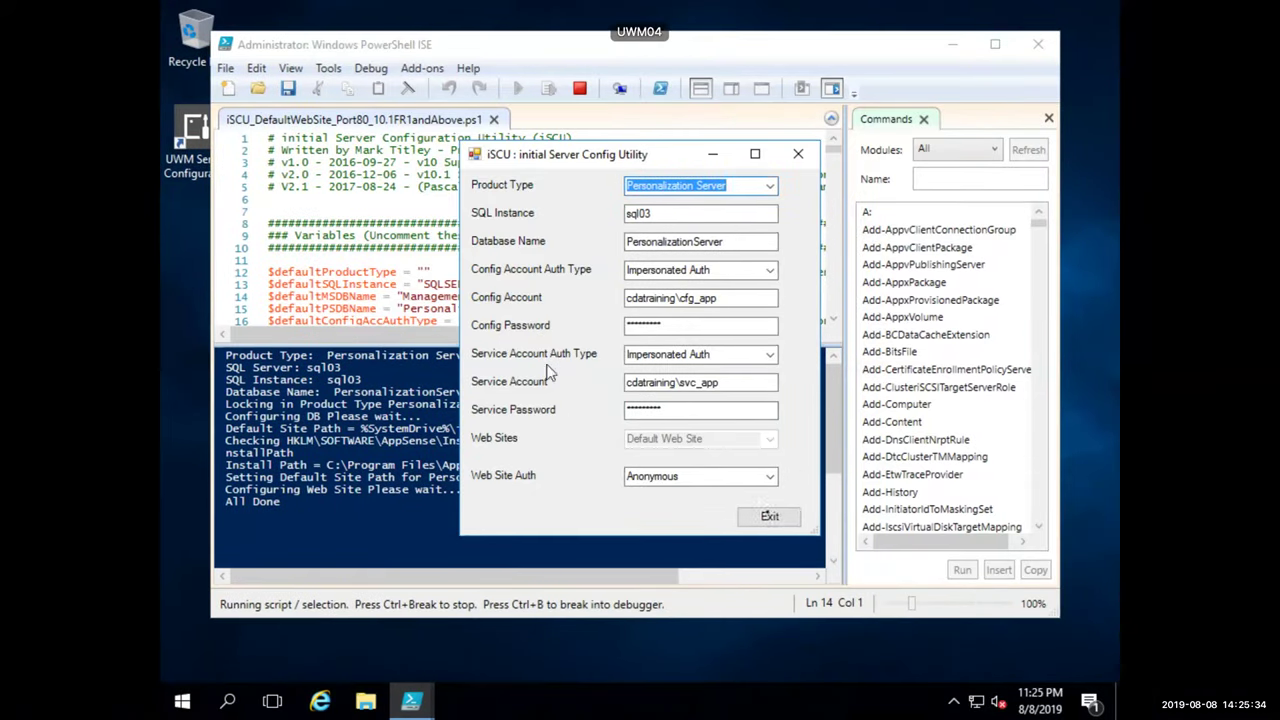
# Close the finished iSCU dialog and PowerShell ISE on UWM04, then approve the ManagementServer database upgrade
pyautogui.click(772, 511)
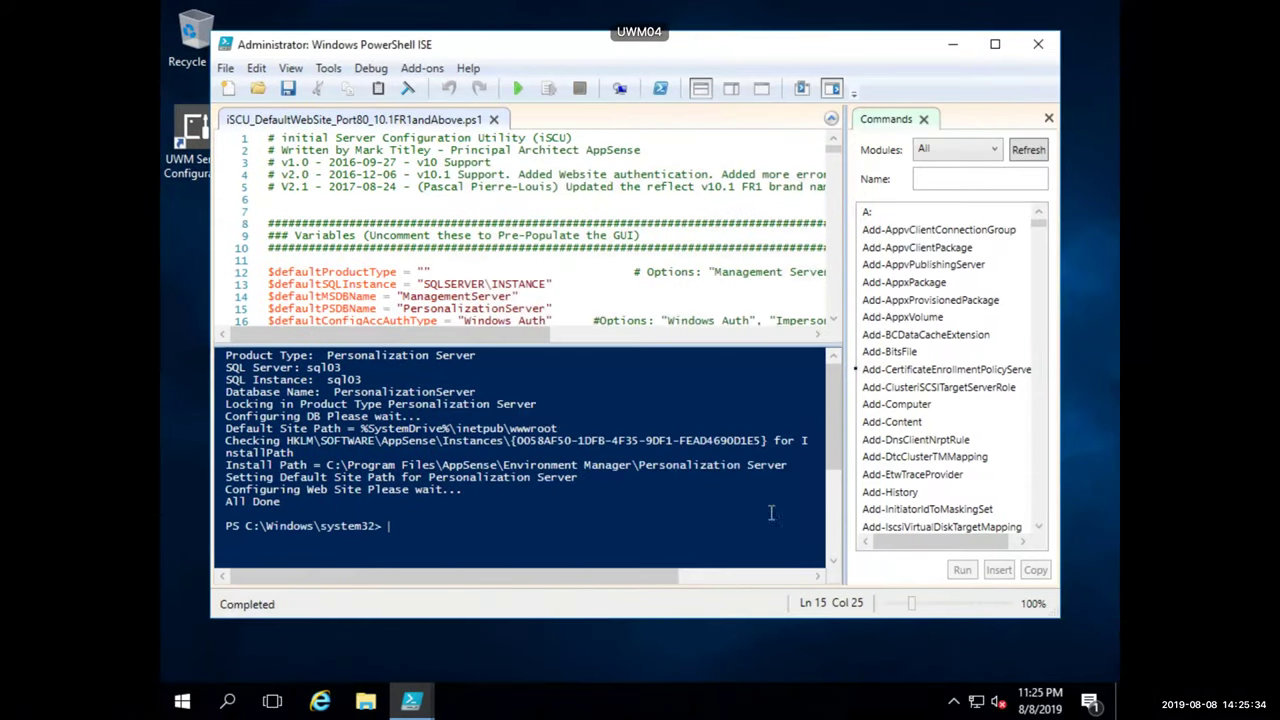
pyautogui.click(1038, 44)
pyautogui.press('ctrl+super+Right')
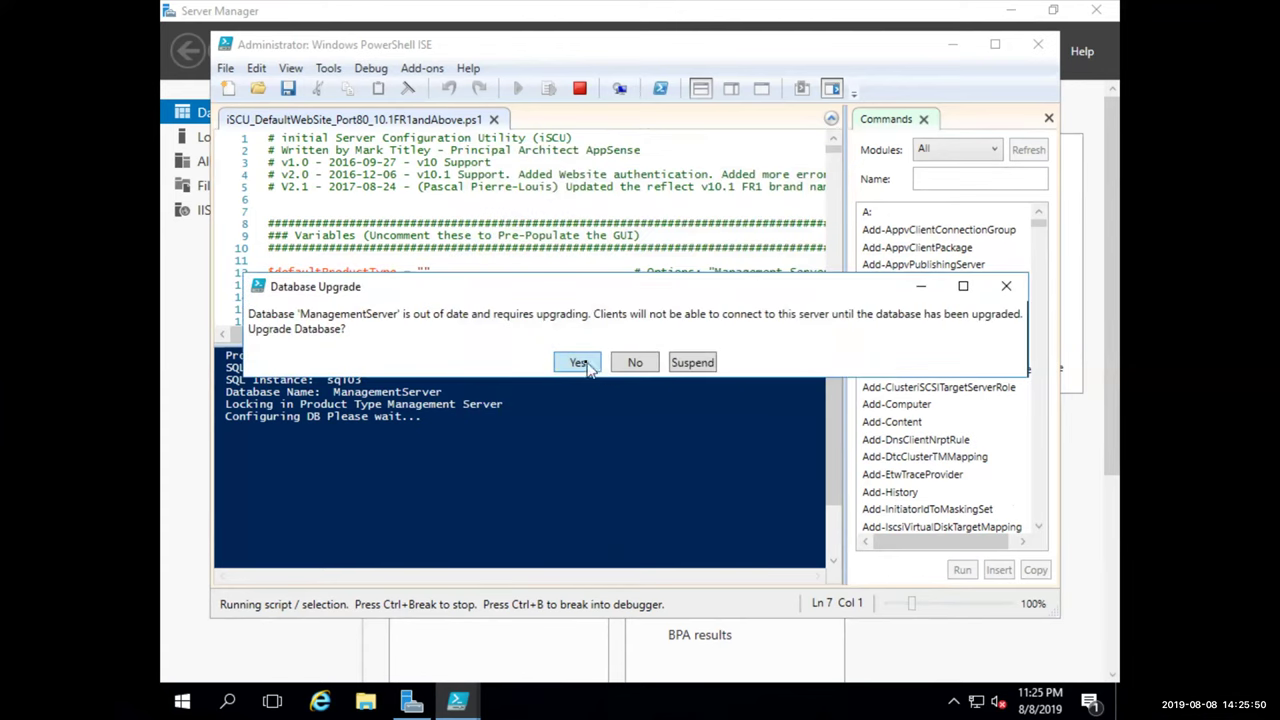
pyautogui.click(580, 364)
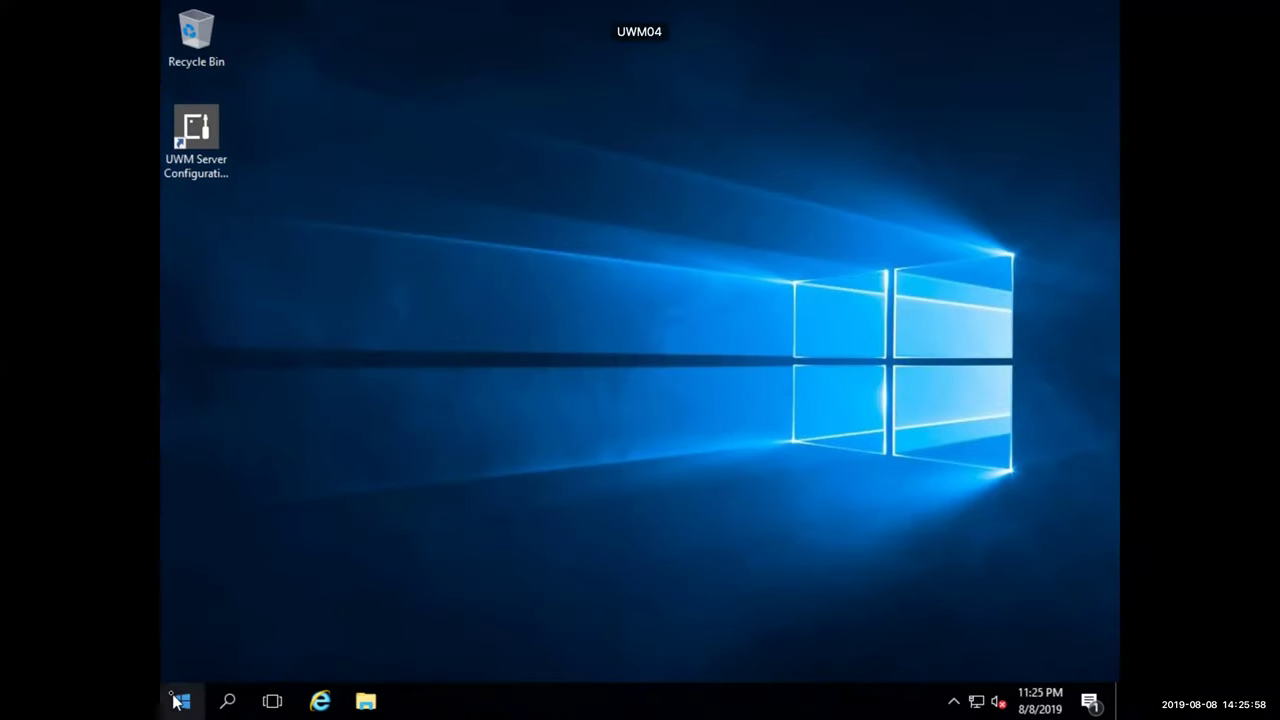
# Launch the Environment Manager console and connect User Personalization to the localhost server
pyautogui.click(180, 700)
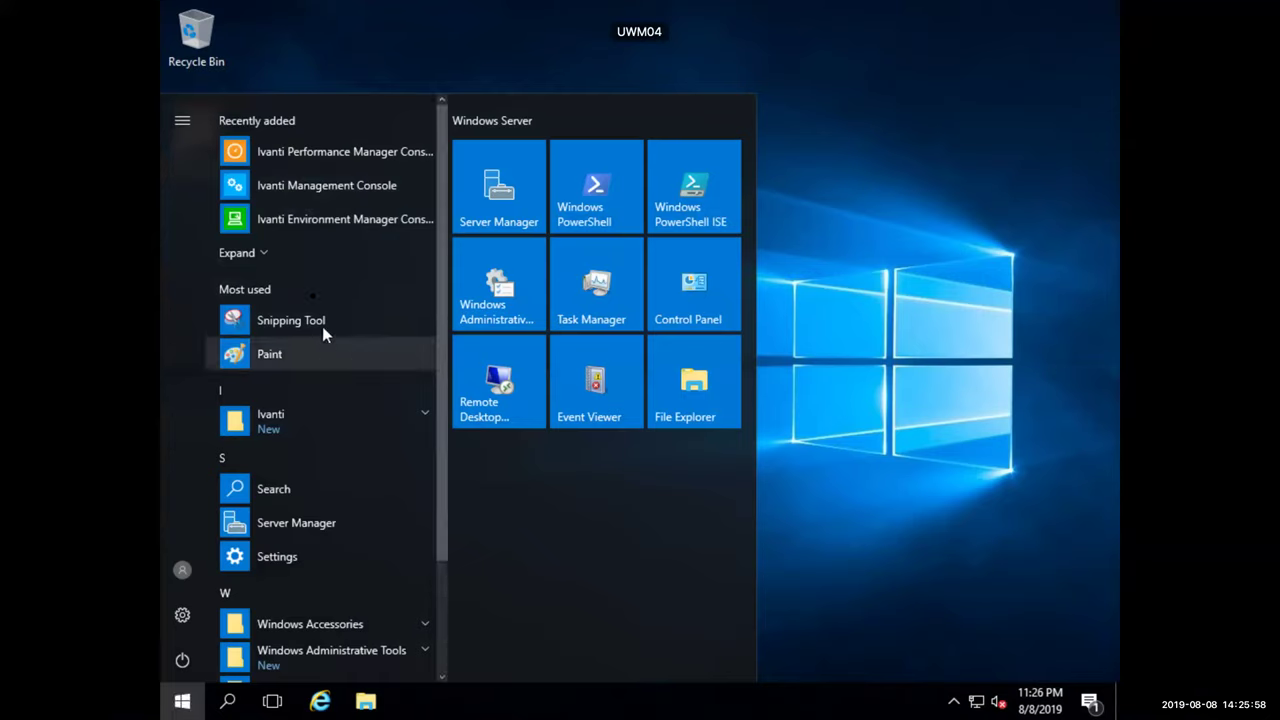
pyautogui.click(322, 218)
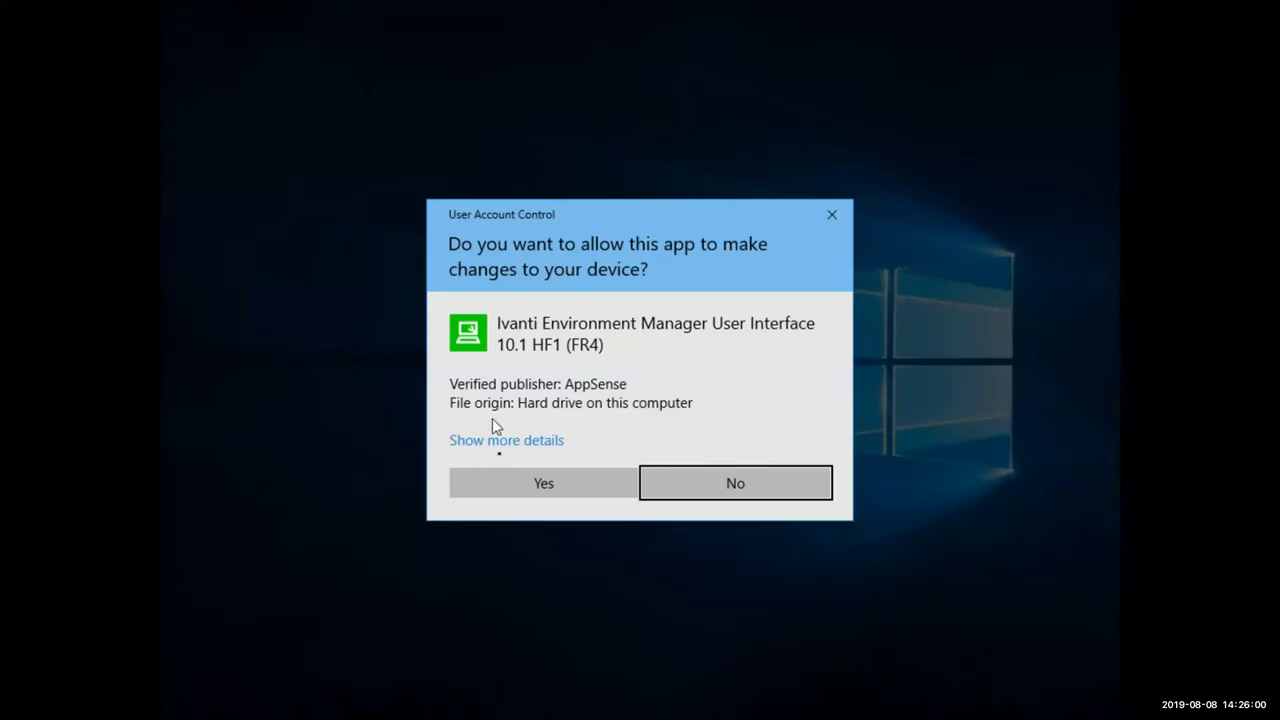
pyautogui.click(511, 481)
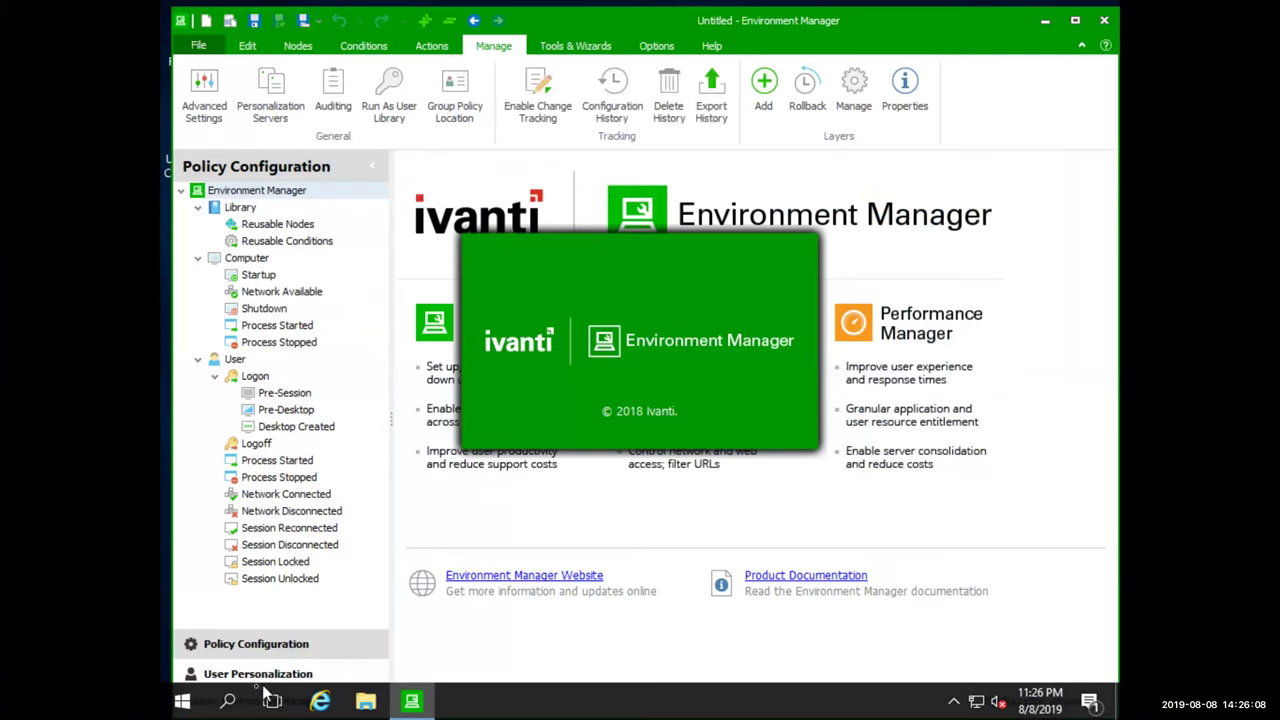
pyautogui.click(252, 676)
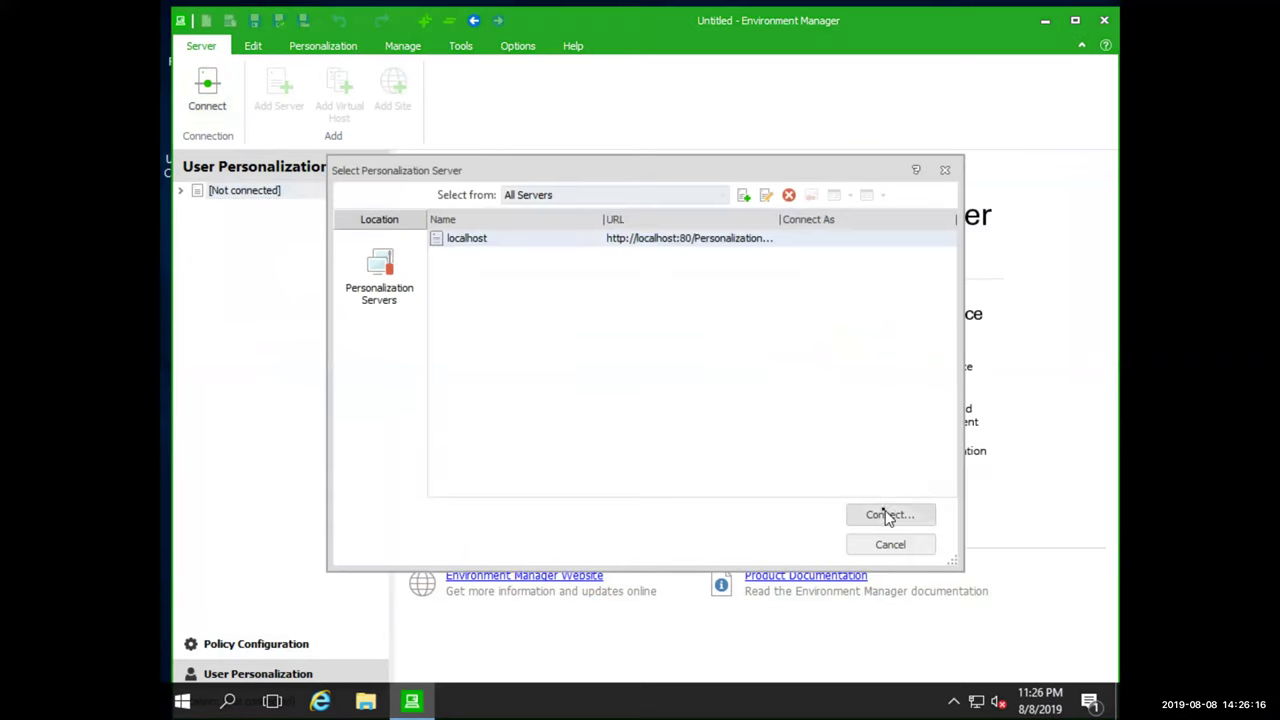
pyautogui.click(887, 514)
pyautogui.click(677, 491)
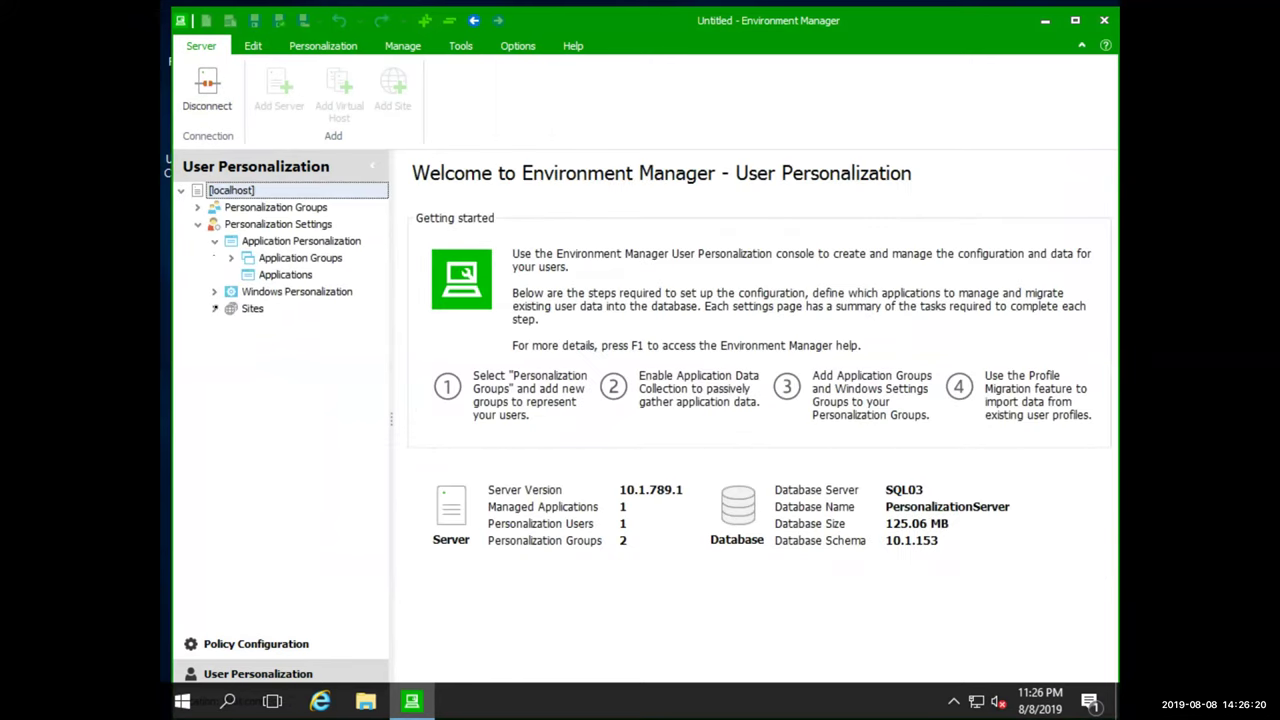
# Delete APPPS86 from Default Site and change UWM04's port from 7771 to 80
pyautogui.click(215, 310)
pyautogui.click(231, 325)
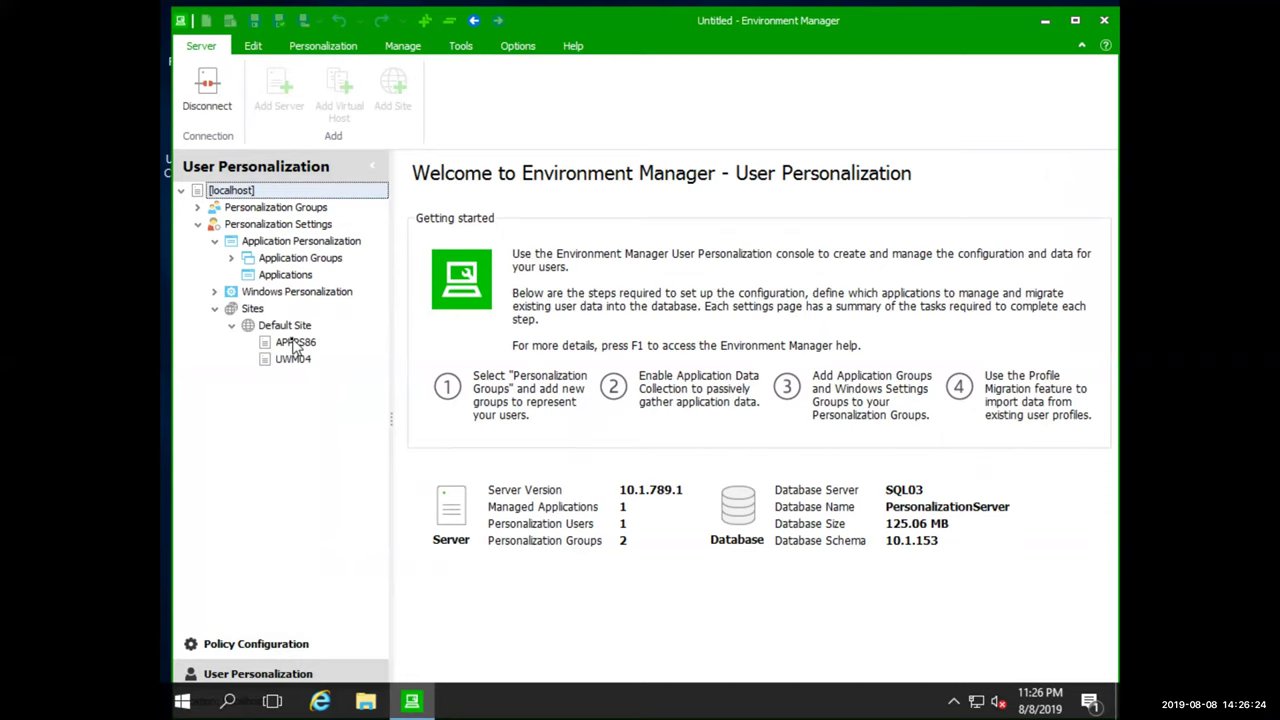
pyautogui.click(295, 343)
pyautogui.rightClick(290, 341)
pyautogui.click(348, 416)
pyautogui.click(620, 395)
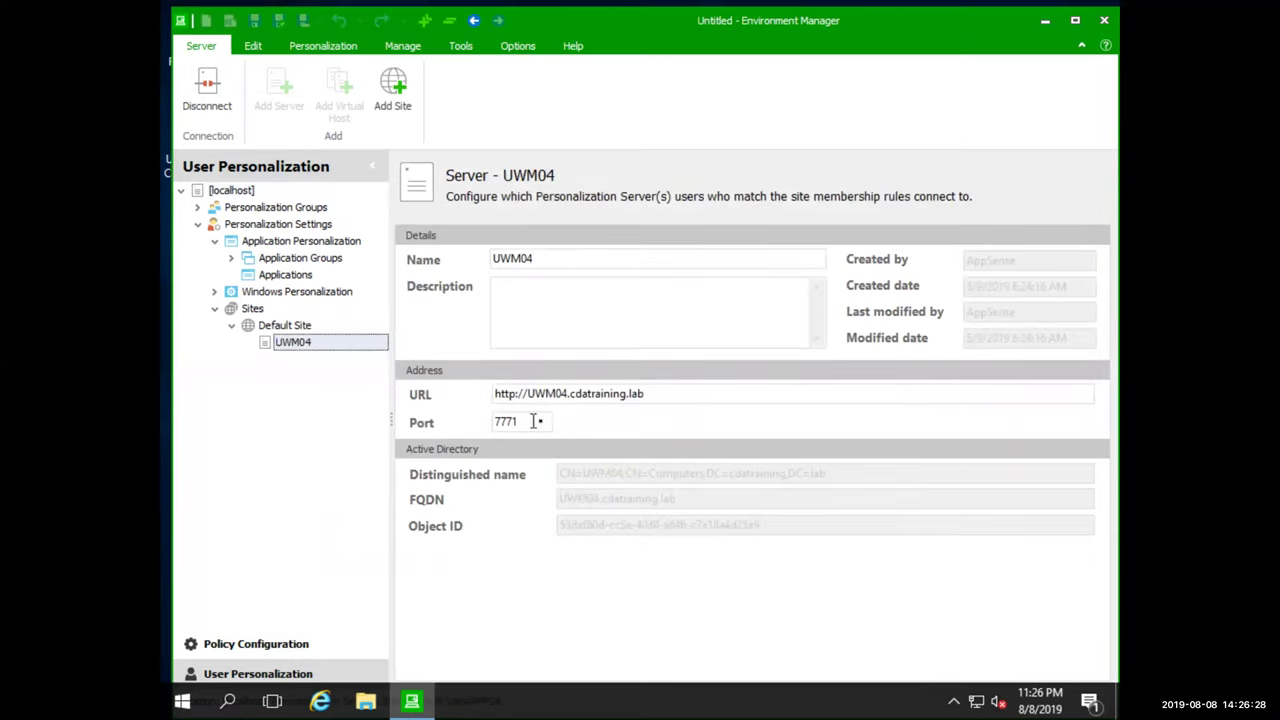
pyautogui.moveTo(543, 422); pyautogui.dragTo(491, 423)
pyautogui.write('80')
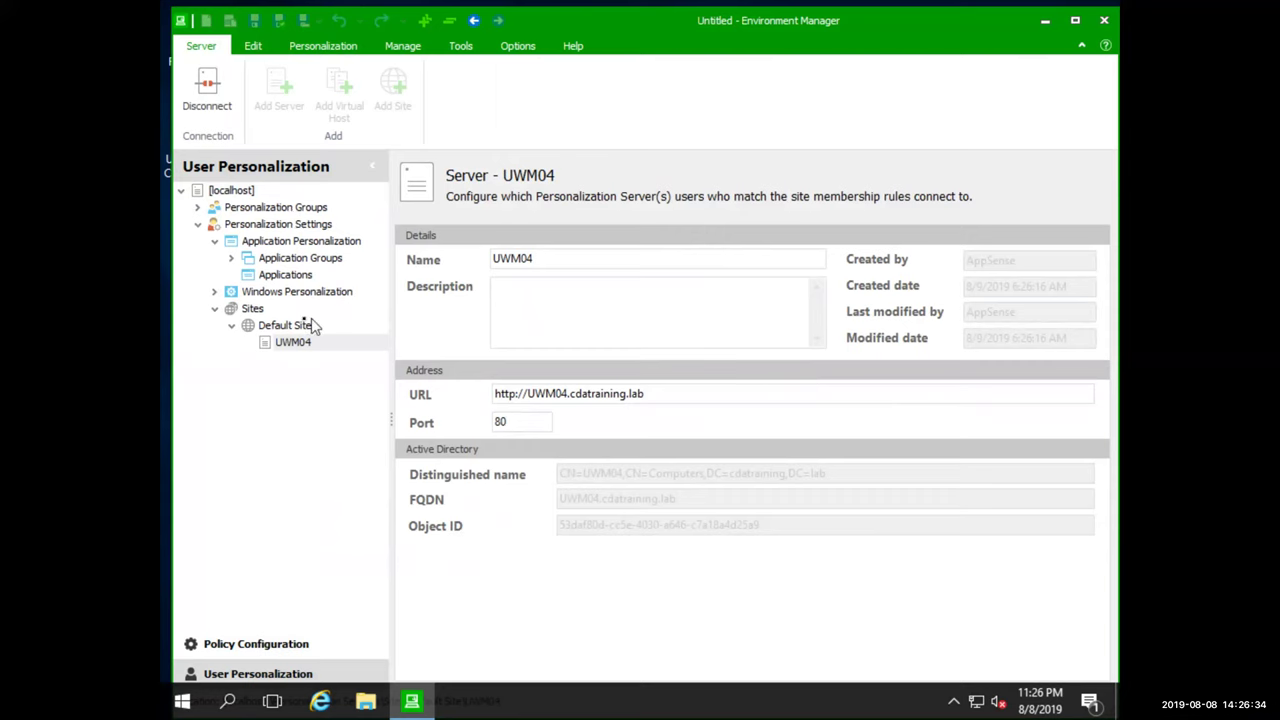
# Expand Windows Personalization to review its groups, then move to UWM03
pyautogui.click(289, 292)
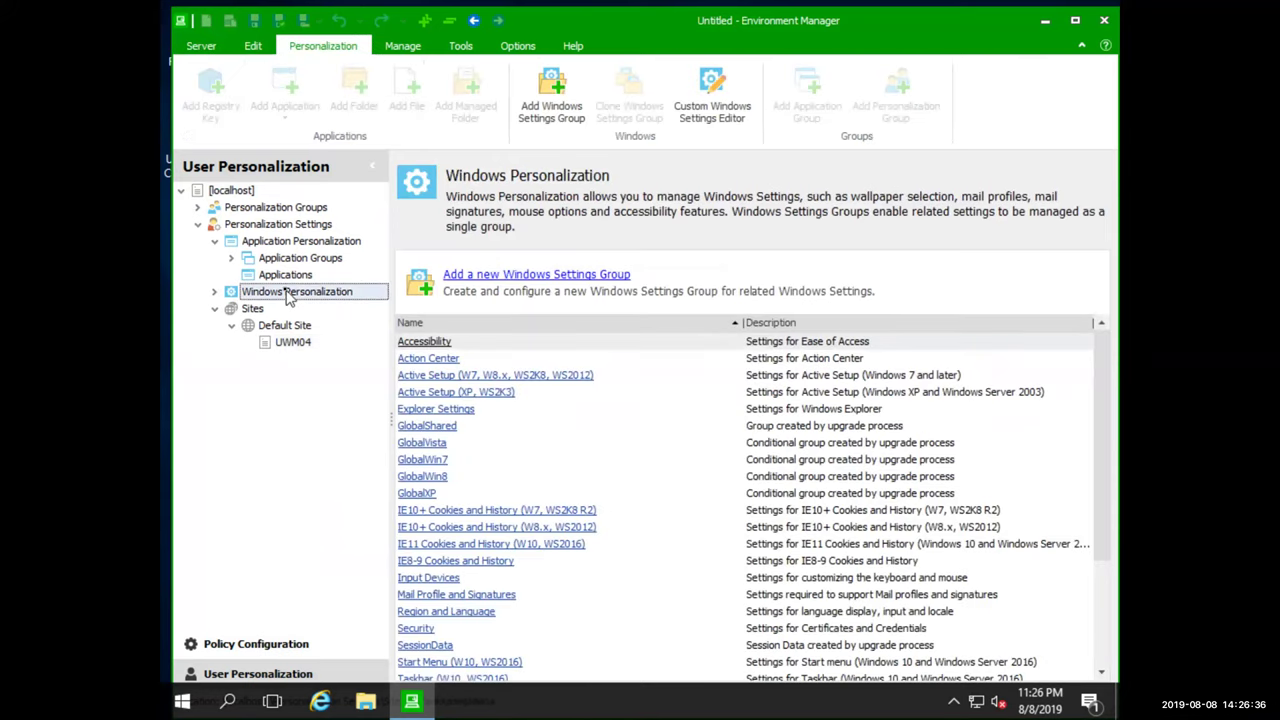
pyautogui.click(214, 292)
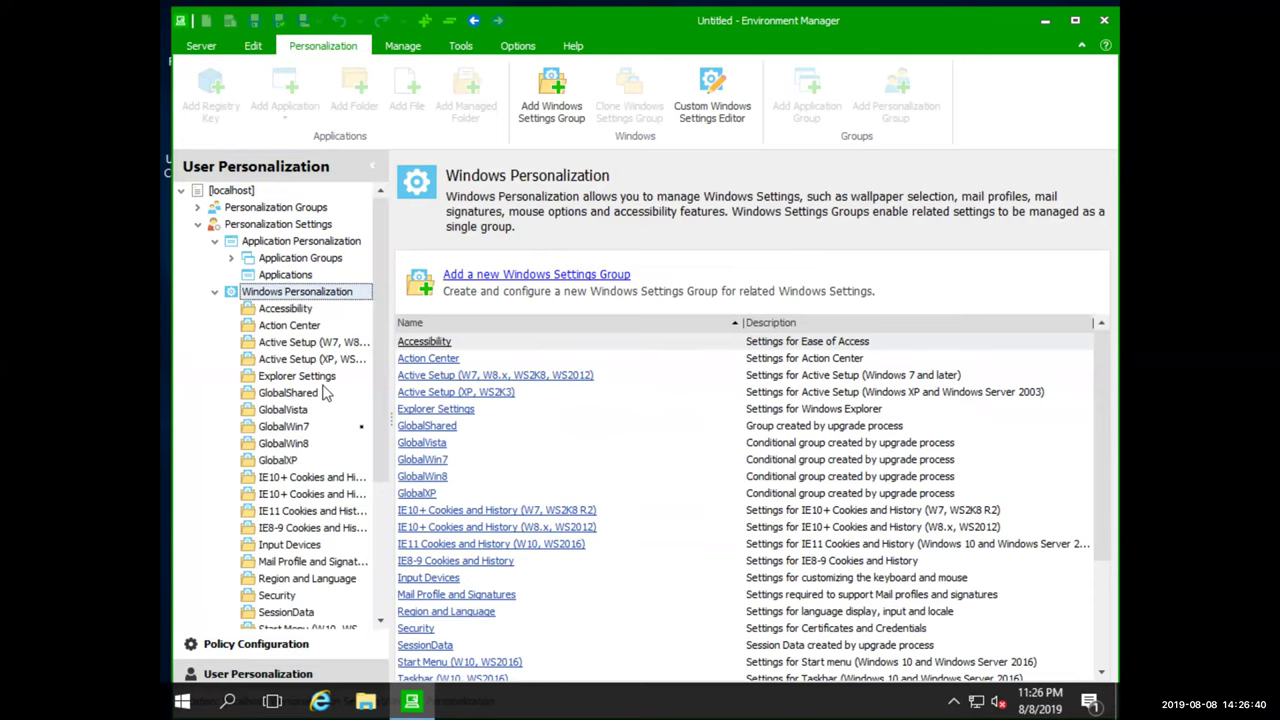
pyautogui.scroll(-2, 385, 450)
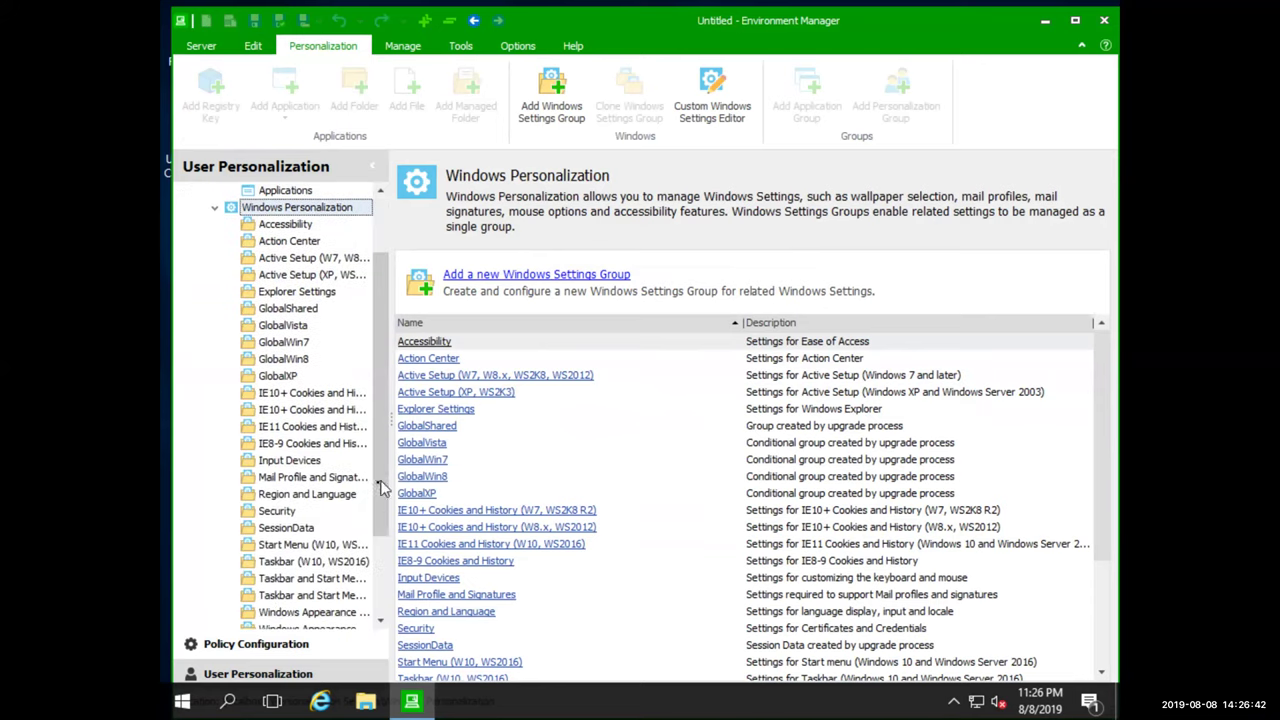
pyautogui.scroll(1, 382, 450)
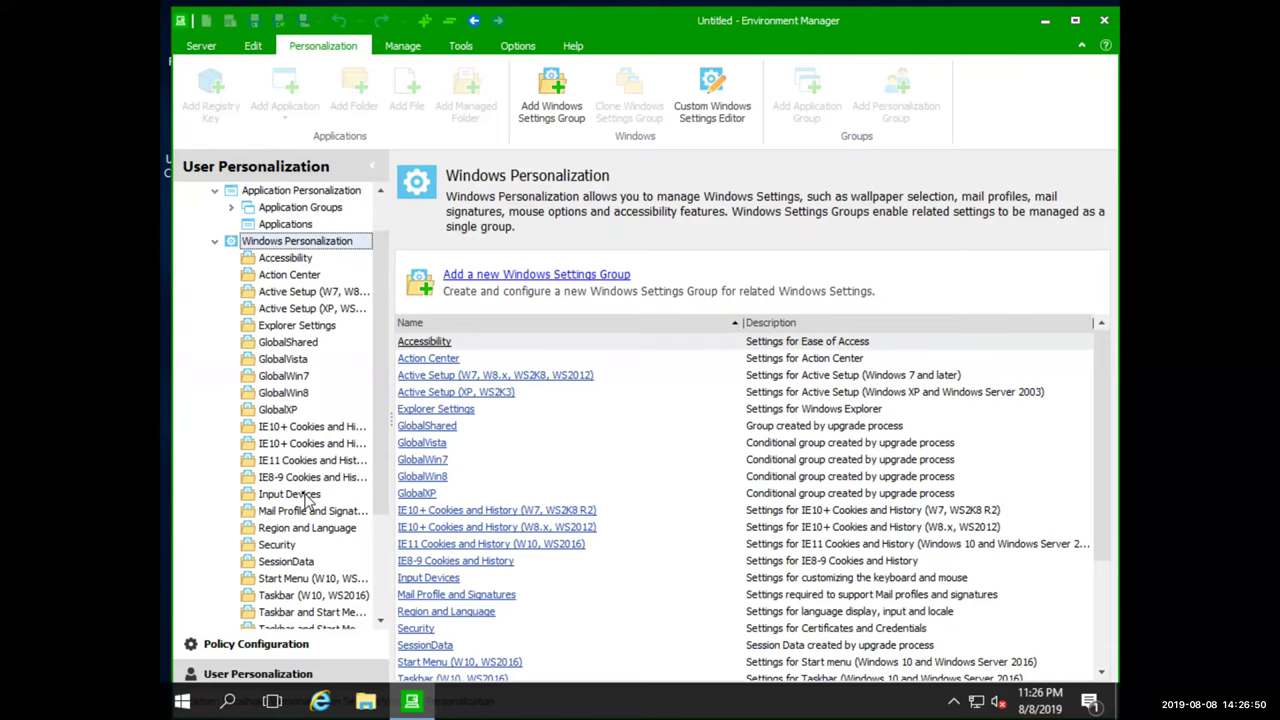
pyautogui.press('ctrl+super+Right')
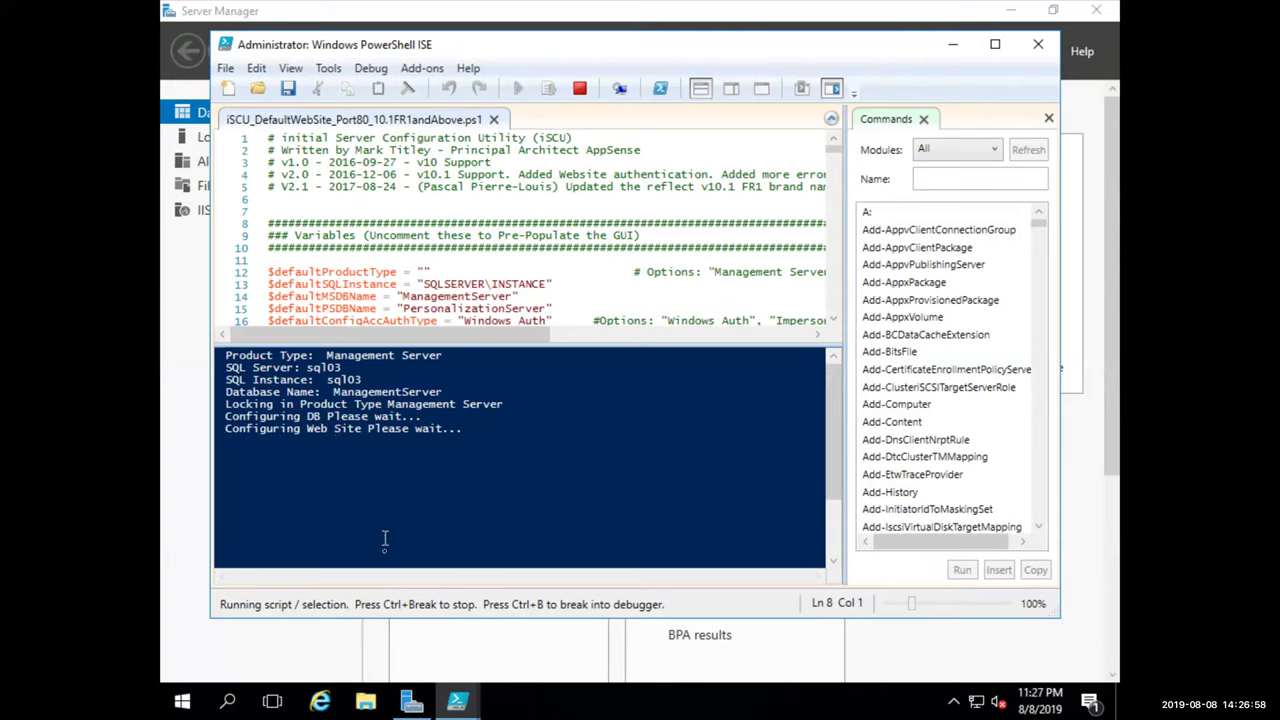
# Let the iSCU Management Server configuration reach All Done, then exit iSCU and close PowerShell ISE
pyautogui.moveTo(456, 694)
pyautogui.click(503, 676)
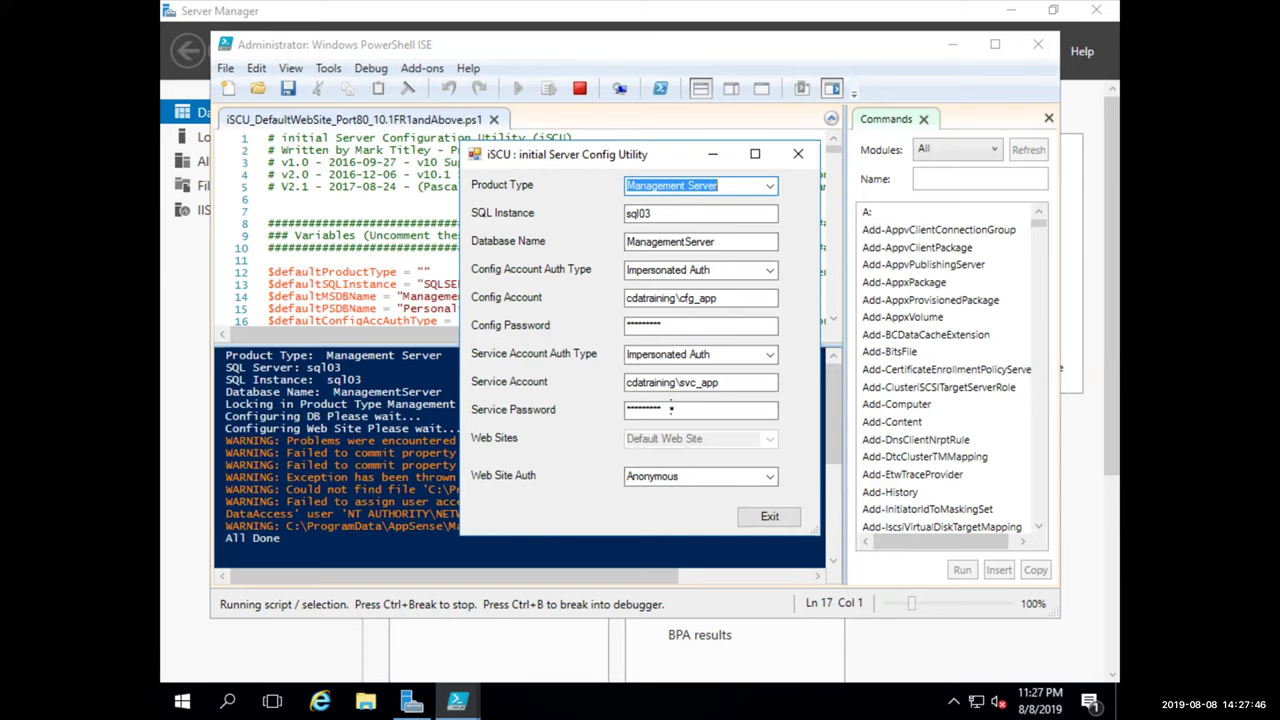
pyautogui.click(765, 516)
pyautogui.click(1038, 44)
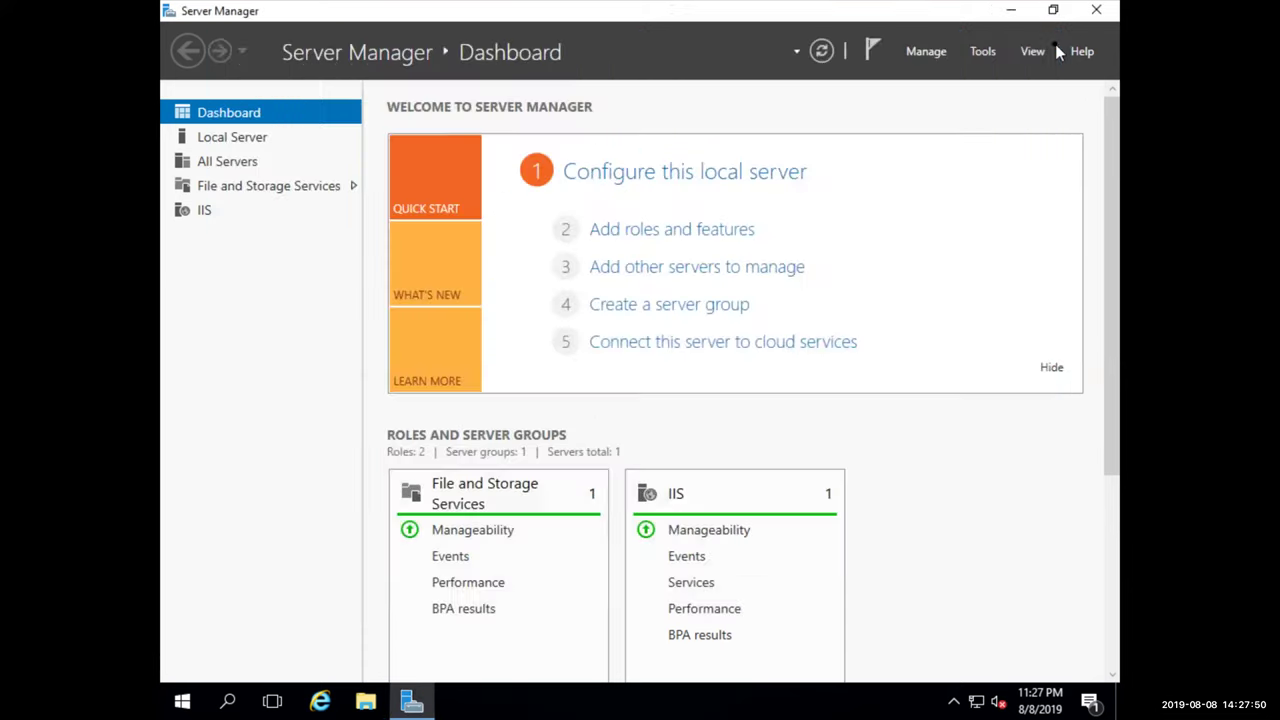
# Close Server Manager, dismiss the IE setup prompt, and sign in to the portal with the domain account
pyautogui.click(1096, 10)
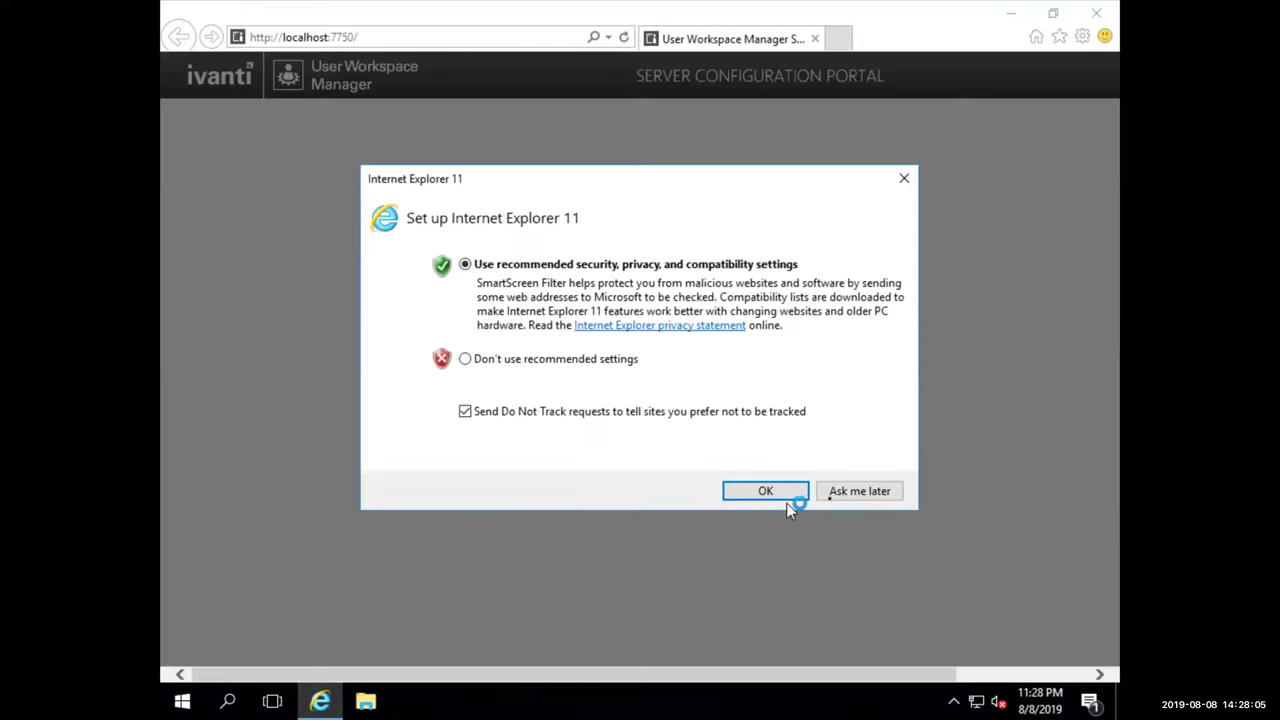
pyautogui.click(772, 492)
pyautogui.click(628, 348)
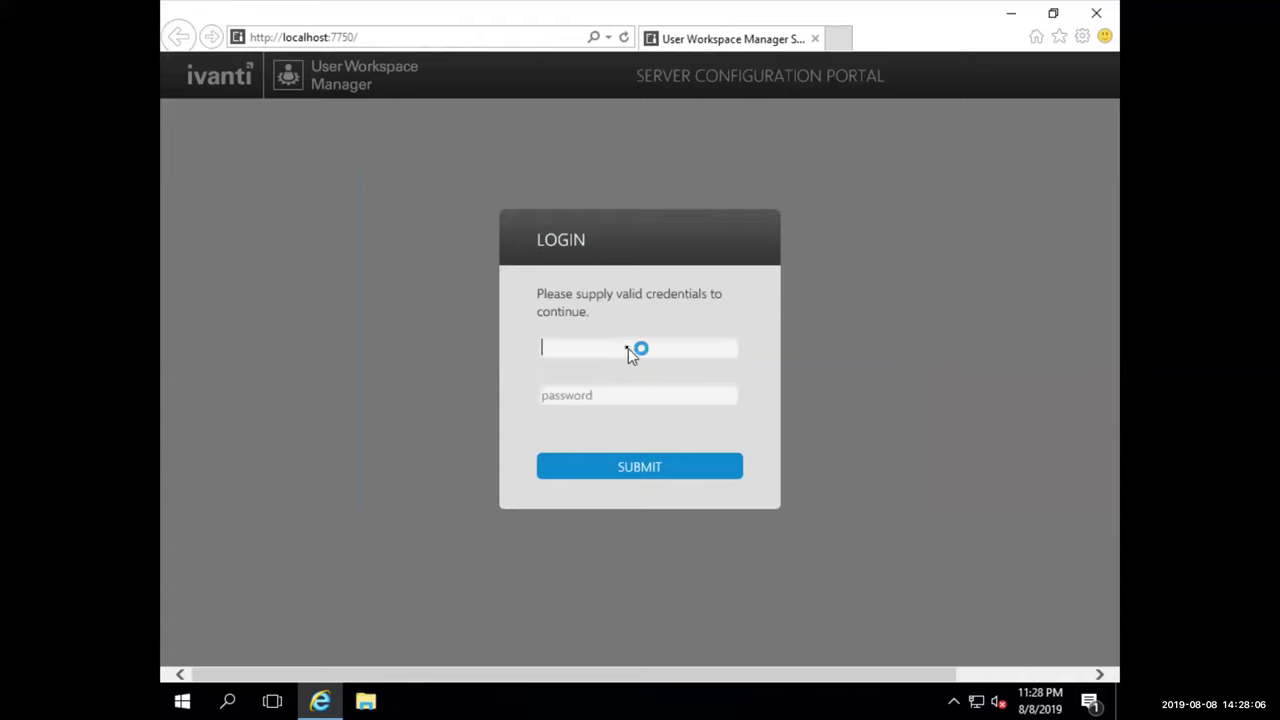
pyautogui.press('Tab')
pyautogui.write('Password1')
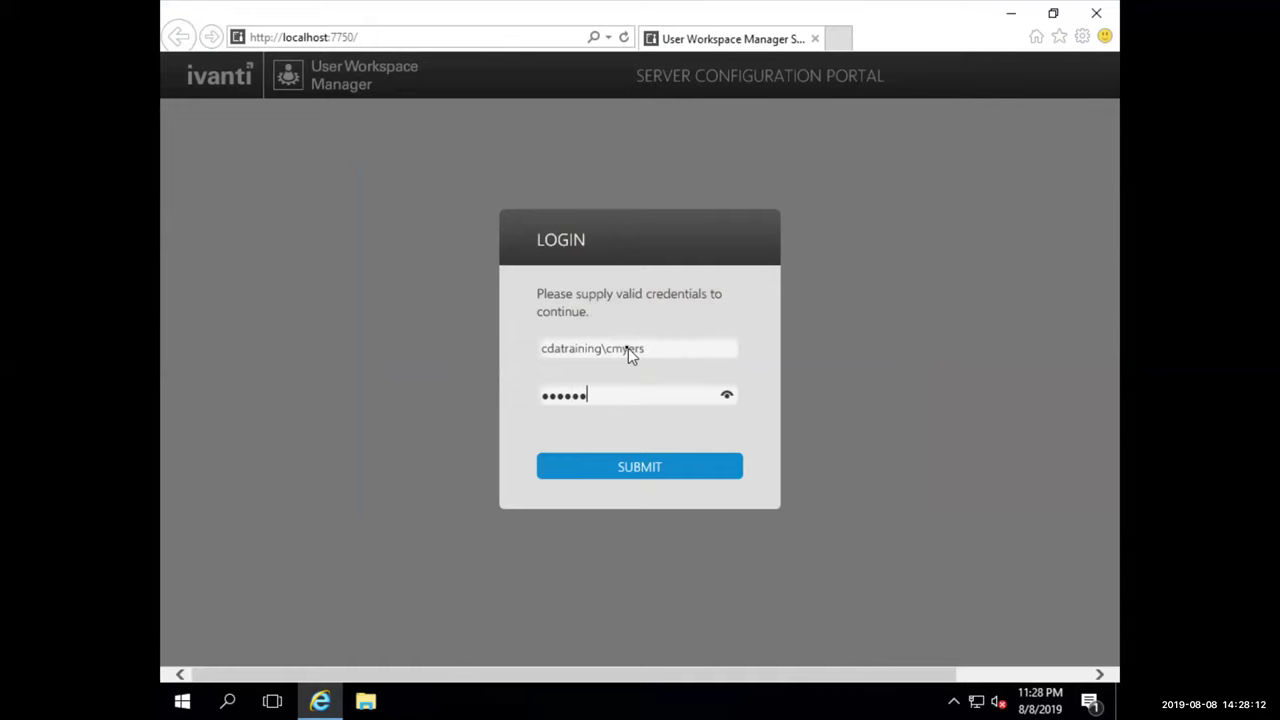
pyautogui.press('Return')
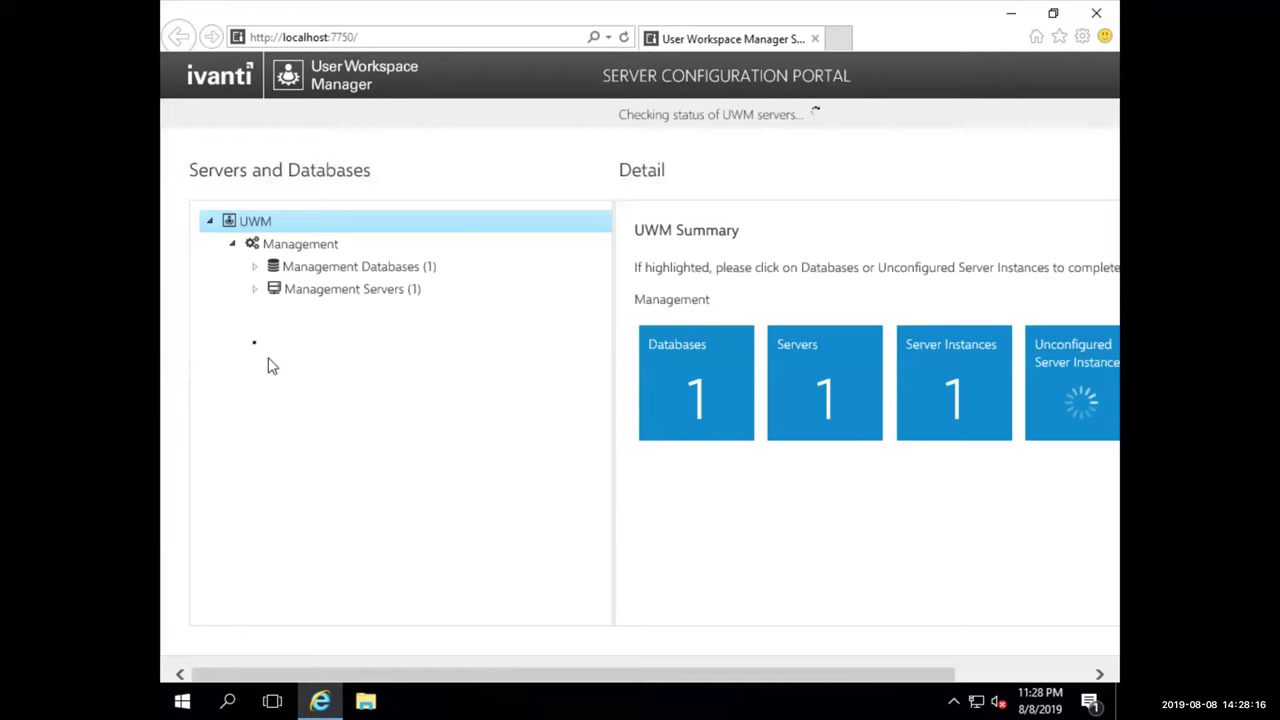
# Generate and confirm a new encryption key under Management Servers > UWM03 > DEFAULT > Encryption
pyautogui.click(254, 289)
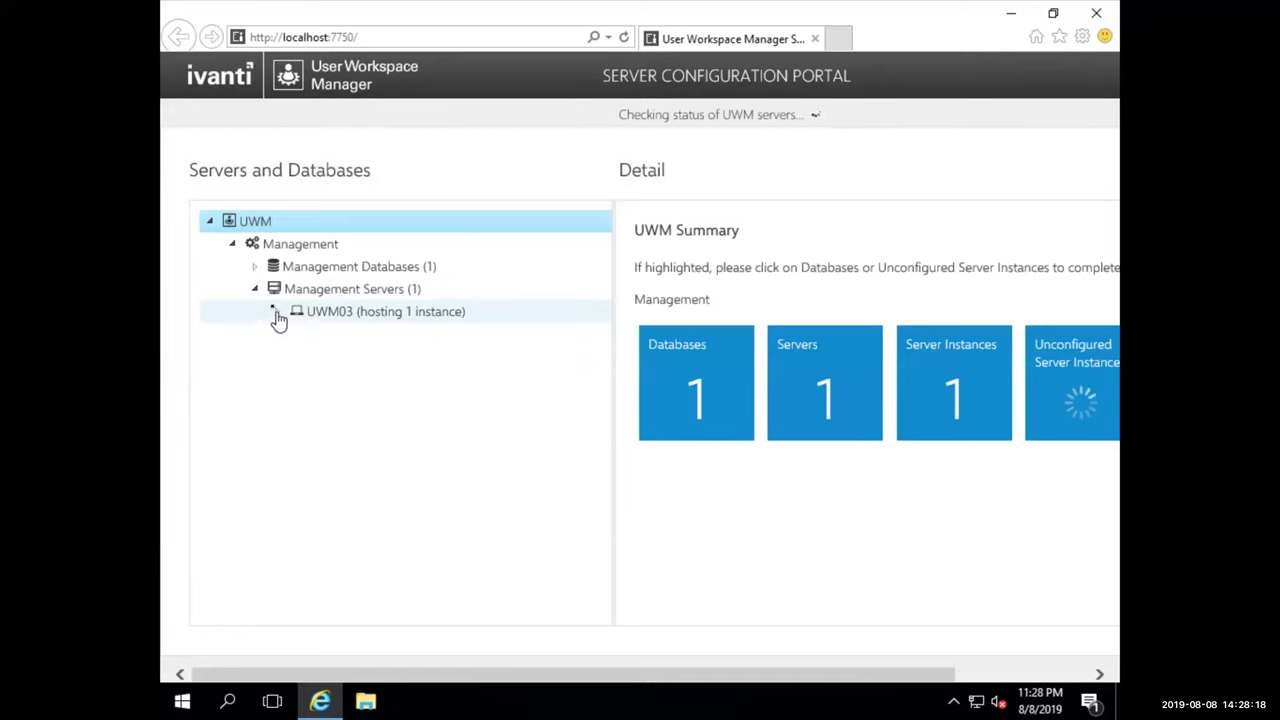
pyautogui.click(277, 312)
pyautogui.click(298, 333)
pyautogui.click(365, 357)
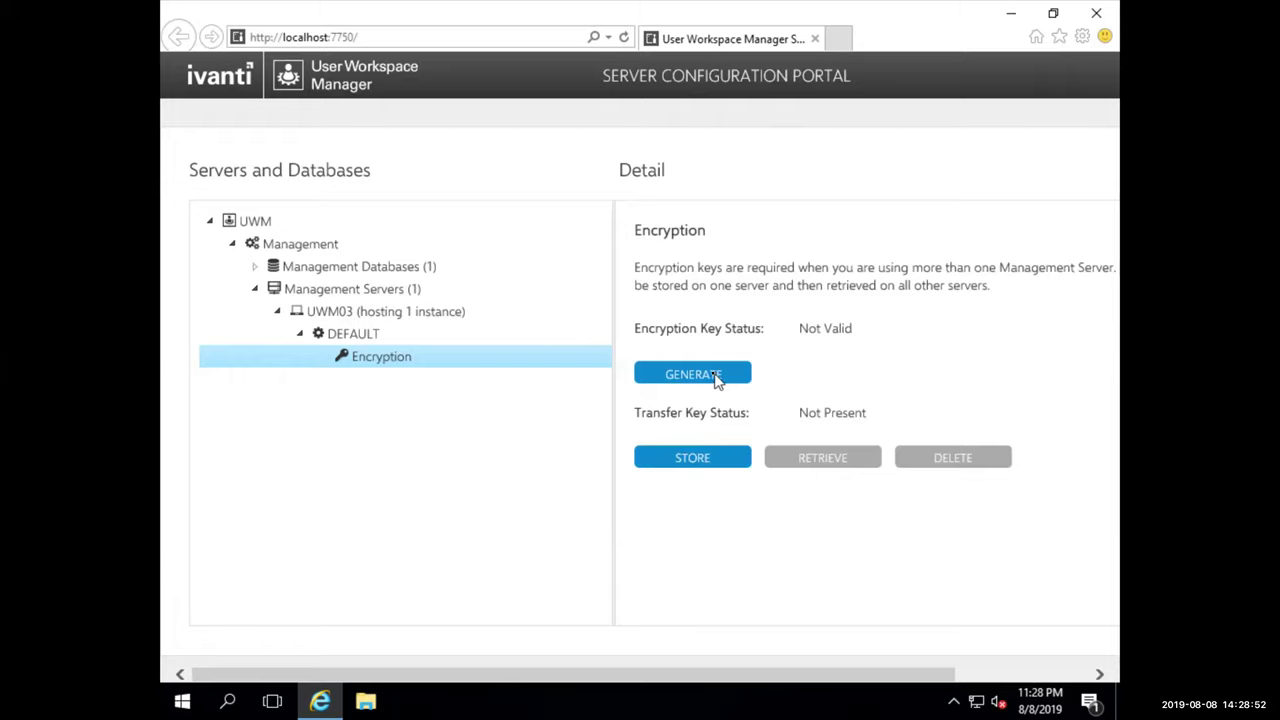
pyautogui.click(716, 376)
pyautogui.click(771, 515)
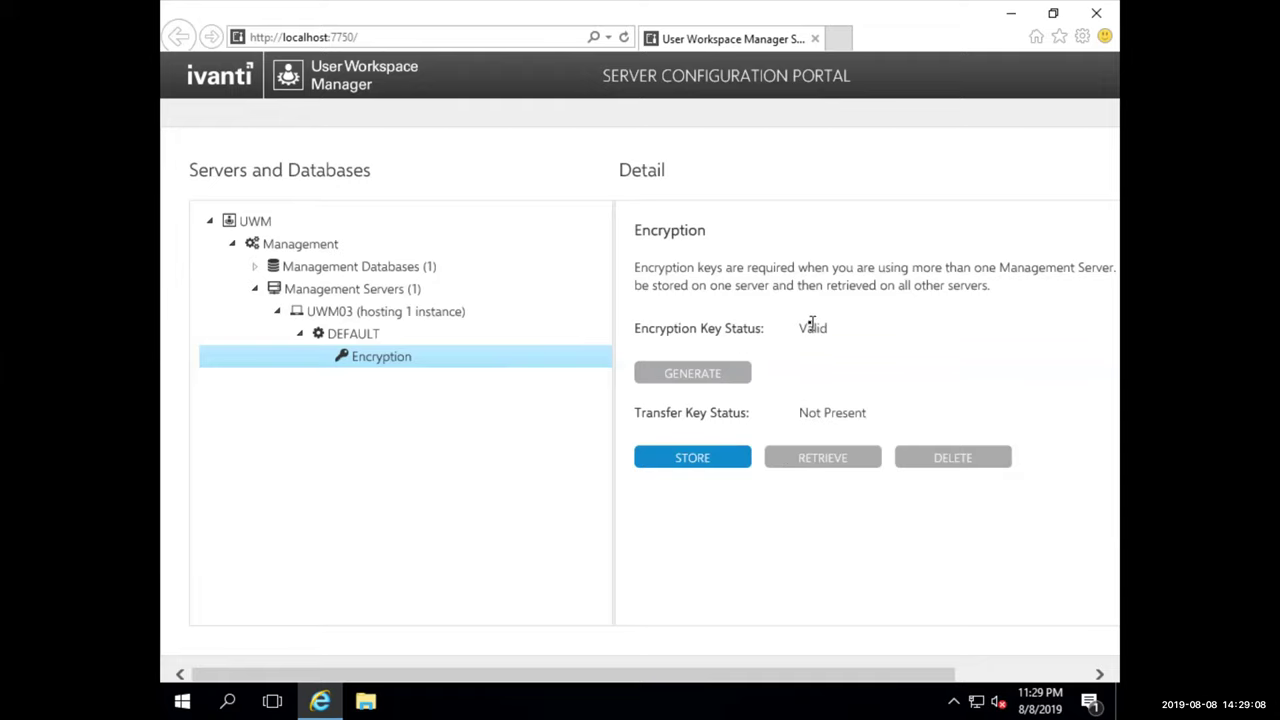
# Close the portal browser and launch Ivanti Management Console, connecting as current user and dismissing the error
pyautogui.click(1104, 18)
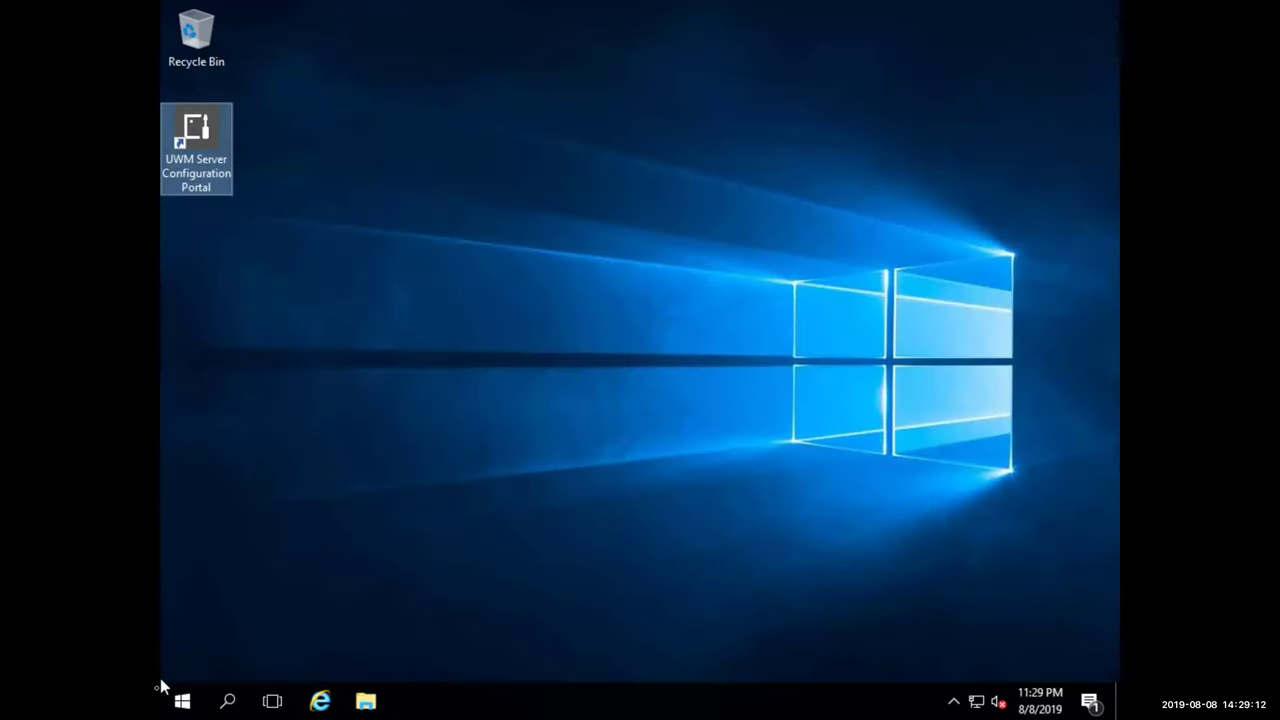
pyautogui.click(180, 698)
pyautogui.click(285, 458)
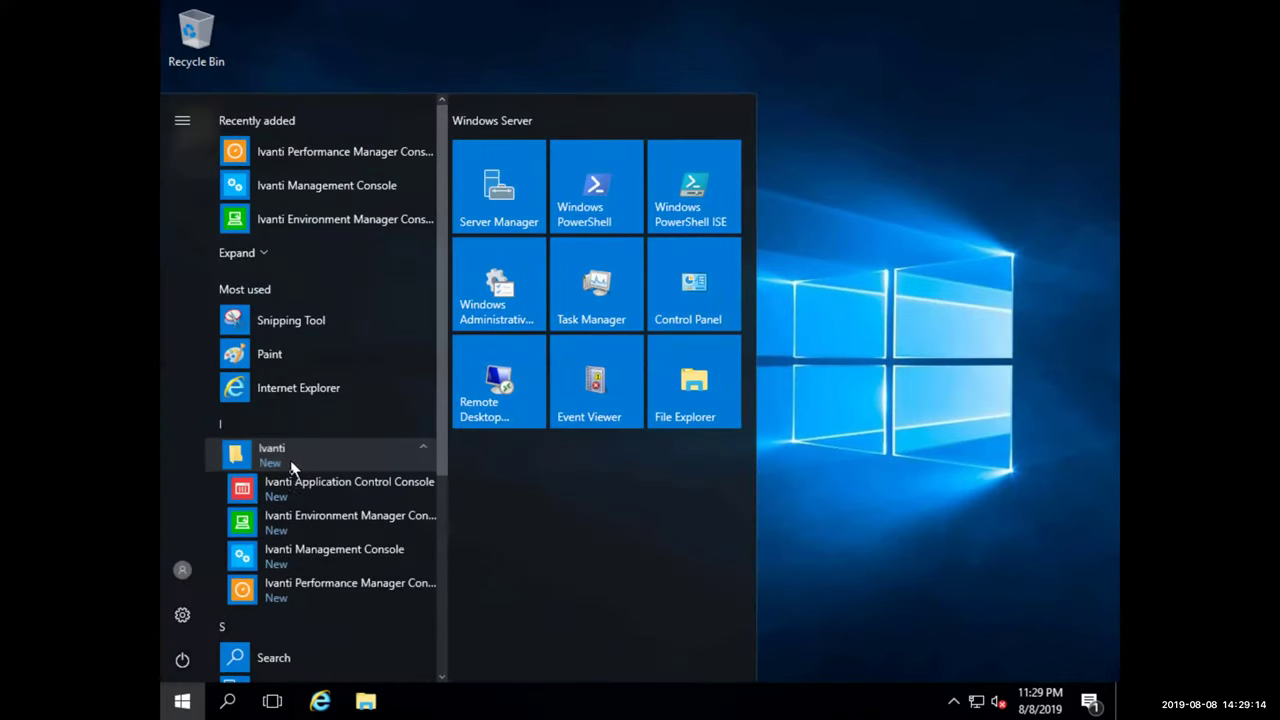
pyautogui.click(299, 550)
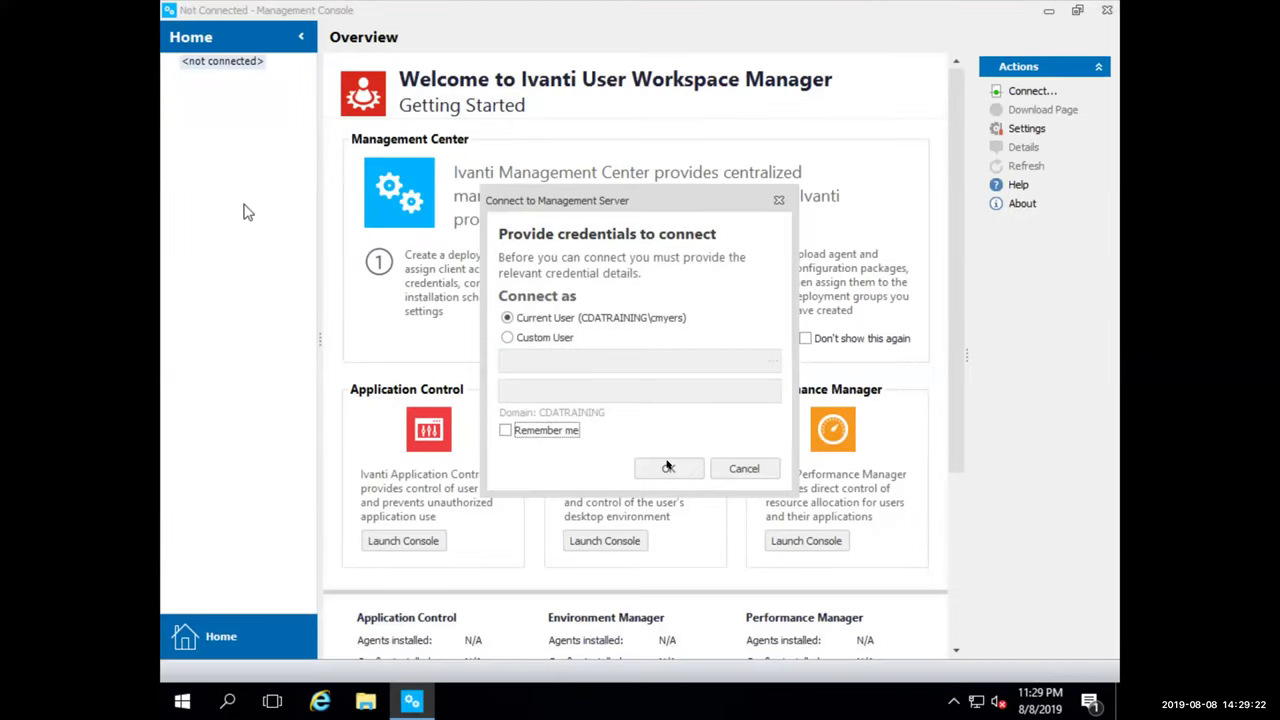
pyautogui.click(668, 467)
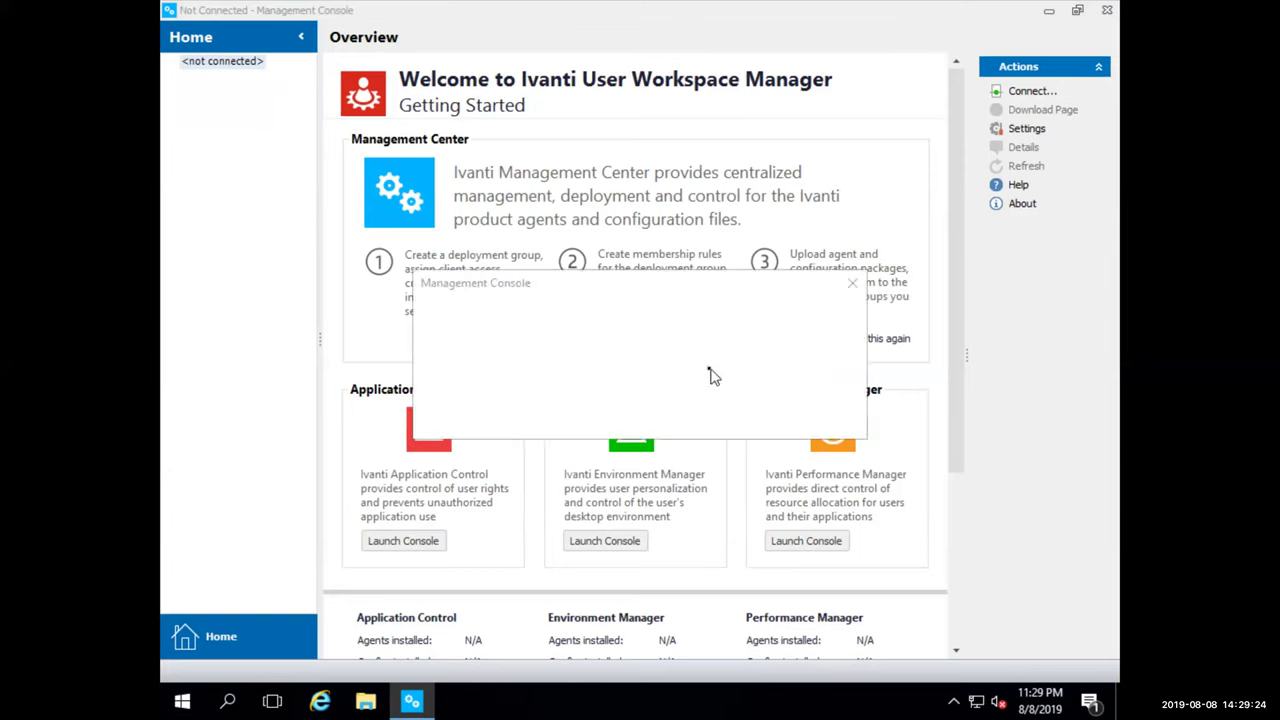
pyautogui.click(825, 418)
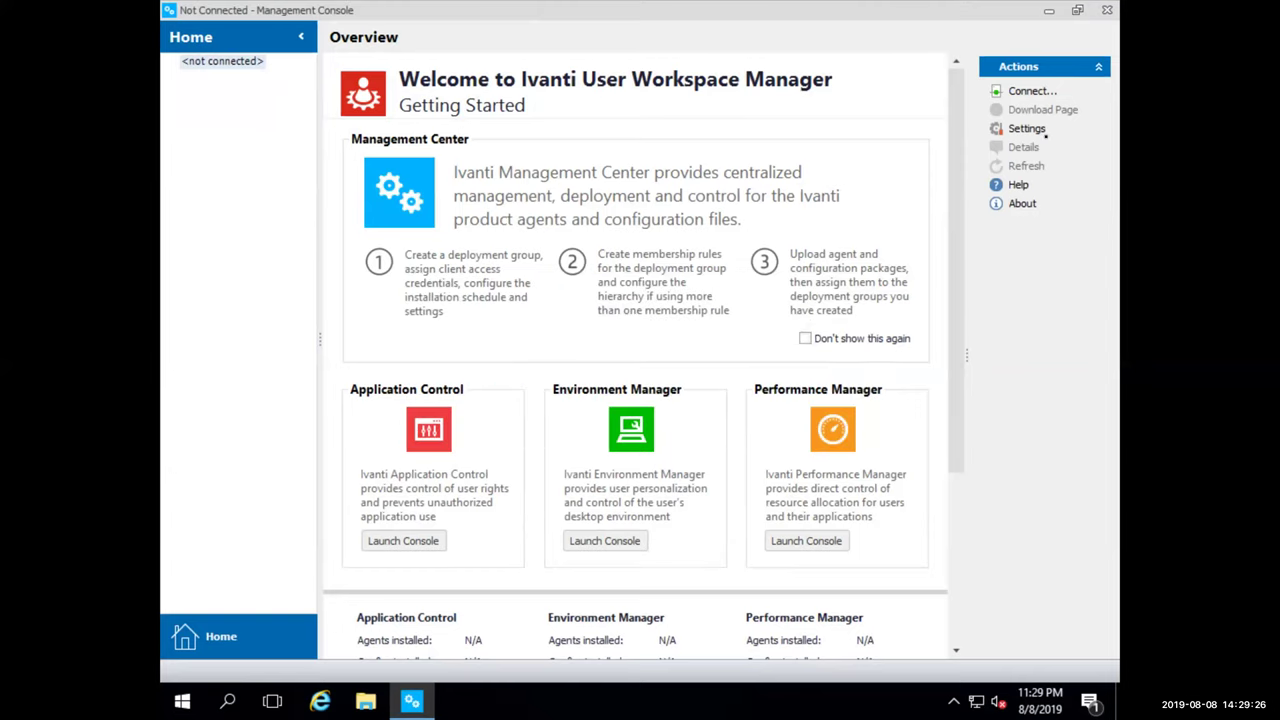
# Change the saved uwm03 Management Server port from 7751 to 80 and connect
pyautogui.click(1030, 92)
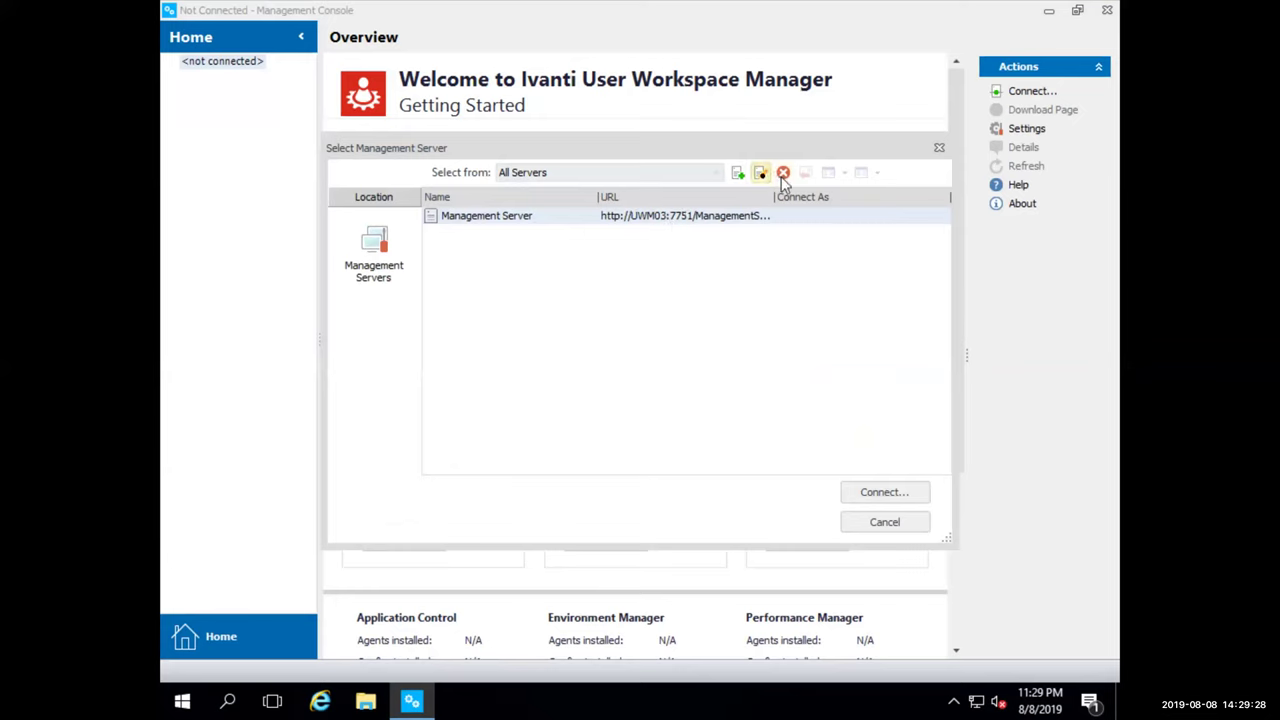
pyautogui.click(760, 173)
pyautogui.doubleClick(884, 366)
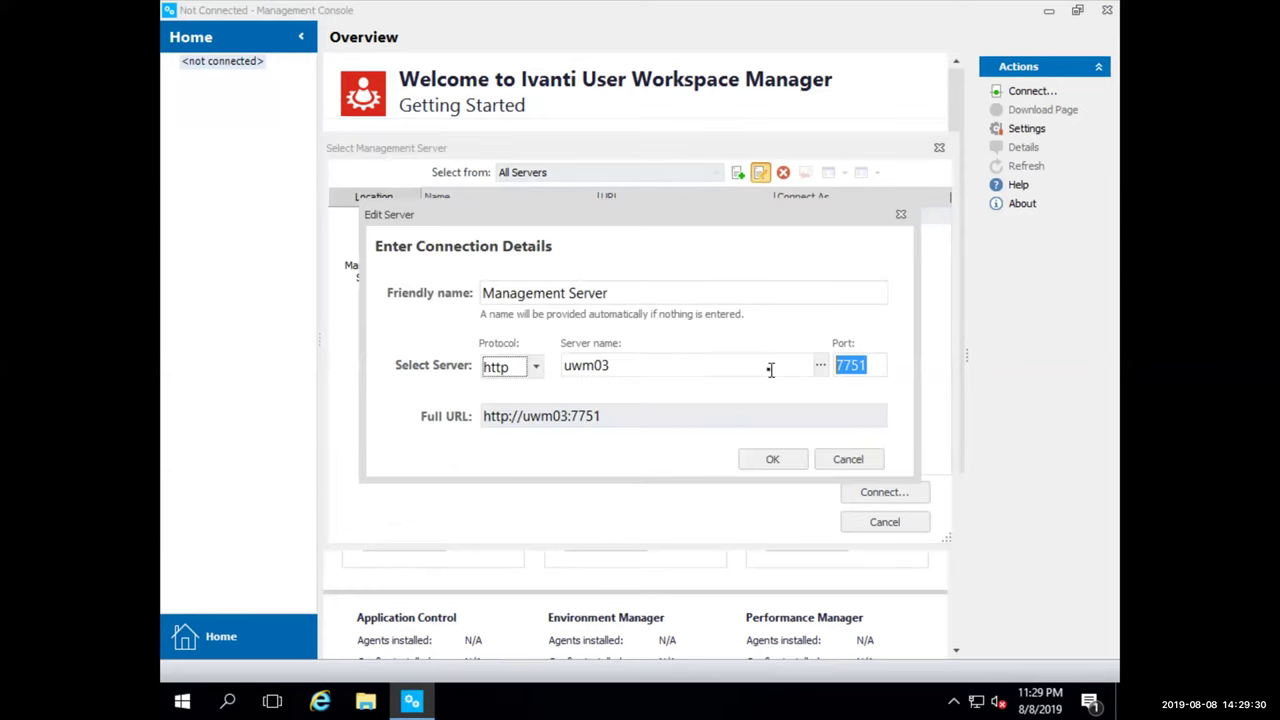
pyautogui.write('80')
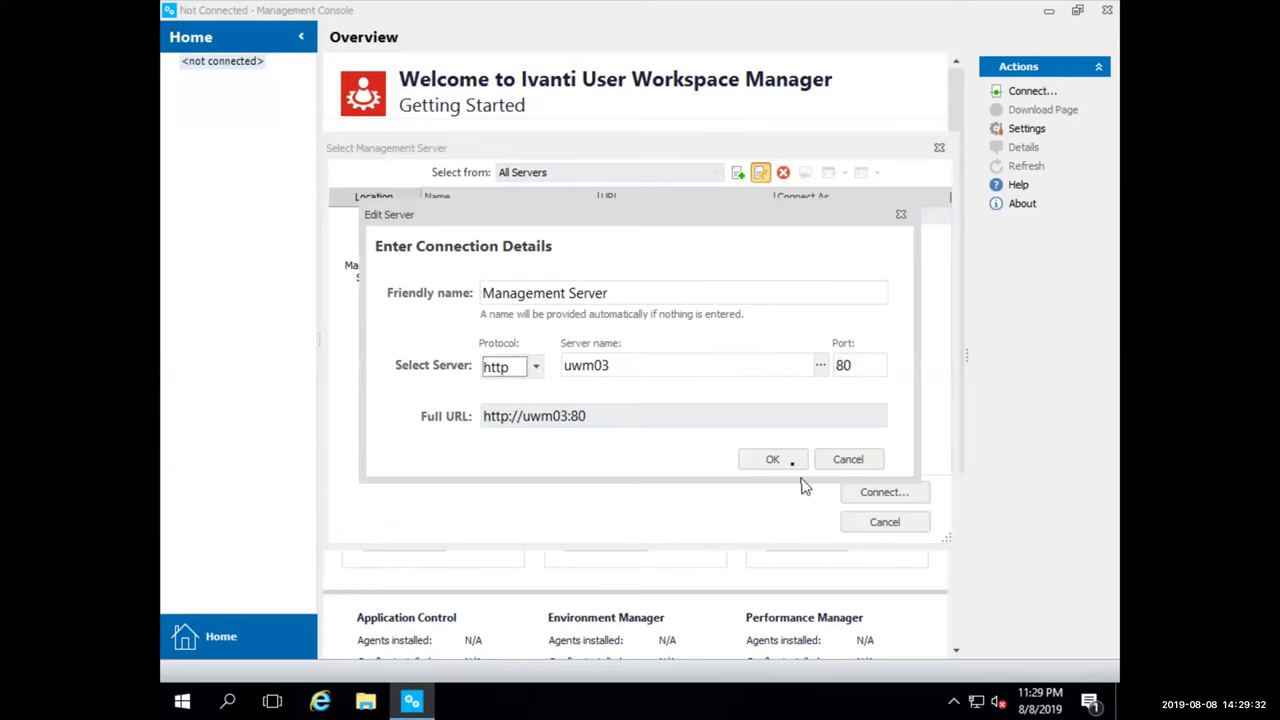
pyautogui.click(795, 465)
pyautogui.click(866, 491)
pyautogui.click(686, 465)
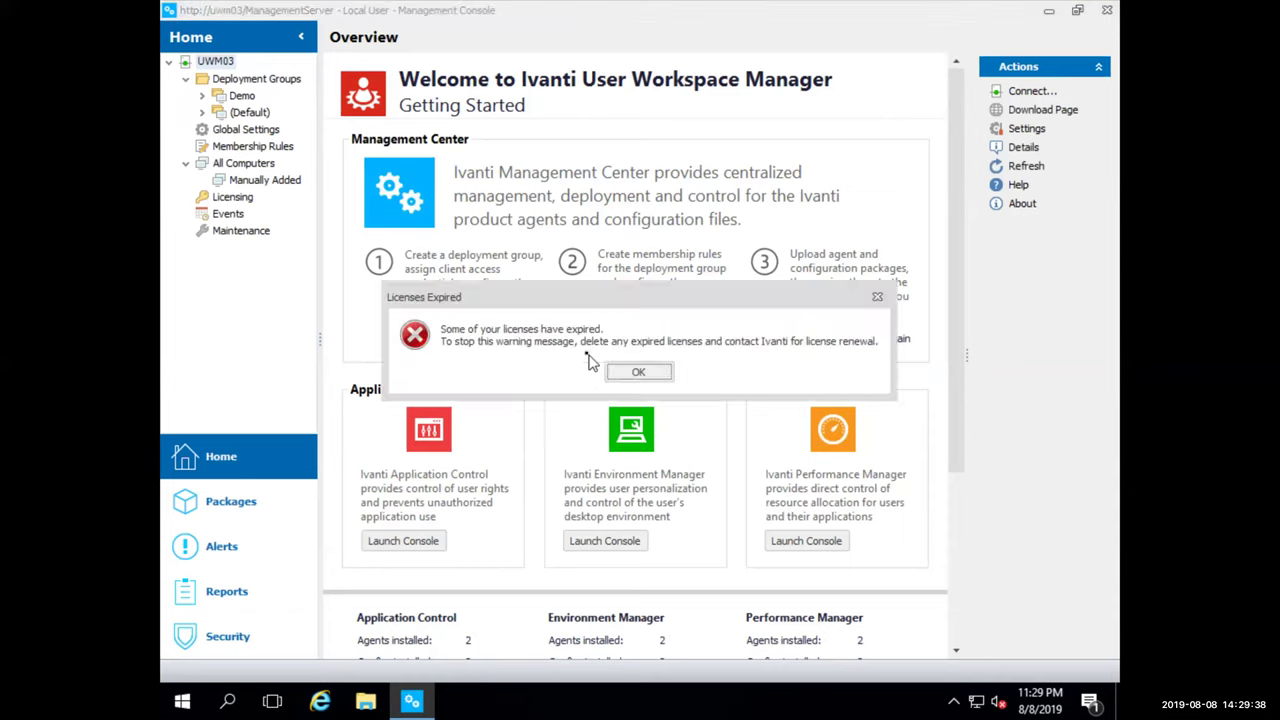
# Import the licensekey file from Downloads under Licensing, then select the app86 failover server in Global Settings
pyautogui.click(634, 372)
pyautogui.click(230, 198)
pyautogui.click(1042, 167)
pyautogui.click(244, 183)
pyautogui.doubleClick(400, 186)
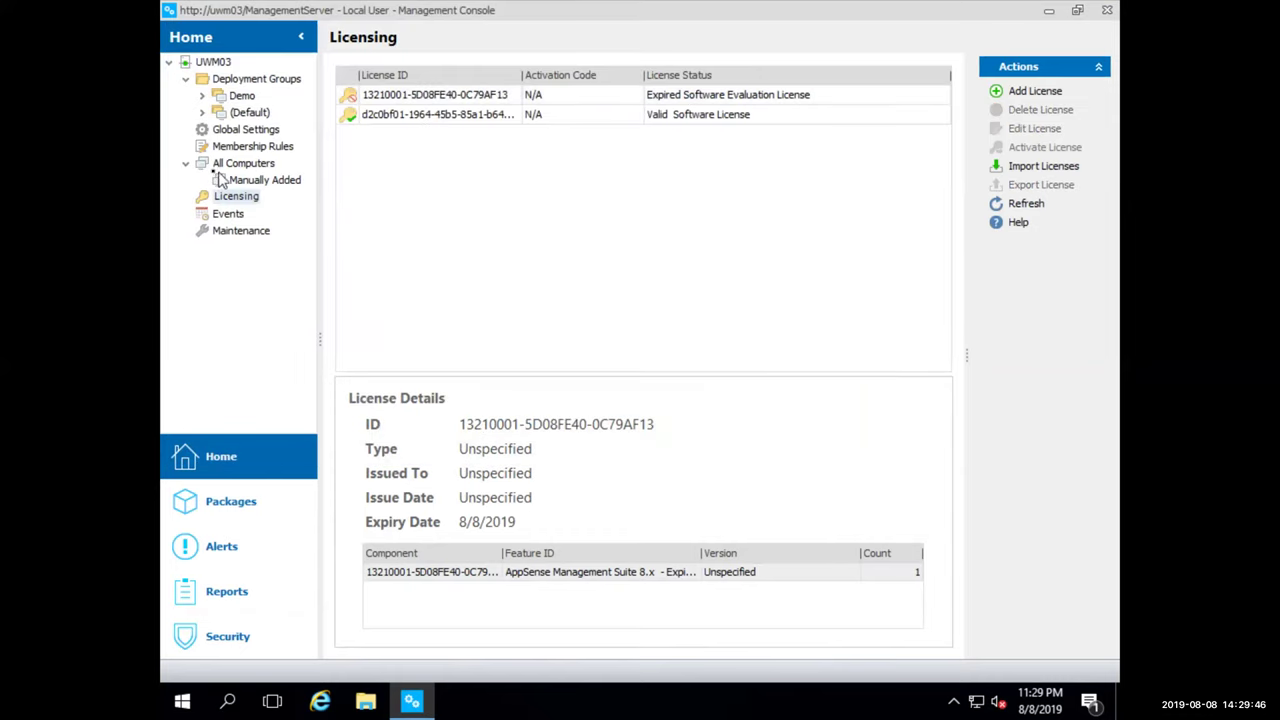
pyautogui.click(246, 129)
pyautogui.click(443, 146)
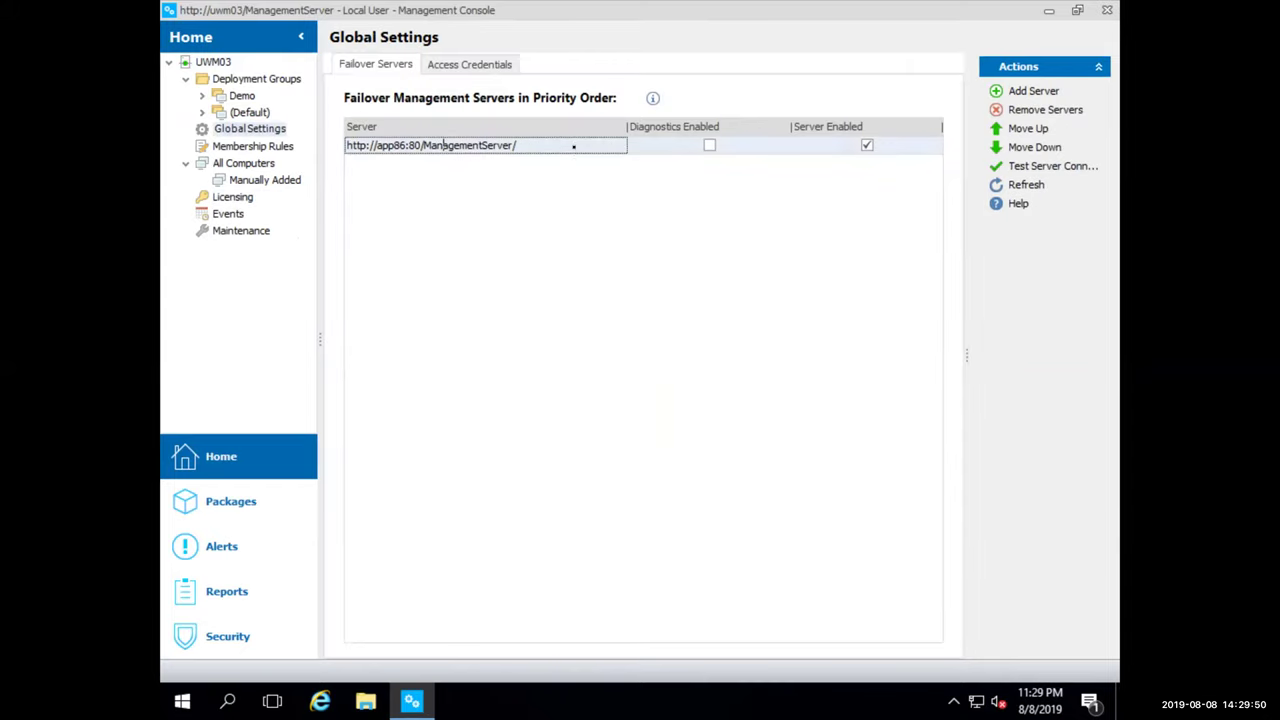
# Replace the app86 failover server with uwm03 on port 80
pyautogui.click(1048, 111)
pyautogui.click(1036, 92)
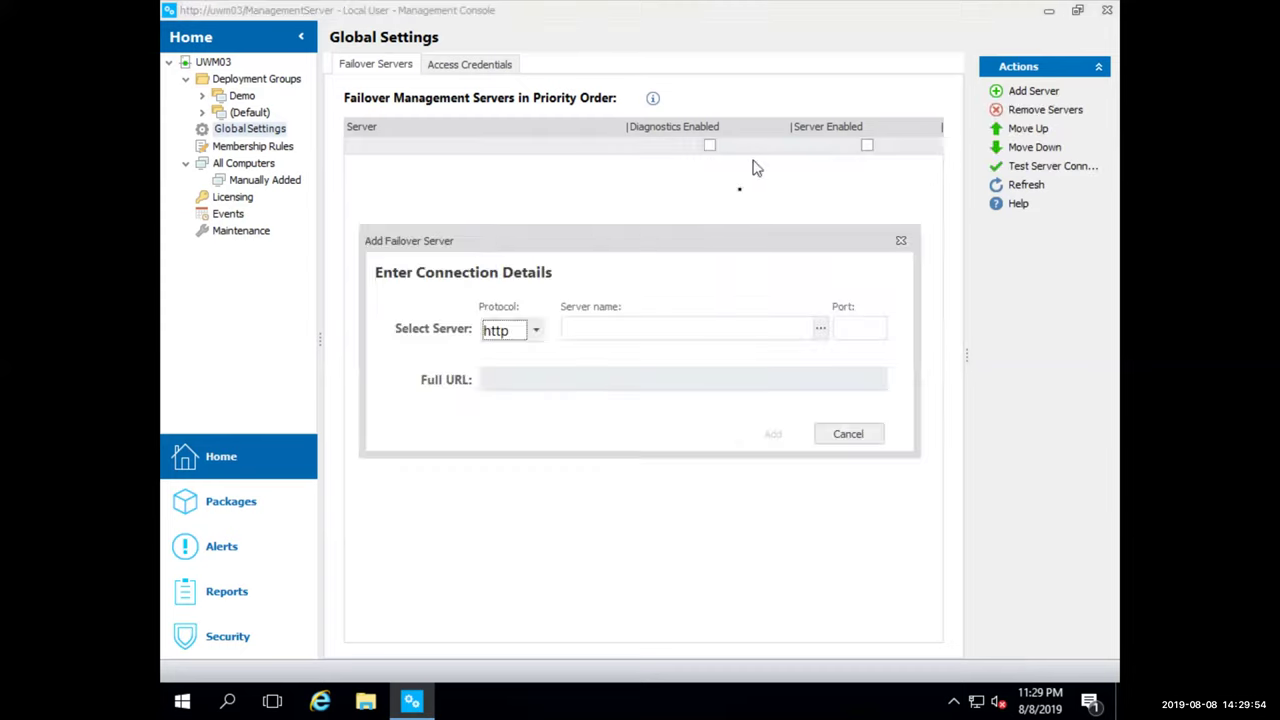
pyautogui.click(690, 322)
pyautogui.write('uwm03')
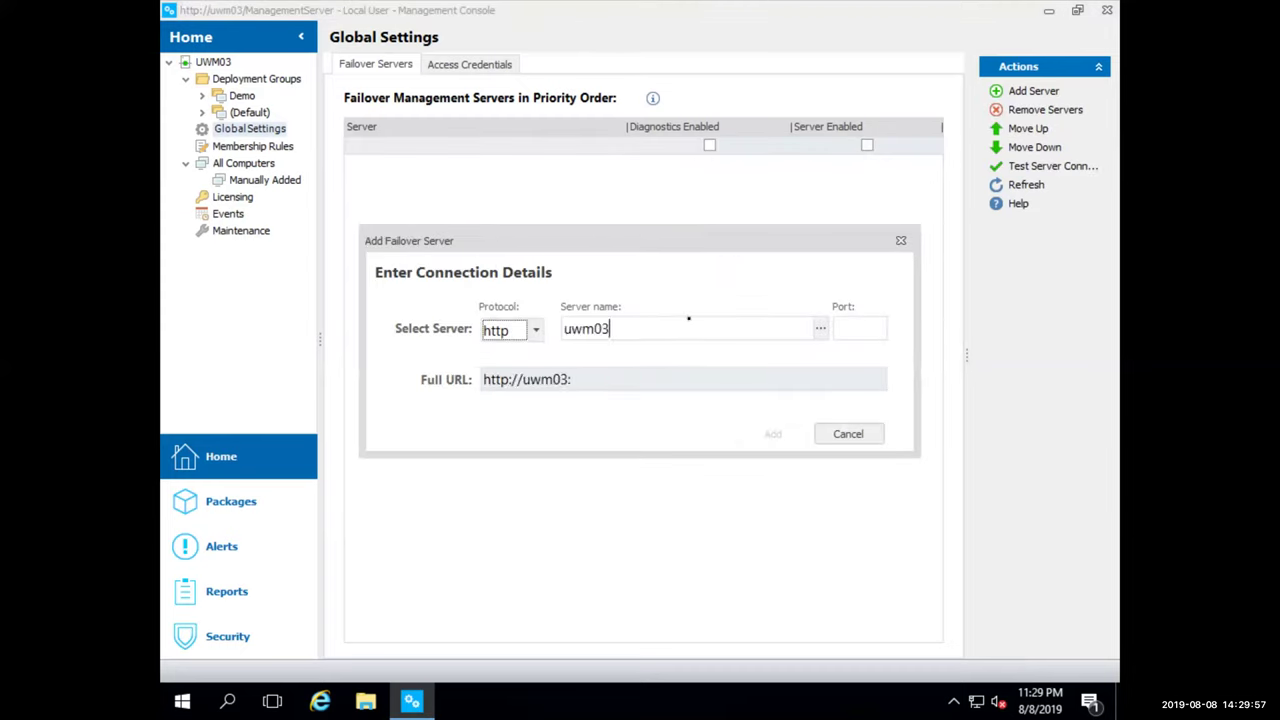
pyautogui.press('Tab')
pyautogui.write('80')
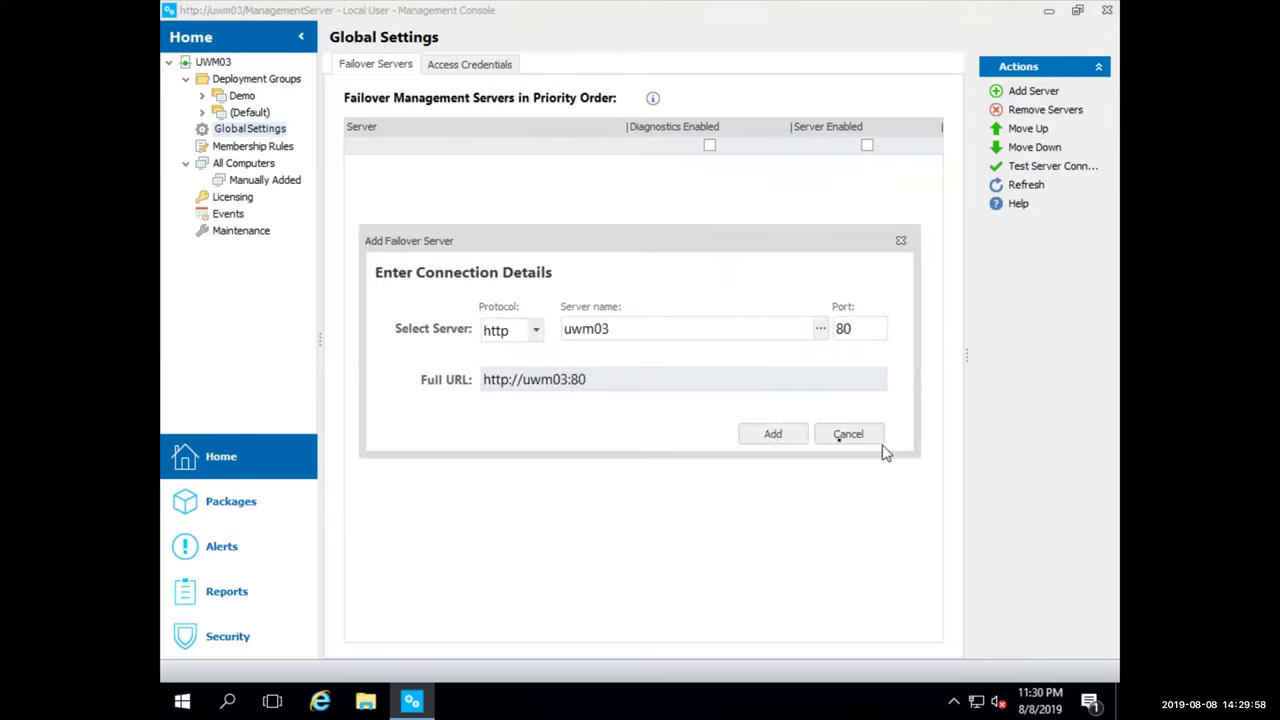
pyautogui.click(798, 440)
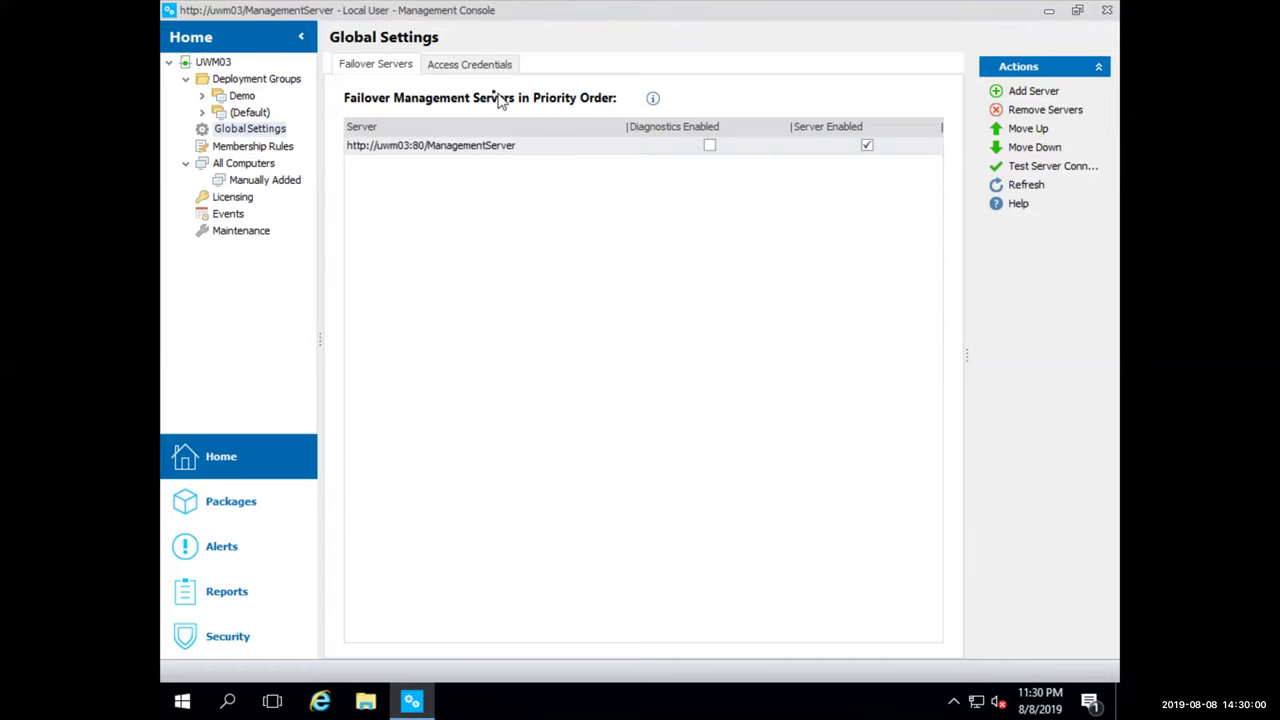
# Add the domain user account with its password to Access Credentials
pyautogui.click(448, 63)
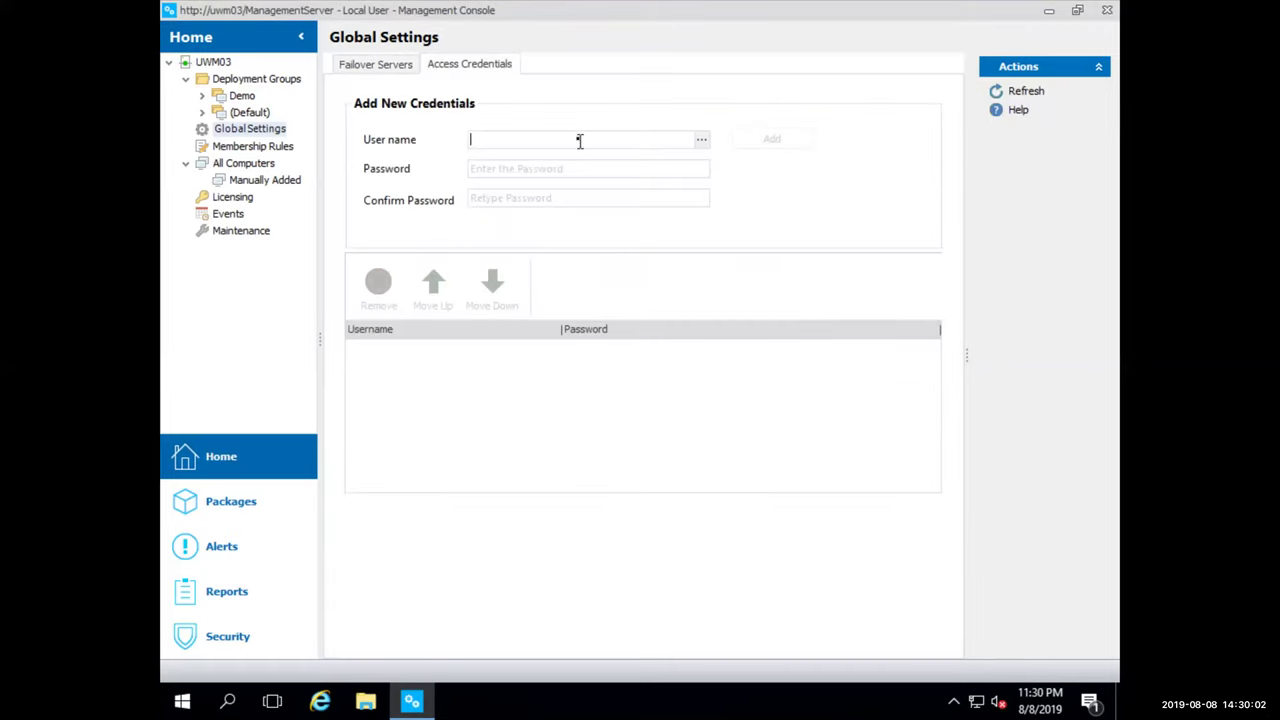
pyautogui.press('Tab')
pyautogui.write('password1')
pyautogui.press('Tab')
pyautogui.write('password1')
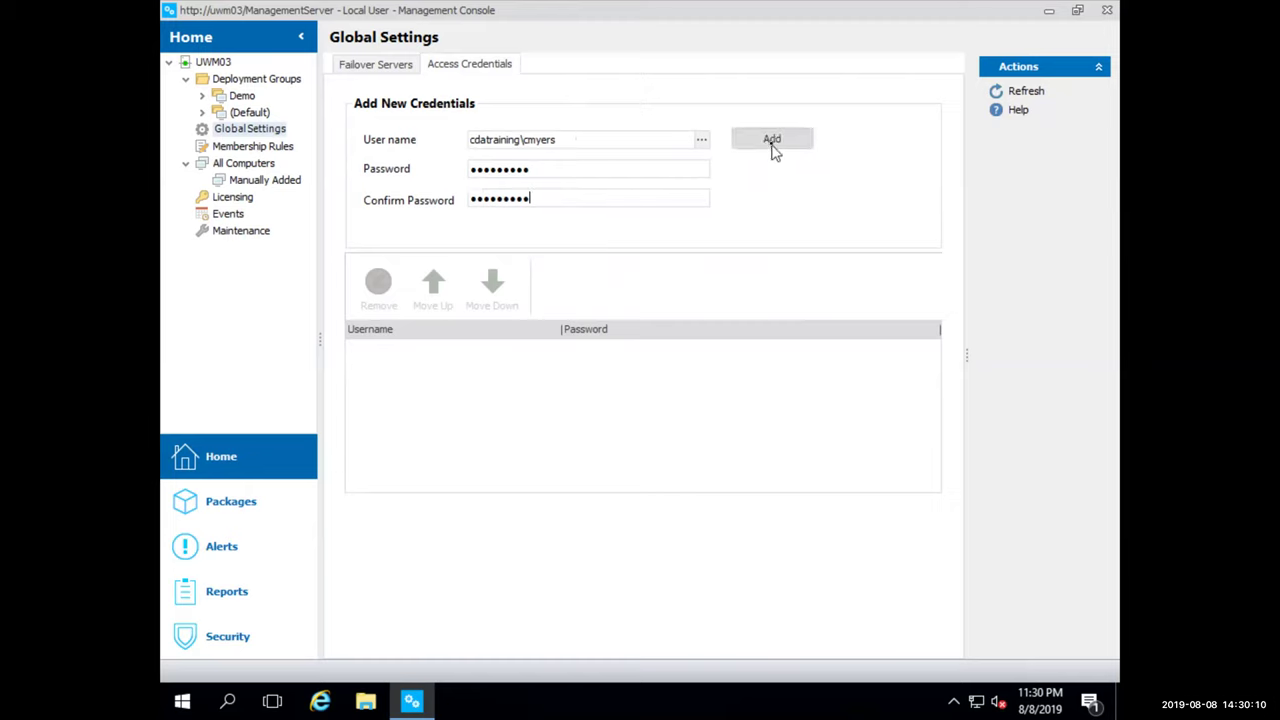
pyautogui.click(771, 142)
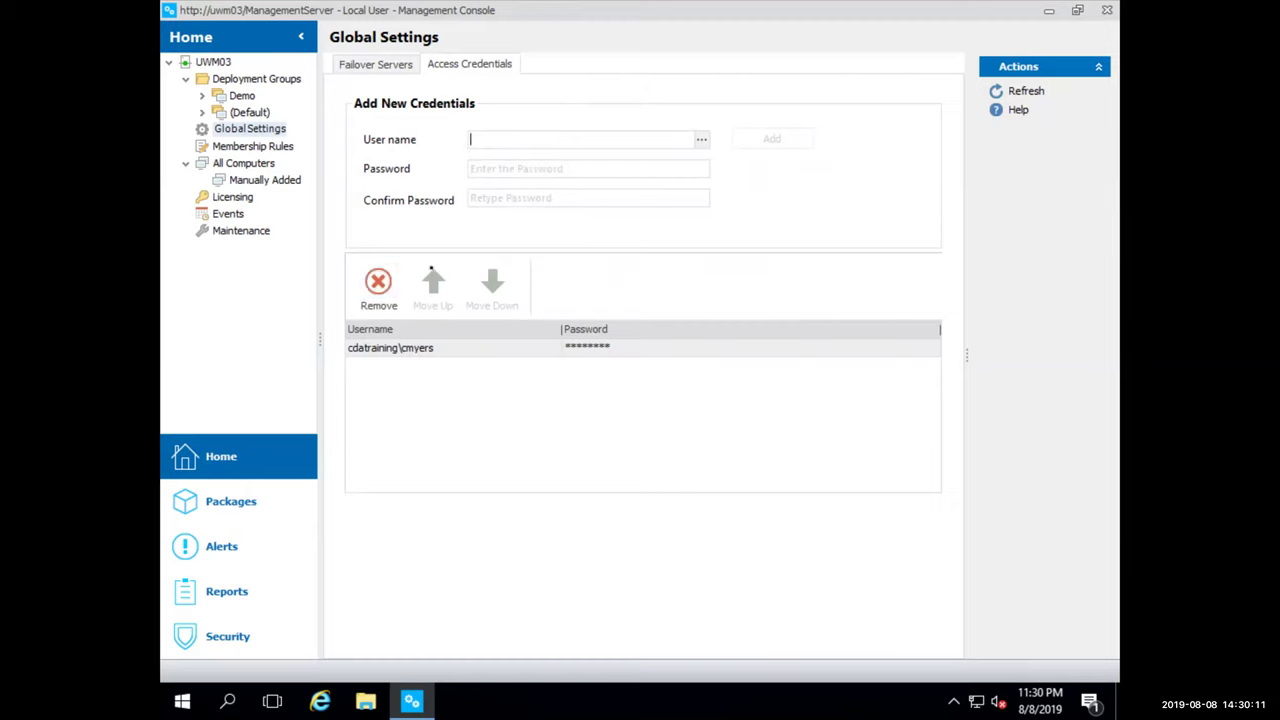
# Set the Demo group's agent install phase to Shutdown on the Installation tab, submit, and open Packages
pyautogui.click(202, 97)
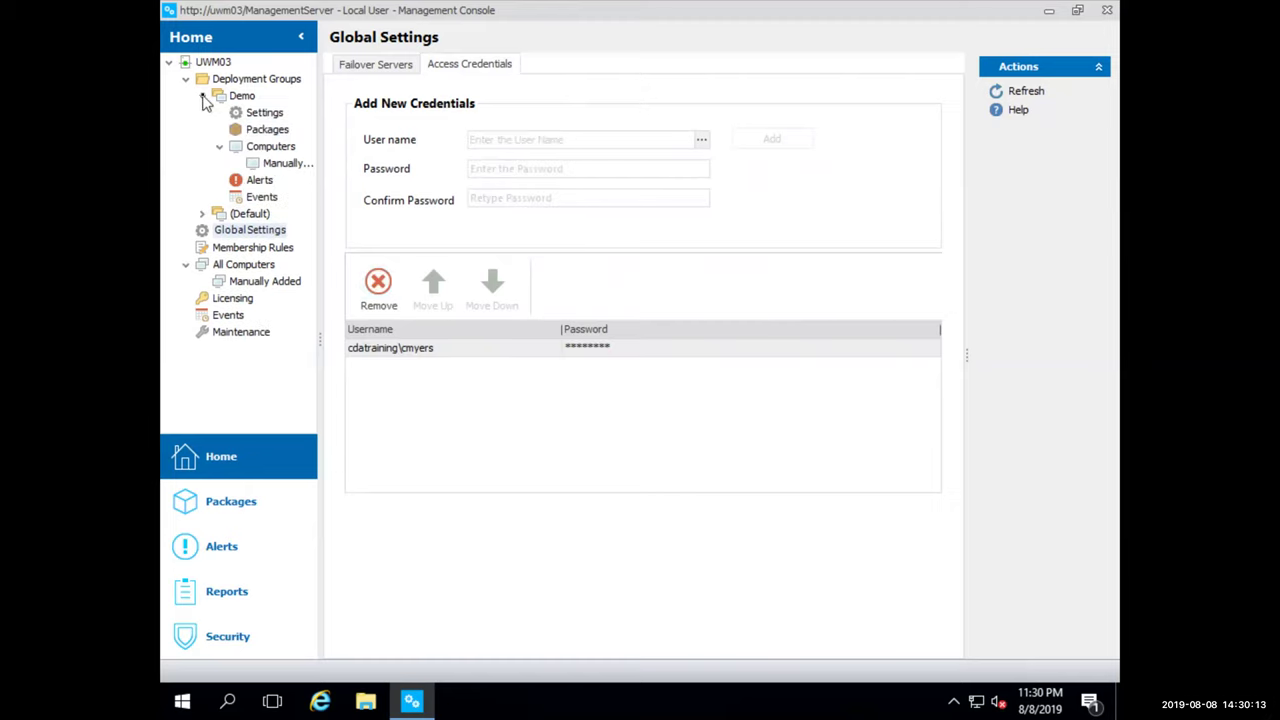
pyautogui.click(262, 112)
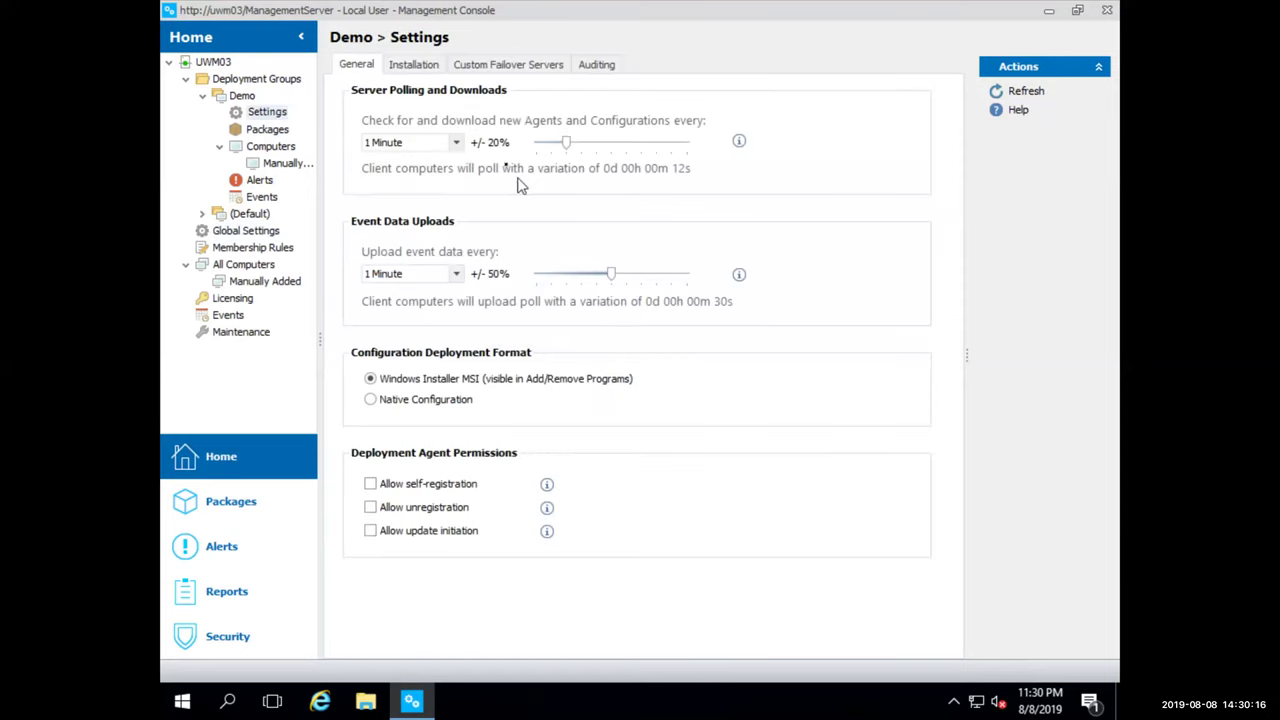
pyautogui.click(410, 68)
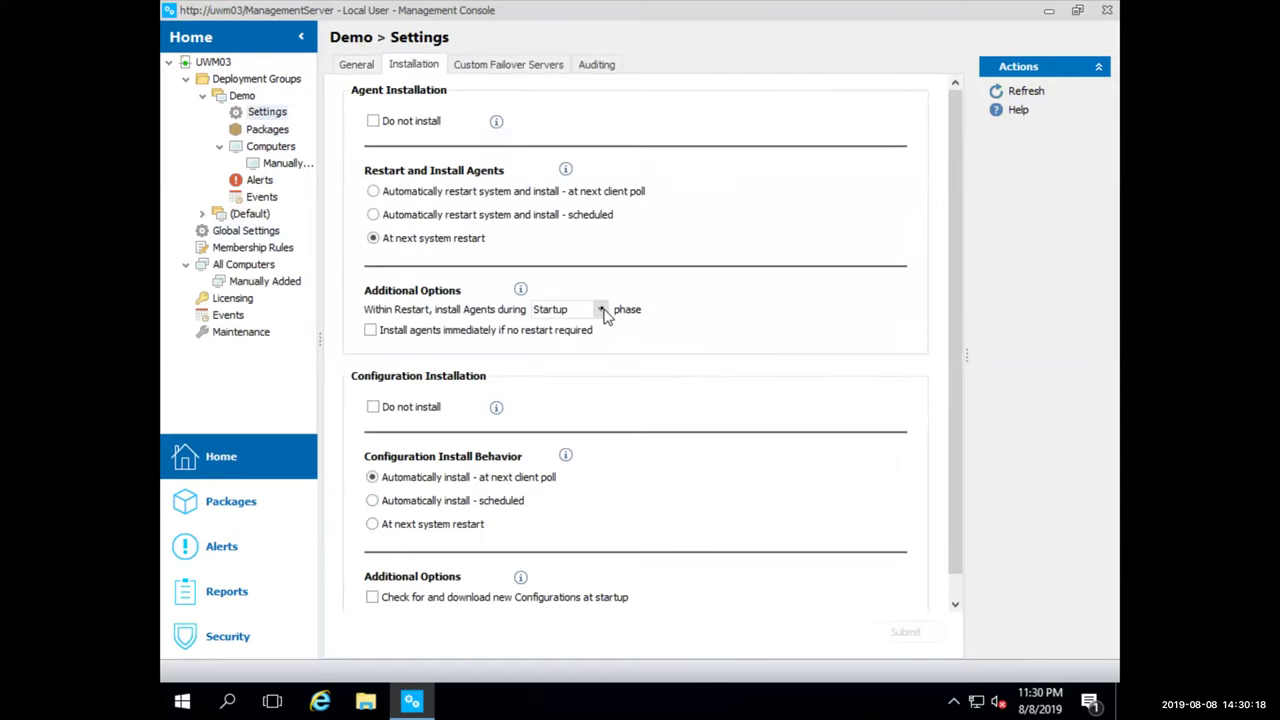
pyautogui.click(602, 311)
pyautogui.click(592, 330)
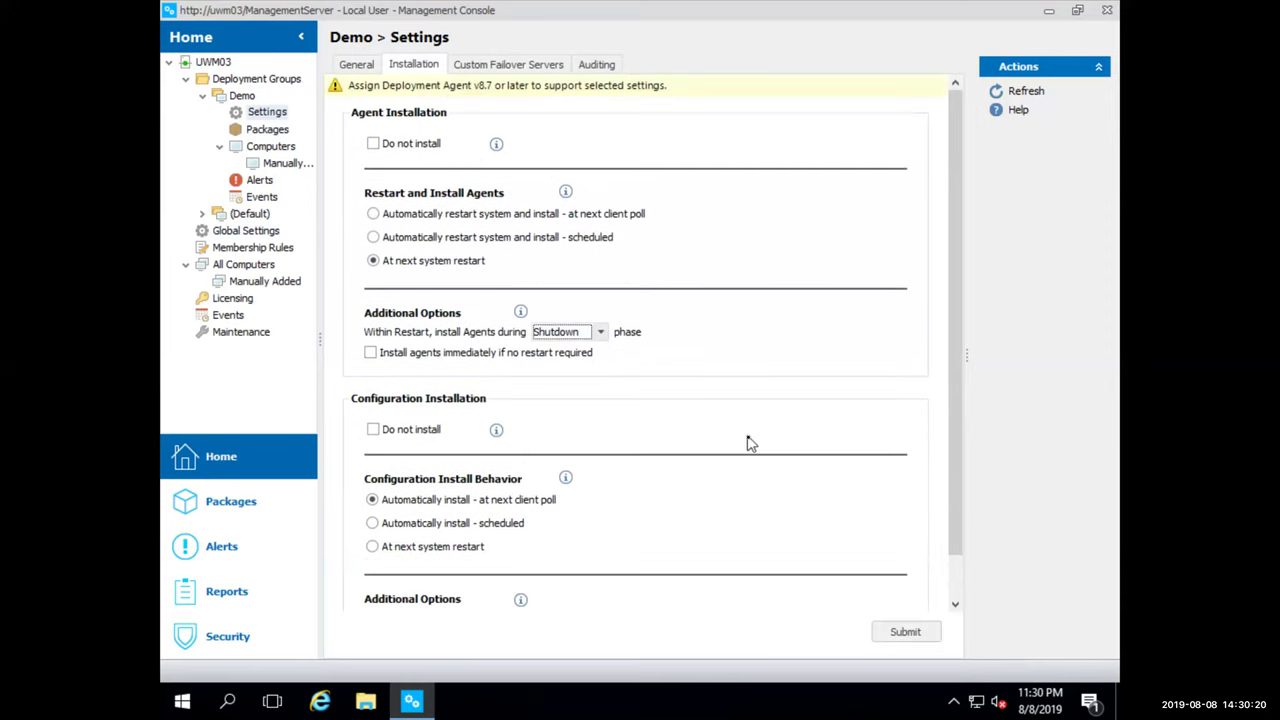
pyautogui.click(905, 632)
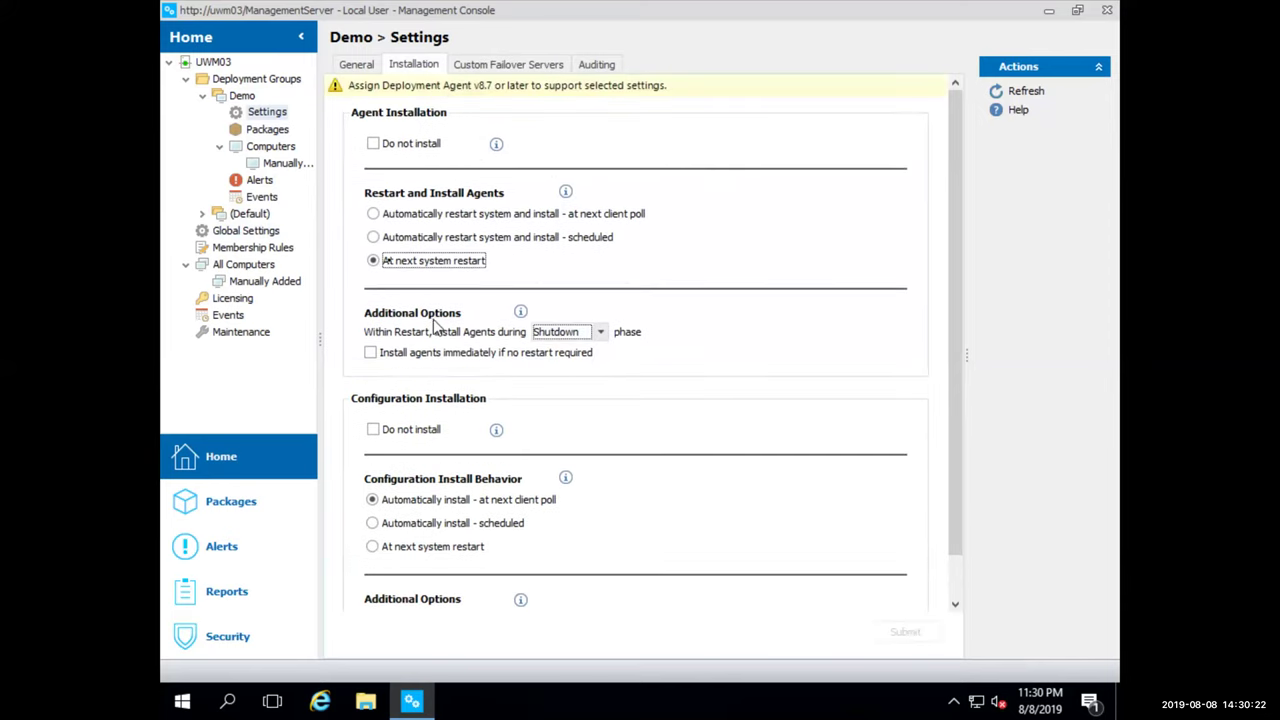
pyautogui.click(270, 130)
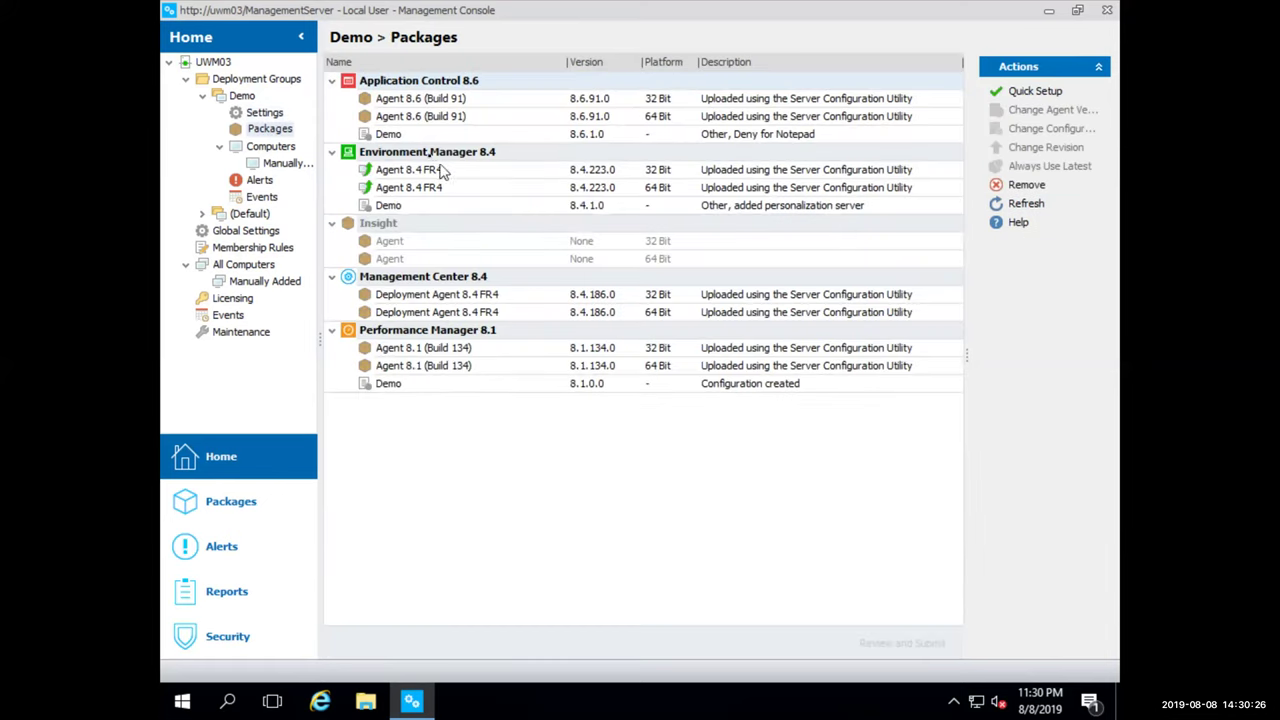
# Quick-setup the Demo Management Center package to 10.1 FR4 for 32- and 64-bit agents, submit, then view Computers
pyautogui.rightClick(458, 280)
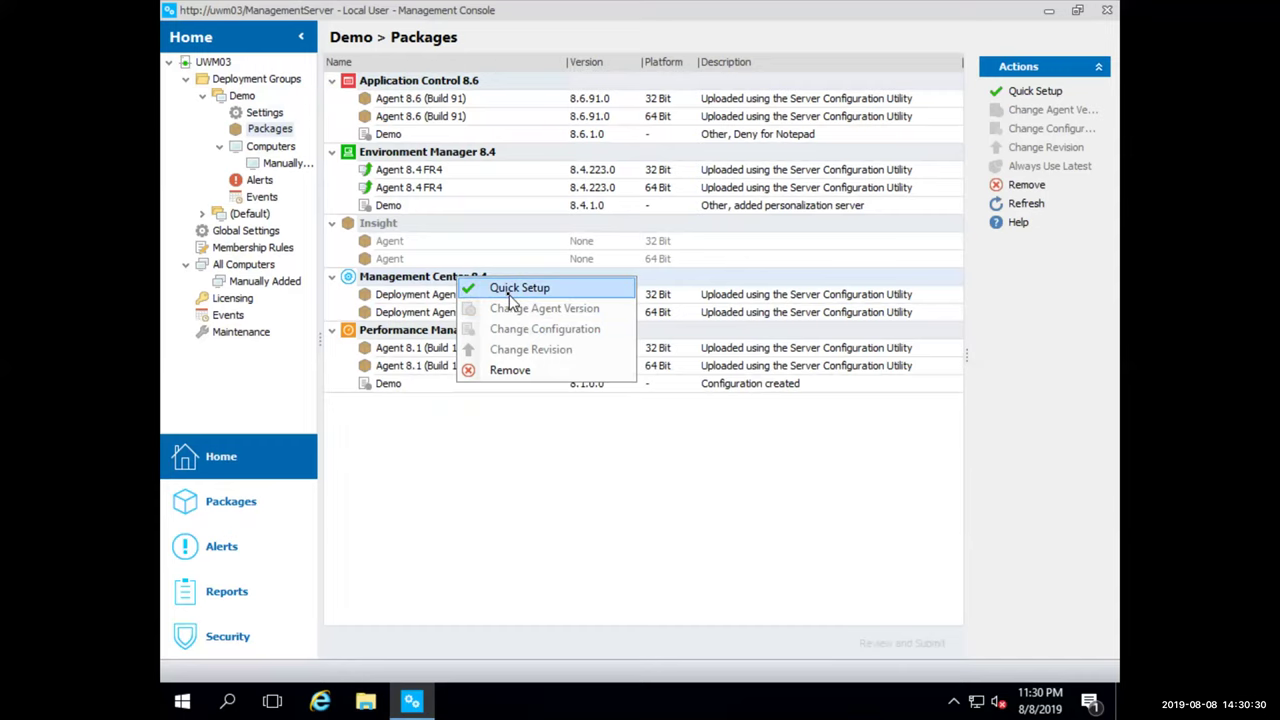
pyautogui.click(510, 290)
pyautogui.click(551, 226)
pyautogui.click(531, 242)
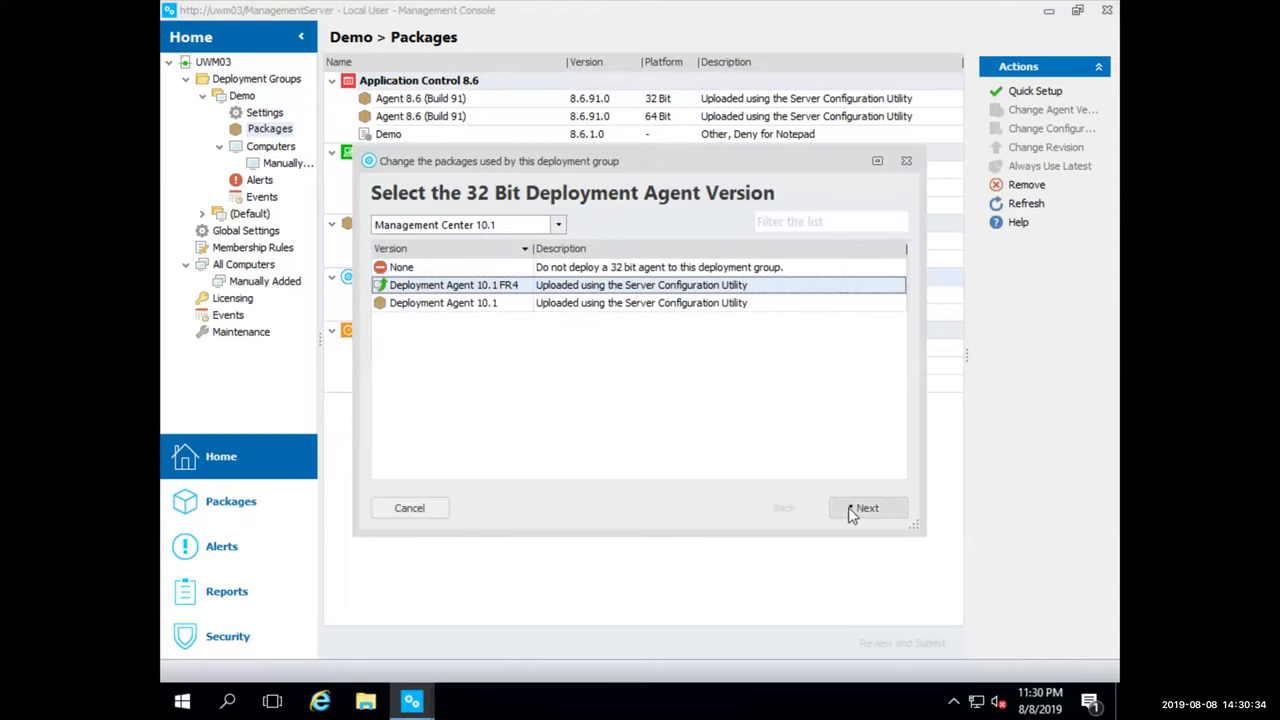
pyautogui.click(853, 509)
pyautogui.click(854, 507)
pyautogui.click(897, 646)
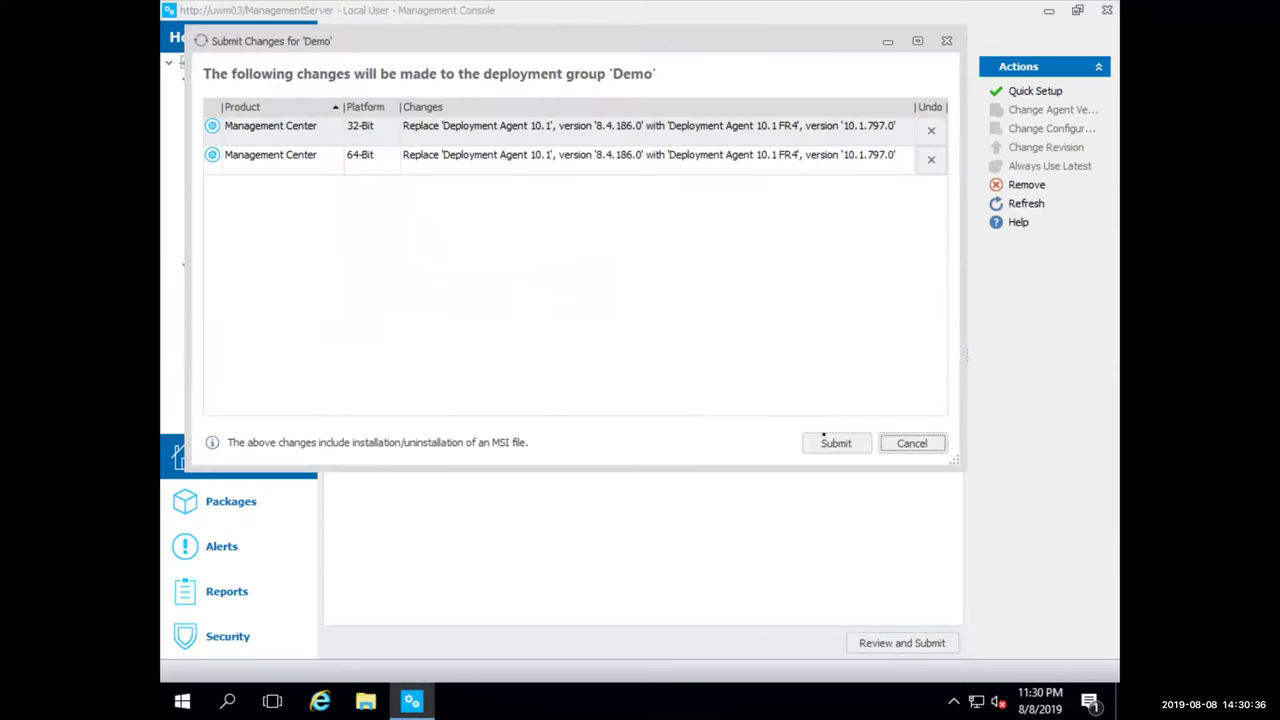
pyautogui.click(836, 443)
pyautogui.click(540, 286)
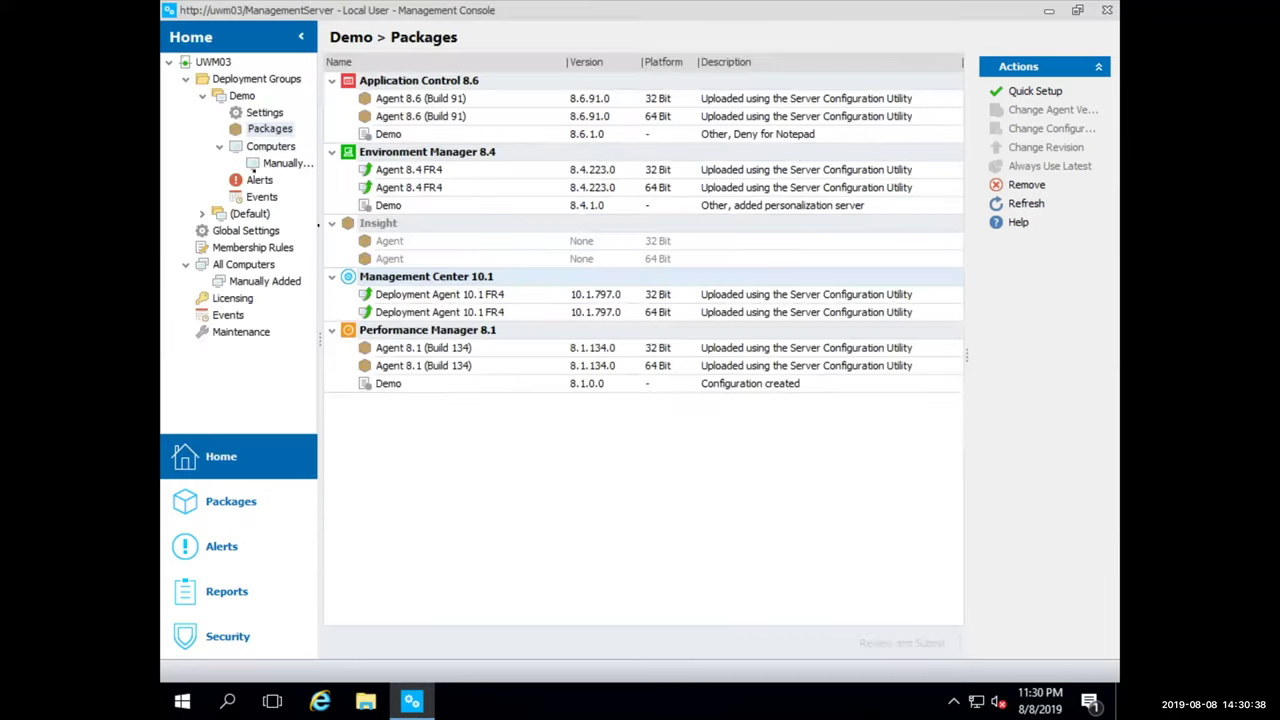
pyautogui.click(266, 150)
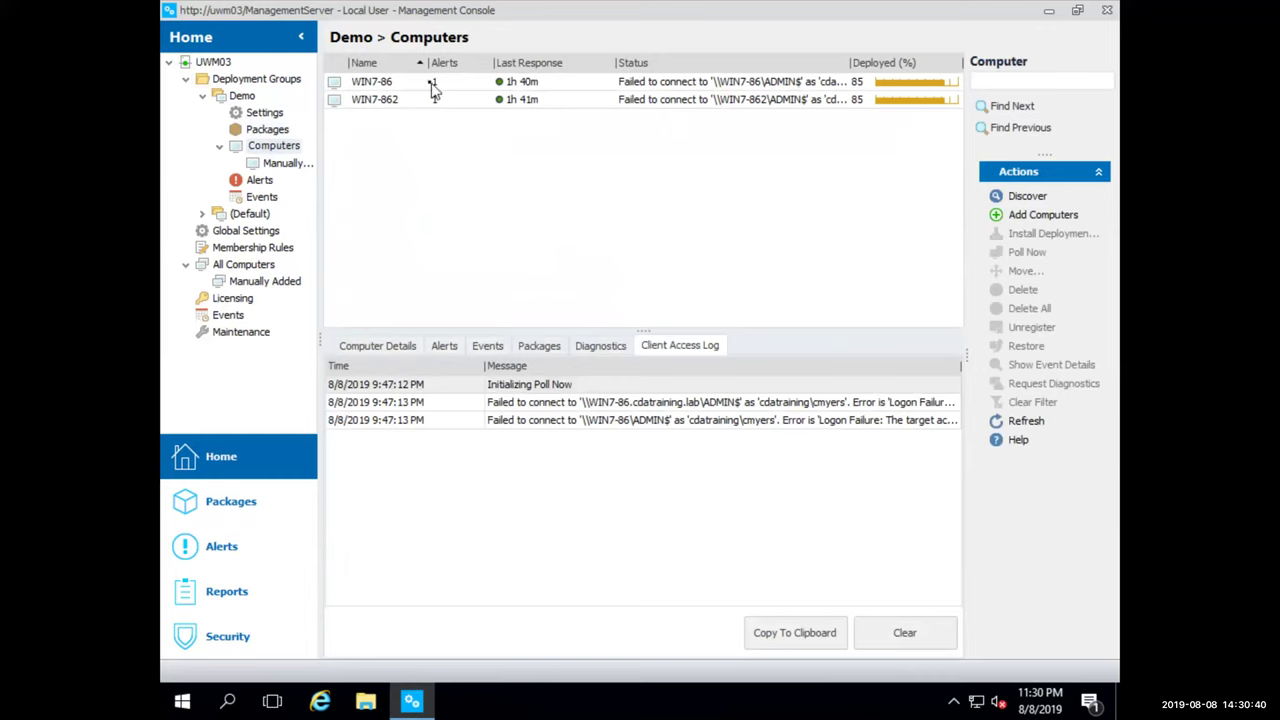
# Push the deployment agent install to WIN7-86 and WIN7-862 and view their packages
pyautogui.click(433, 86)
pyautogui.click(435, 100)
pyautogui.rightClick(434, 100)
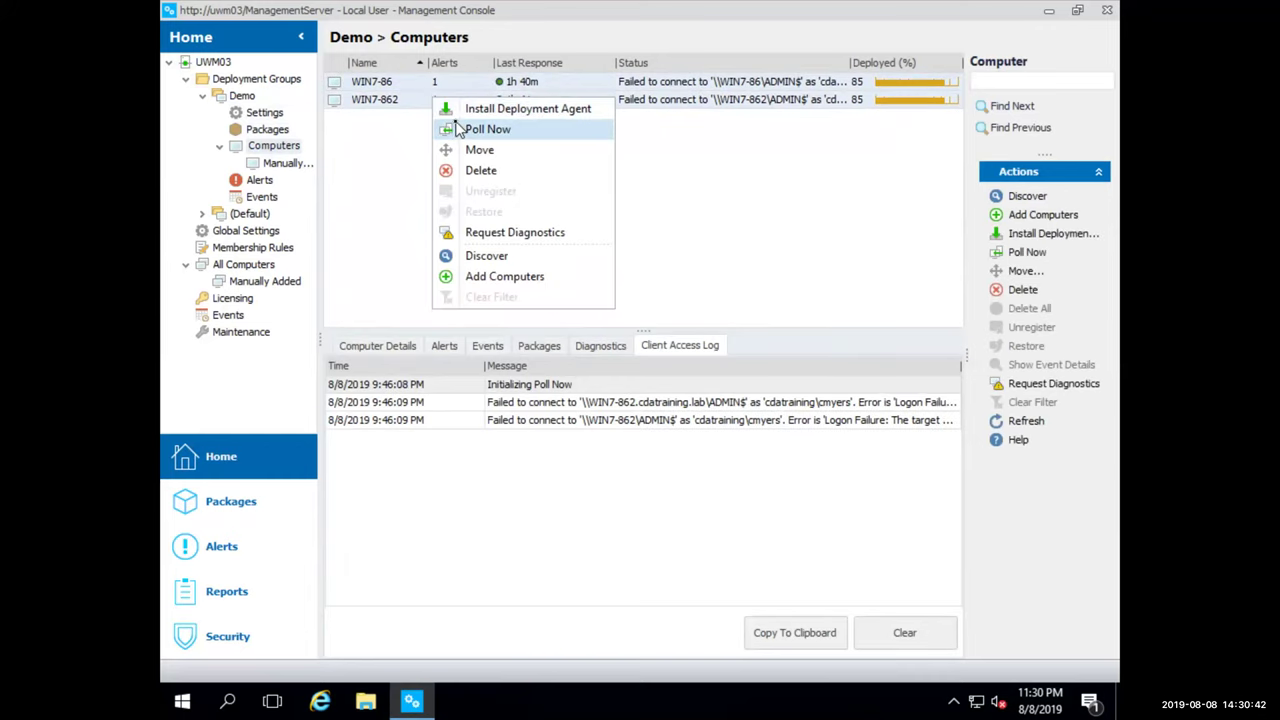
pyautogui.click(490, 108)
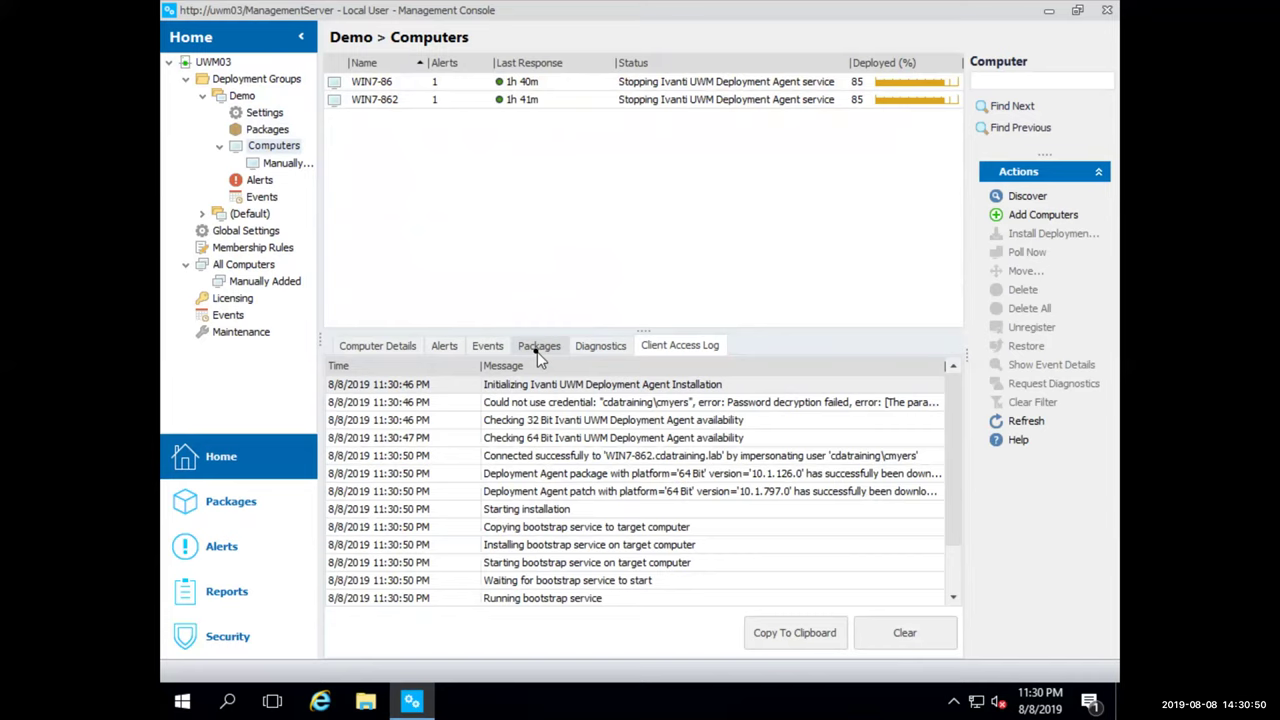
pyautogui.click(539, 350)
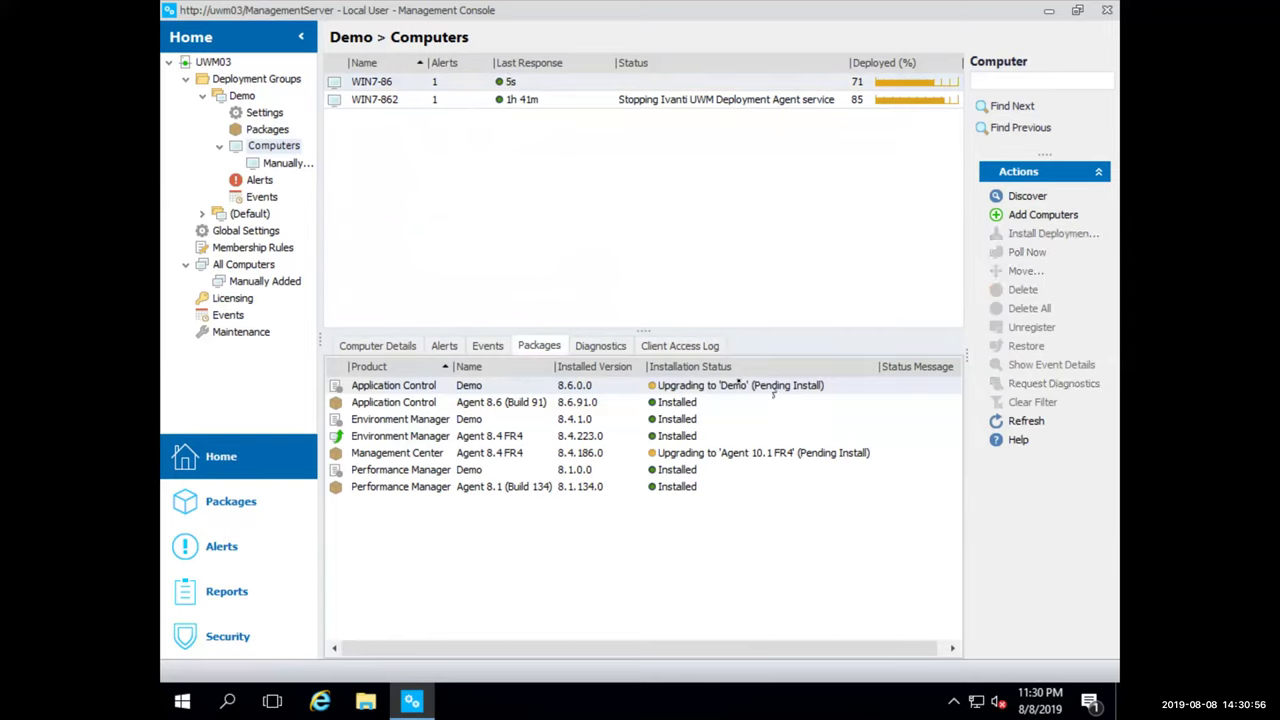
# Poll WIN7-86 now, check its pending Agent 10.1 FR4 upgrade, and switch to the Windows 7 VM
pyautogui.rightClick(547, 86)
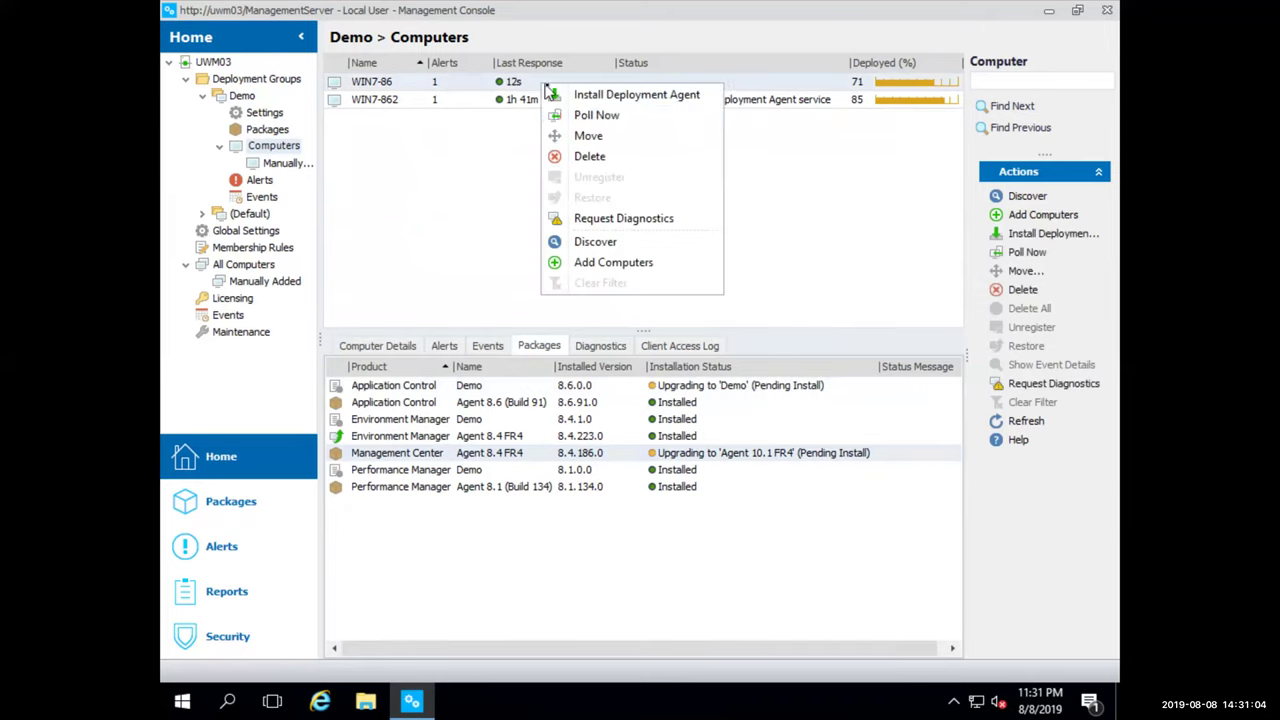
pyautogui.click(591, 118)
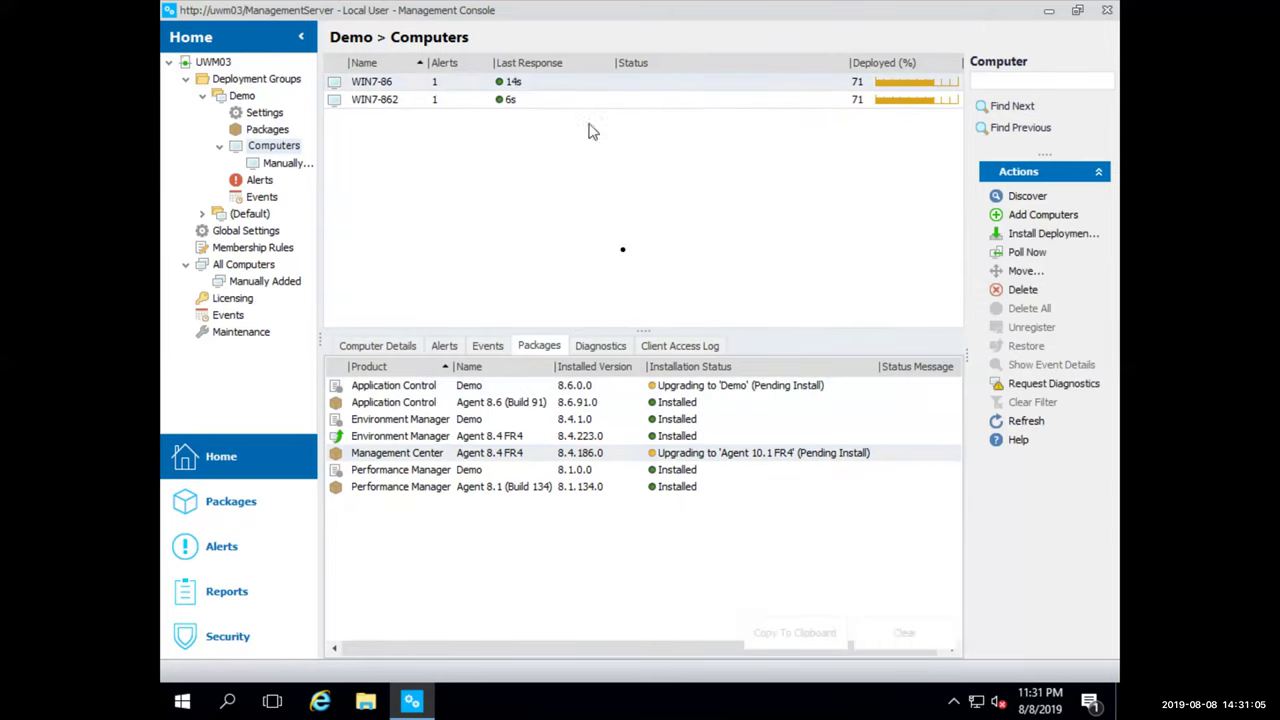
pyautogui.click(540, 347)
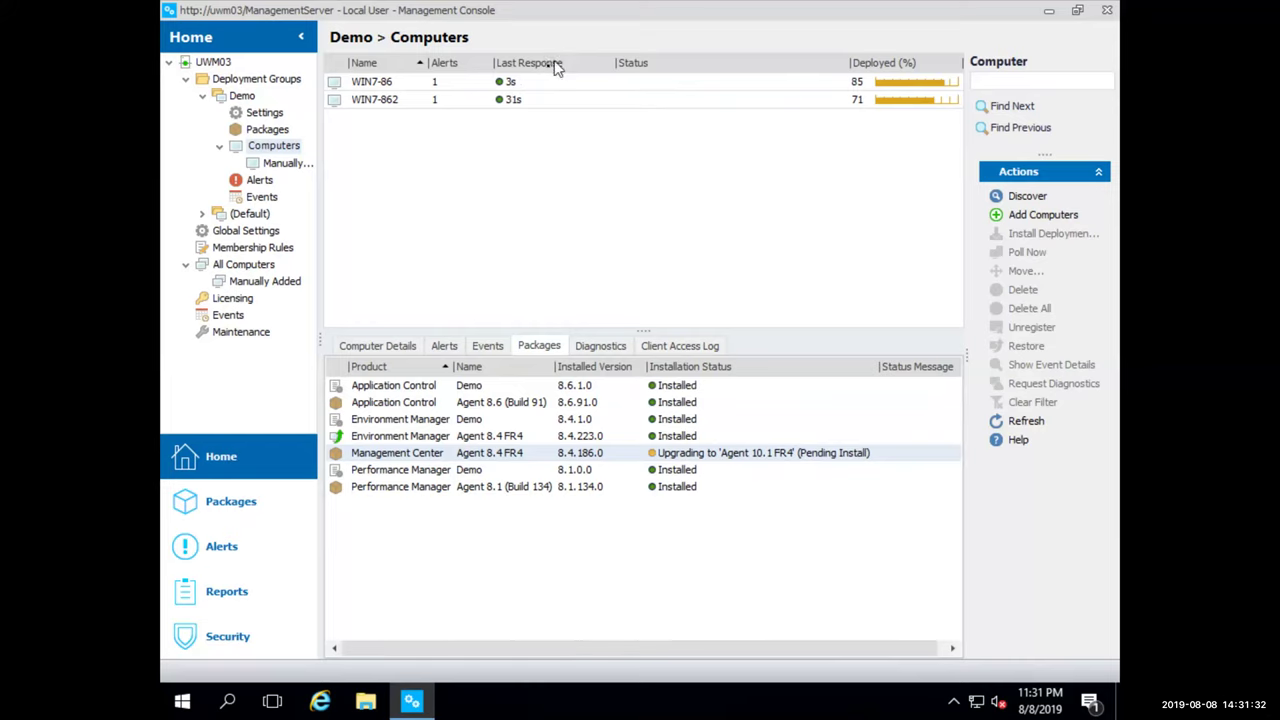
pyautogui.click(533, 88)
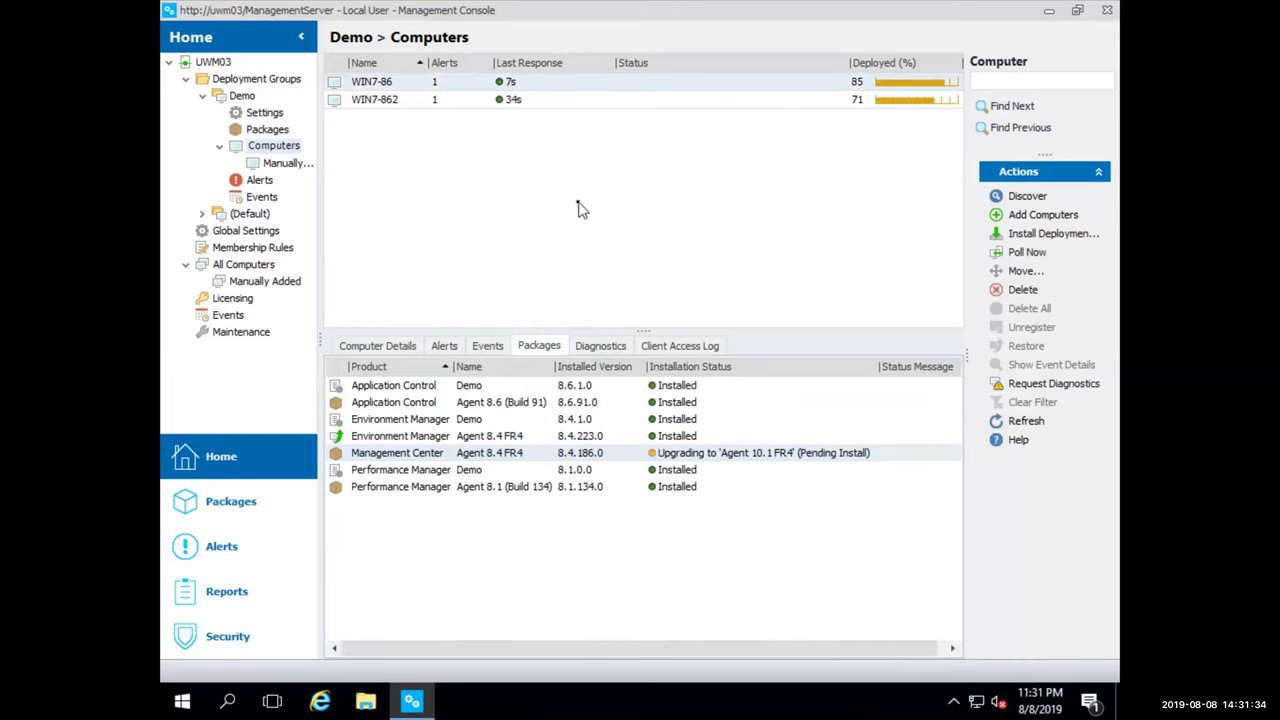
pyautogui.press('ctrl+super+Right')
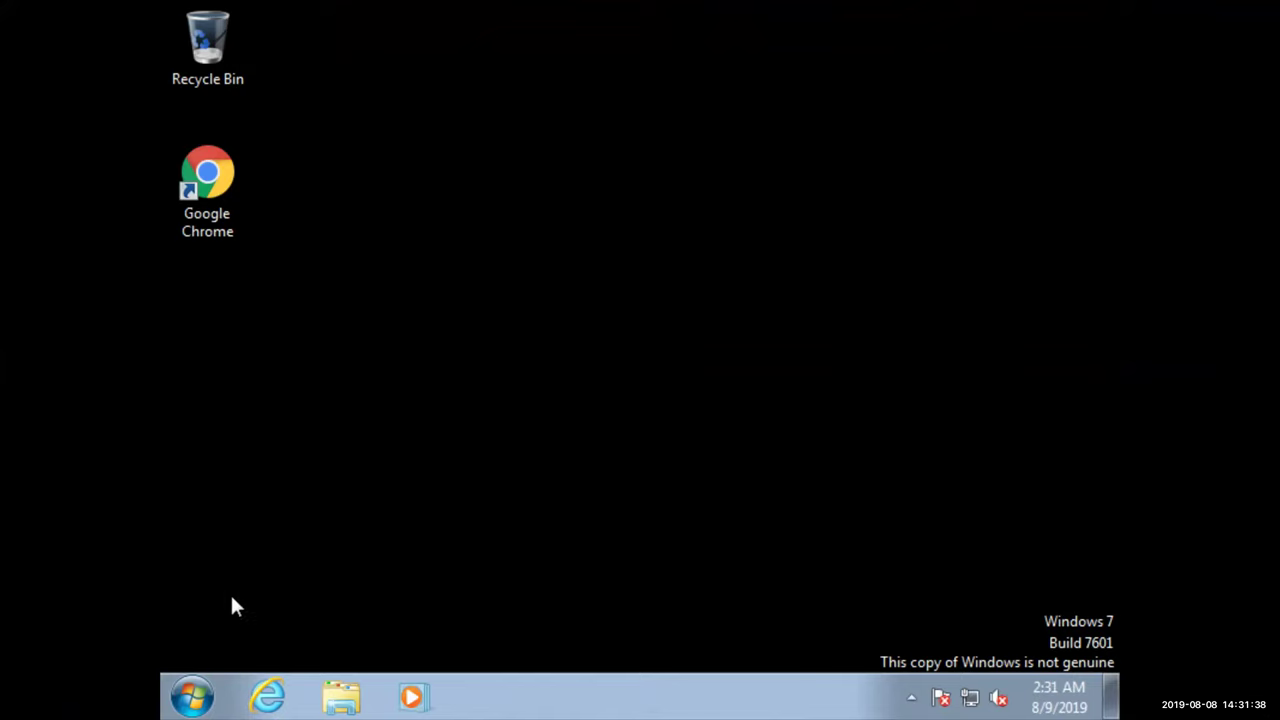
# Run hostname in a command prompt to confirm the machine is WIN7-86, then close it
pyautogui.click(200, 688)
pyautogui.write('cmd')
pyautogui.press('Return')
pyautogui.write('hostname')
pyautogui.press('Return')
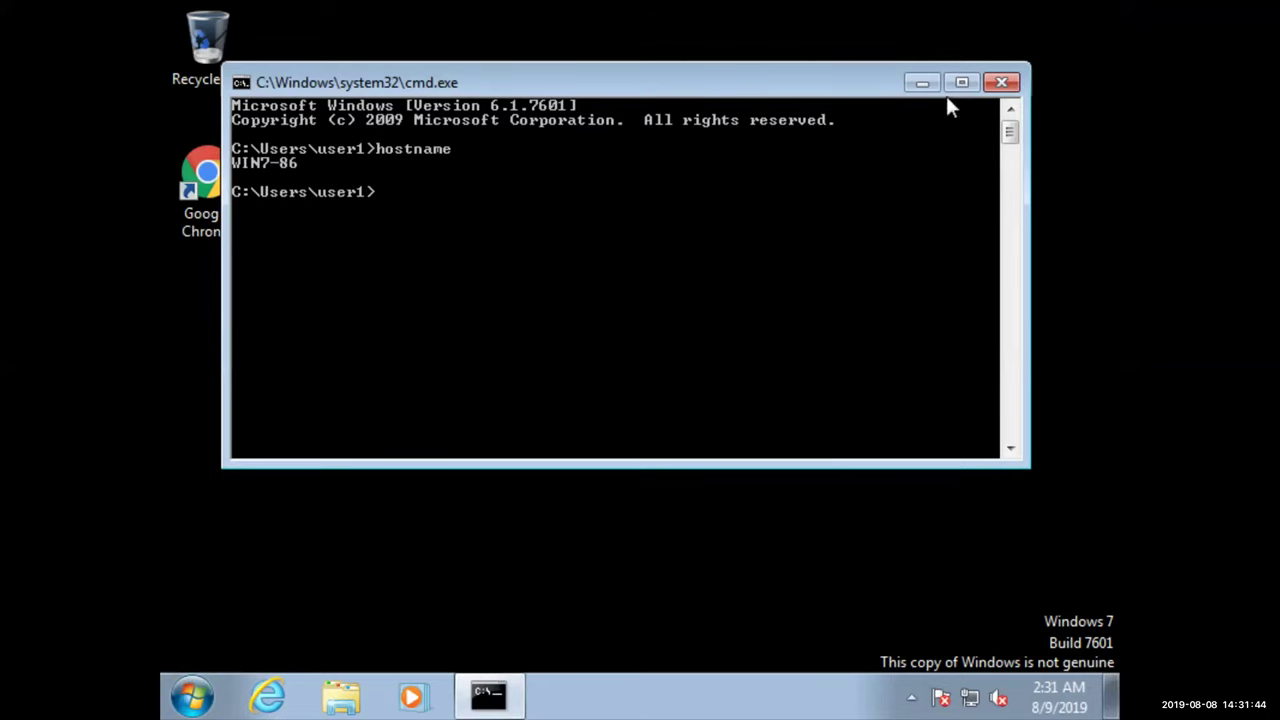
pyautogui.click(1001, 83)
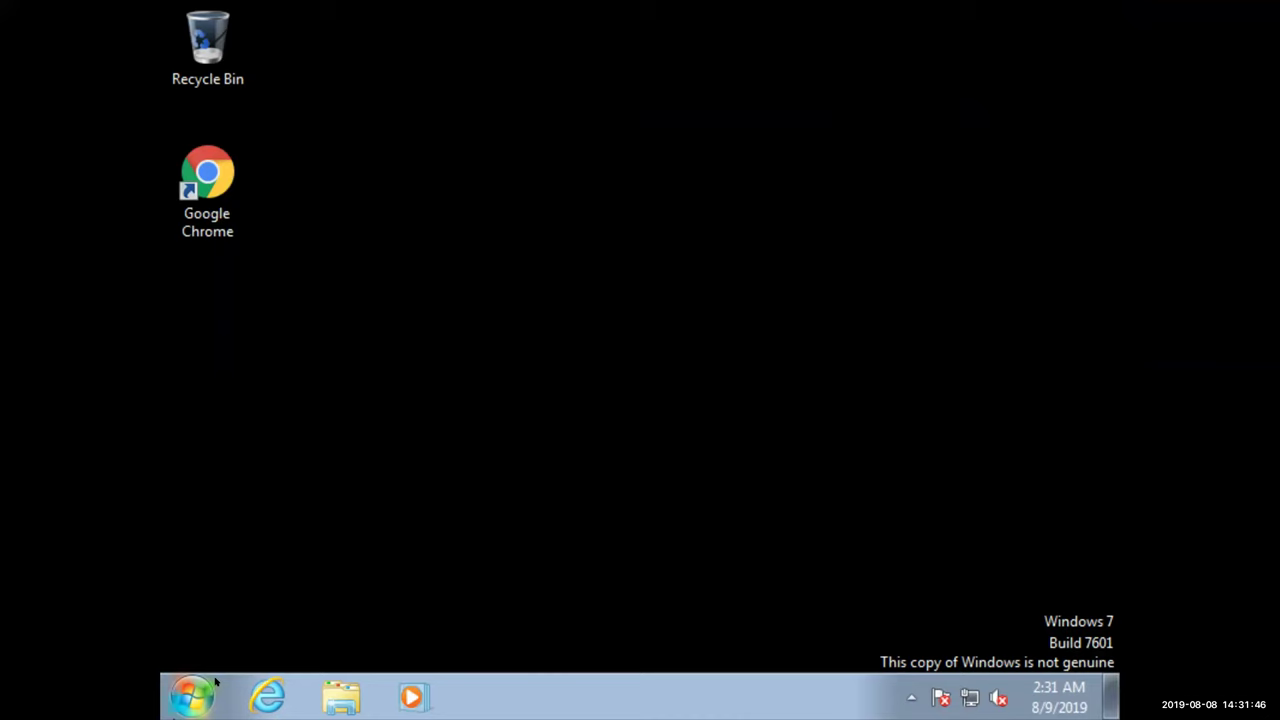
# Restart the WIN7-86 machine from the Start menu
pyautogui.click(200, 703)
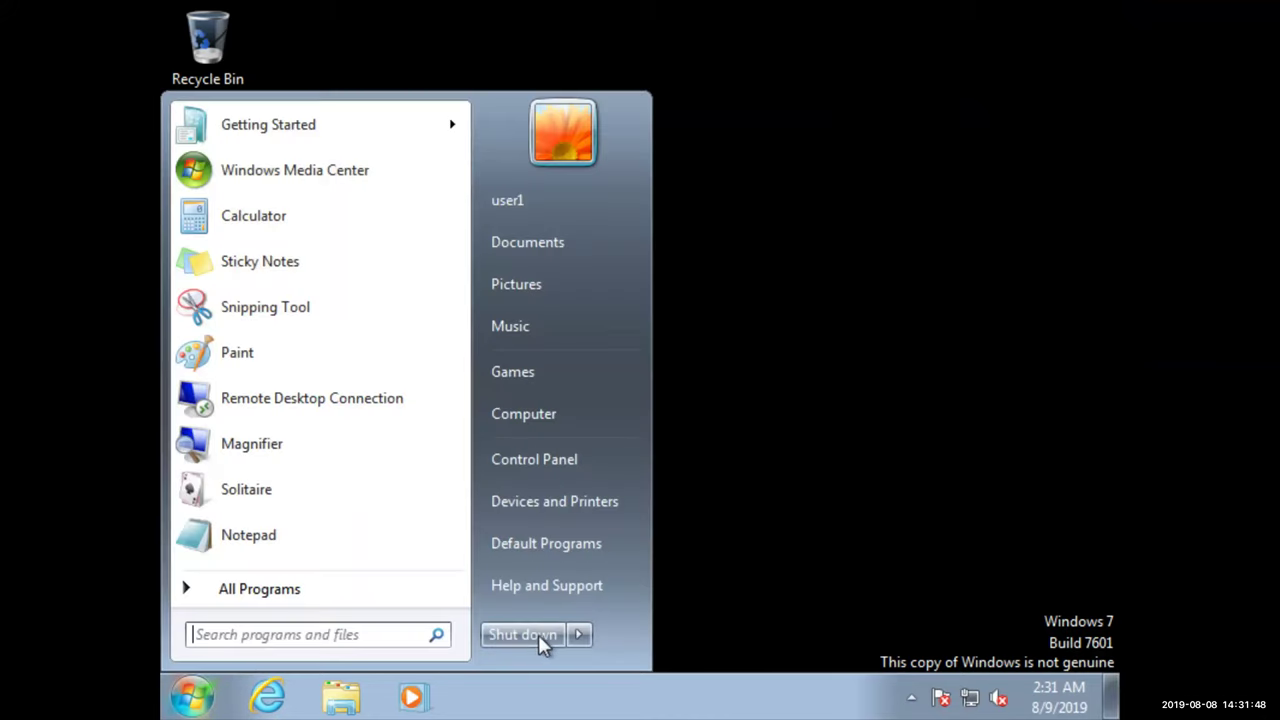
pyautogui.click(578, 634)
pyautogui.click(645, 580)
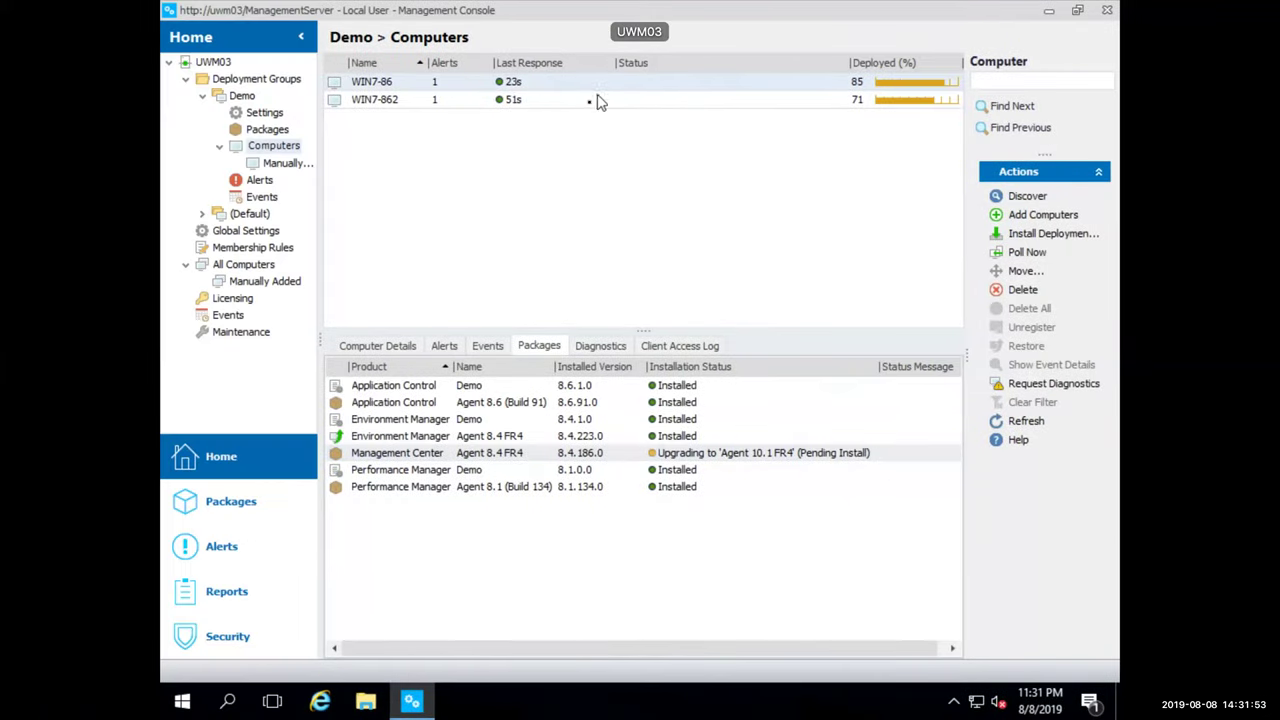
# Poll WIN7-862 now and check that its Packages show 85% deployed with the Management Center upgrade pending
pyautogui.click(466, 99)
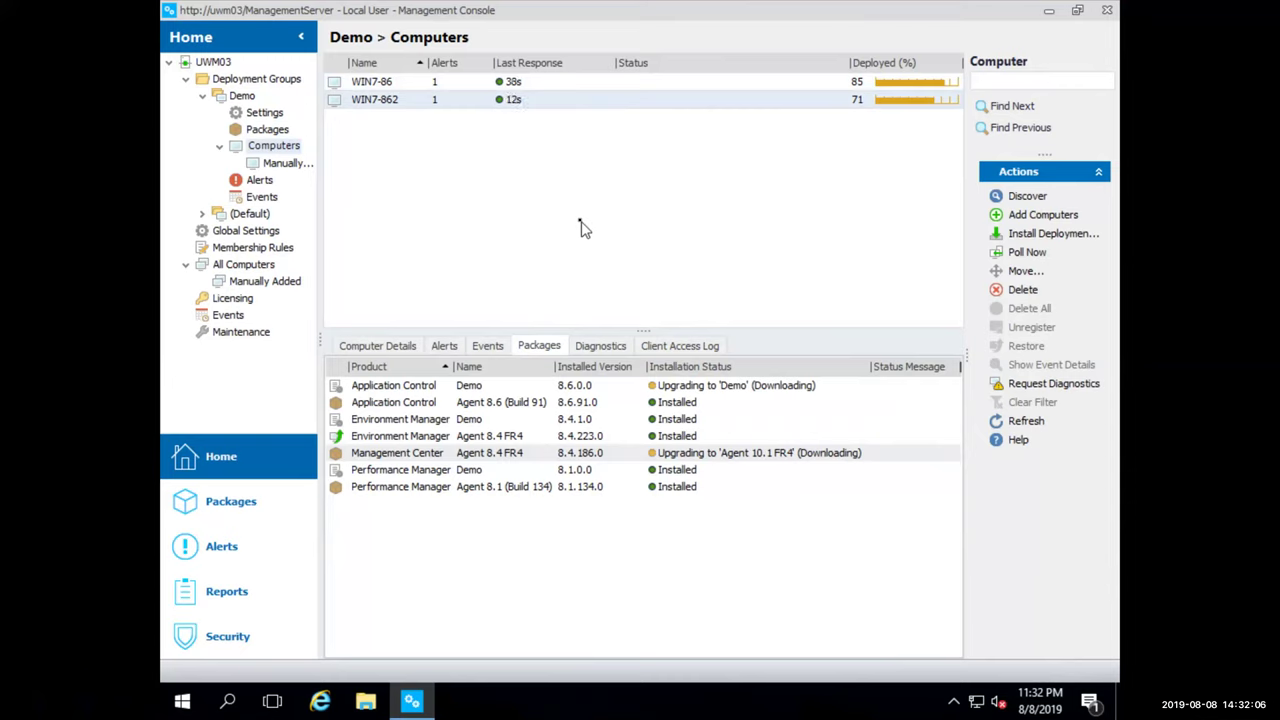
pyautogui.rightClick(523, 101)
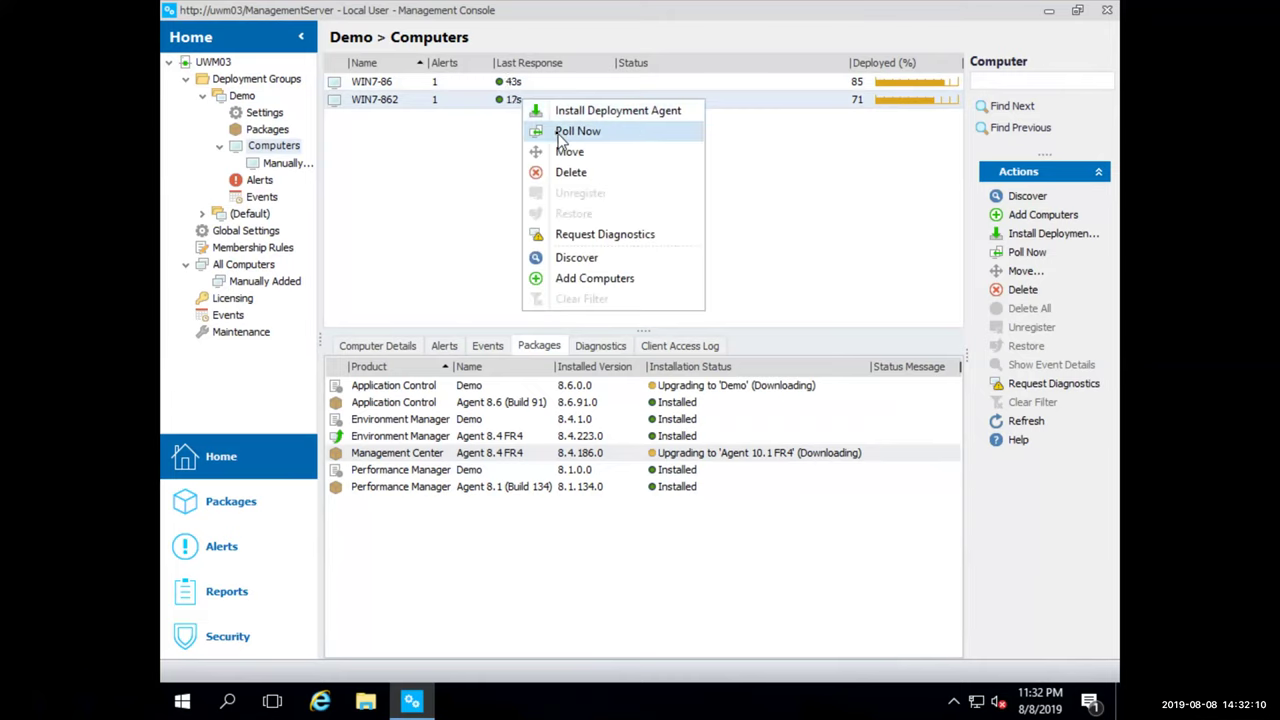
pyautogui.click(562, 135)
pyautogui.click(540, 349)
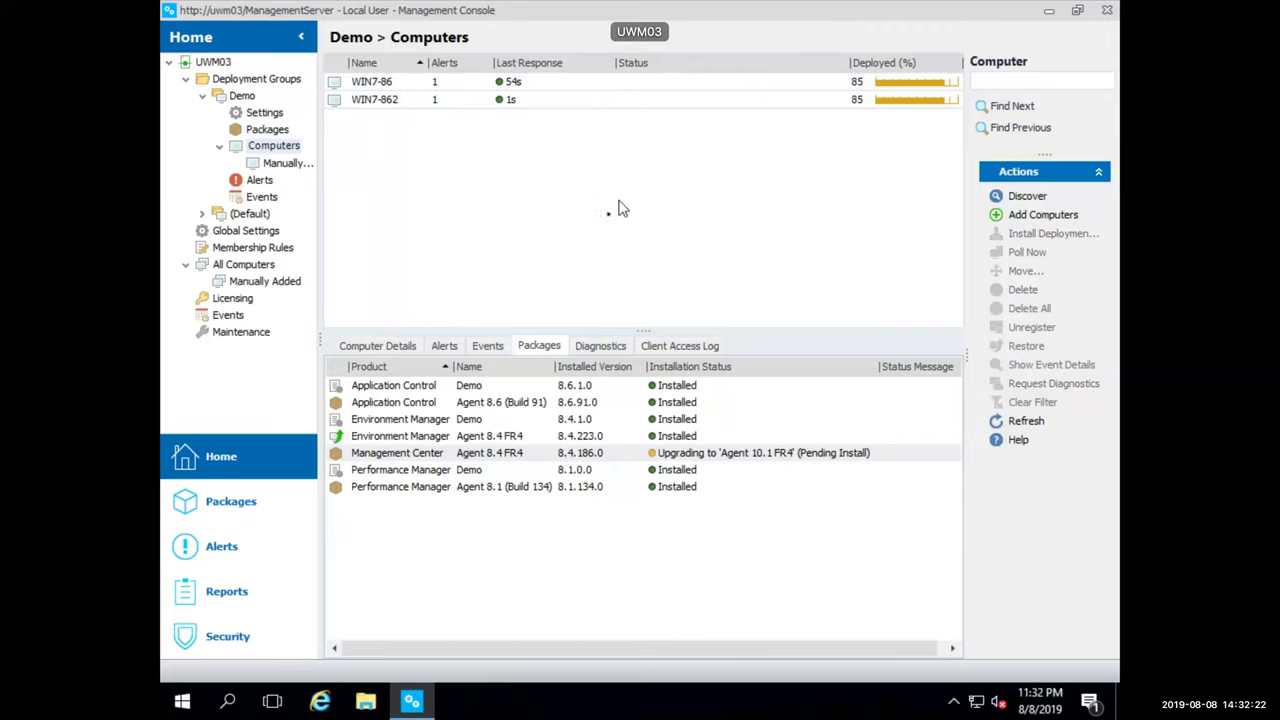
pyautogui.click(528, 102)
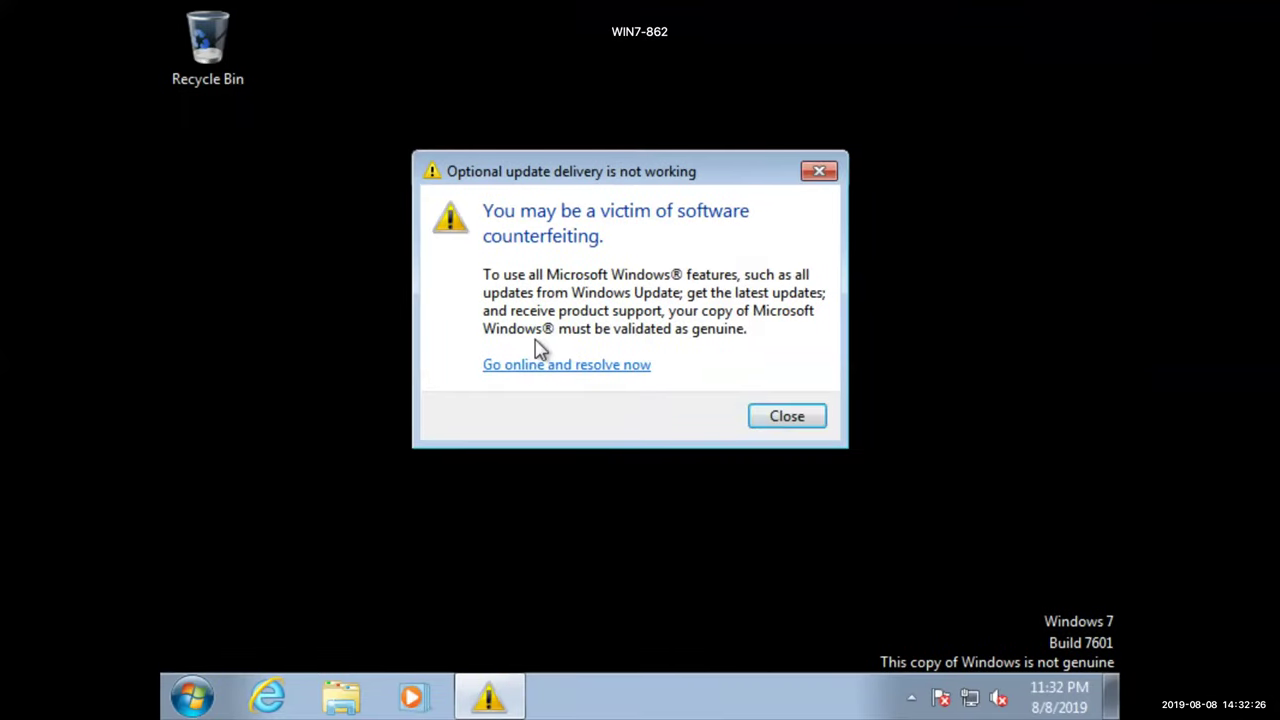
# Dismiss the genuine-Windows warning on WIN7-862 and bring up its Start menu restart options
pyautogui.click(790, 417)
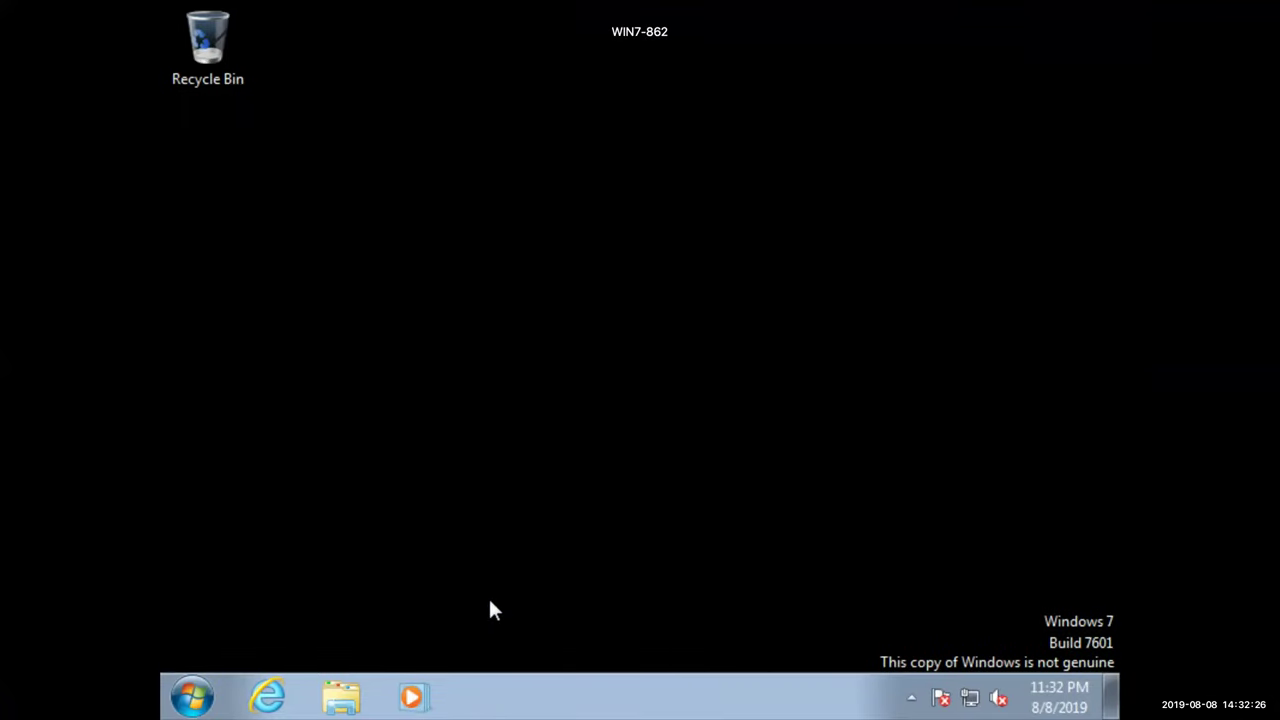
pyautogui.click(192, 697)
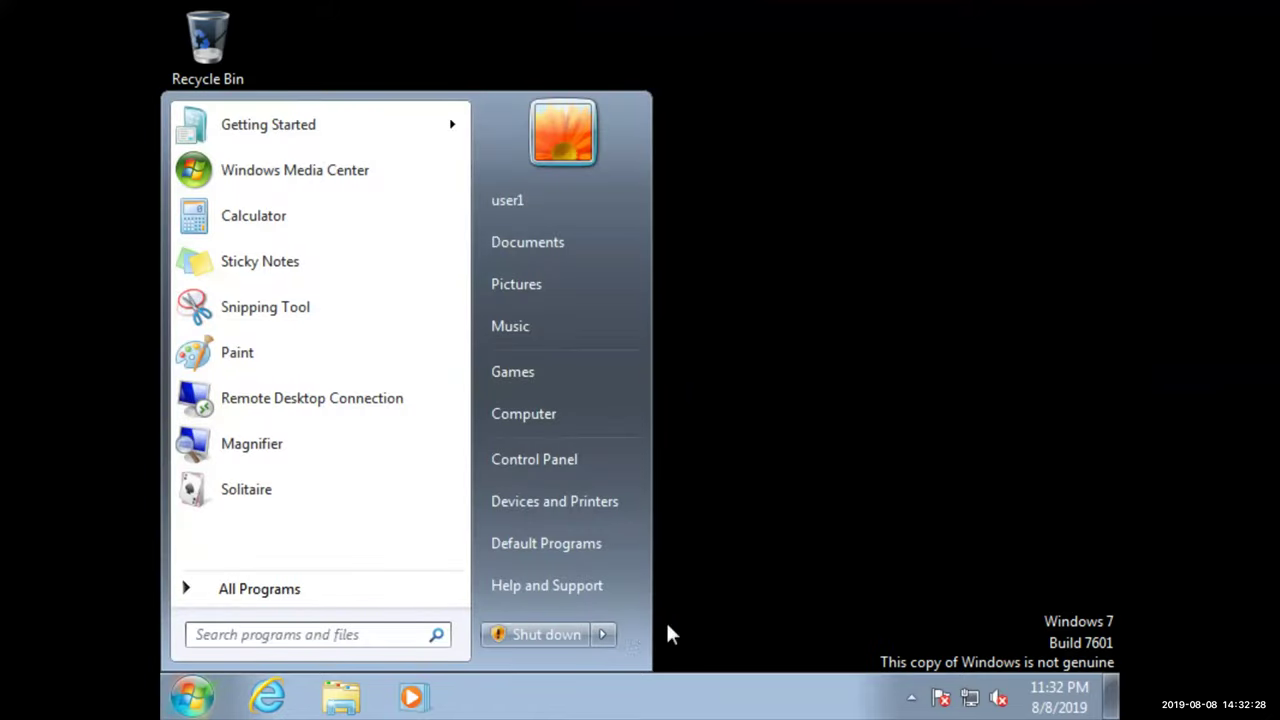
pyautogui.click(603, 634)
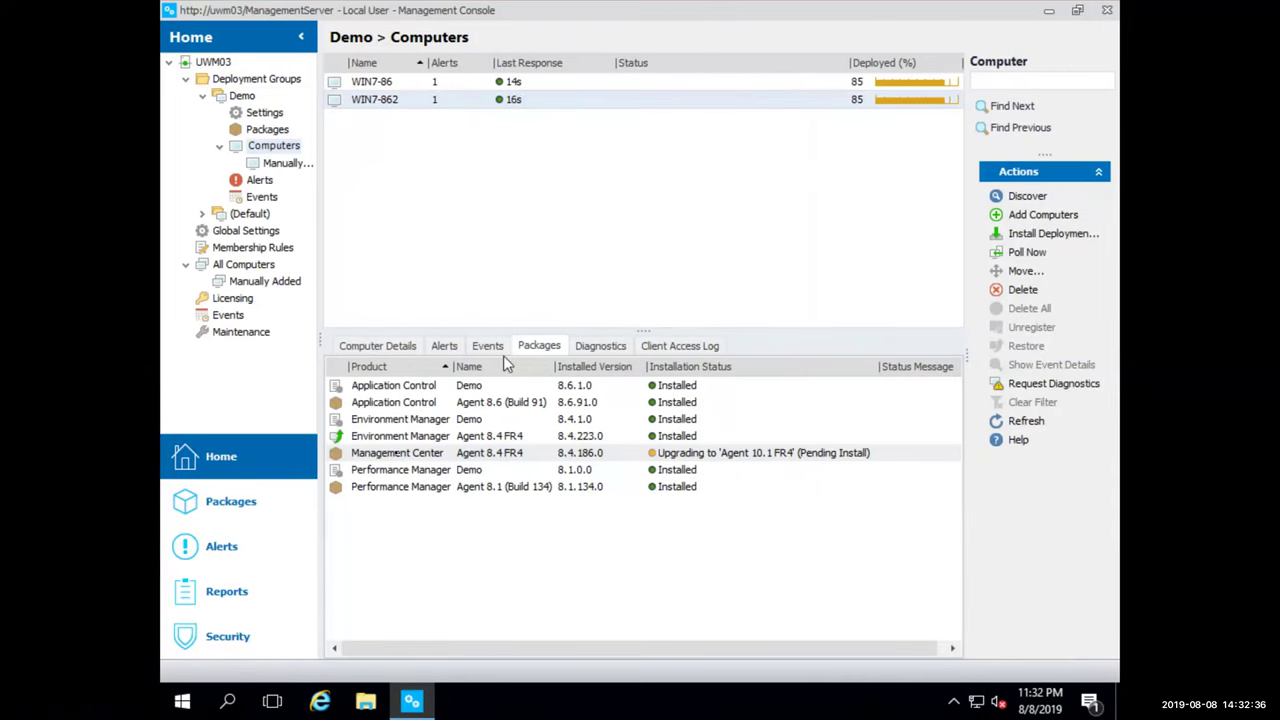
# Launch Performance Manager as administrator and load the Physical Desktop preset configuration
pyautogui.click(180, 705)
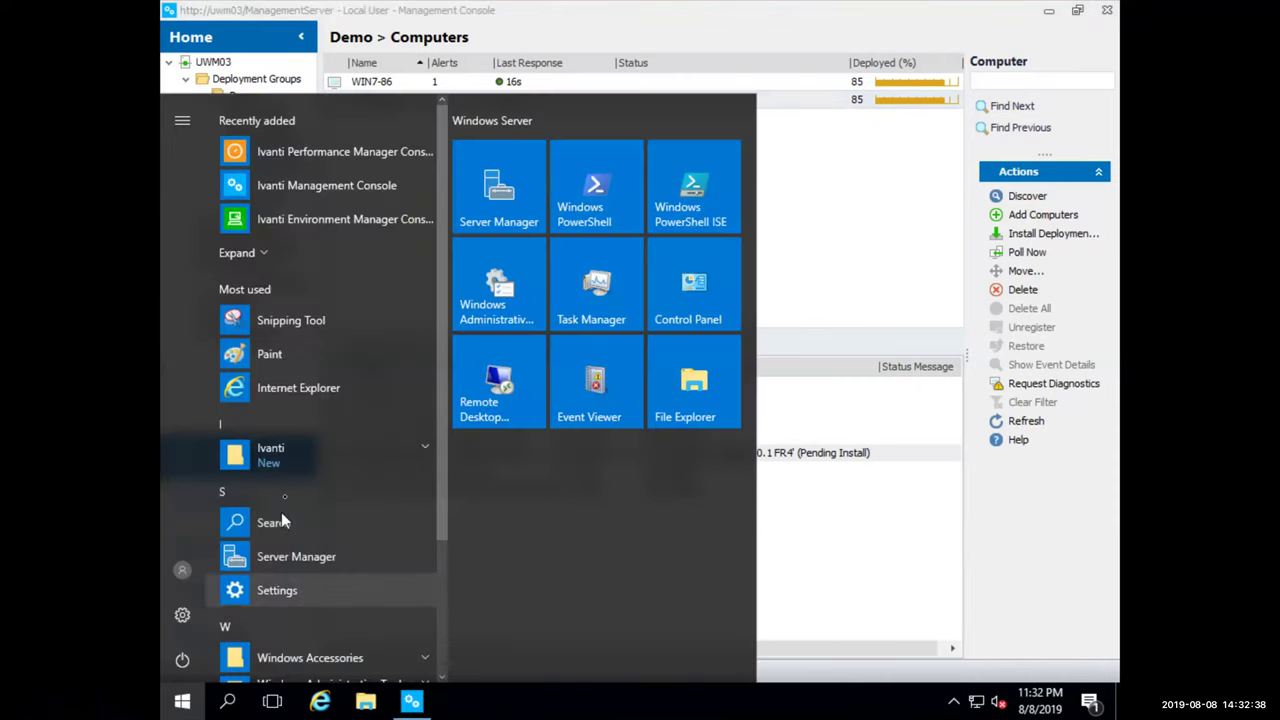
pyautogui.click(307, 171)
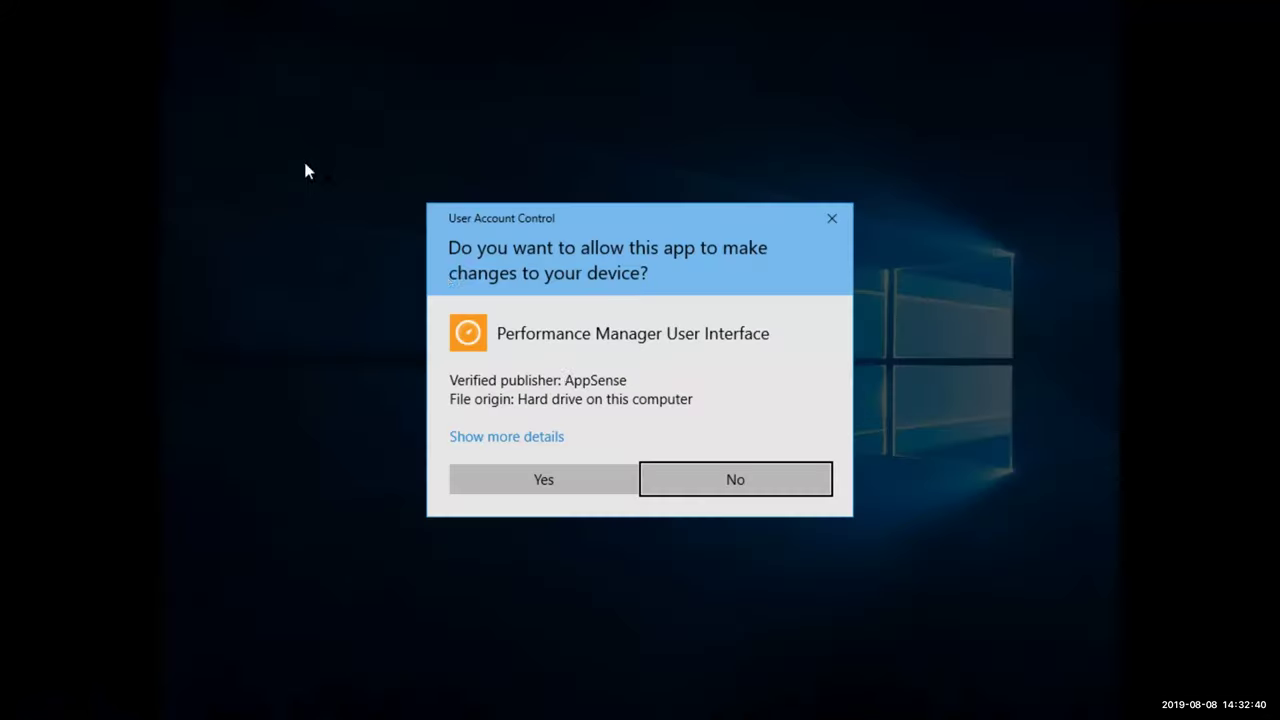
pyautogui.click(556, 472)
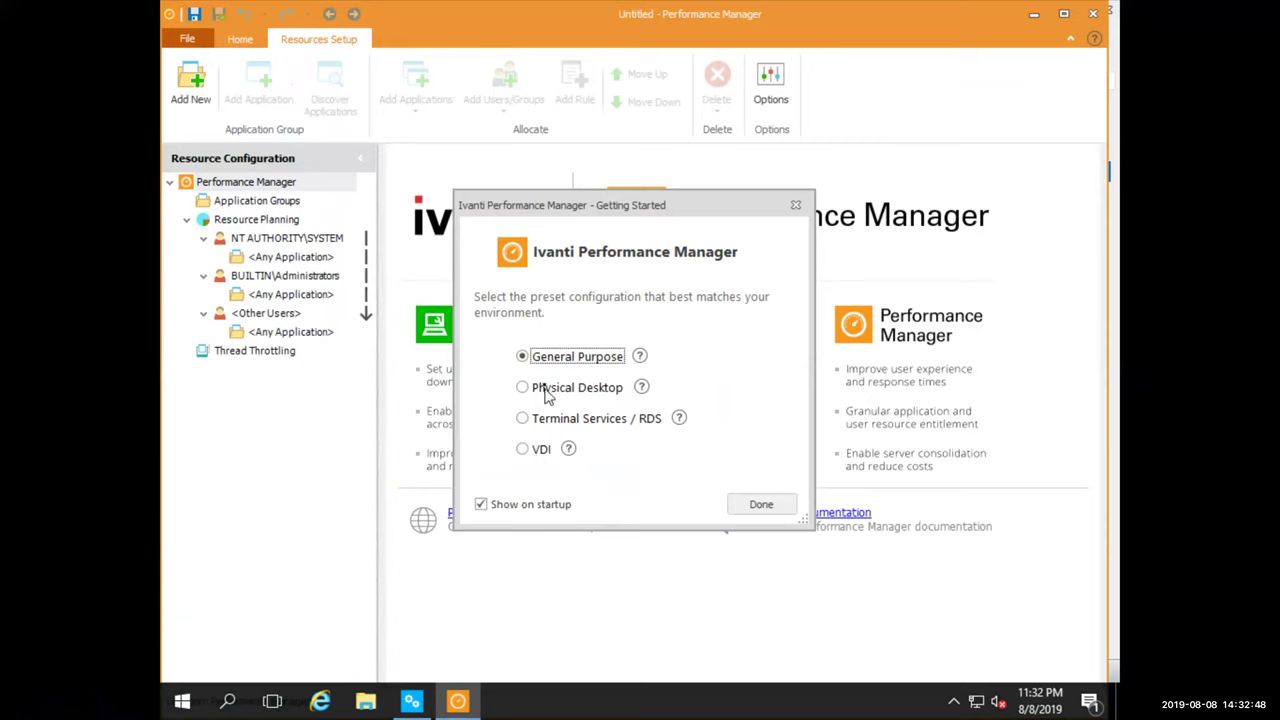
pyautogui.click(550, 390)
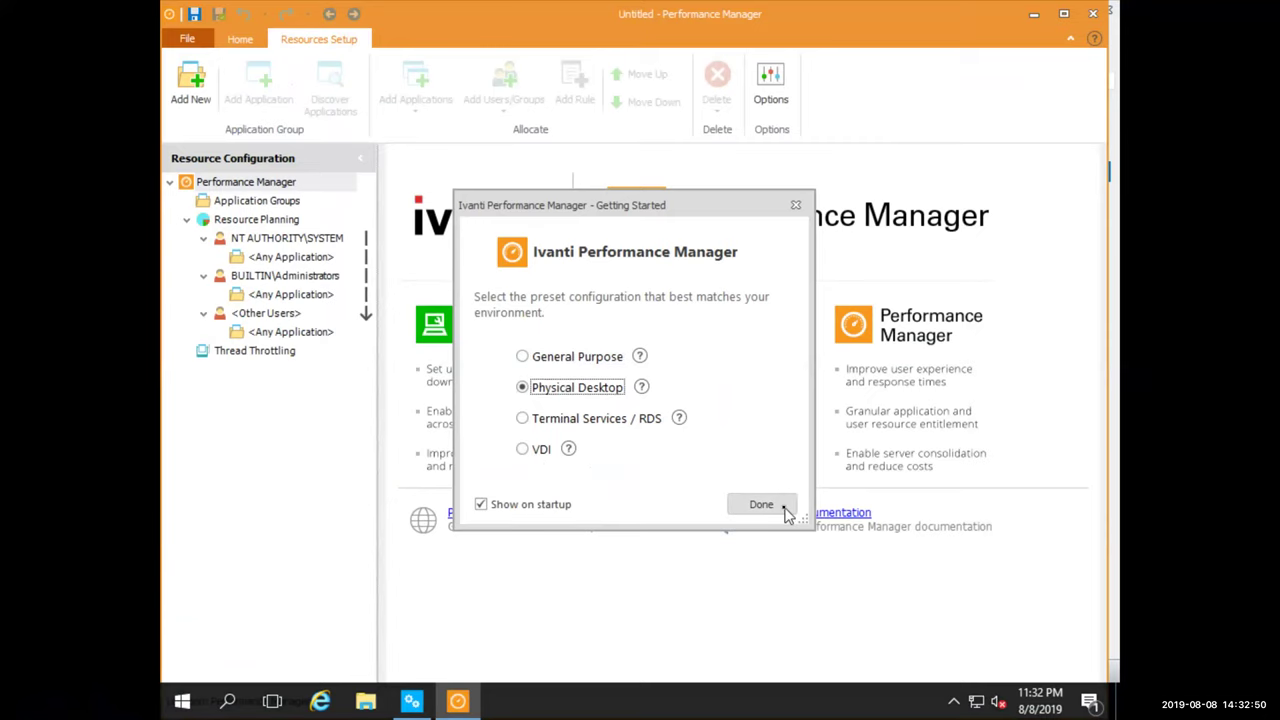
pyautogui.click(786, 508)
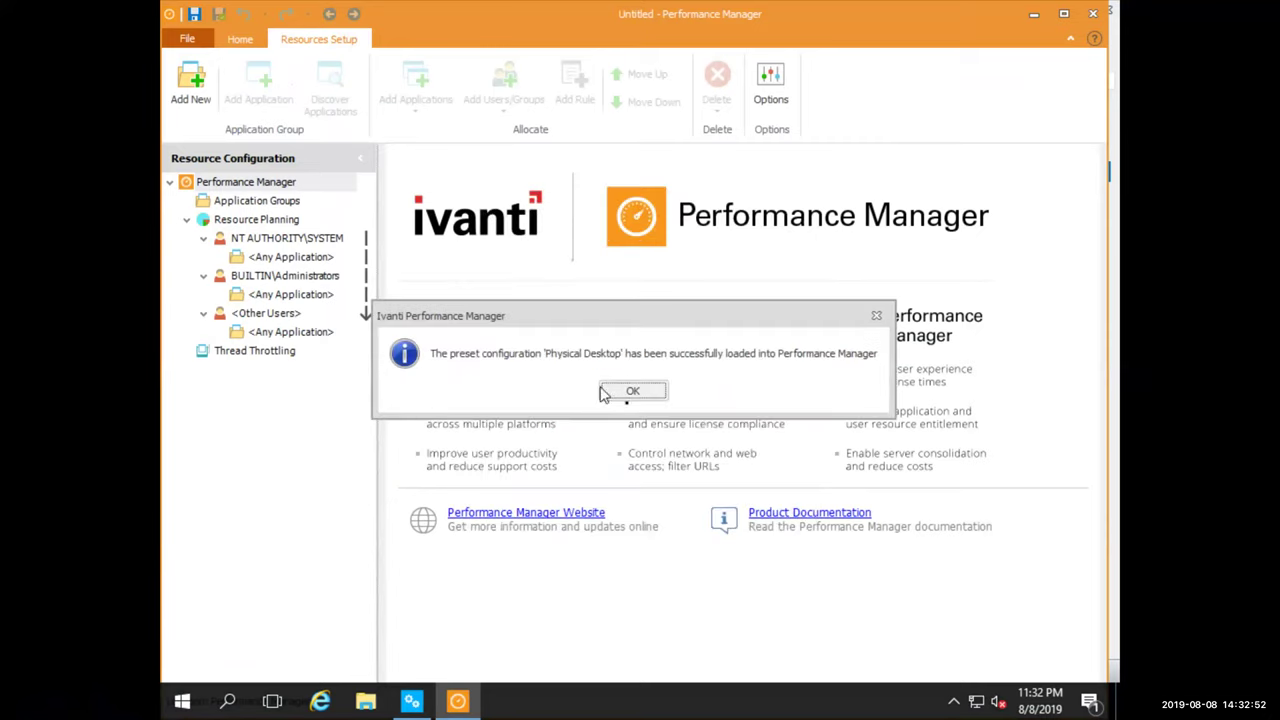
pyautogui.click(631, 394)
# Save the configuration to the Management Center, changing the server port from 7751 to 80, and connect
pyautogui.click(185, 40)
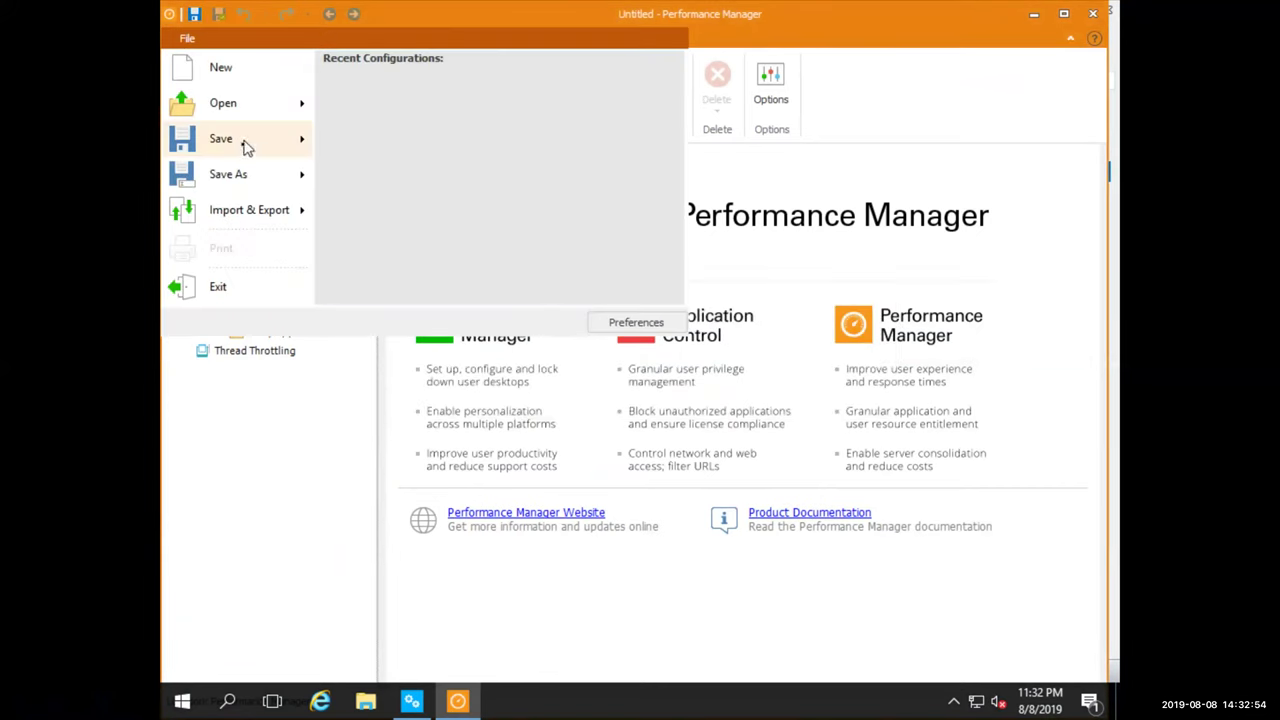
pyautogui.moveTo(243, 172)
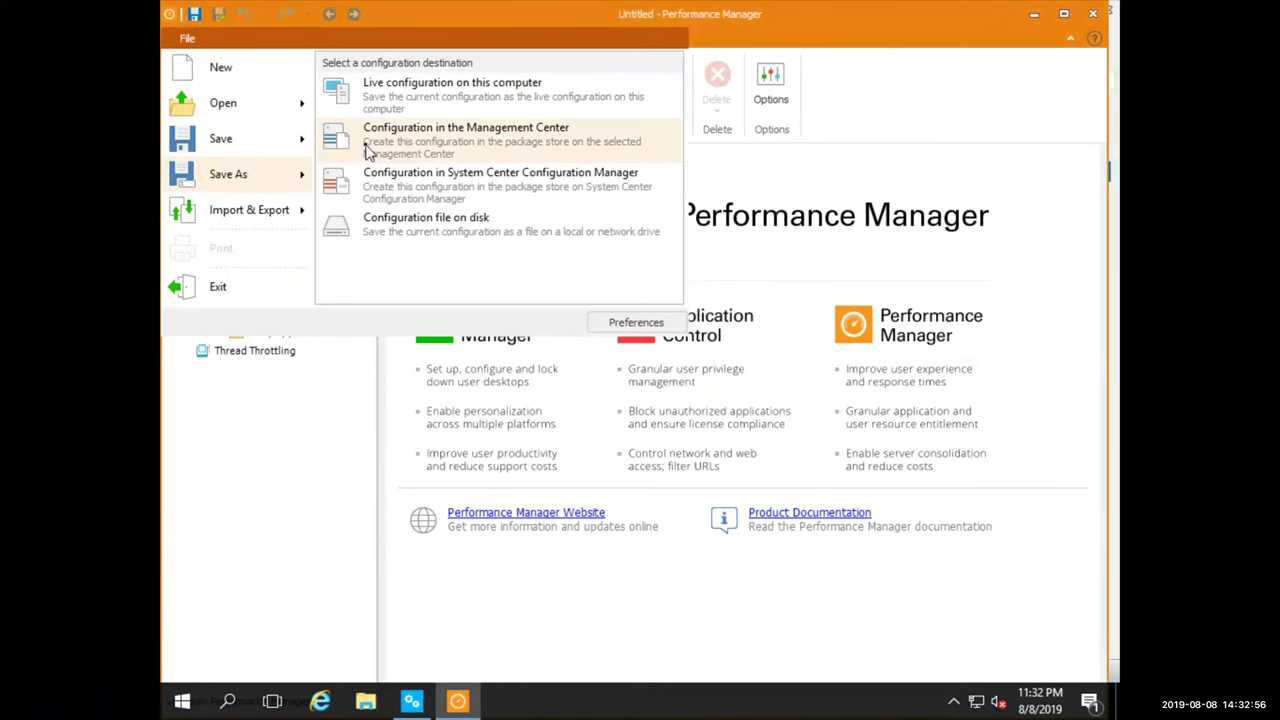
pyautogui.click(369, 150)
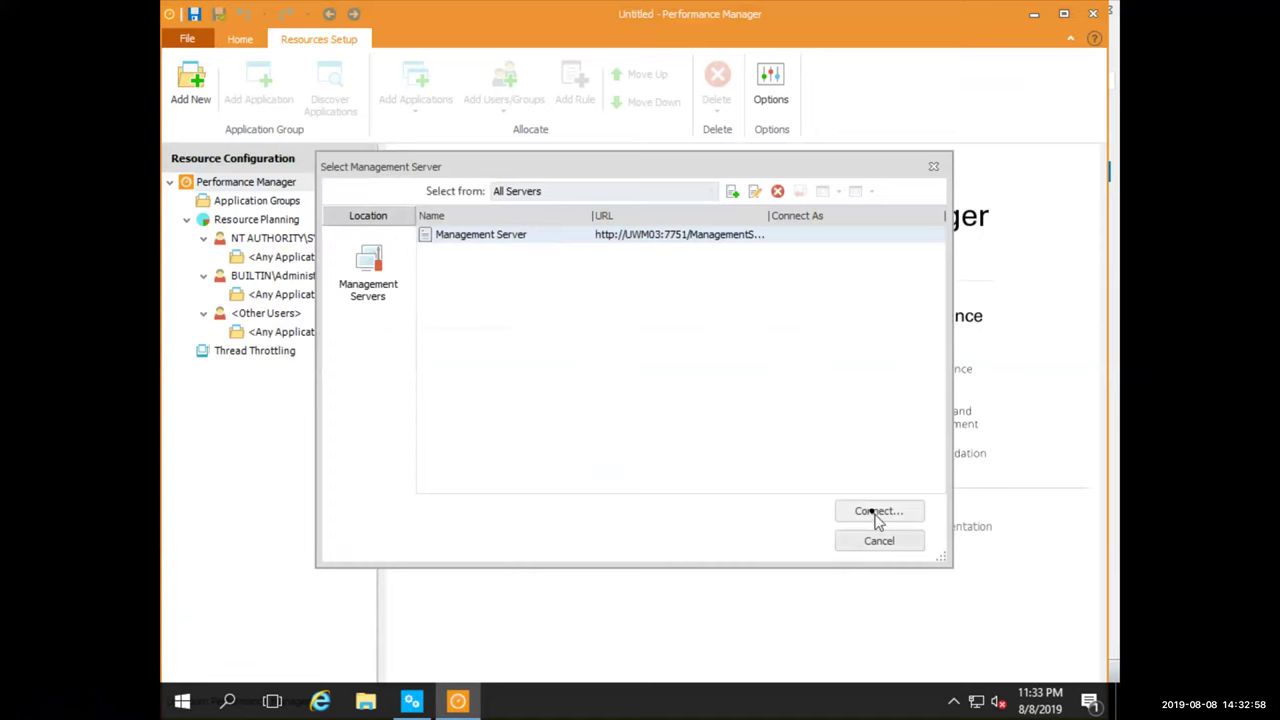
pyautogui.click(754, 191)
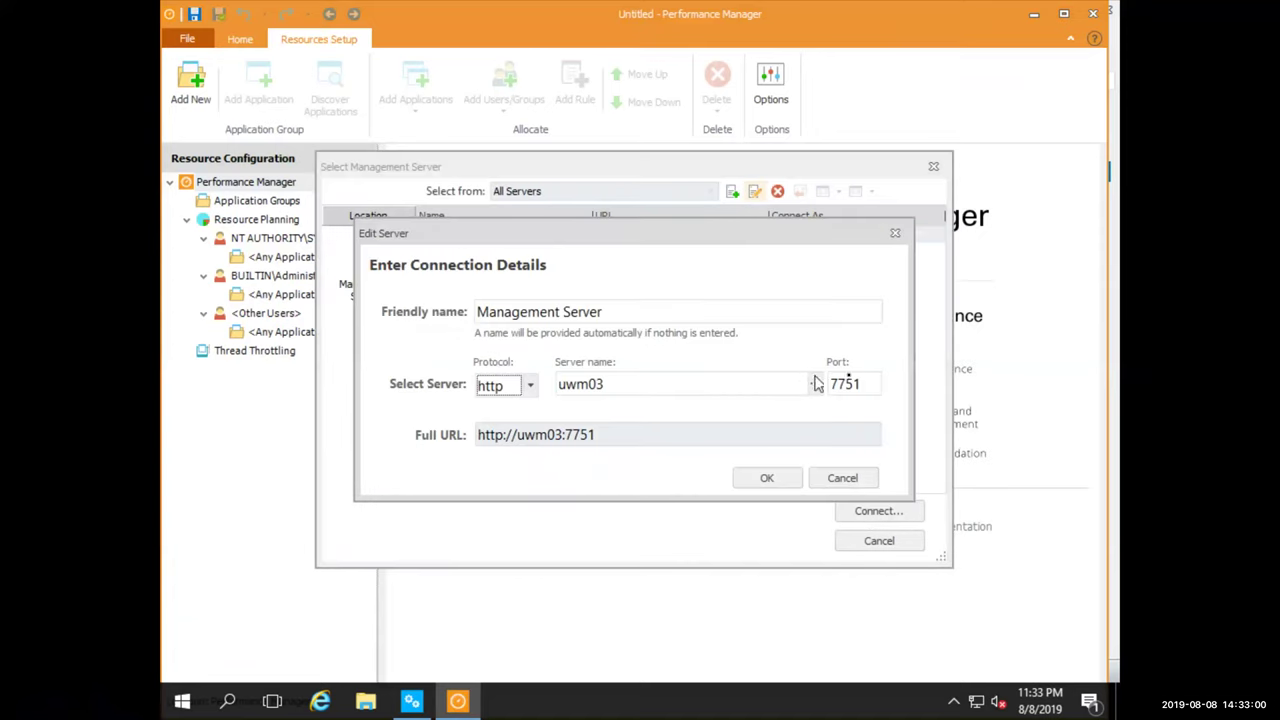
pyautogui.doubleClick(846, 383)
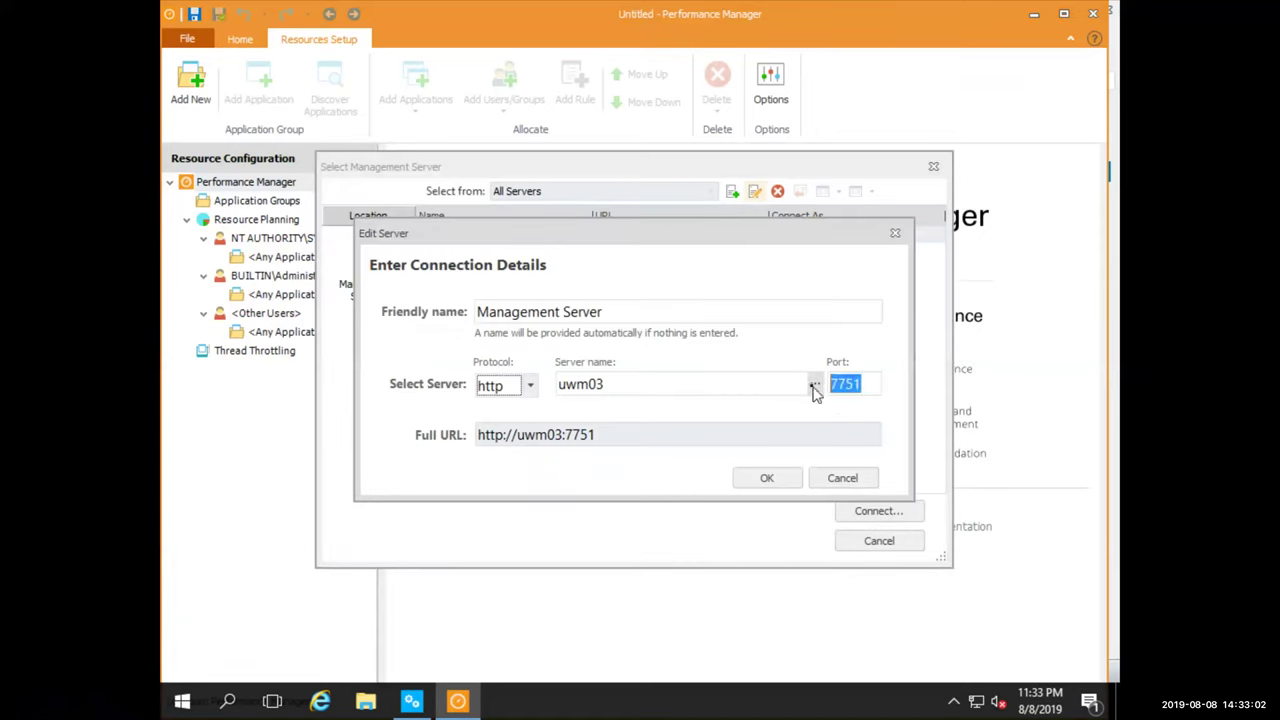
pyautogui.write('80')
pyautogui.click(798, 478)
pyautogui.click(851, 507)
pyautogui.click(662, 487)
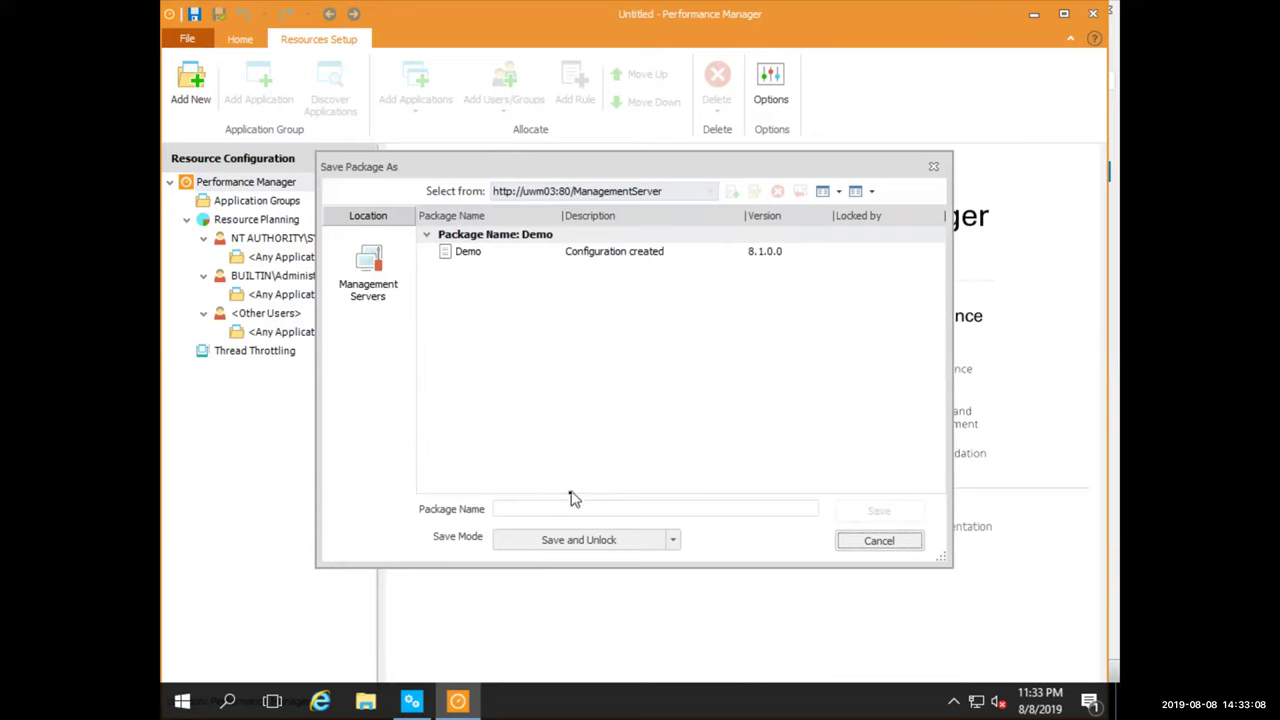
# Name the new package Demo 10.1, save it, and close Performance Manager
pyautogui.click(574, 507)
pyautogui.write('Demo 10.1')
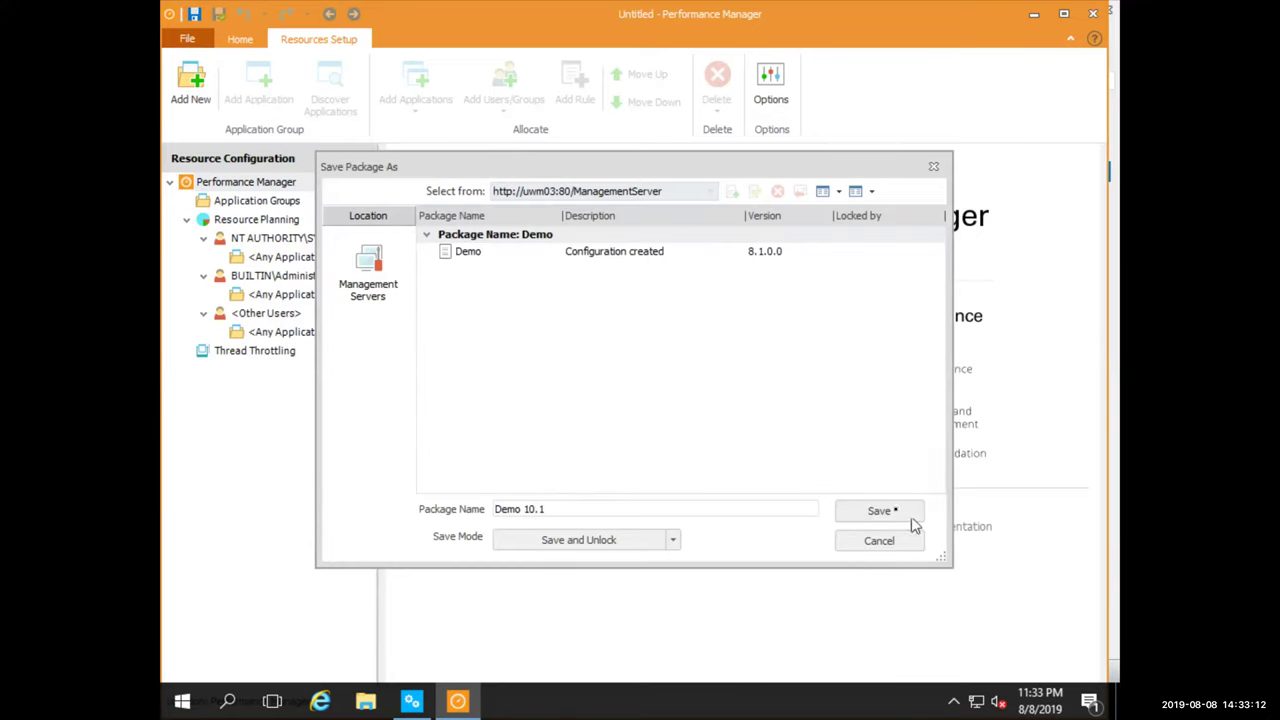
pyautogui.click(886, 510)
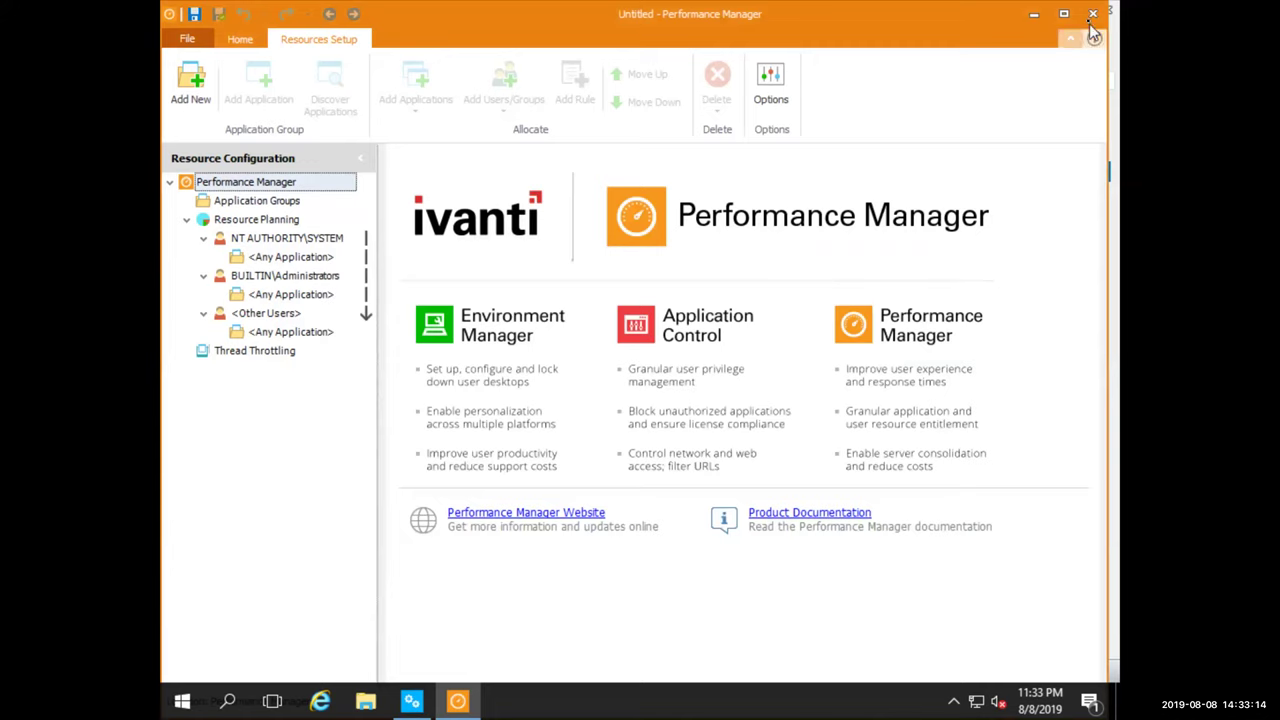
pyautogui.click(1093, 13)
# Launch Environment Manager as administrator and connect to the Management Center to open a configuration
pyautogui.click(175, 703)
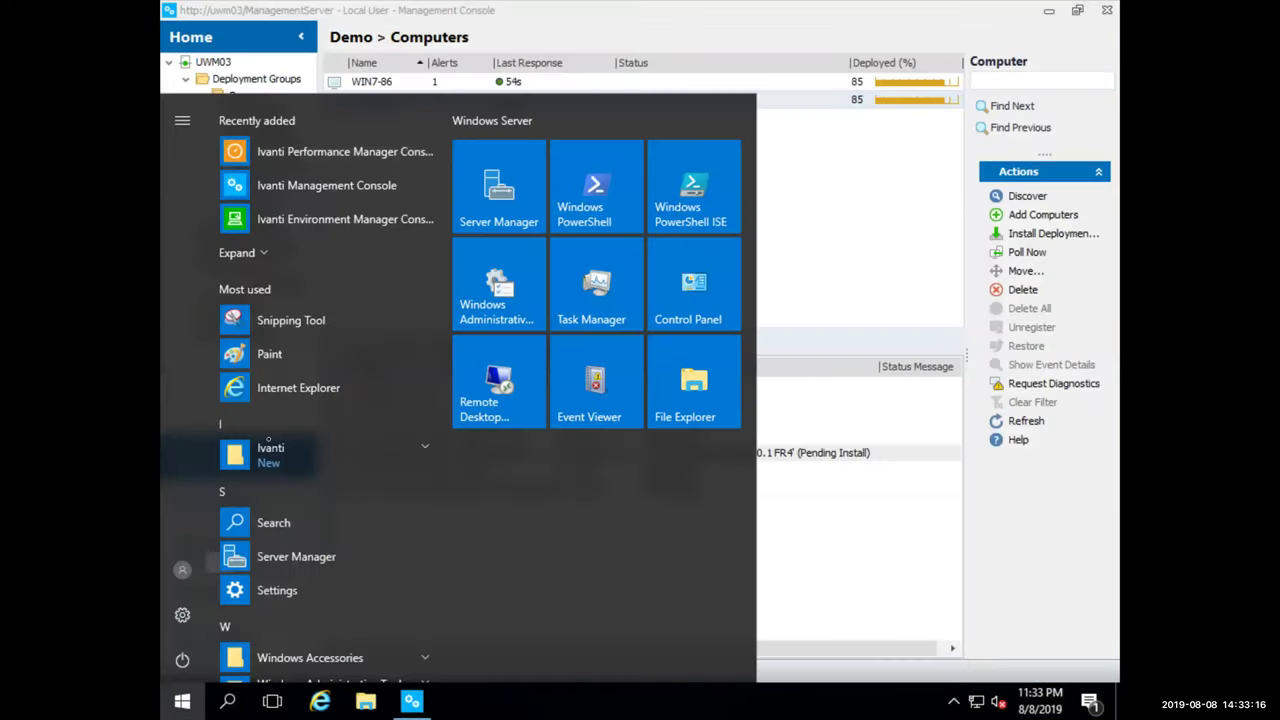
pyautogui.click(311, 216)
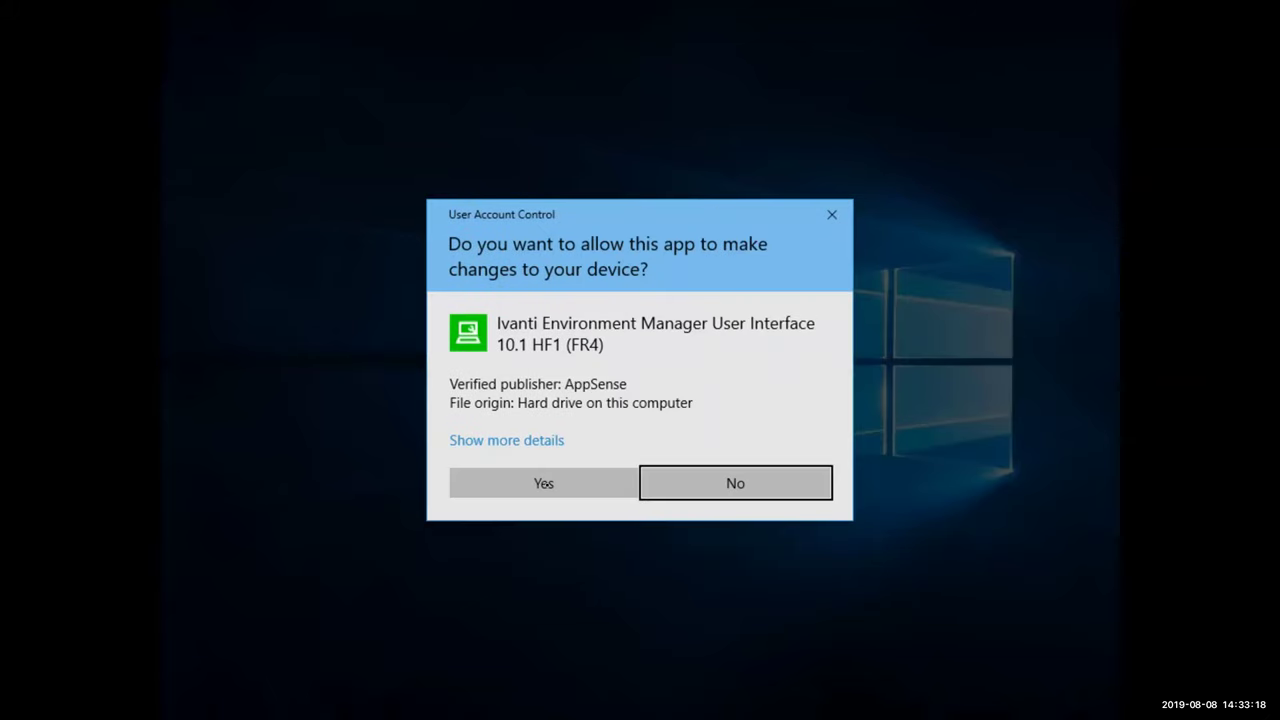
pyautogui.click(550, 478)
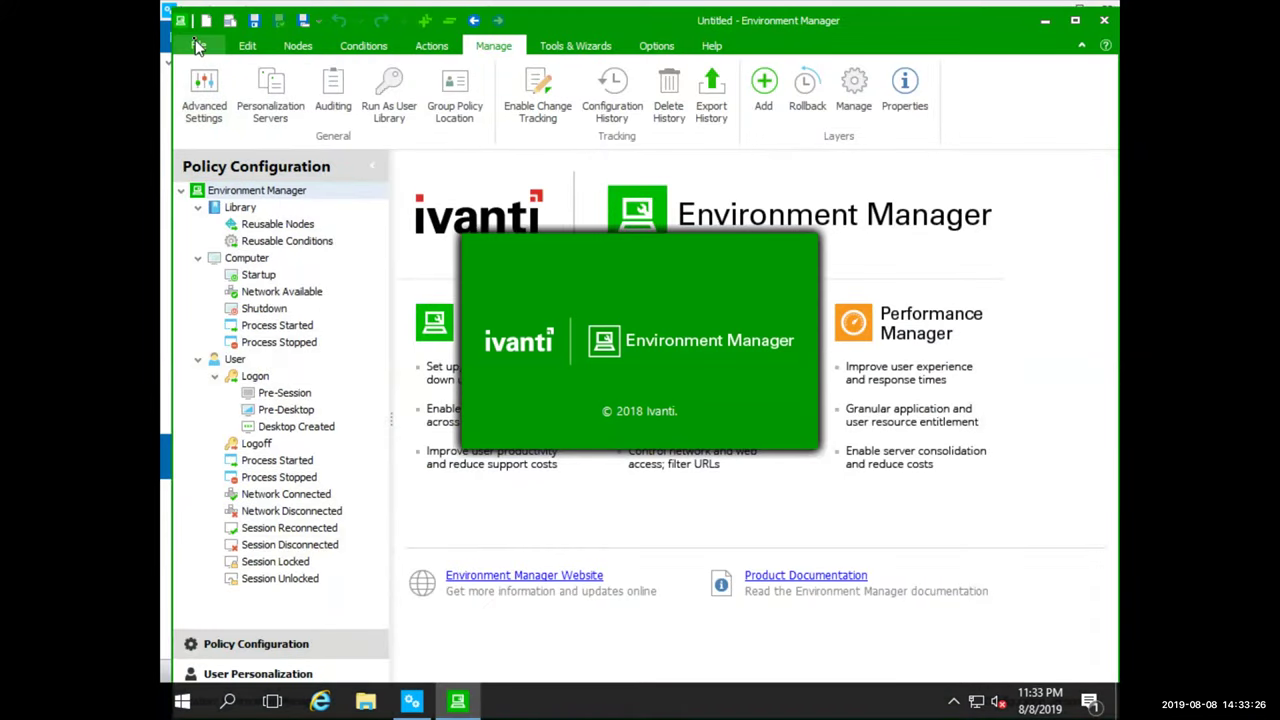
pyautogui.click(198, 46)
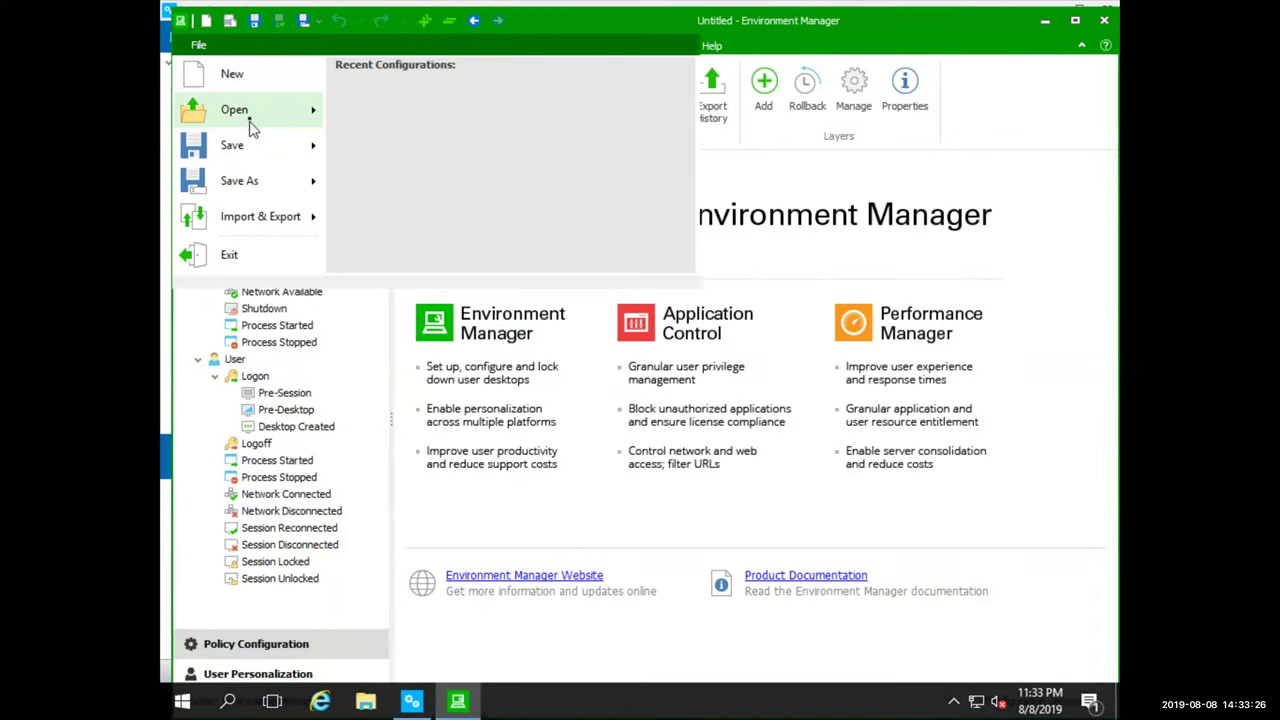
pyautogui.moveTo(248, 126)
pyautogui.click(512, 146)
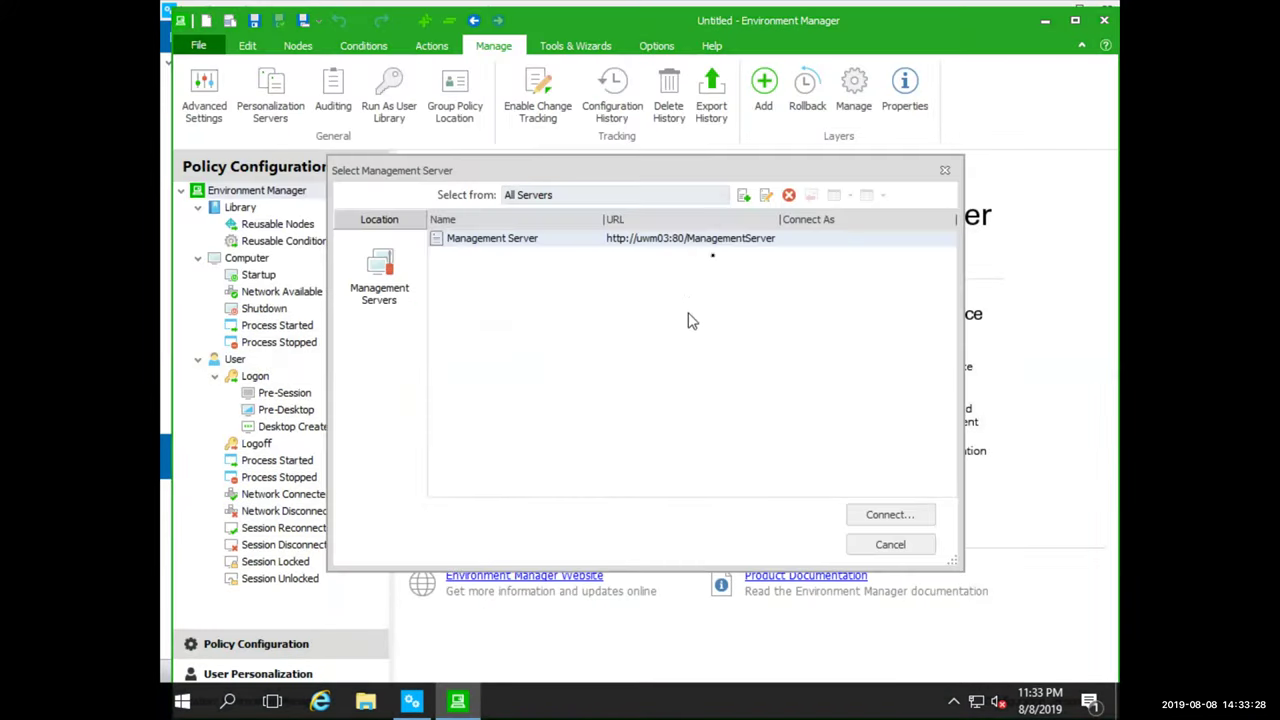
pyautogui.click(888, 514)
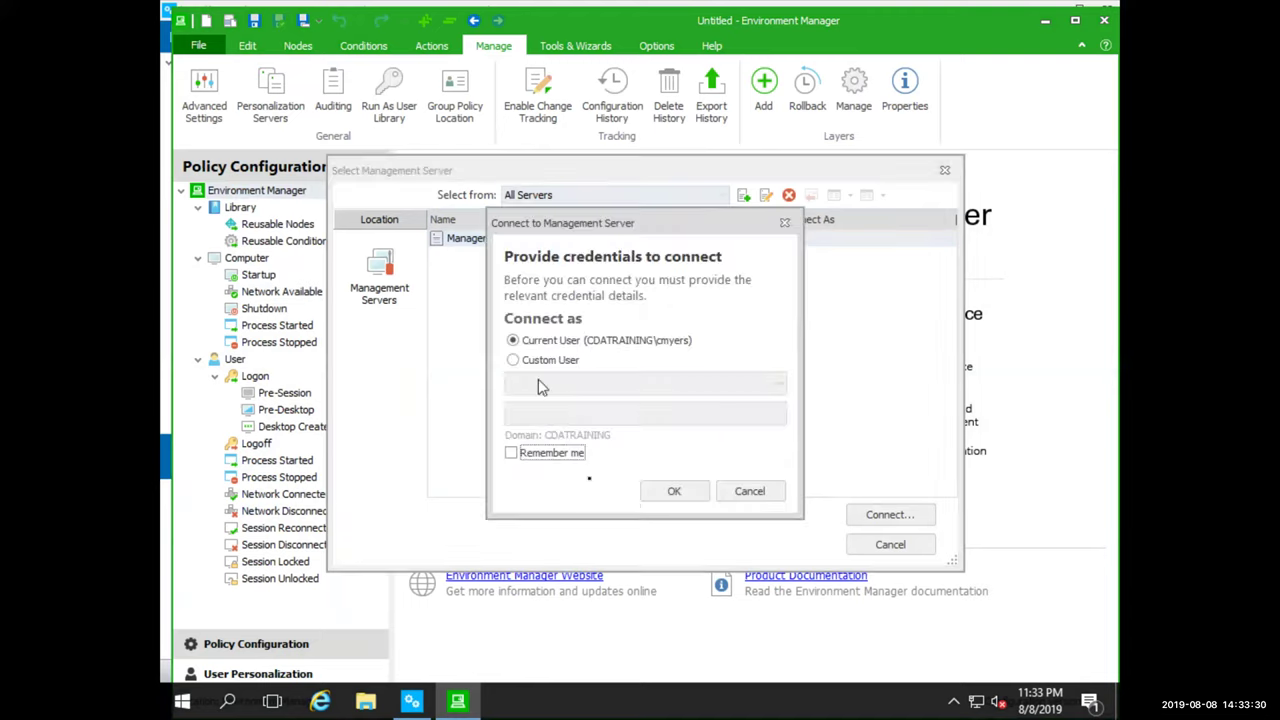
pyautogui.click(666, 491)
# Open the latest Demo configuration, upgrade it to the current version, and enable logon sub-triggers
pyautogui.click(547, 258)
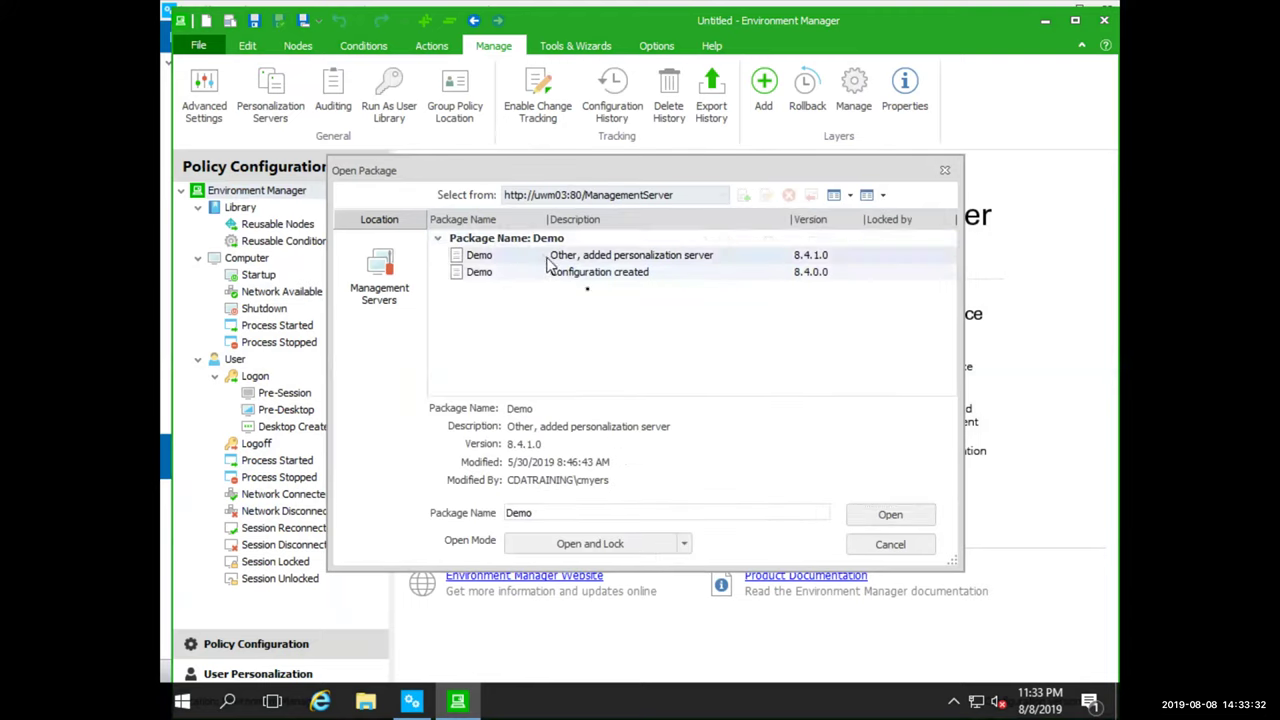
pyautogui.click(893, 514)
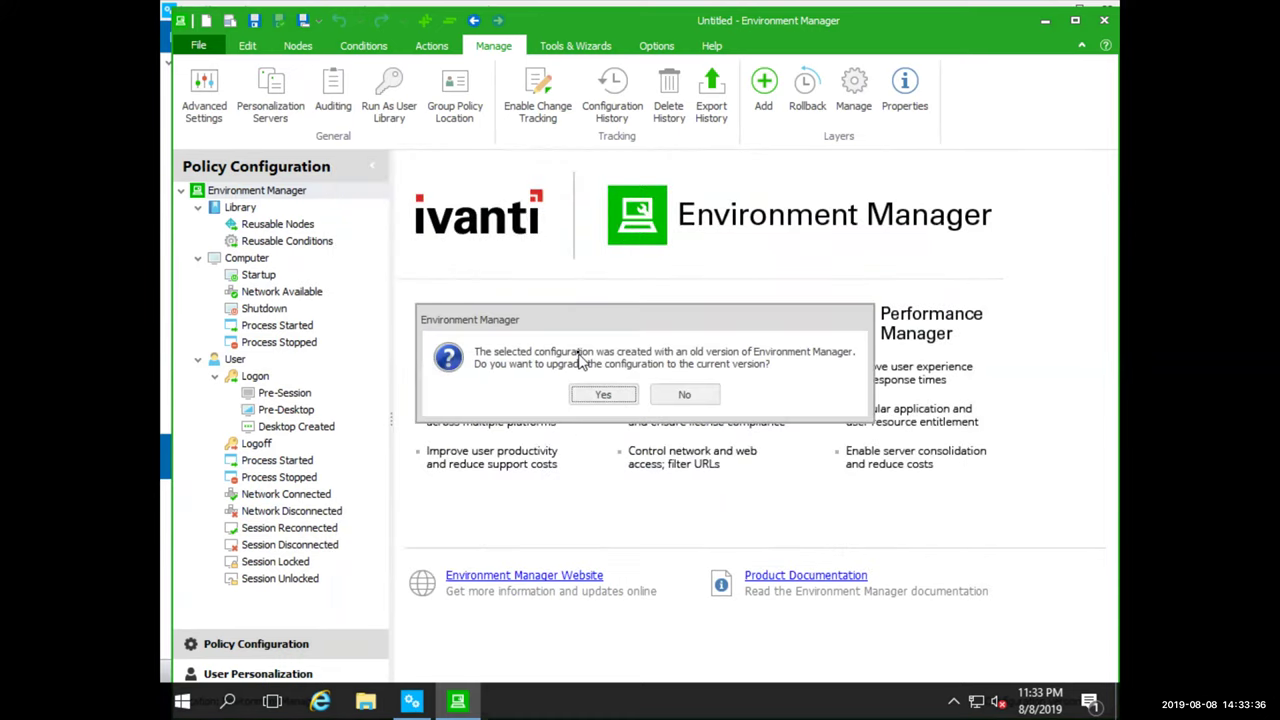
pyautogui.click(600, 394)
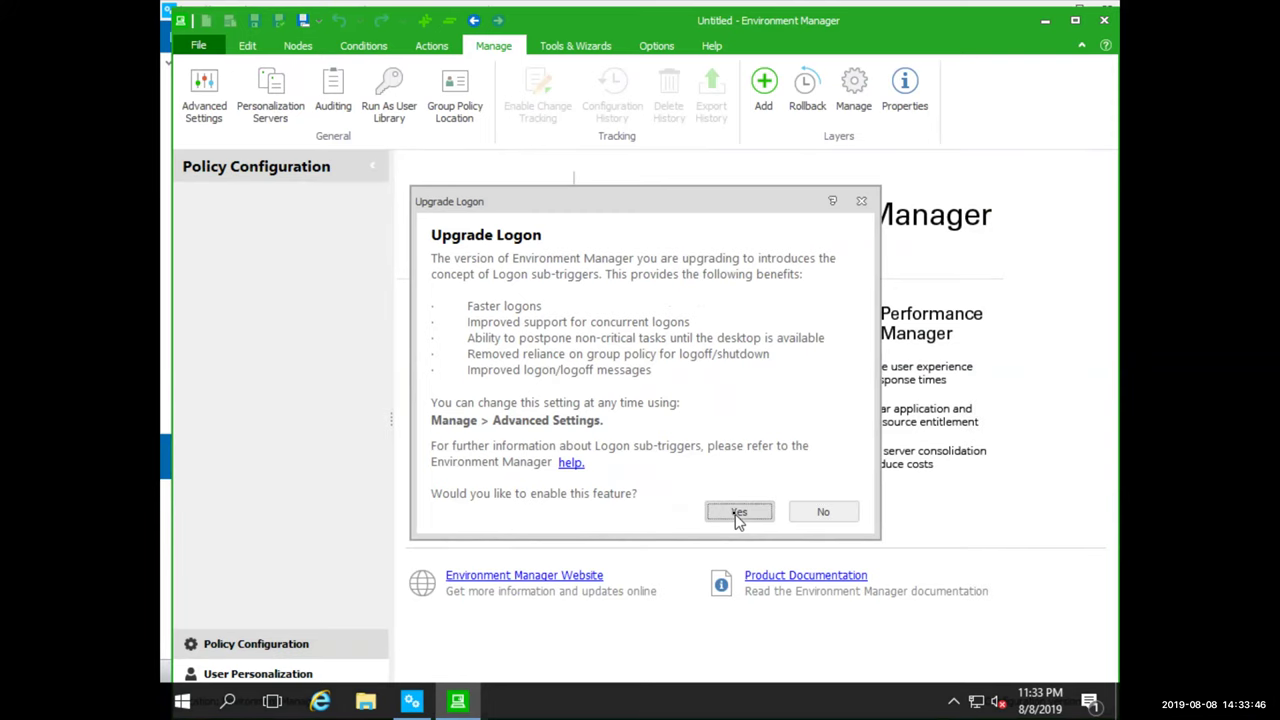
pyautogui.click(738, 513)
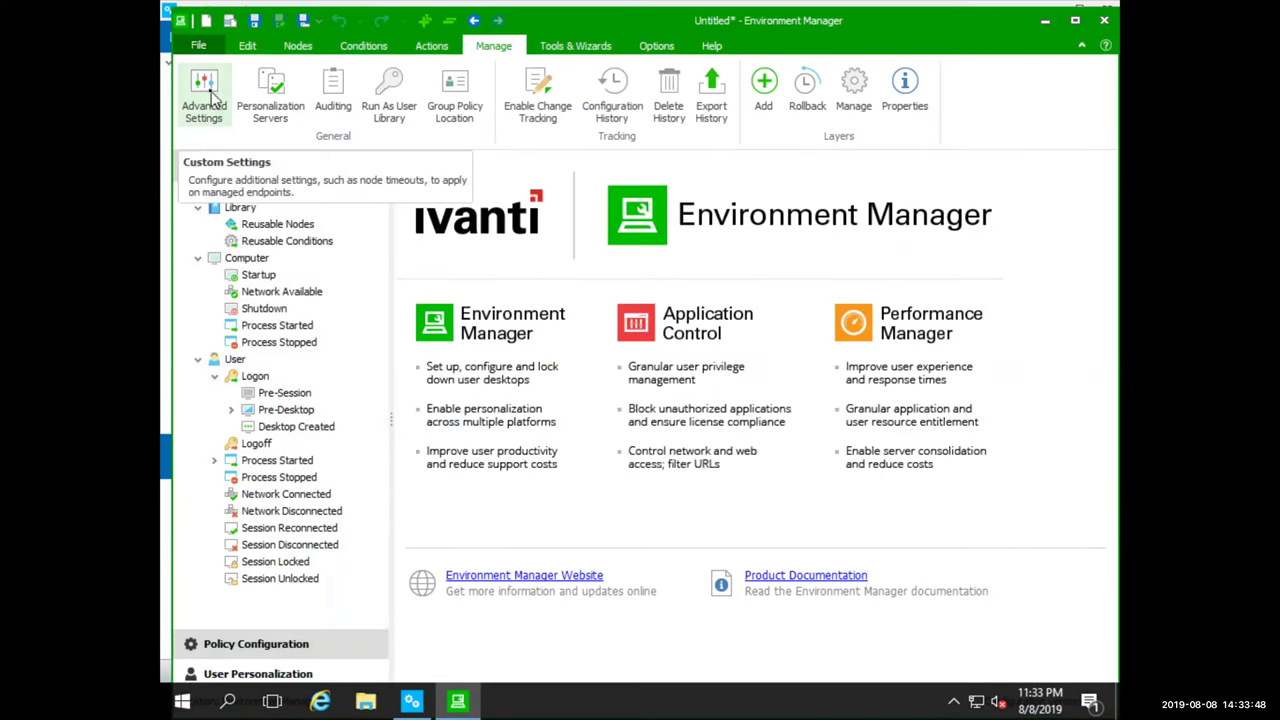
# In Advanced Settings, make mid-session configuration changes apply At logon
pyautogui.click(211, 93)
pyautogui.click(440, 180)
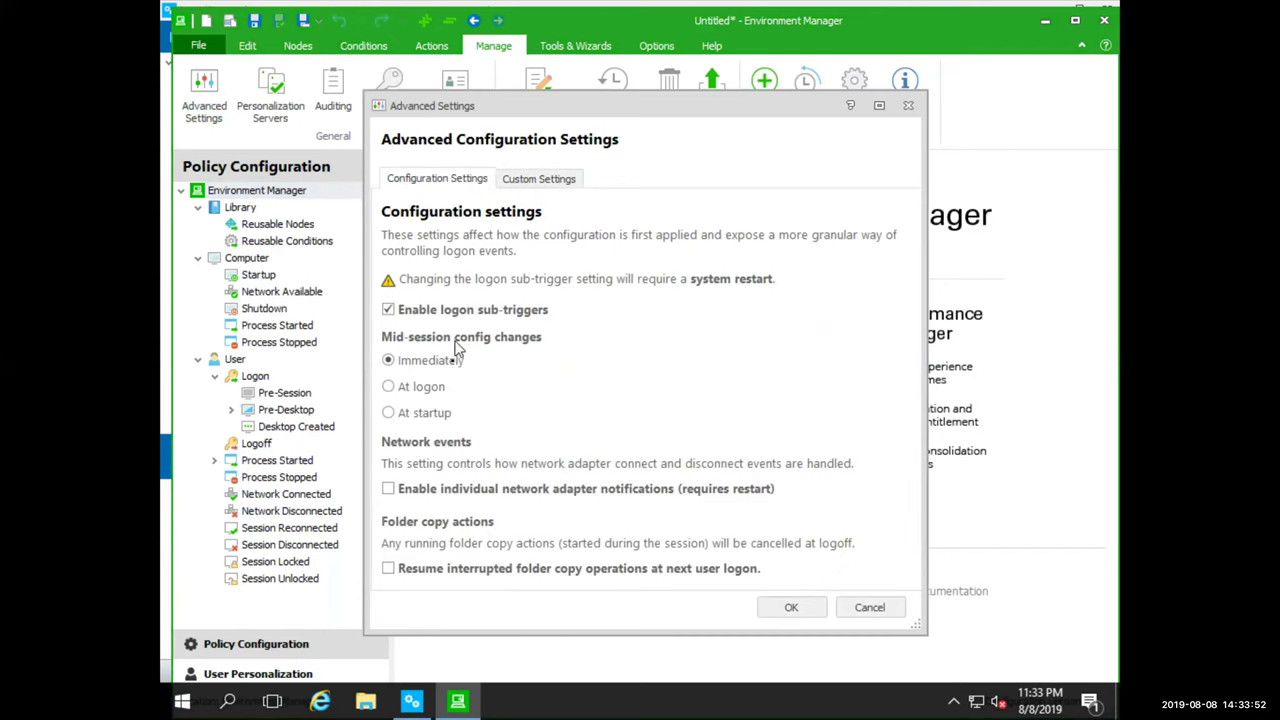
pyautogui.click(421, 388)
pyautogui.click(791, 608)
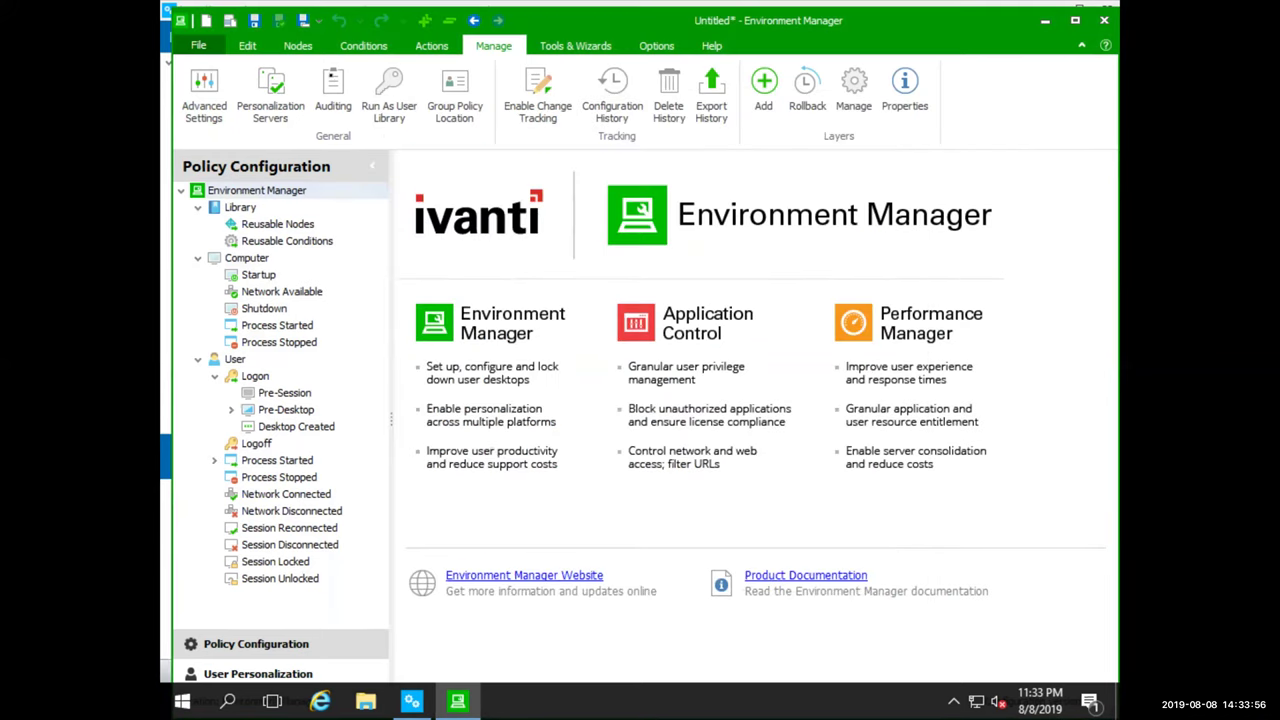
# Save the configuration to the Management Center as package Demo Upgraded
pyautogui.click(198, 45)
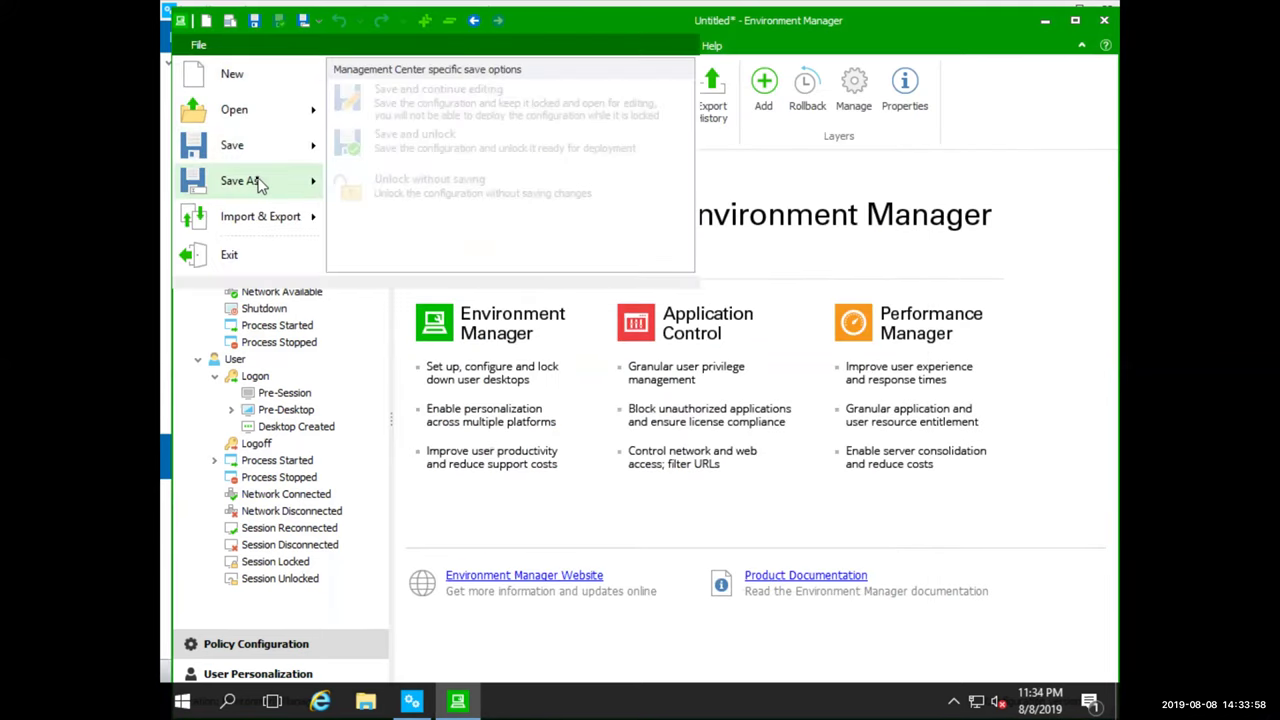
pyautogui.moveTo(257, 183)
pyautogui.click(418, 165)
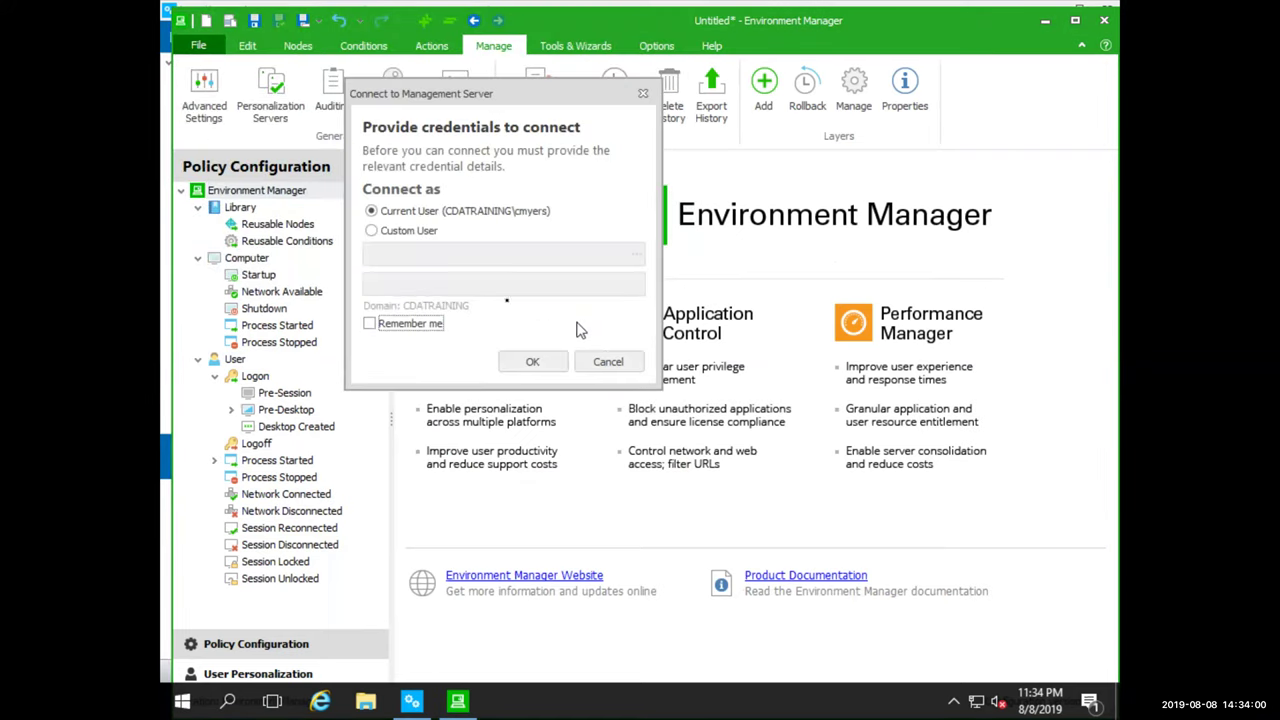
pyautogui.click(505, 366)
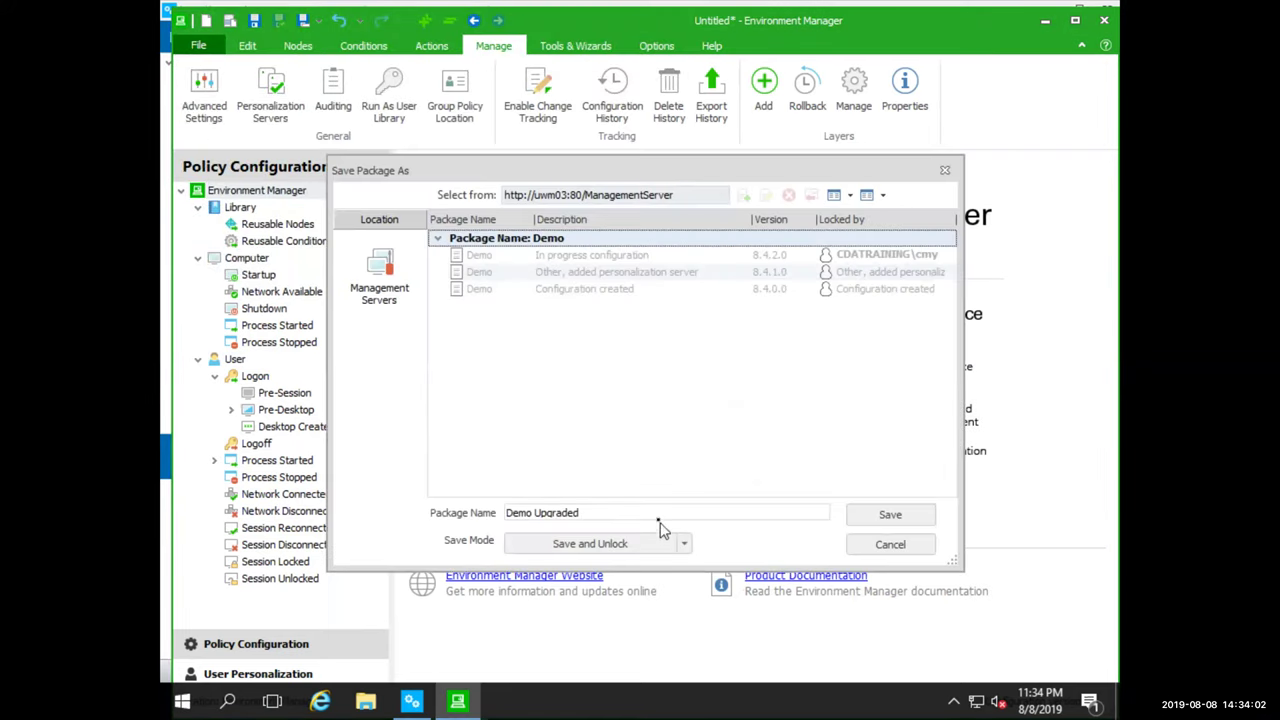
pyautogui.click(888, 514)
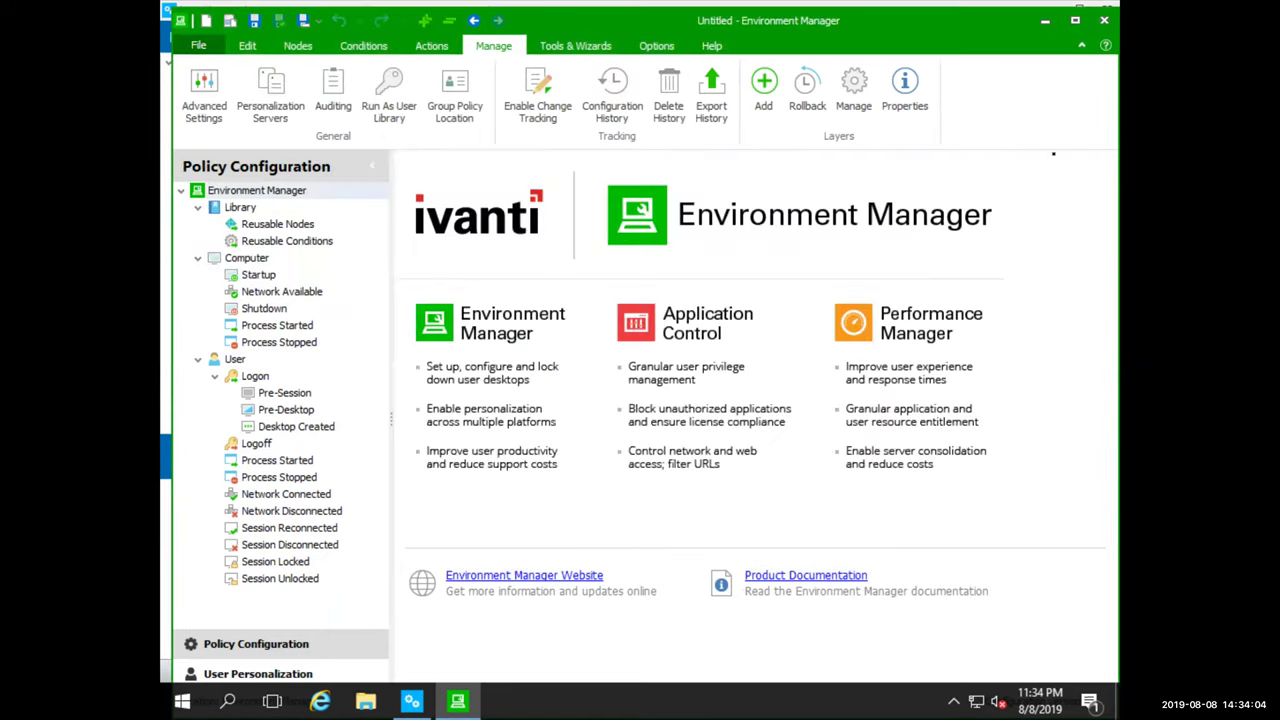
# Close Environment Manager and launch the Application Control console from the Ivanti program group
pyautogui.click(1106, 22)
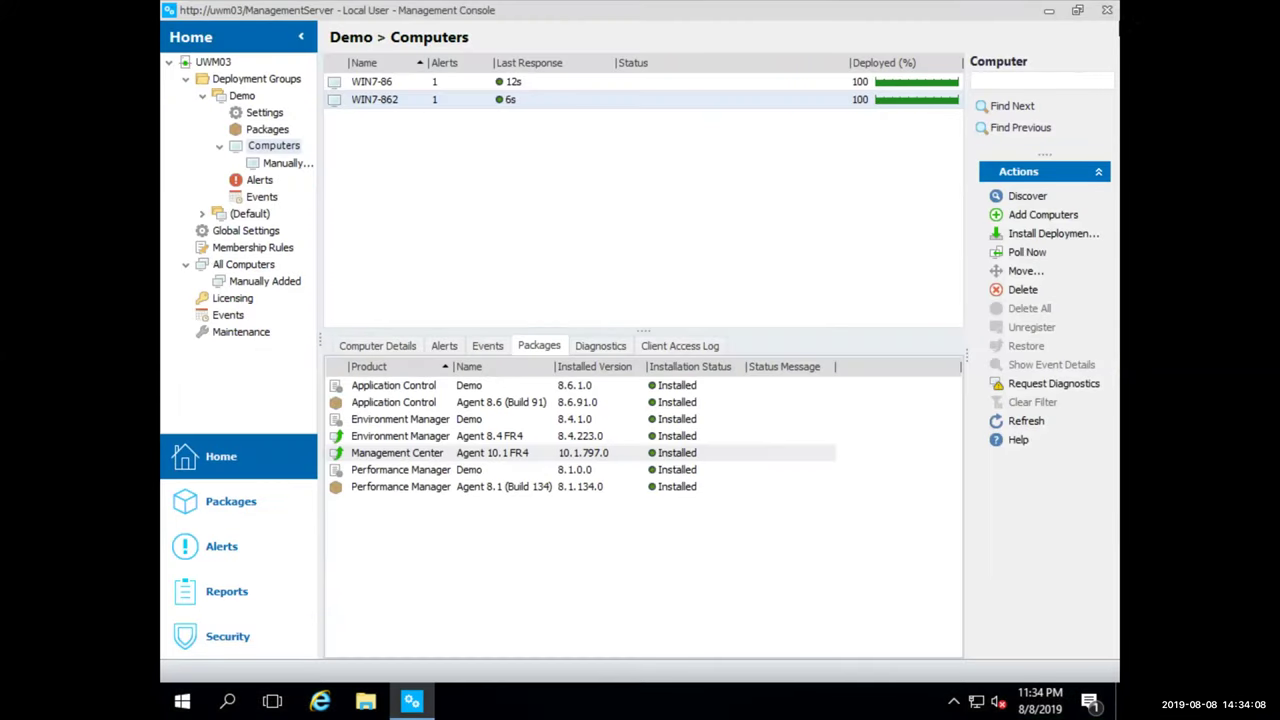
pyautogui.click(182, 700)
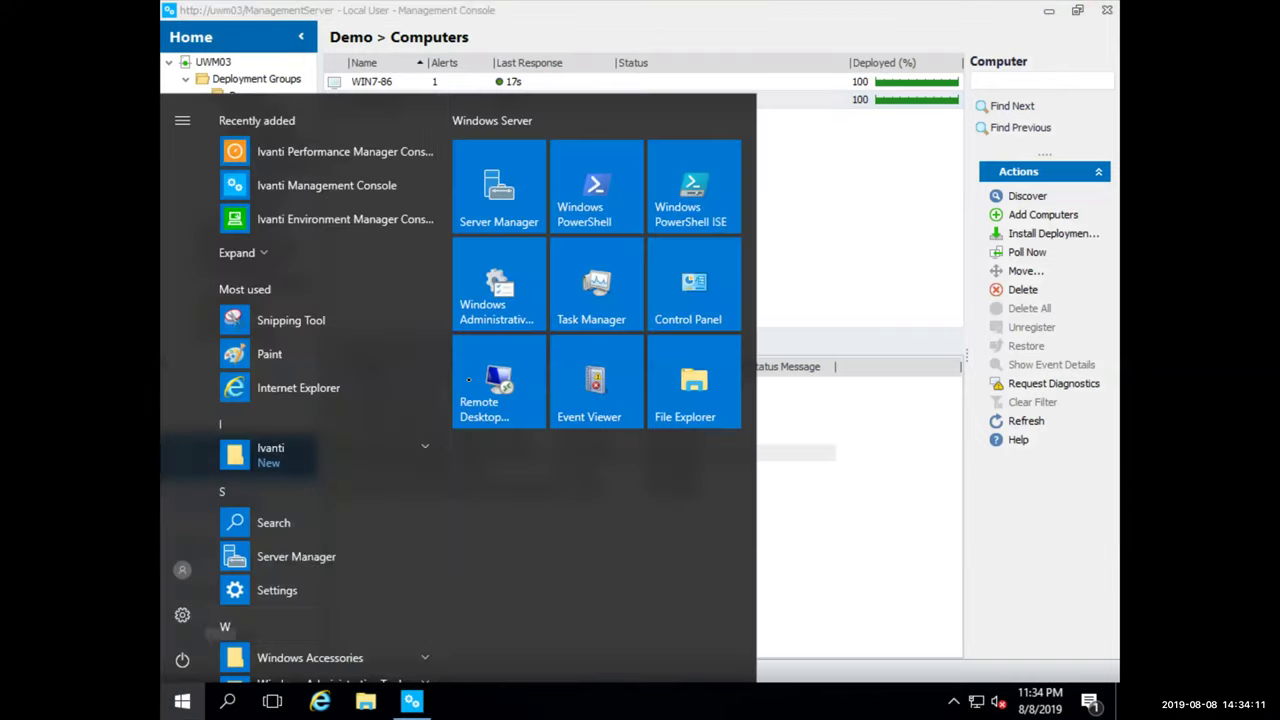
pyautogui.click(311, 455)
pyautogui.click(309, 496)
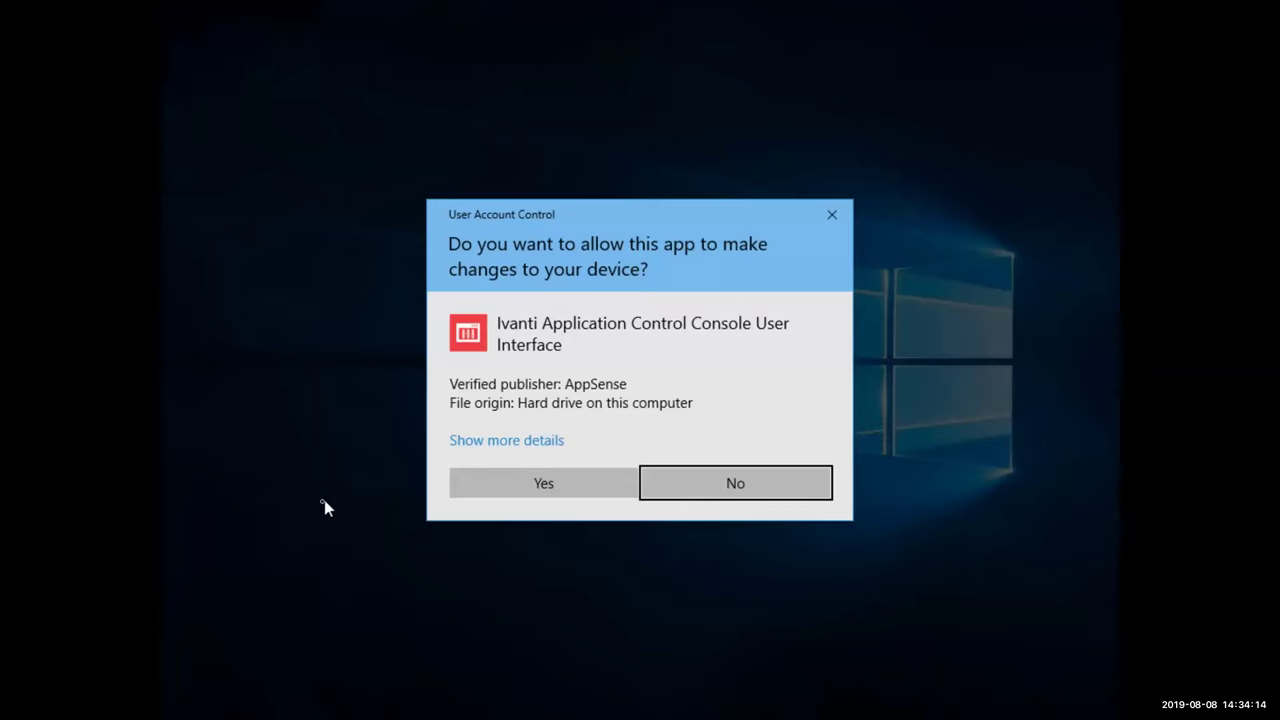
pyautogui.click(546, 490)
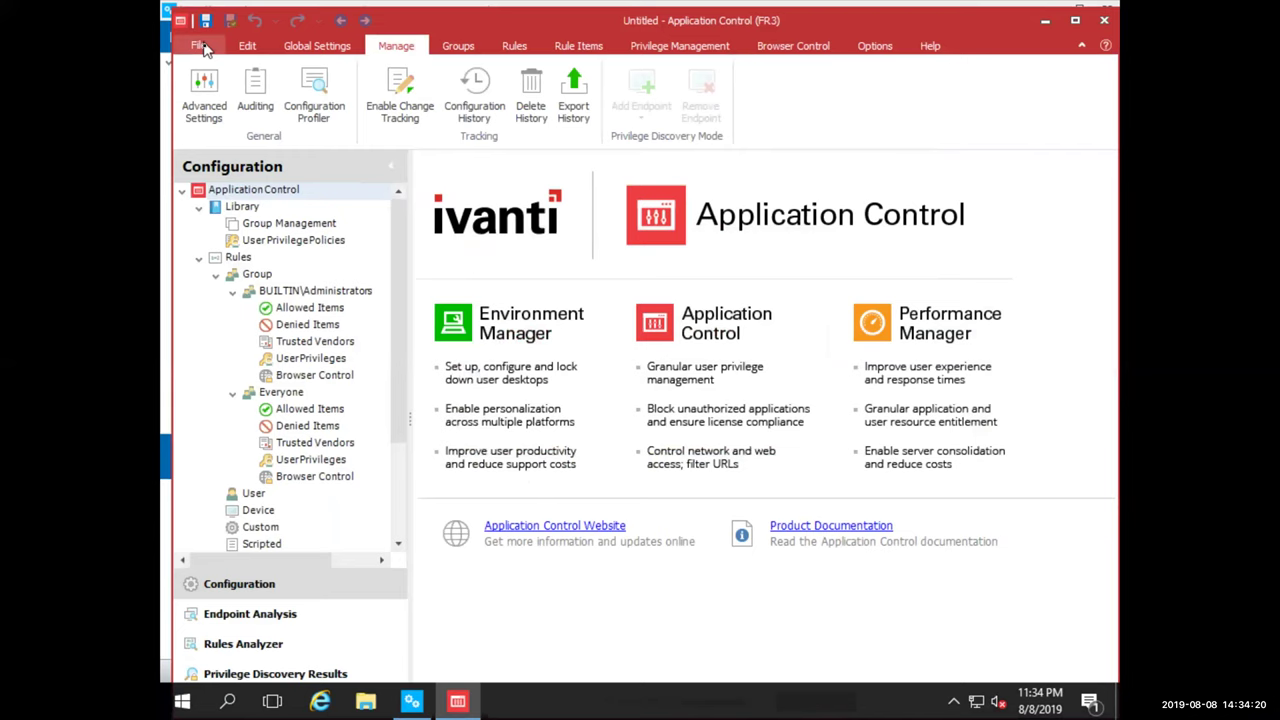
# Open the latest Demo configuration from the Management Center and acknowledge the upgrade notice
pyautogui.click(198, 45)
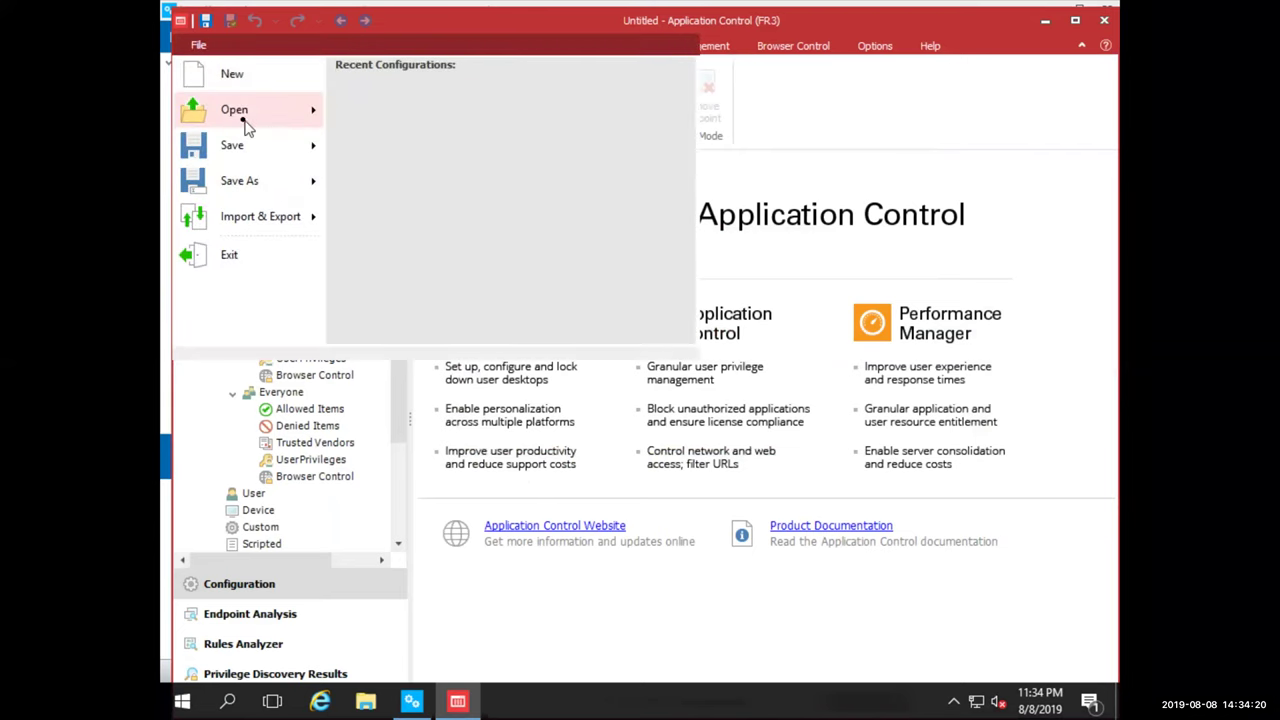
pyautogui.moveTo(247, 127)
pyautogui.click(444, 140)
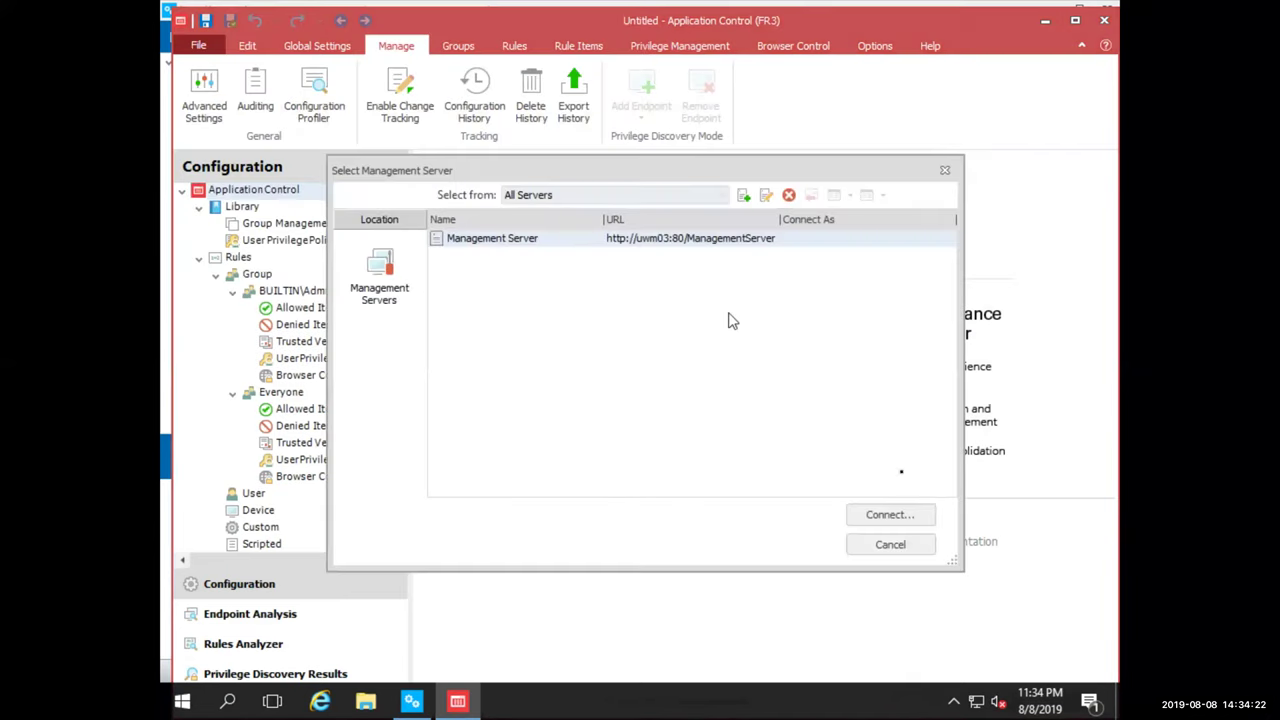
pyautogui.click(900, 514)
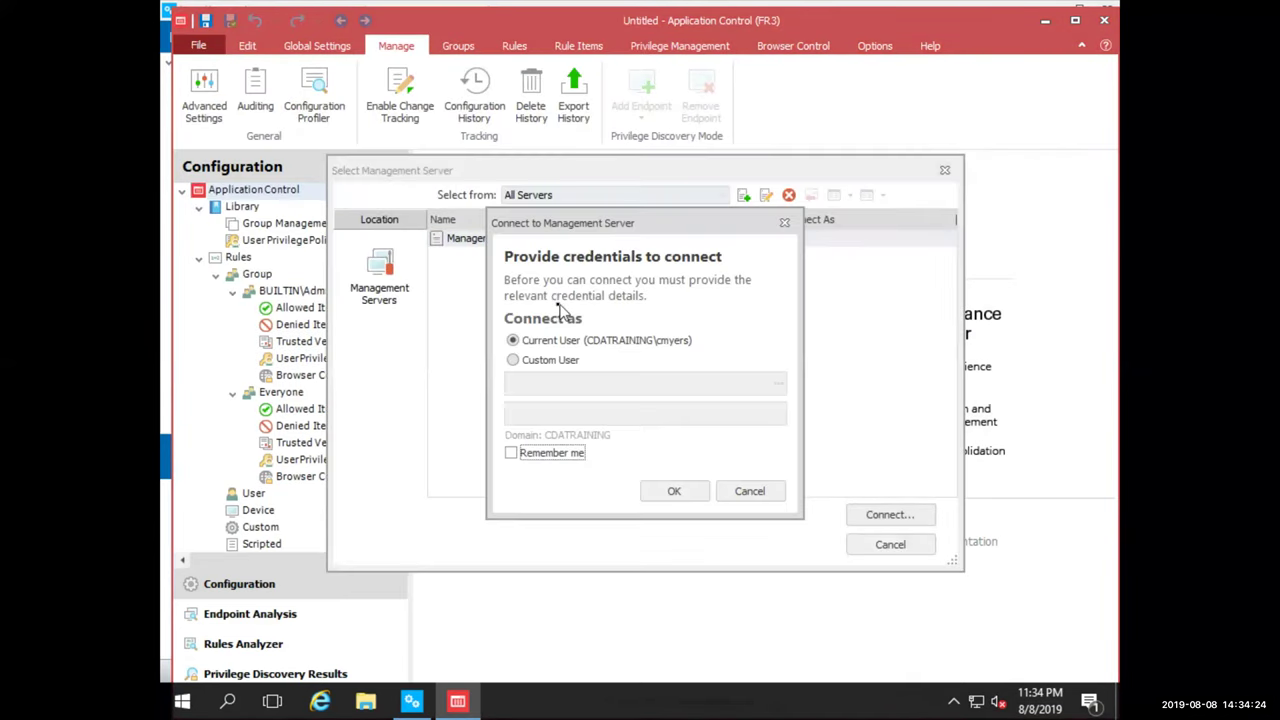
pyautogui.click(678, 490)
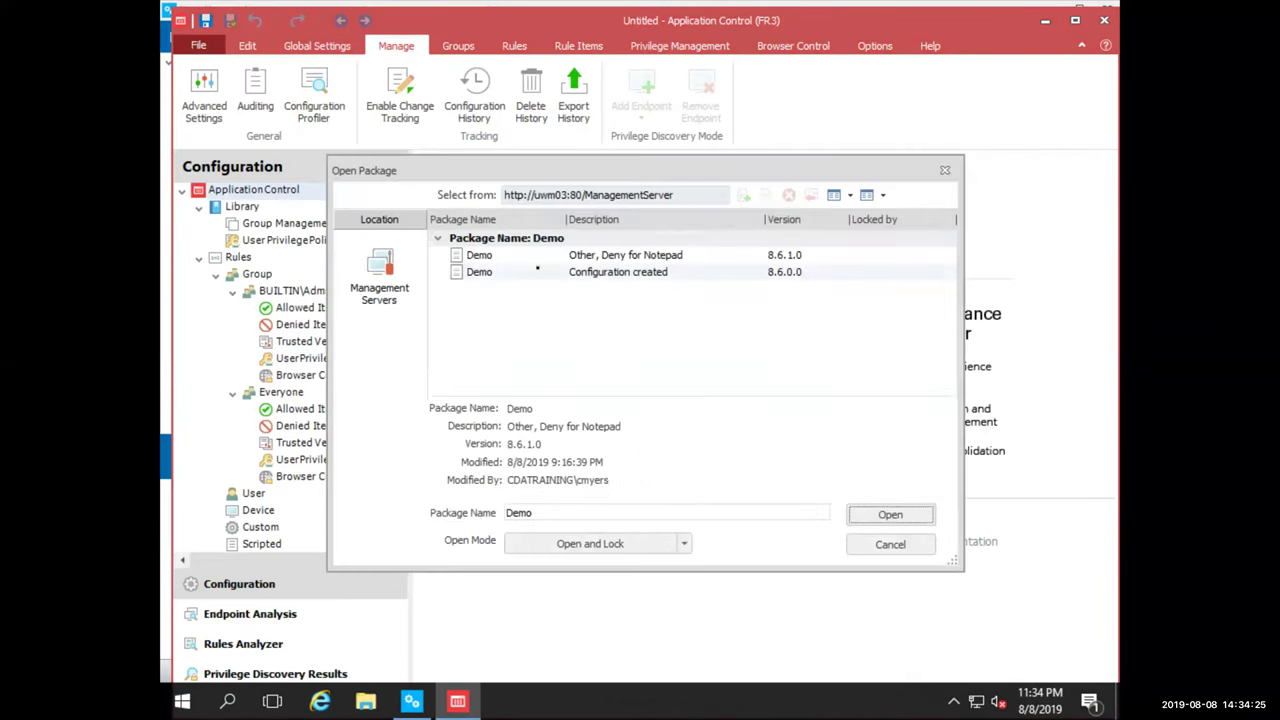
pyautogui.click(893, 518)
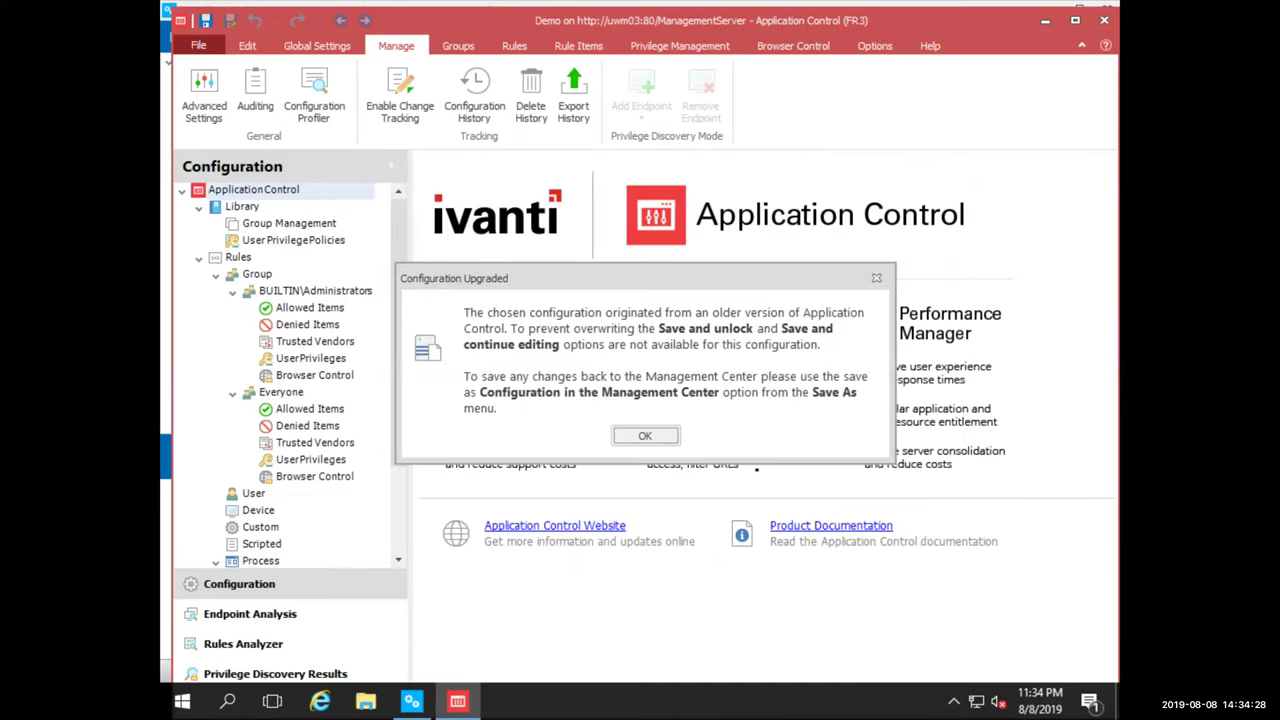
pyautogui.click(645, 436)
# Save the Application Control configuration to the Management Center as Demo 10.1 and close the console
pyautogui.click(199, 45)
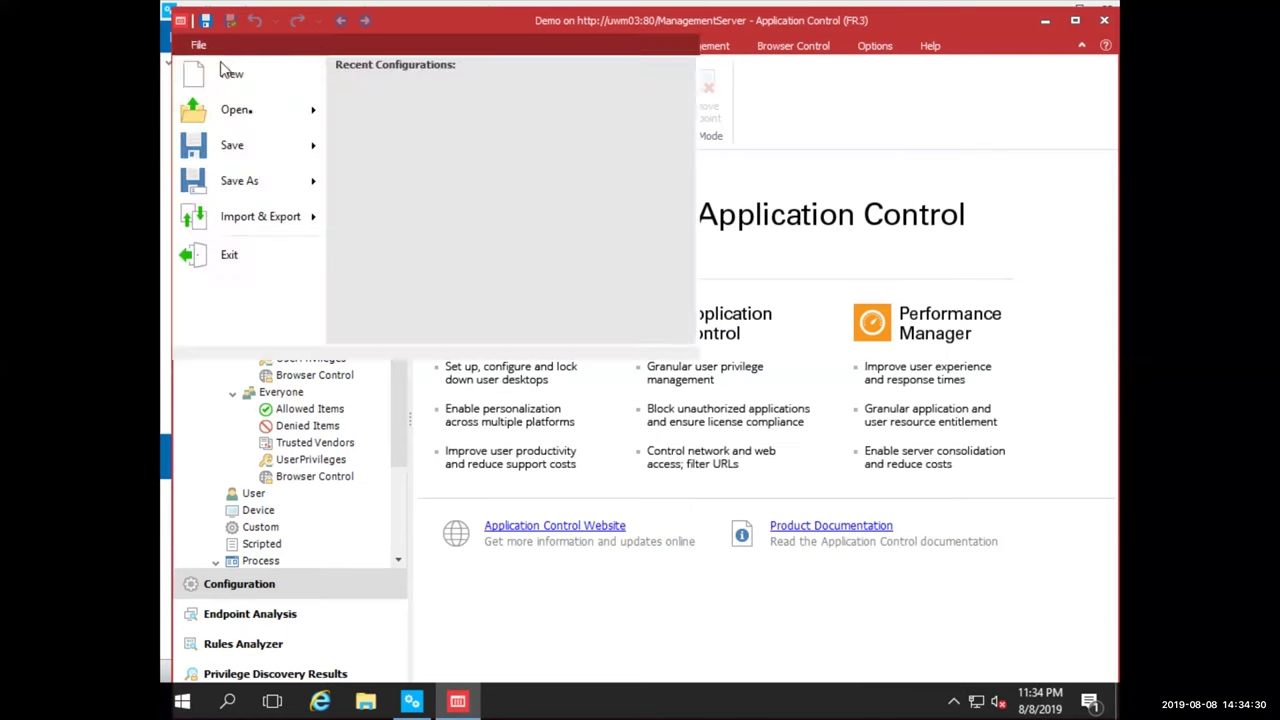
pyautogui.moveTo(250, 181)
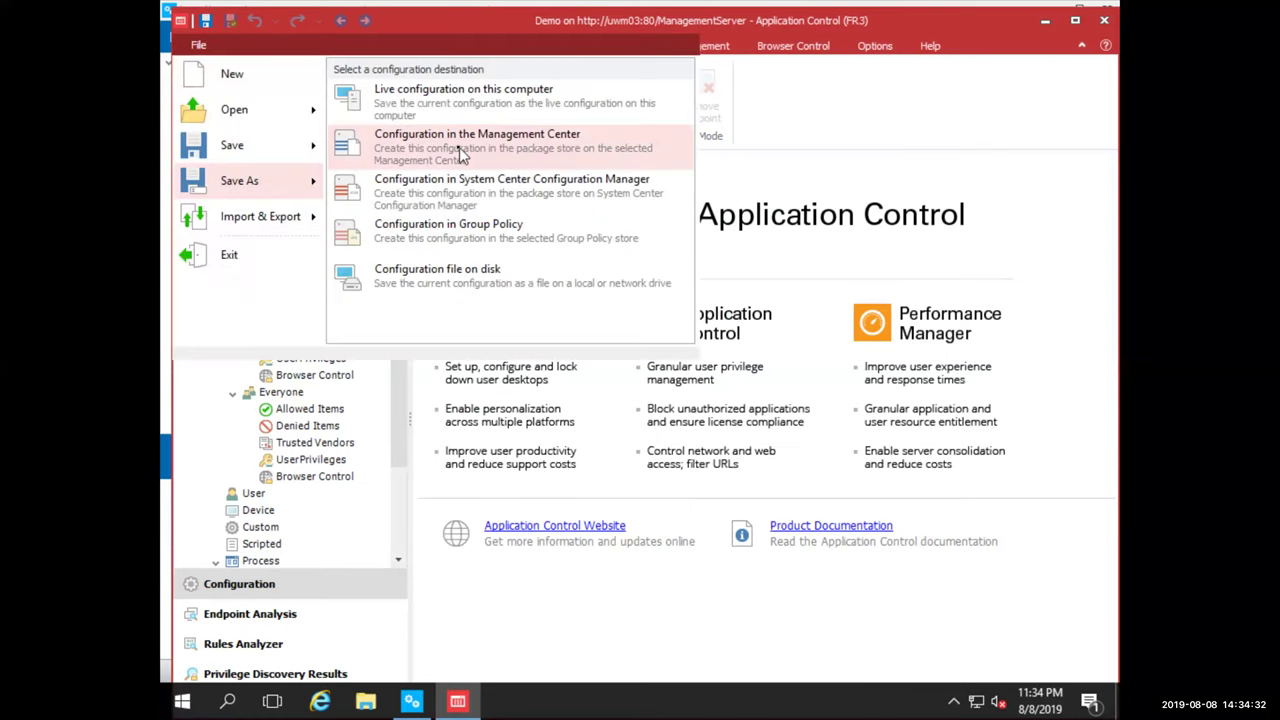
pyautogui.click(459, 147)
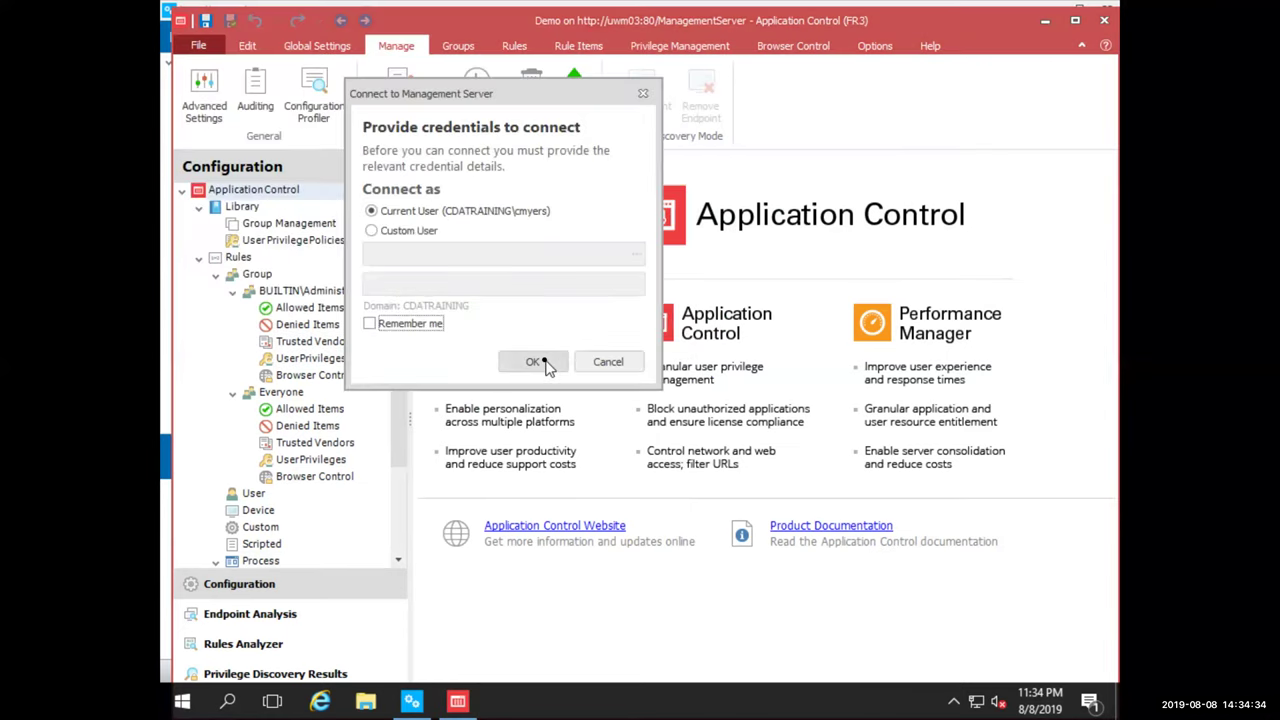
pyautogui.click(540, 363)
pyautogui.click(671, 514)
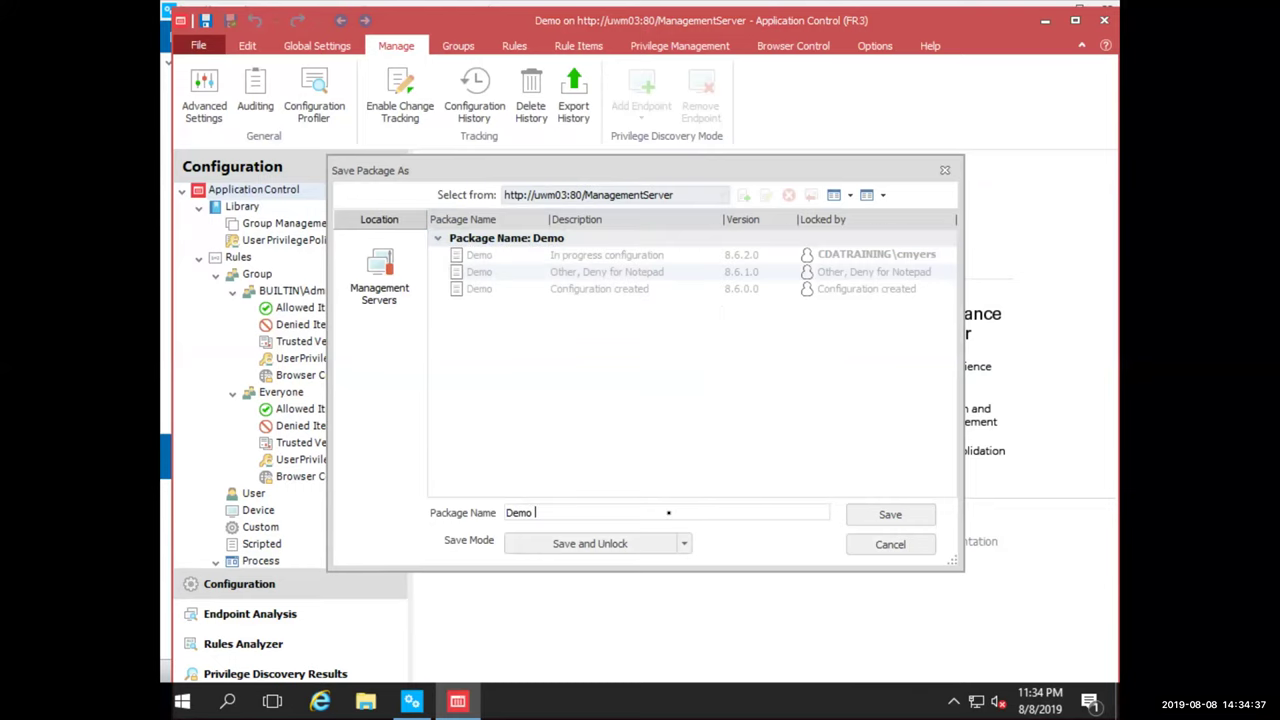
pyautogui.click(853, 516)
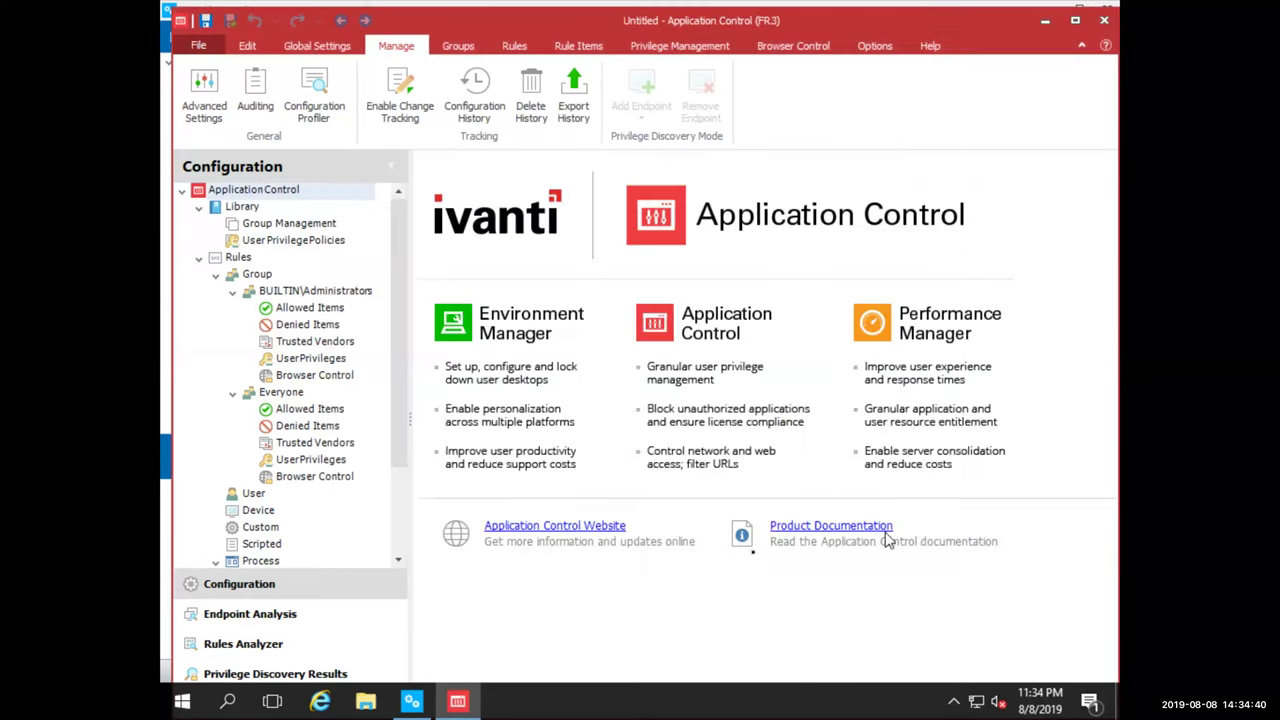
pyautogui.click(1104, 20)
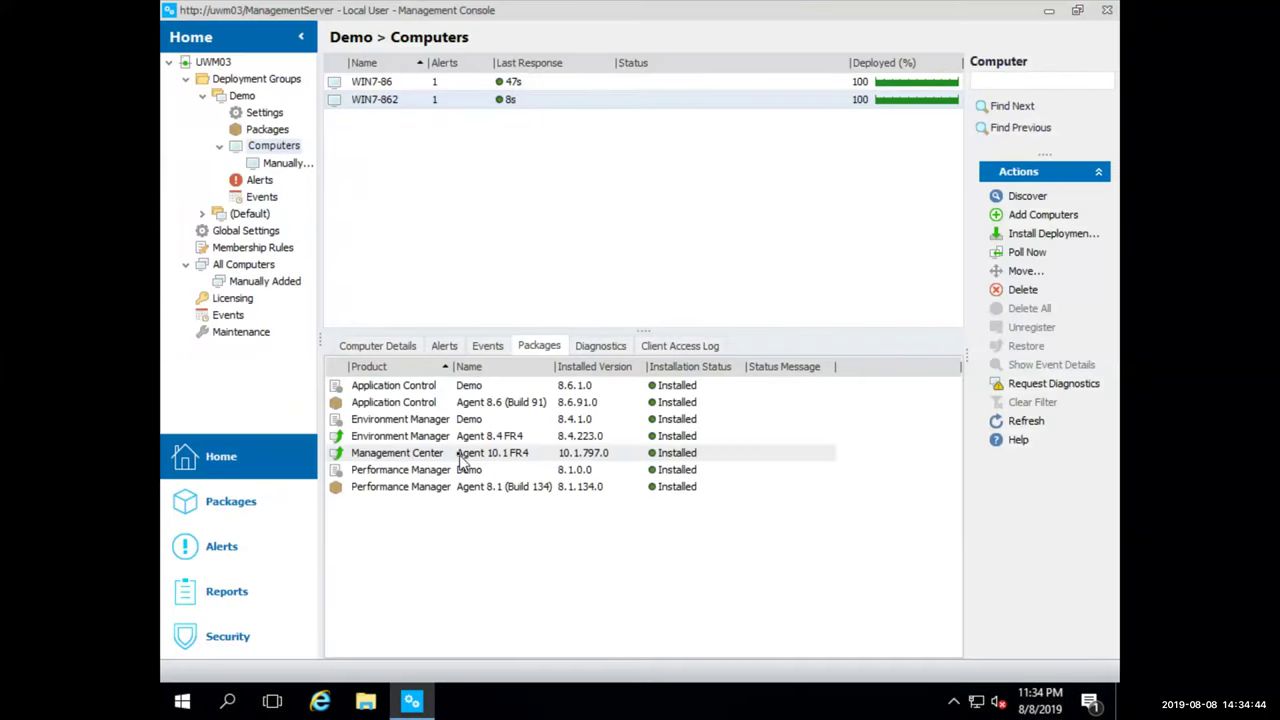
# Set Application Control to the 10.1 HF4 (FR3) 32/64-bit agents, keeping the 8.6 Demo configuration Revision 1
pyautogui.click(262, 130)
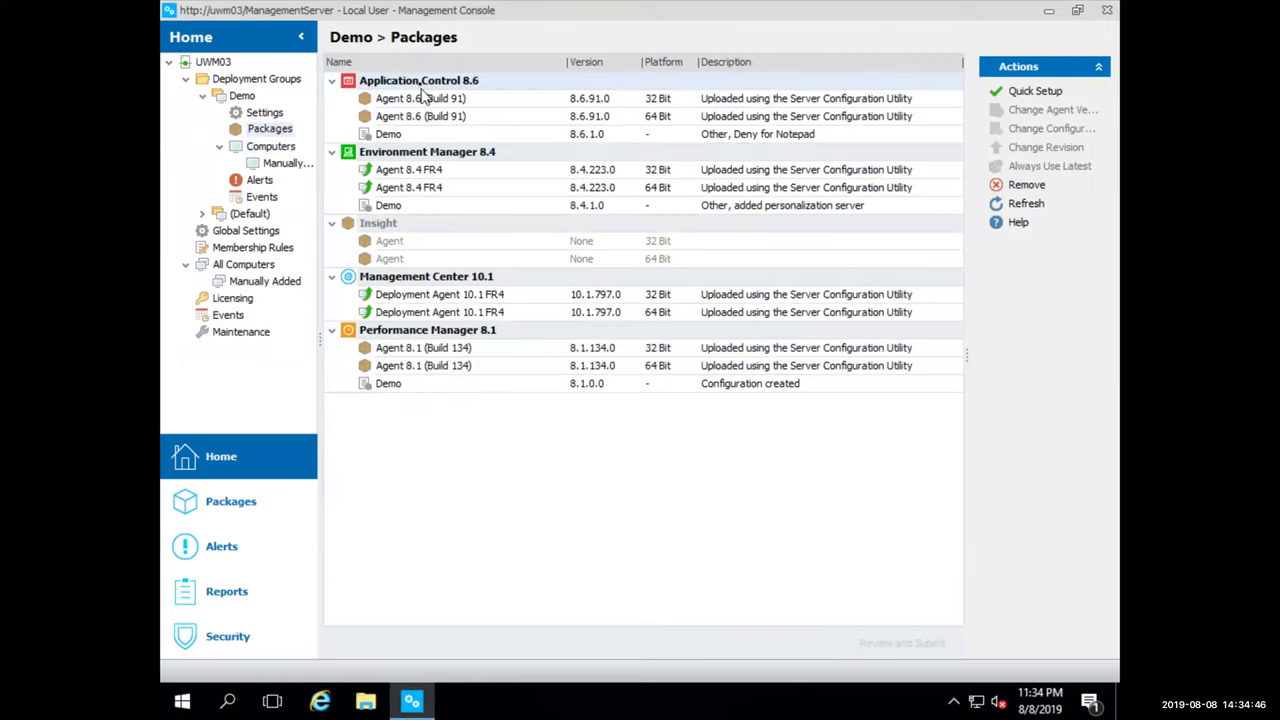
pyautogui.rightClick(424, 88)
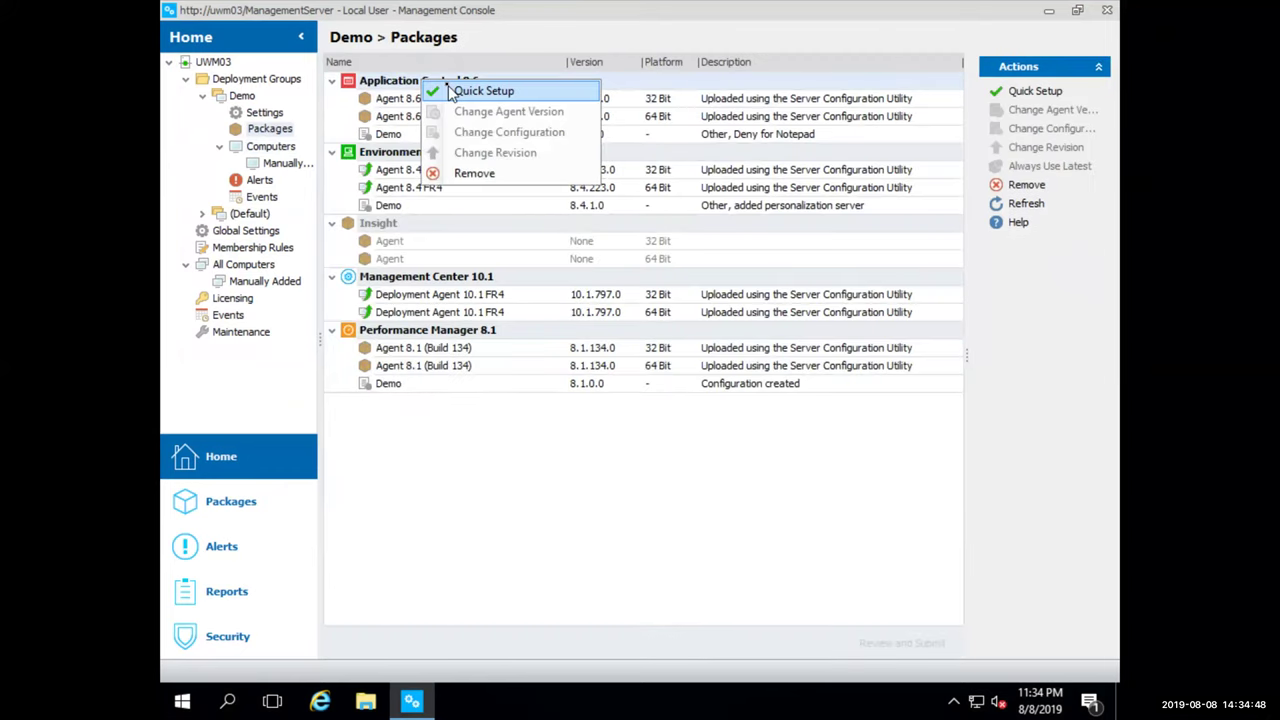
pyautogui.click(484, 91)
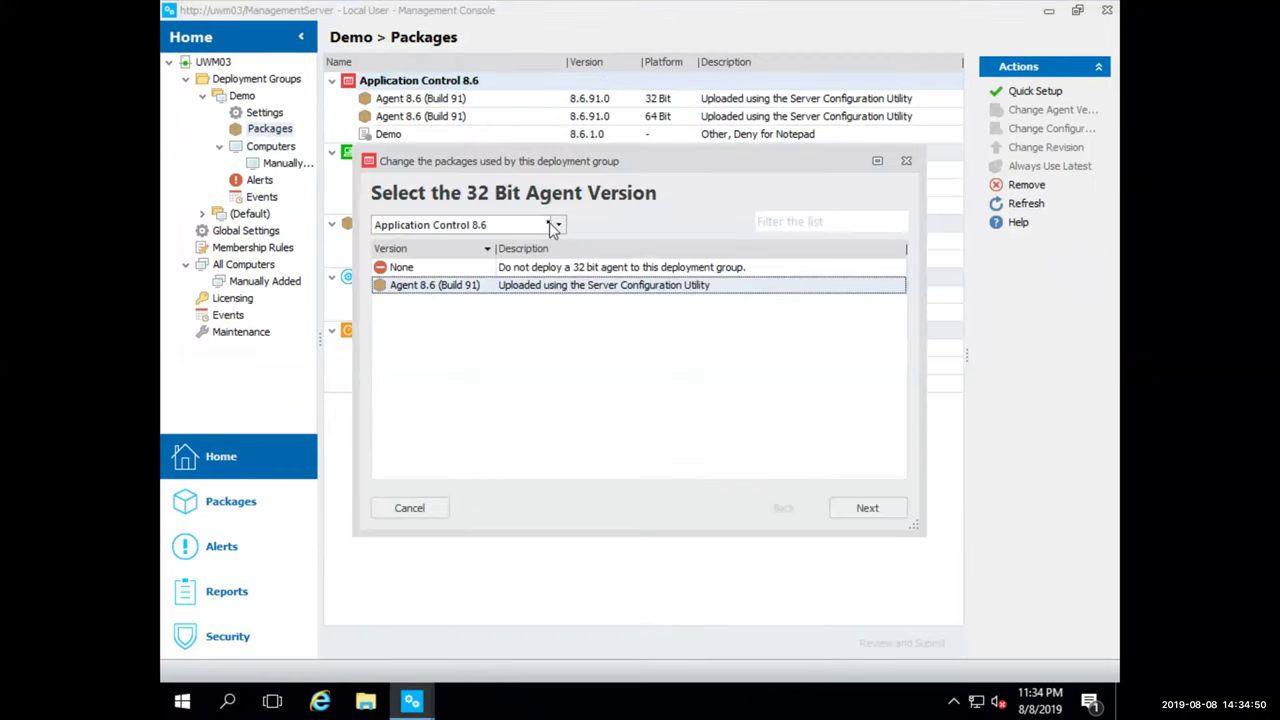
pyautogui.click(556, 225)
pyautogui.click(521, 242)
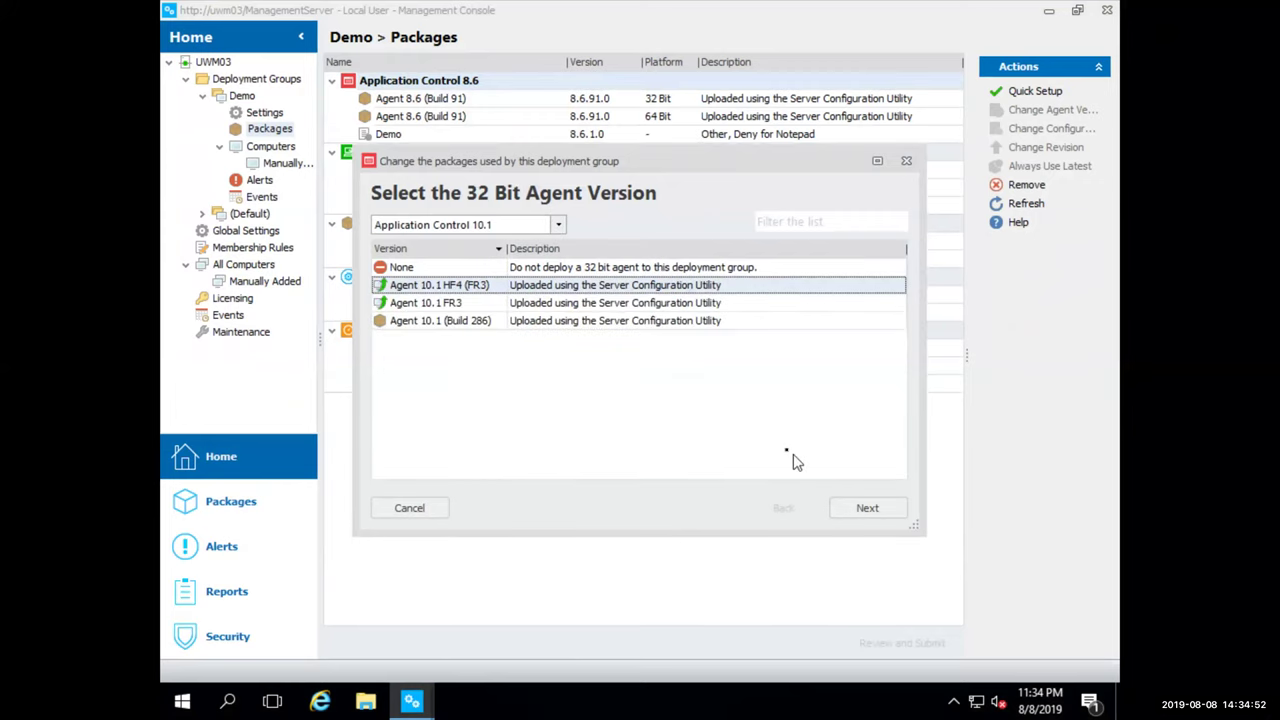
pyautogui.click(848, 502)
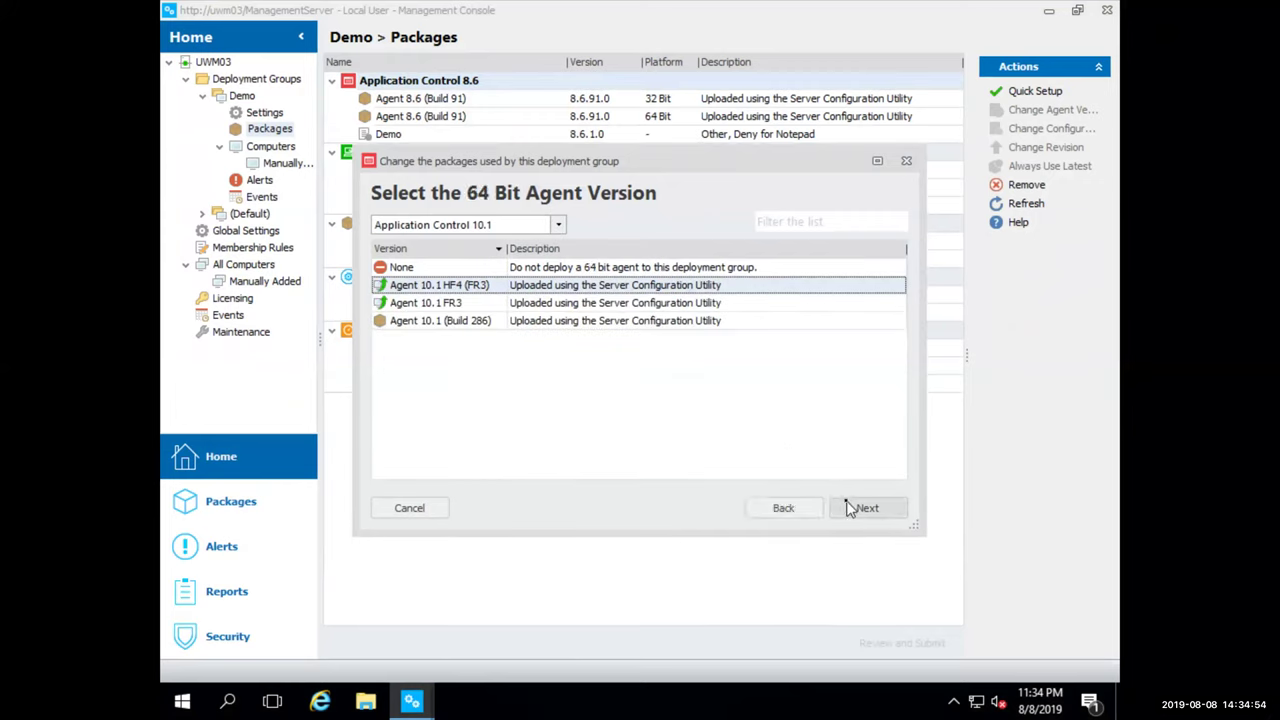
pyautogui.click(852, 505)
pyautogui.click(558, 226)
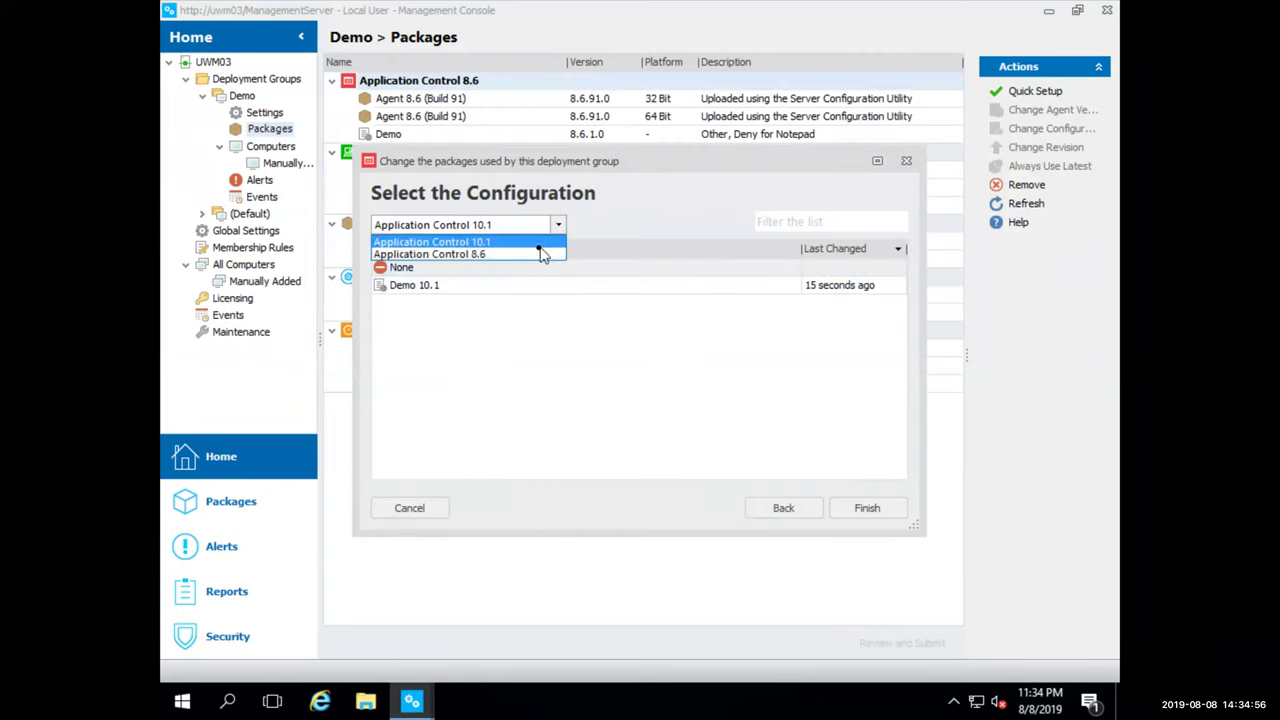
pyautogui.click(545, 252)
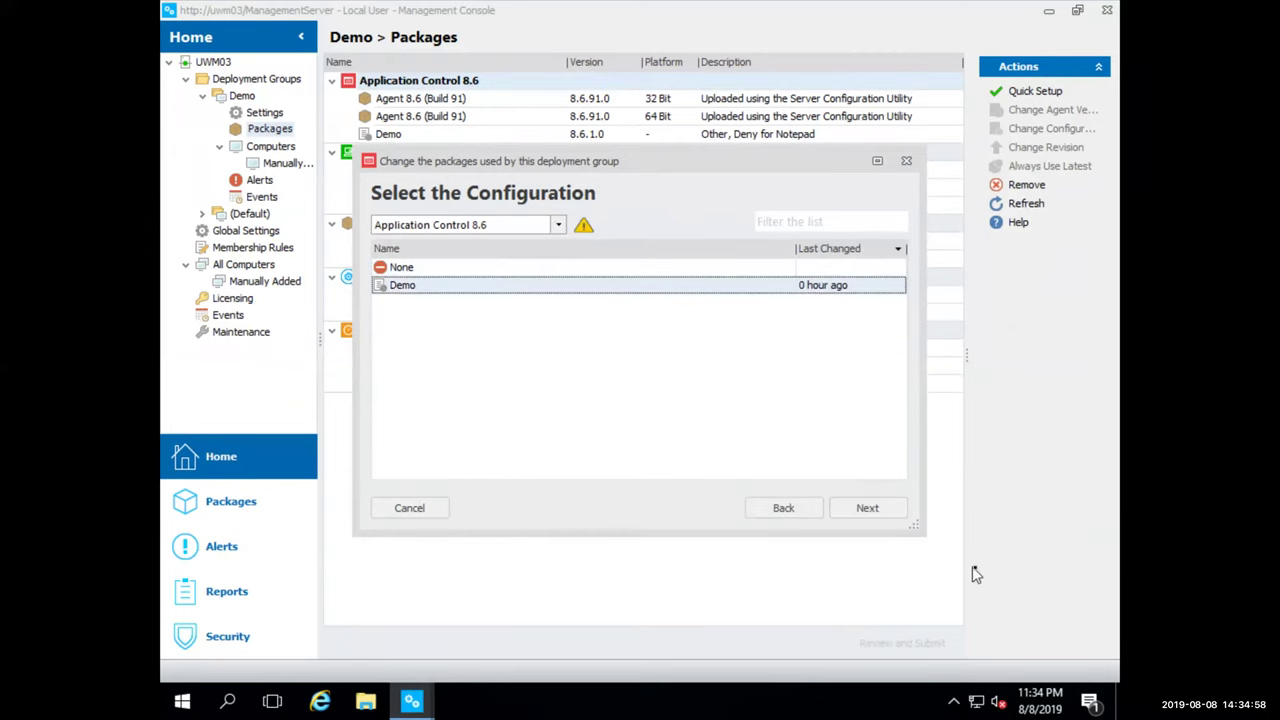
pyautogui.click(893, 515)
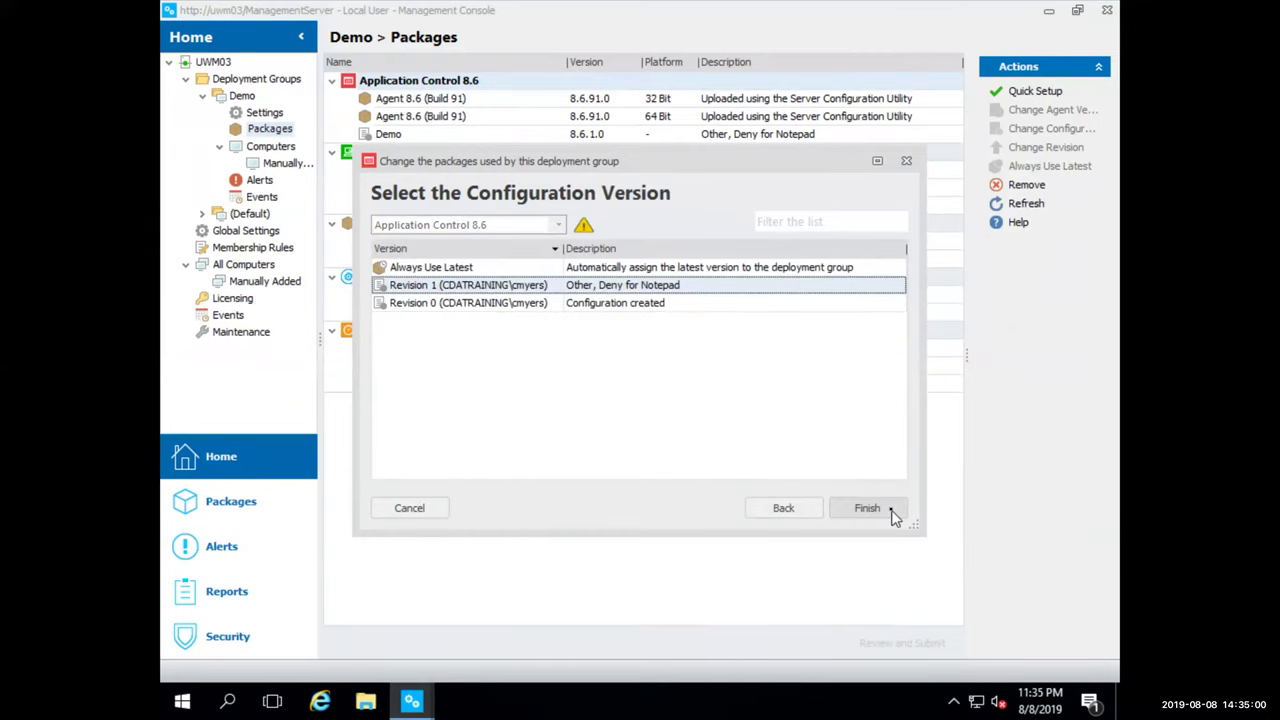
pyautogui.click(893, 513)
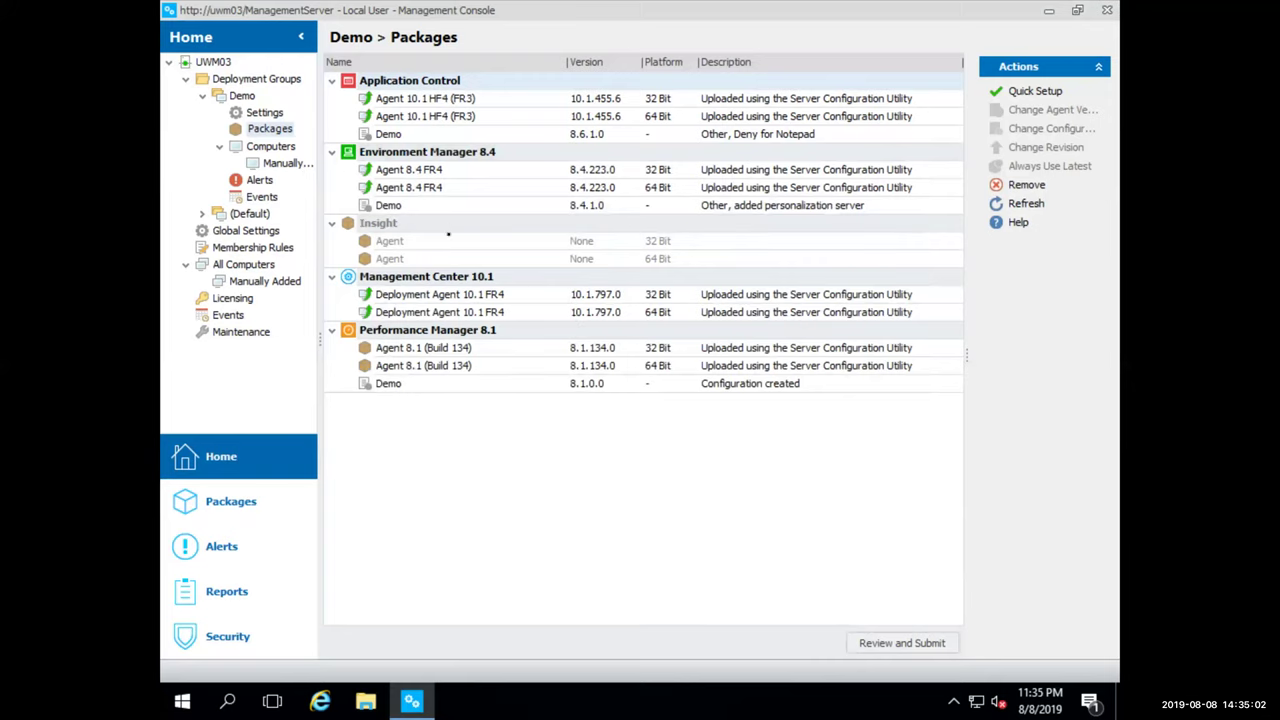
# Set Environment Manager to the 10.1 32/64-bit agents, keeping the 8.4 Demo configuration Revision 1
pyautogui.rightClick(441, 160)
pyautogui.click(458, 168)
pyautogui.click(530, 225)
pyautogui.click(532, 242)
pyautogui.click(850, 506)
pyautogui.click(850, 506)
pyautogui.click(558, 225)
pyautogui.click(537, 254)
pyautogui.click(862, 502)
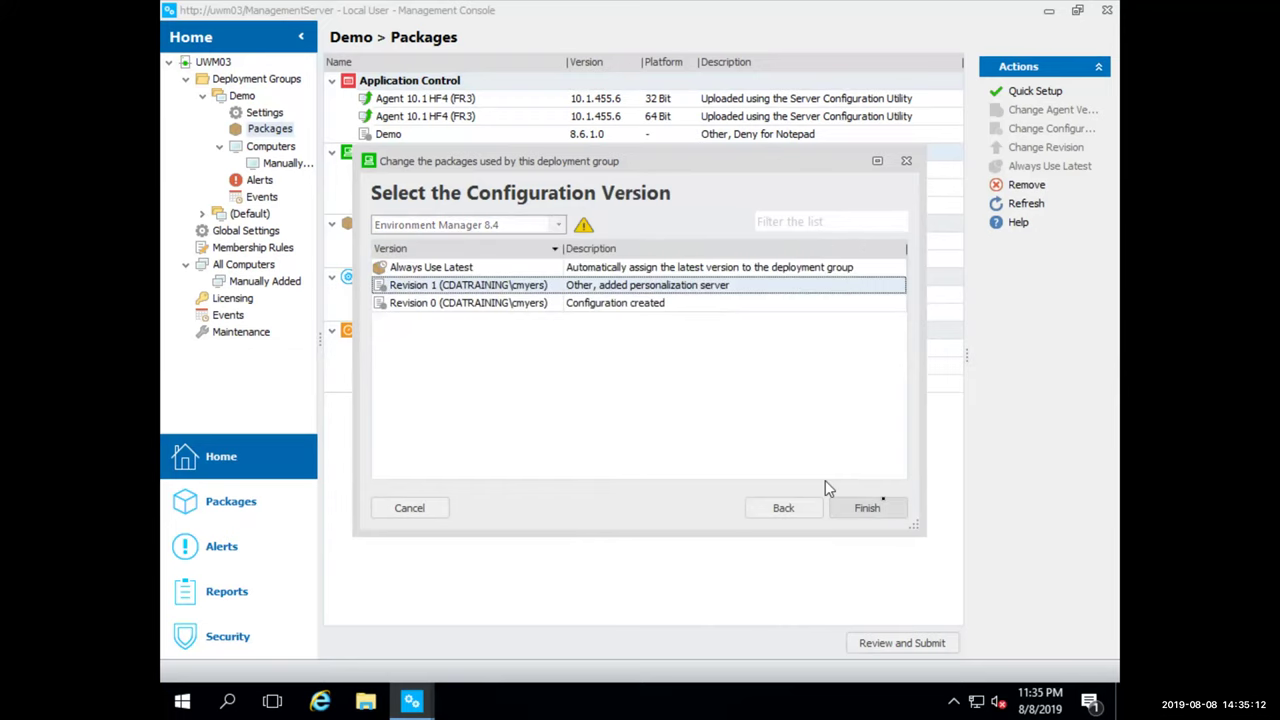
pyautogui.click(885, 506)
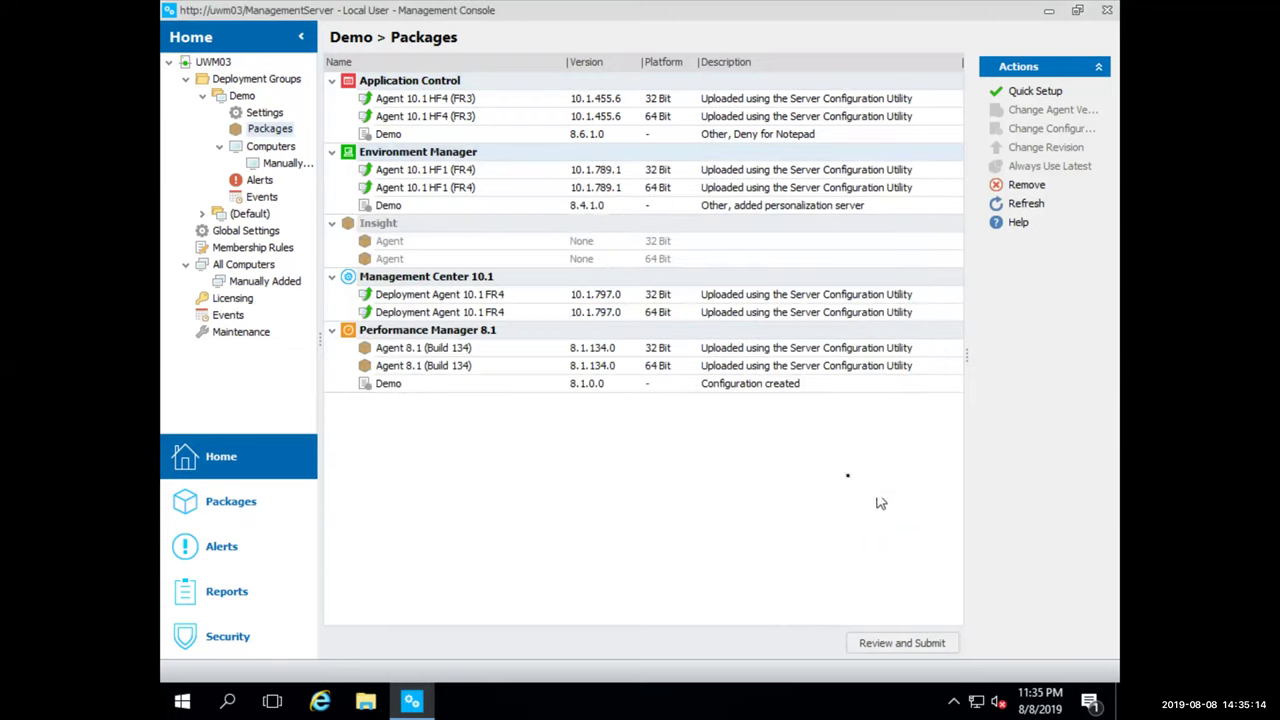
# Set Performance Manager to the 10.1 32/64-bit agents with the 8.1 Demo configuration, then review changes
pyautogui.rightClick(491, 331)
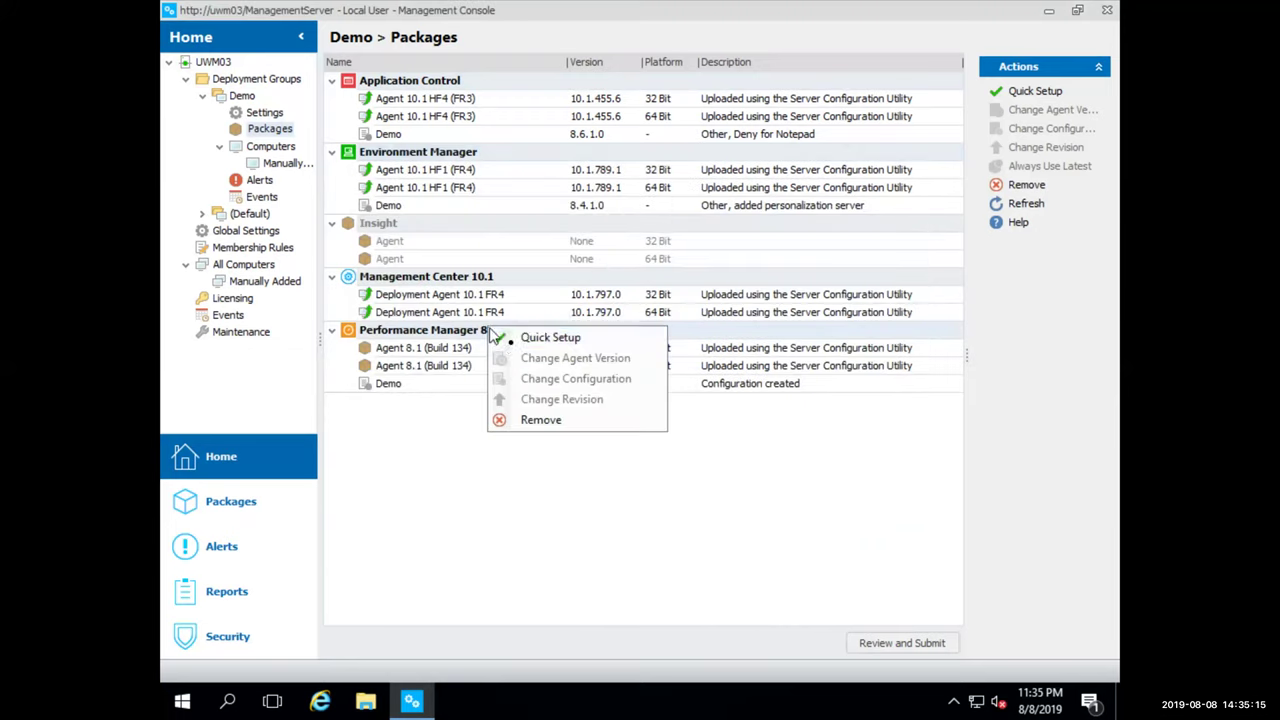
pyautogui.click(567, 341)
pyautogui.click(562, 225)
pyautogui.click(534, 250)
pyautogui.click(892, 514)
pyautogui.click(891, 516)
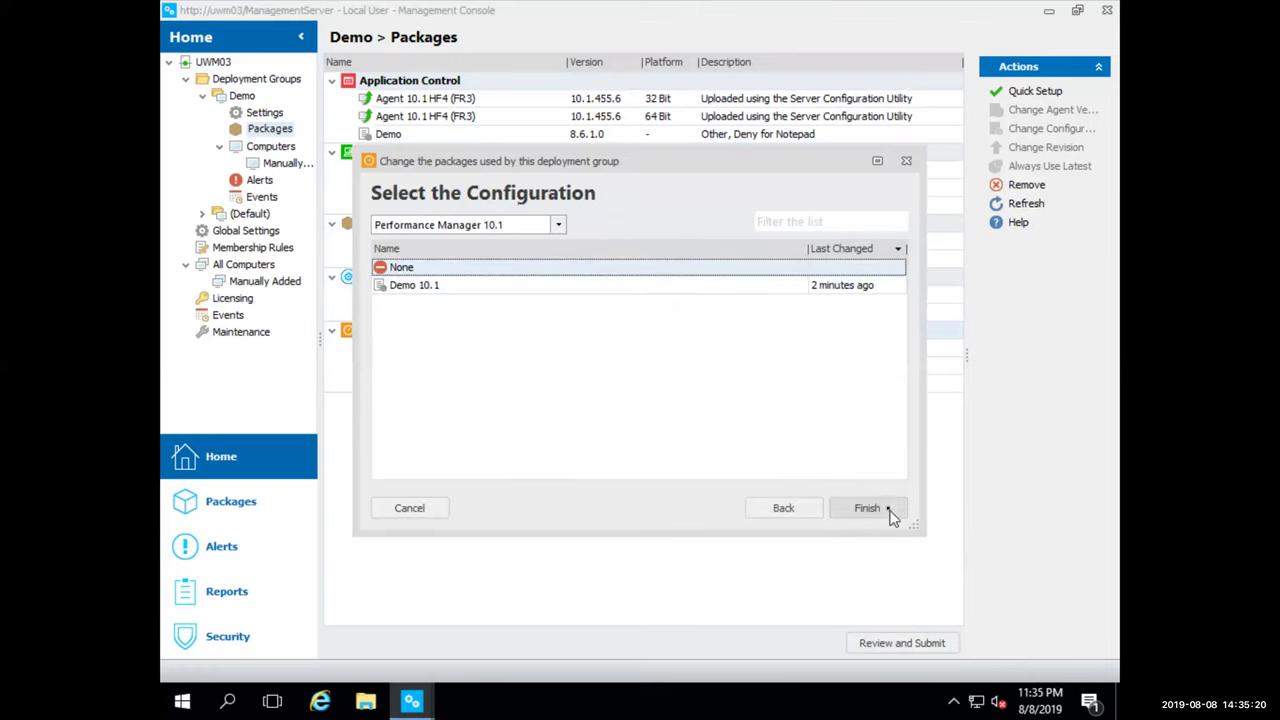
pyautogui.click(559, 226)
pyautogui.click(543, 253)
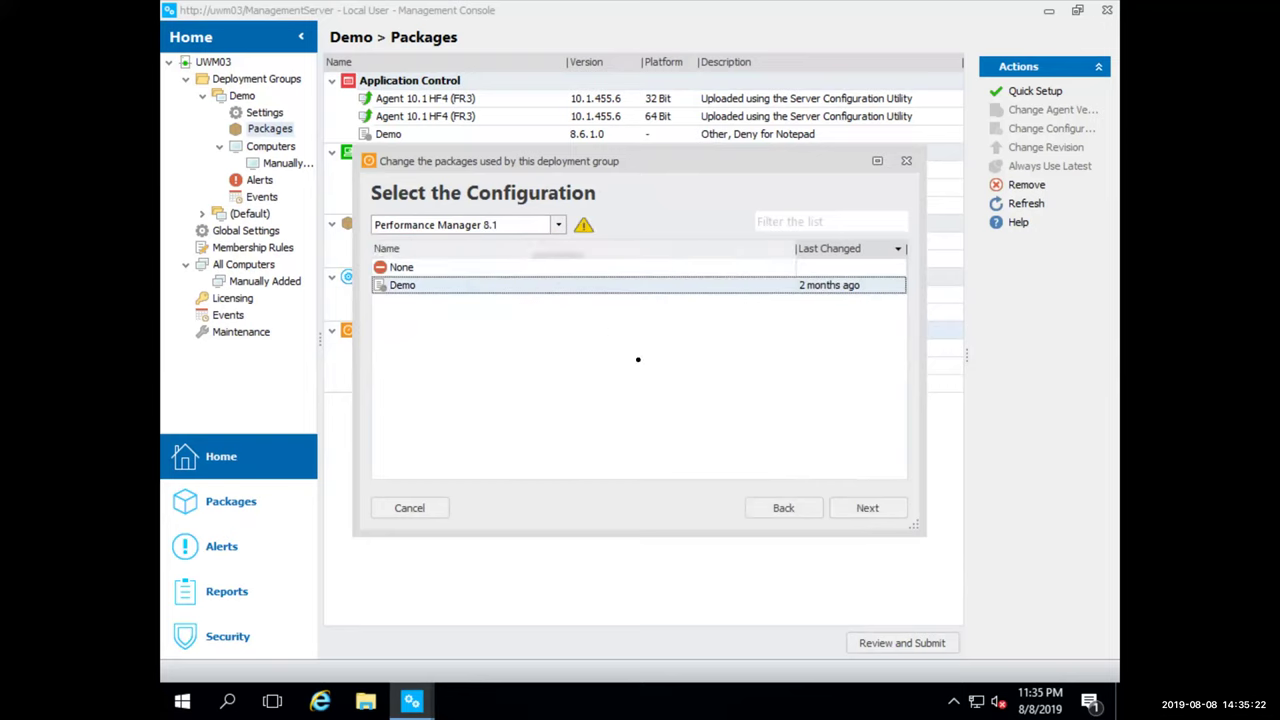
pyautogui.click(874, 514)
pyautogui.click(877, 515)
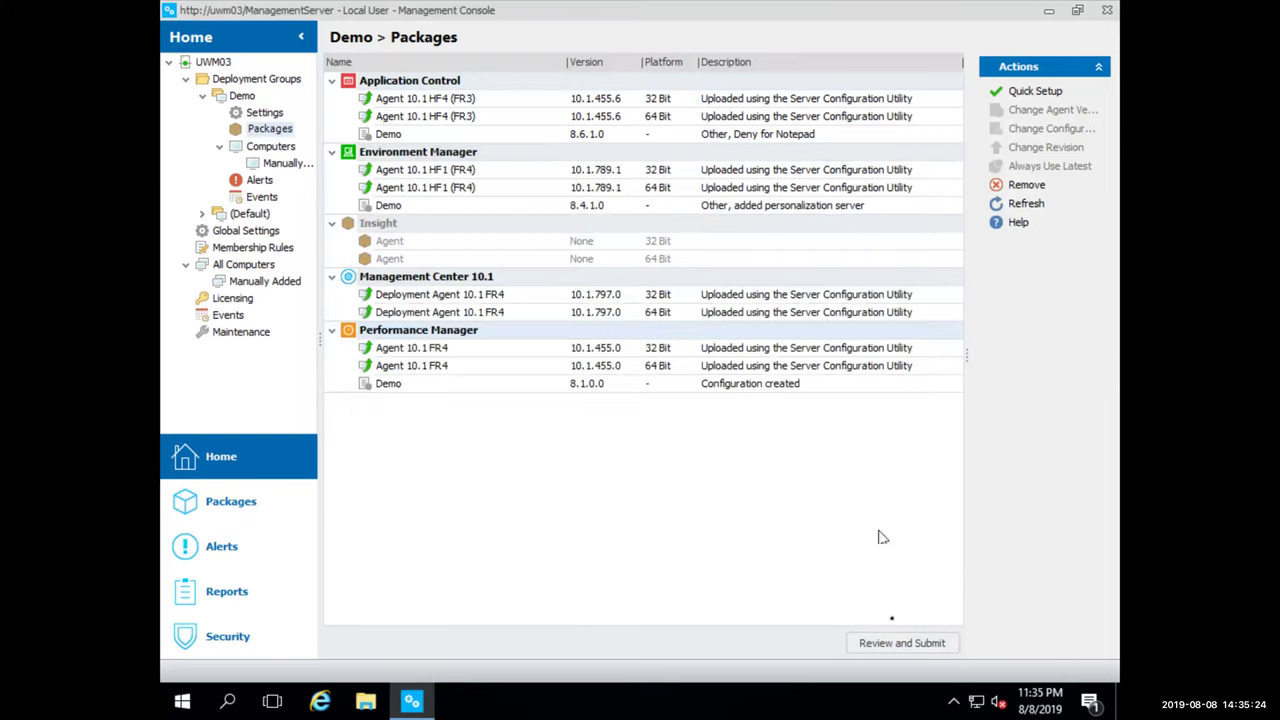
pyautogui.click(901, 643)
# Submit and confirm the Demo agent changes, then poll WIN7-862 and view its package status
pyautogui.click(957, 563)
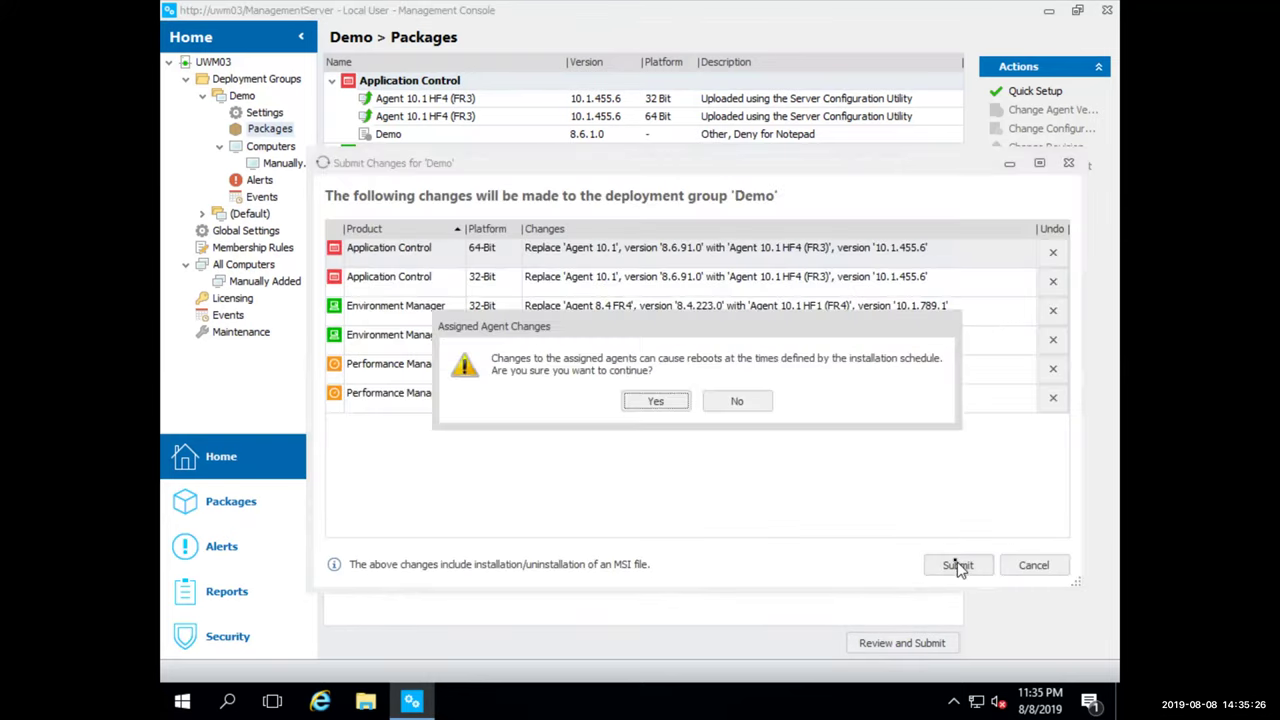
pyautogui.click(640, 401)
pyautogui.click(284, 150)
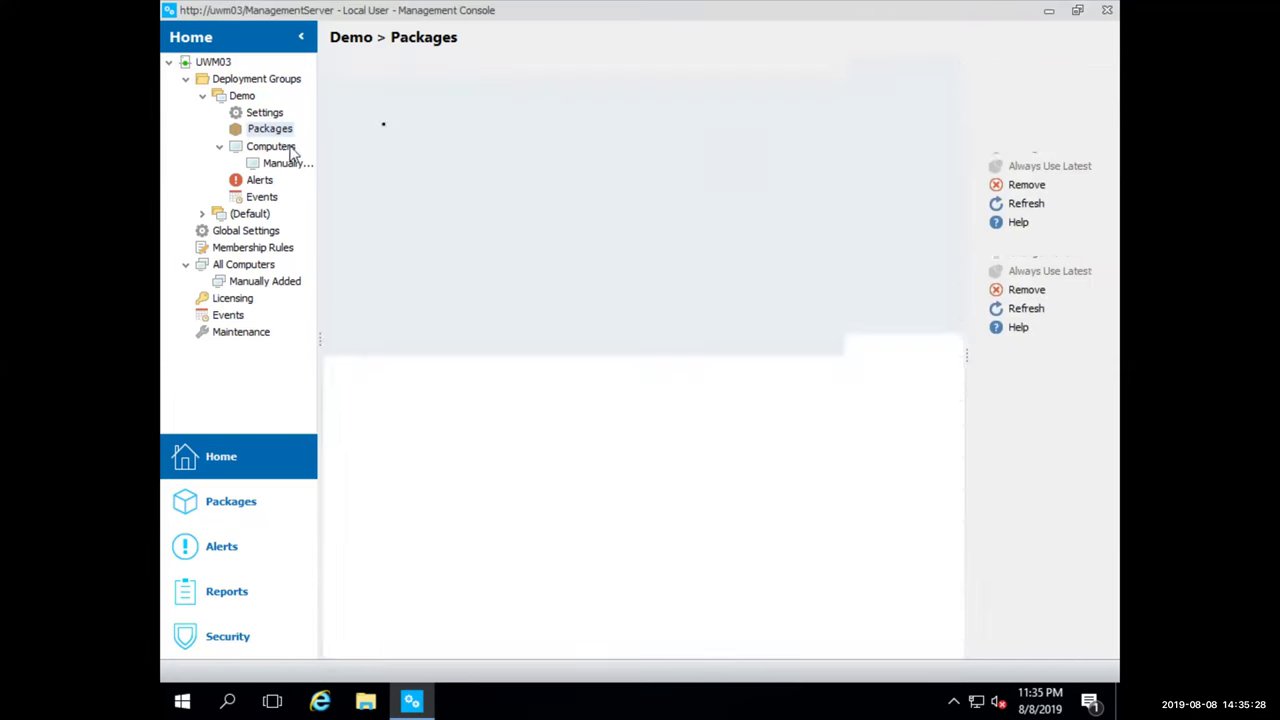
pyautogui.rightClick(460, 96)
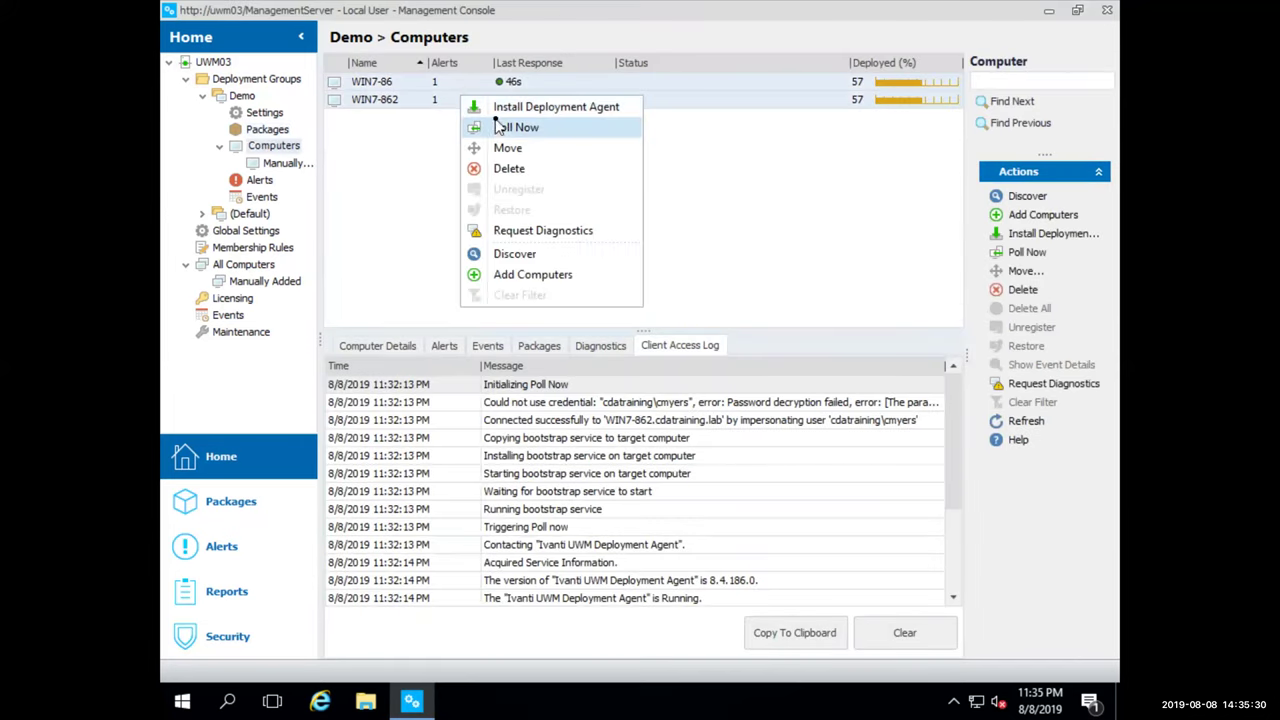
pyautogui.click(510, 127)
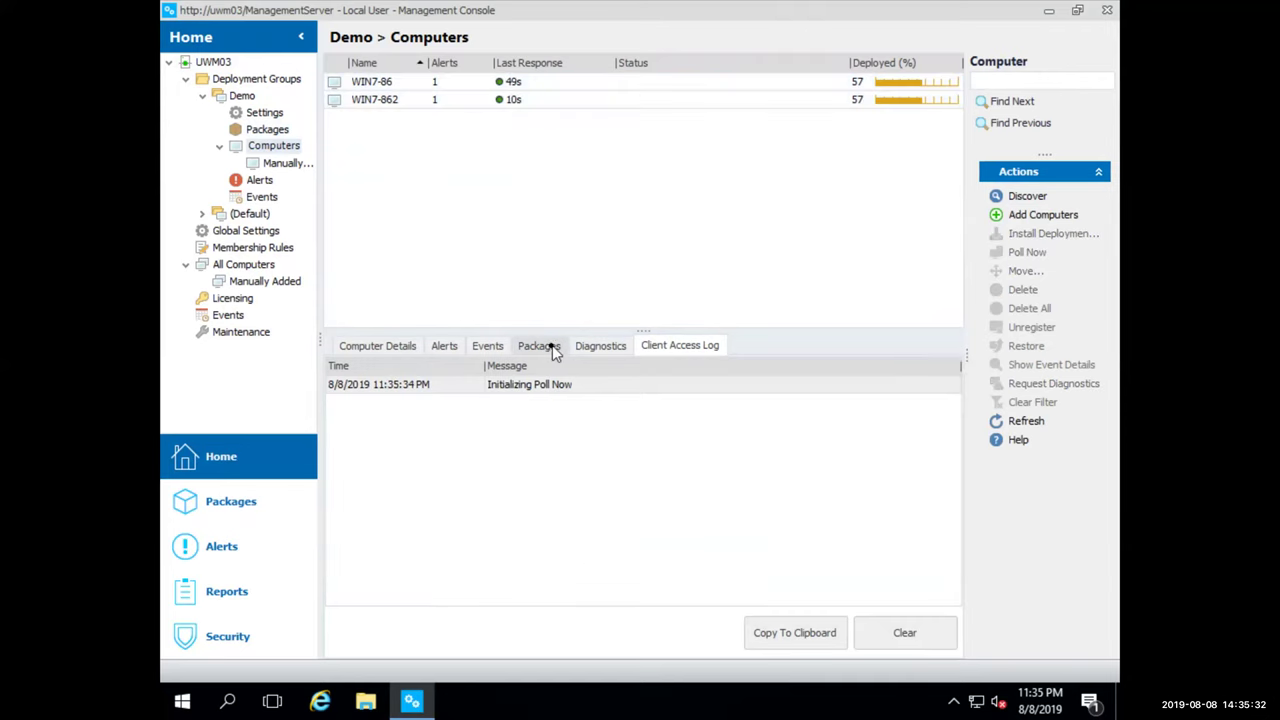
pyautogui.click(545, 345)
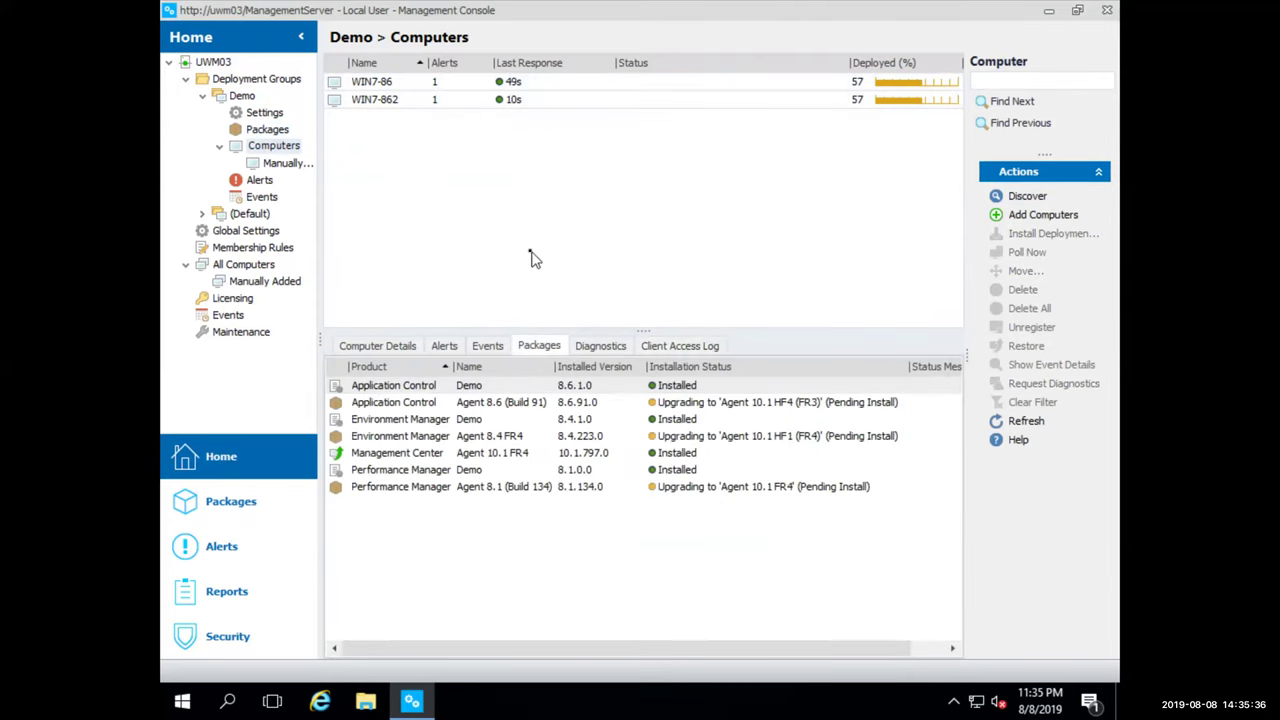
pyautogui.click(566, 99)
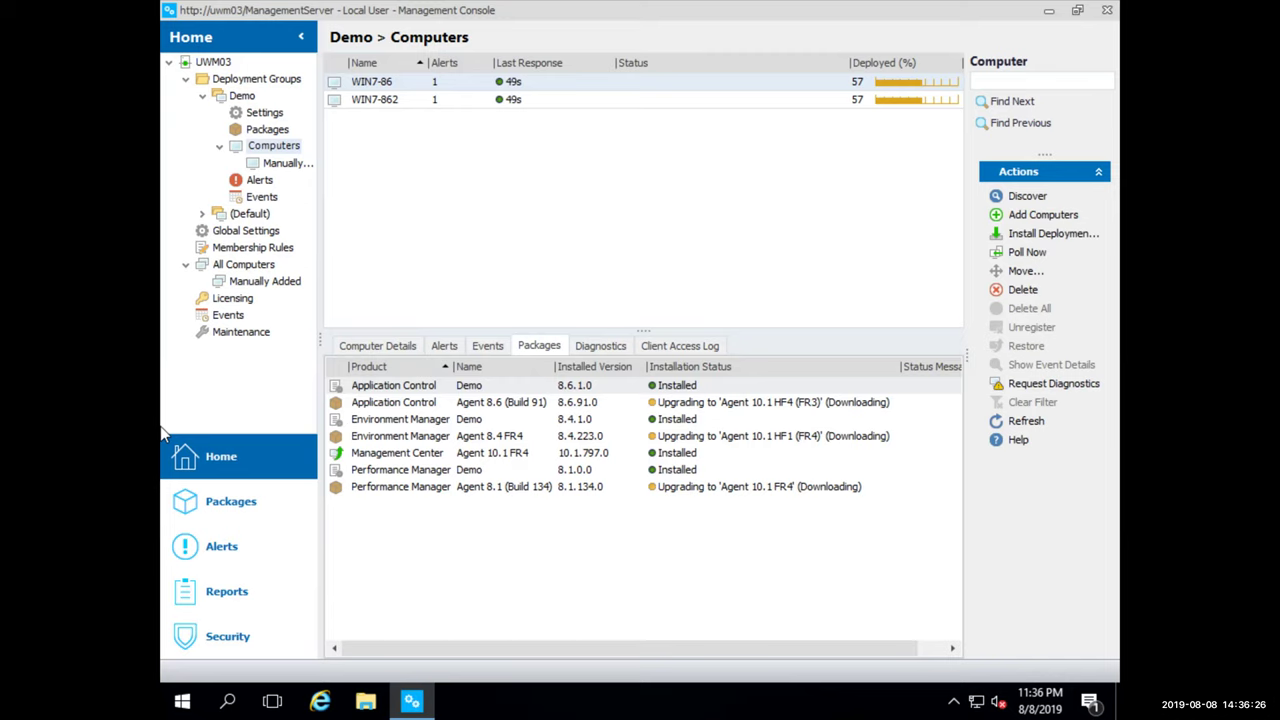
# Check the 10.1 agent upgrade status on WIN7-86 and WIN7-862 until they show pending install
pyautogui.click(628, 97)
pyautogui.keyDown('ctrl'); pyautogui.click(624, 87); pyautogui.keyUp('ctrl')
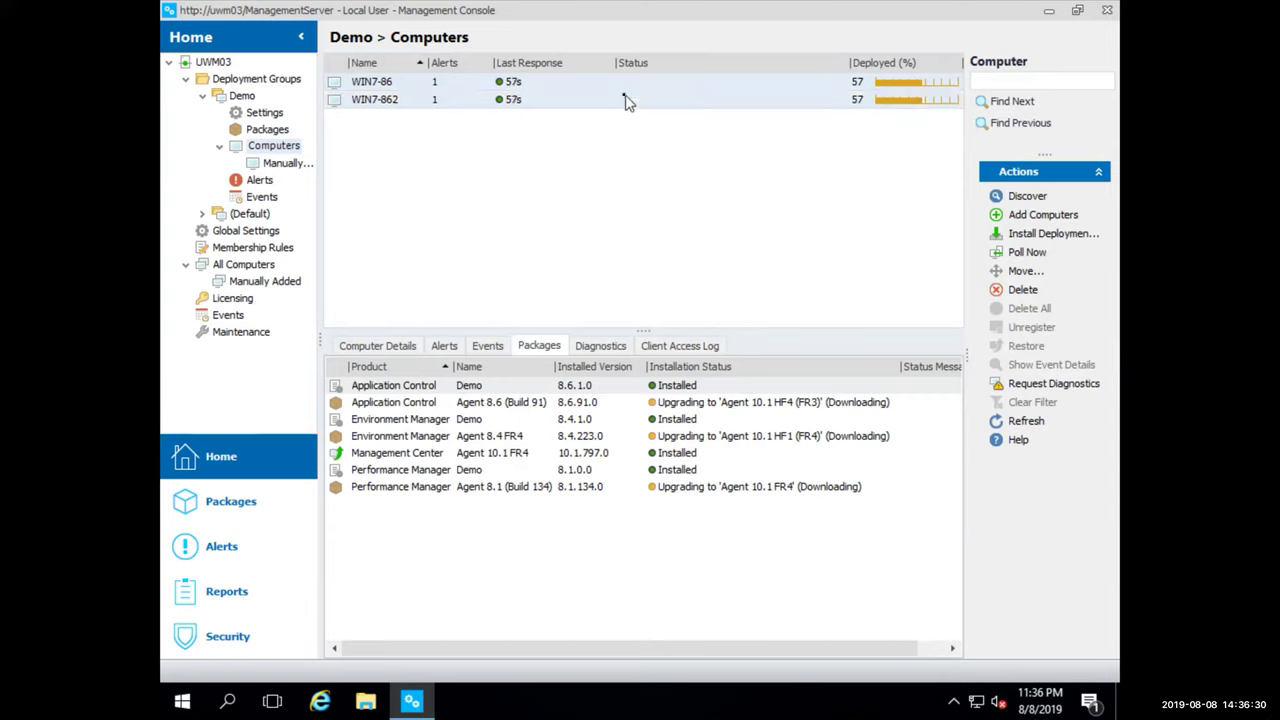
pyautogui.rightClick(626, 97)
pyautogui.click(563, 135)
pyautogui.click(565, 102)
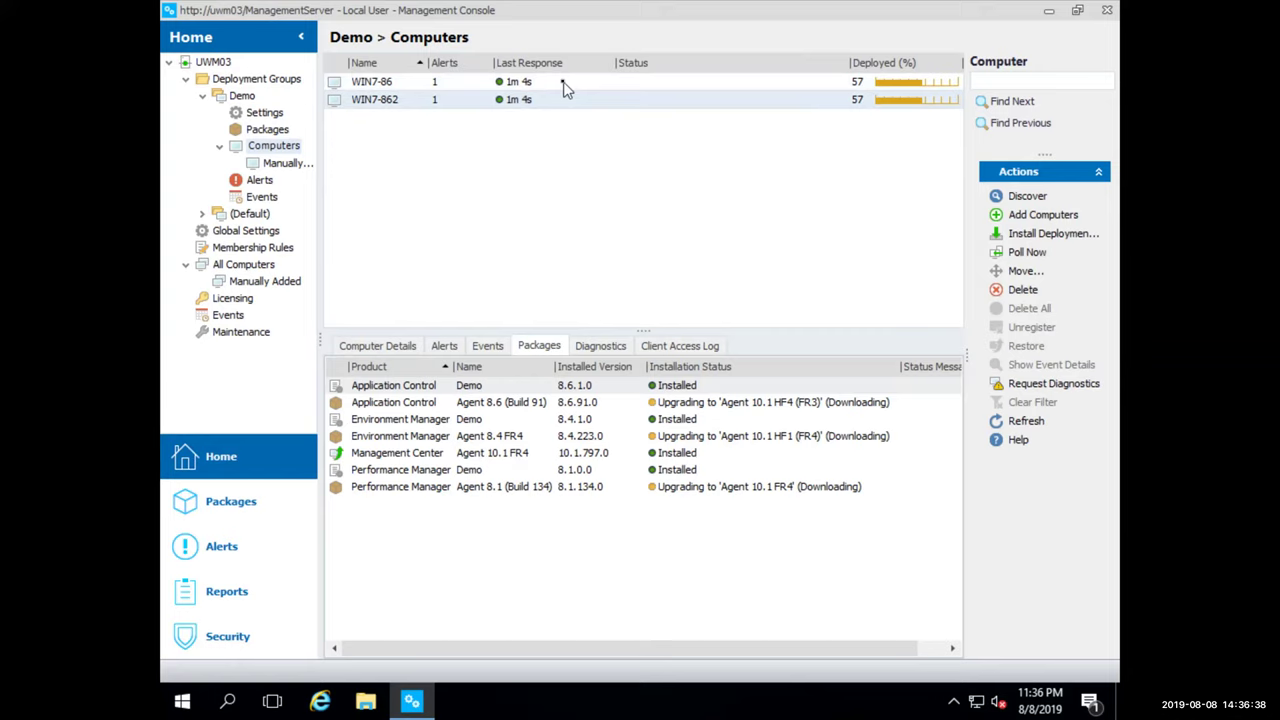
pyautogui.click(564, 86)
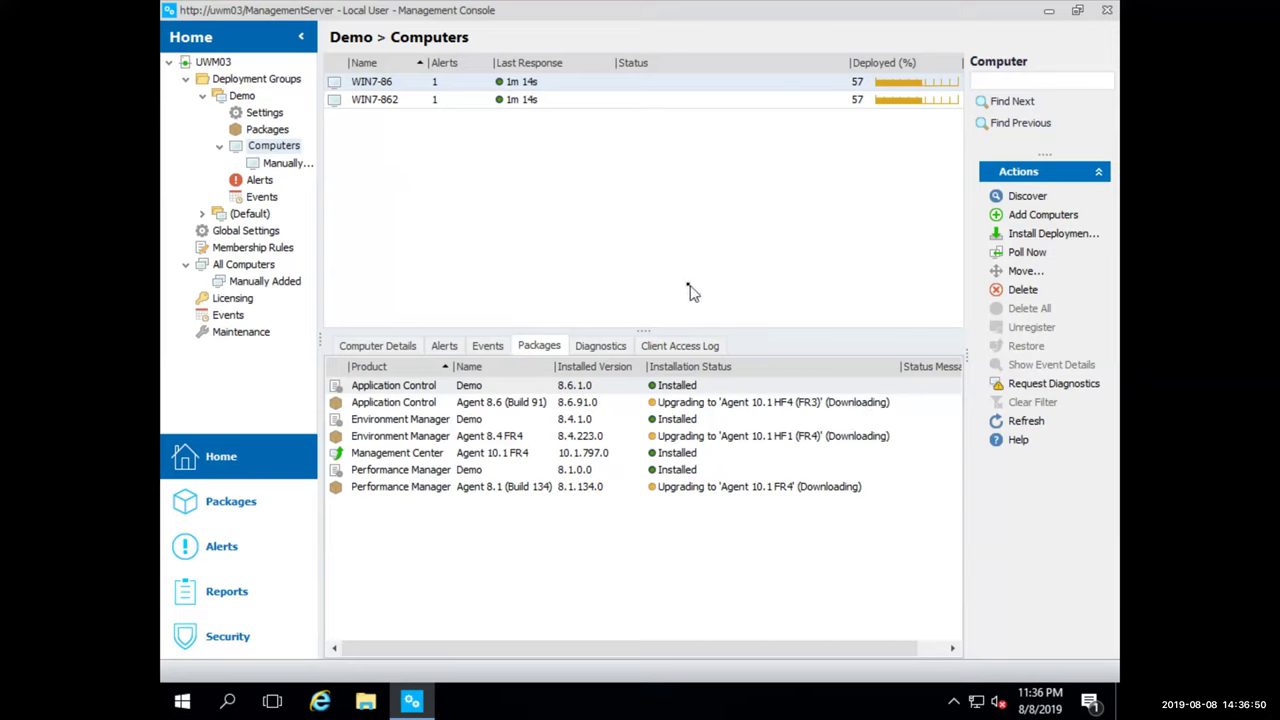
pyautogui.click(561, 102)
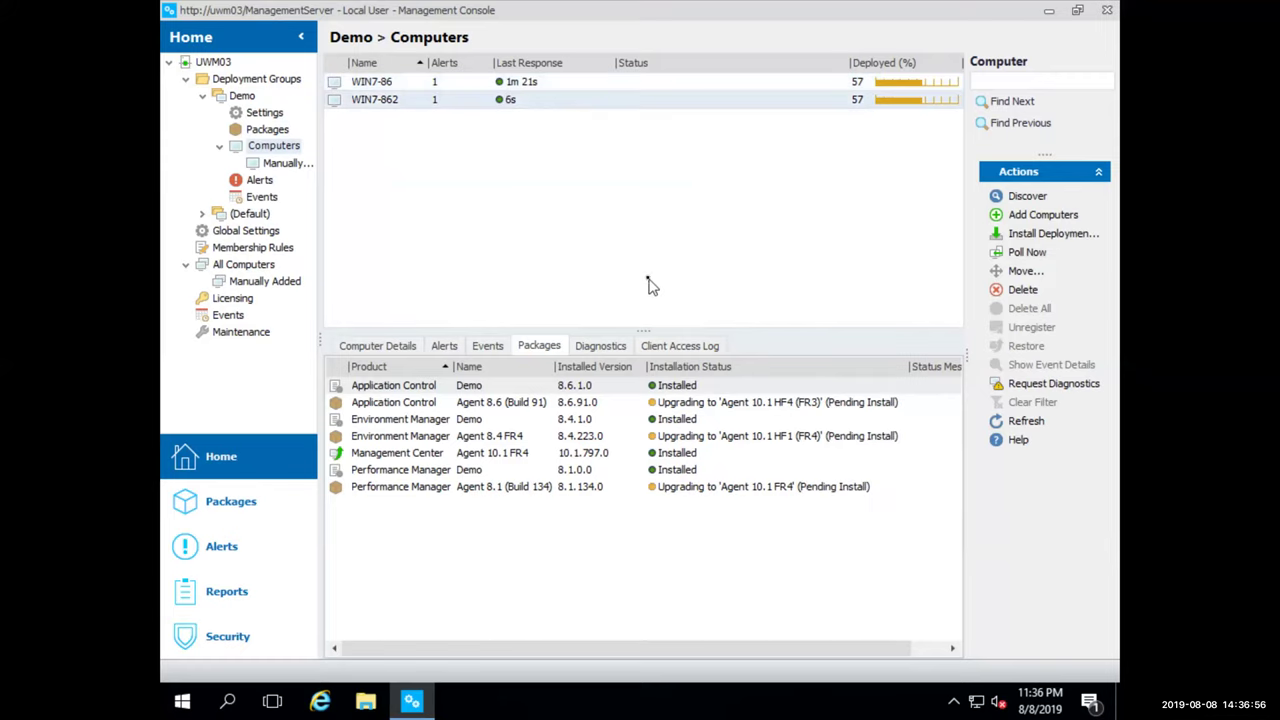
# Send Ctrl-Alt-Del to the WIN7-862 VM and restart it from its logon screen
pyautogui.hotkey('ctrl', 'Left')
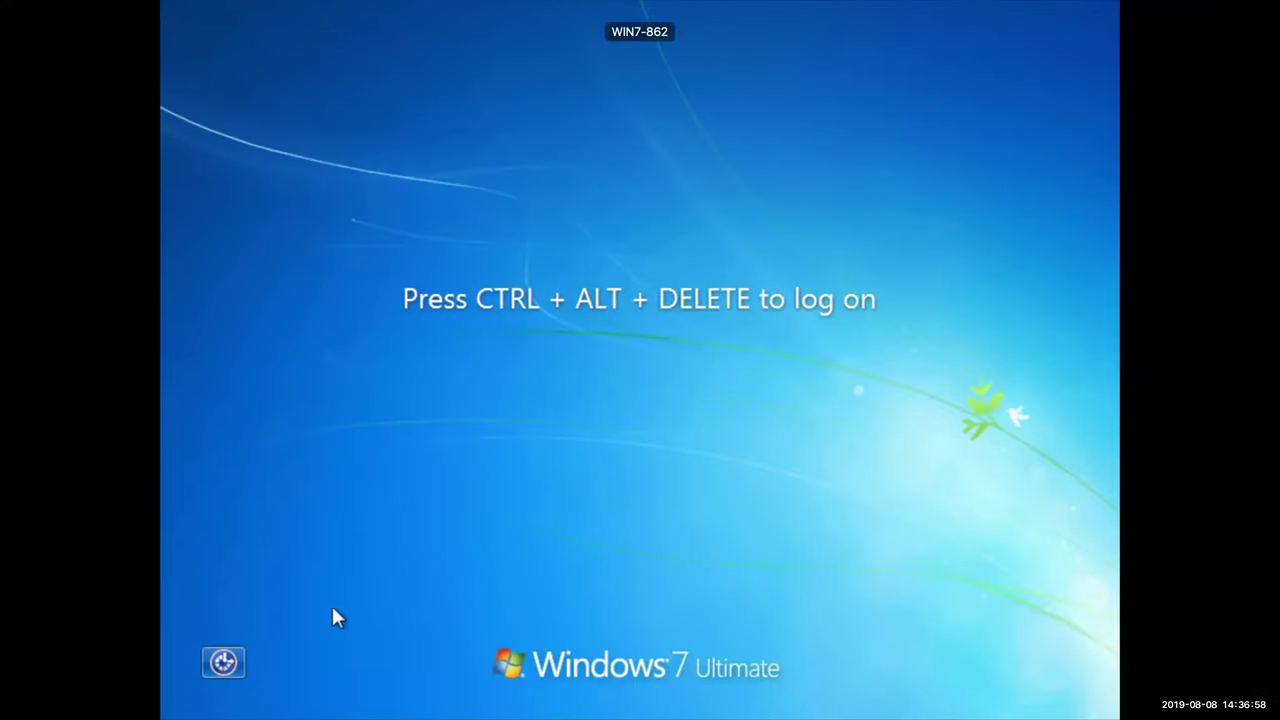
pyautogui.click(181, 5)
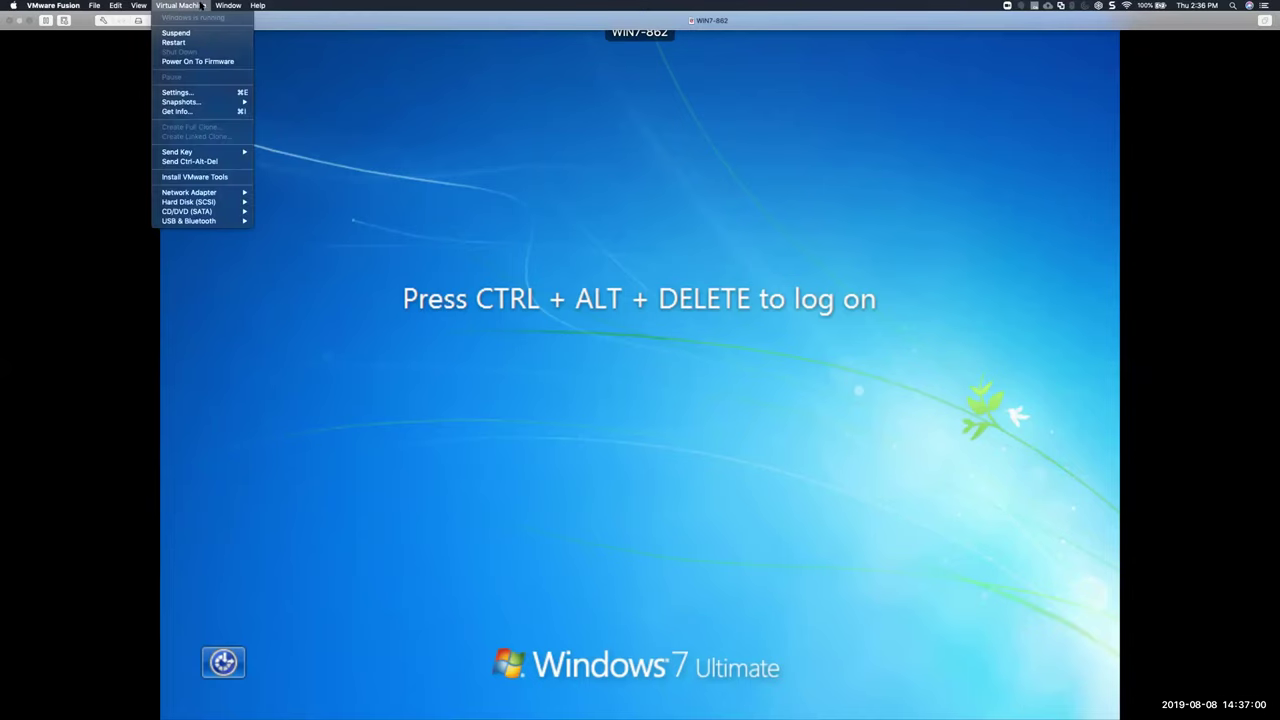
pyautogui.click(190, 161)
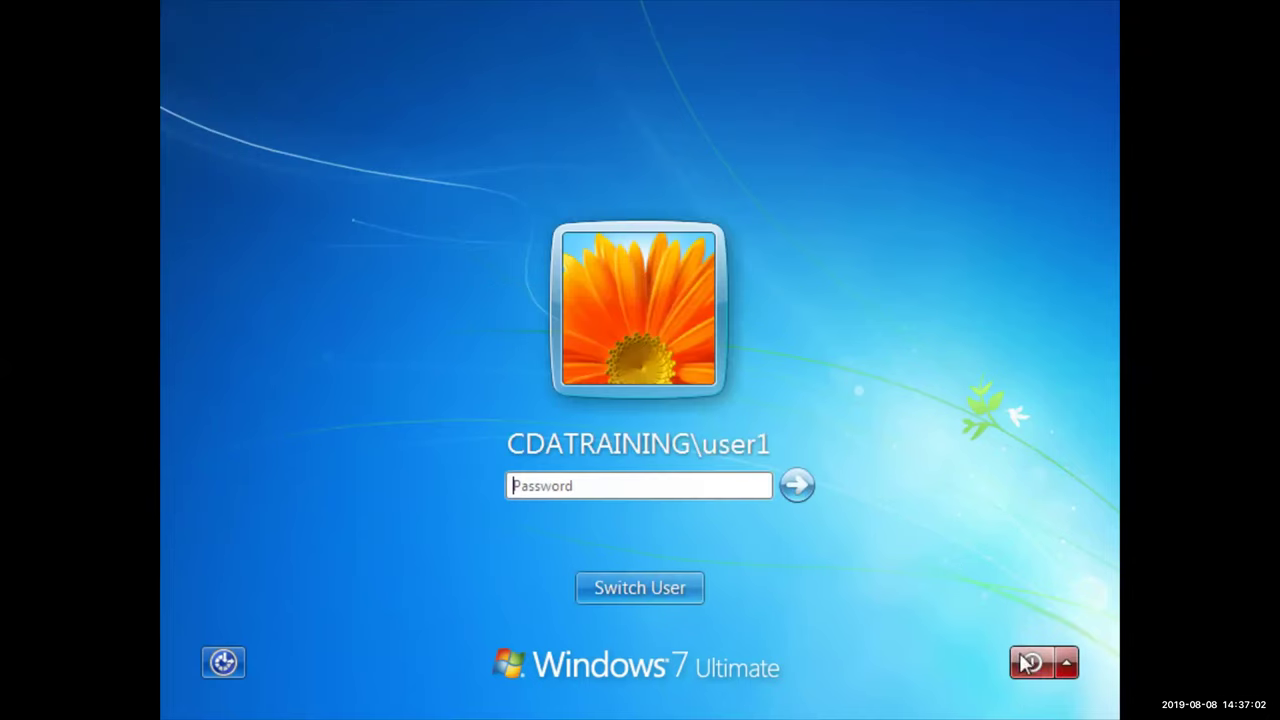
pyautogui.click(1055, 662)
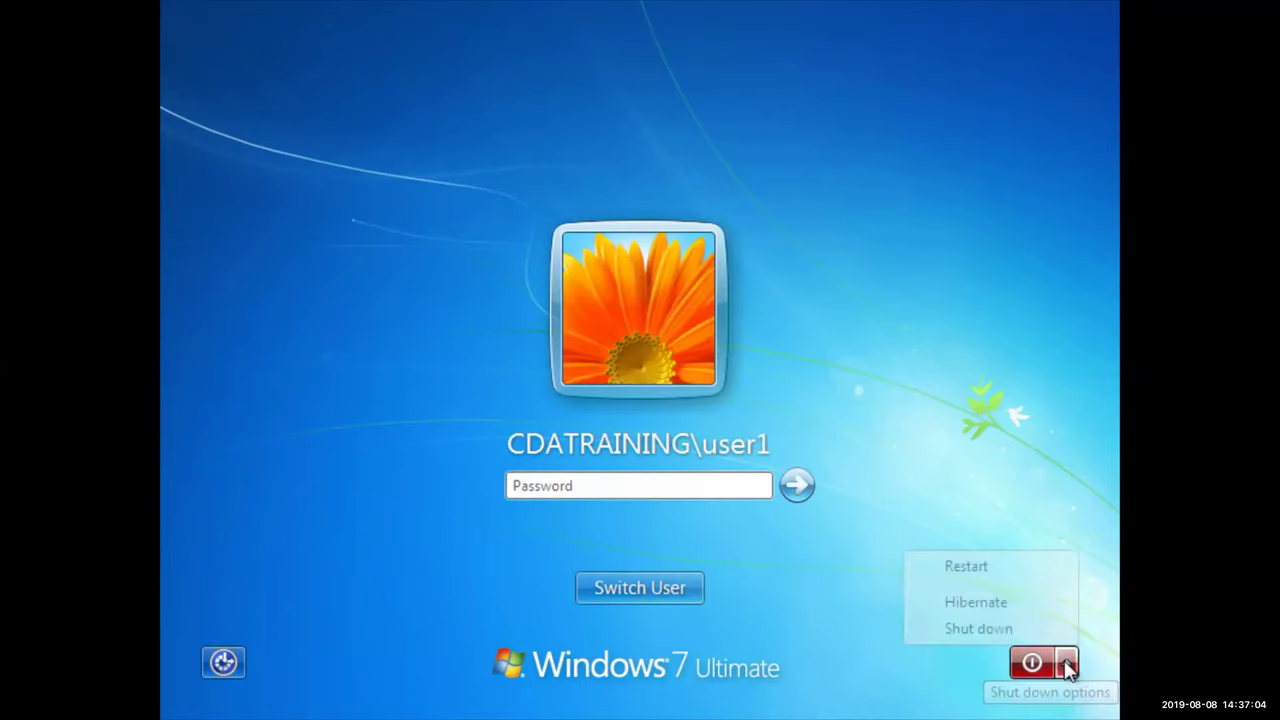
pyautogui.click(1035, 577)
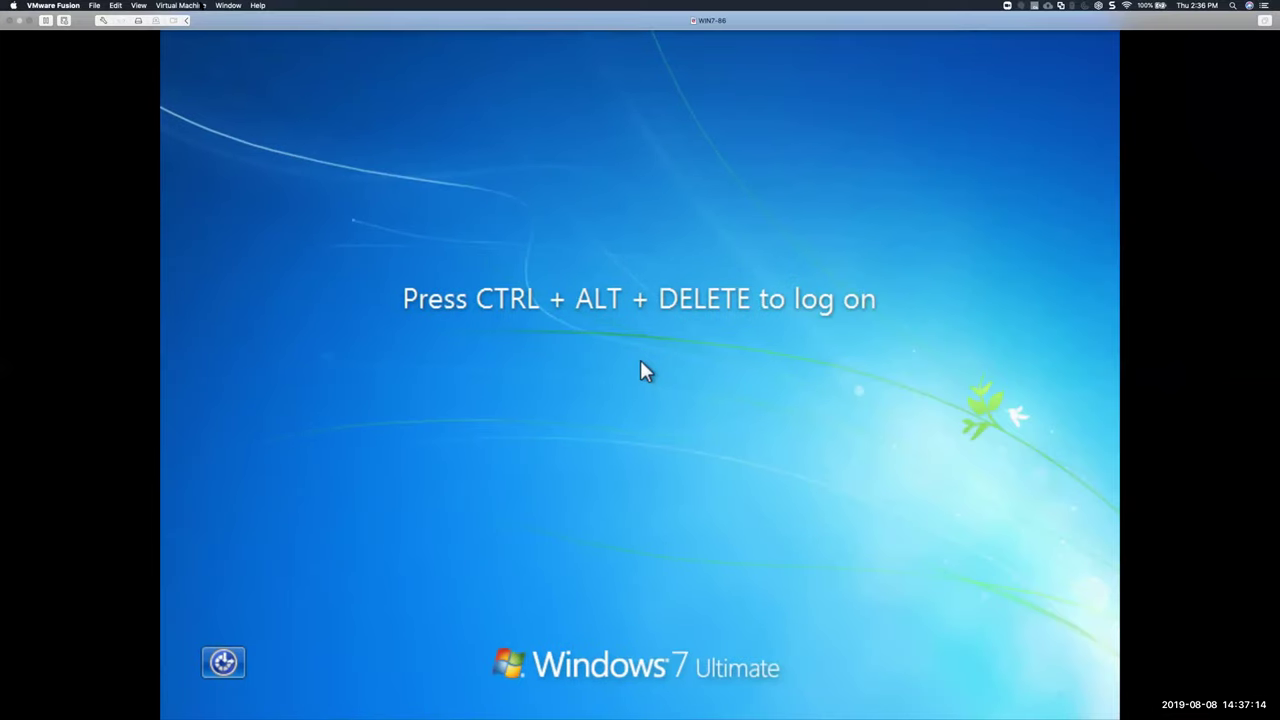
# Send Ctrl-Alt-Del to the other Windows 7 VM and restart it from its logon screen
pyautogui.click(180, 5)
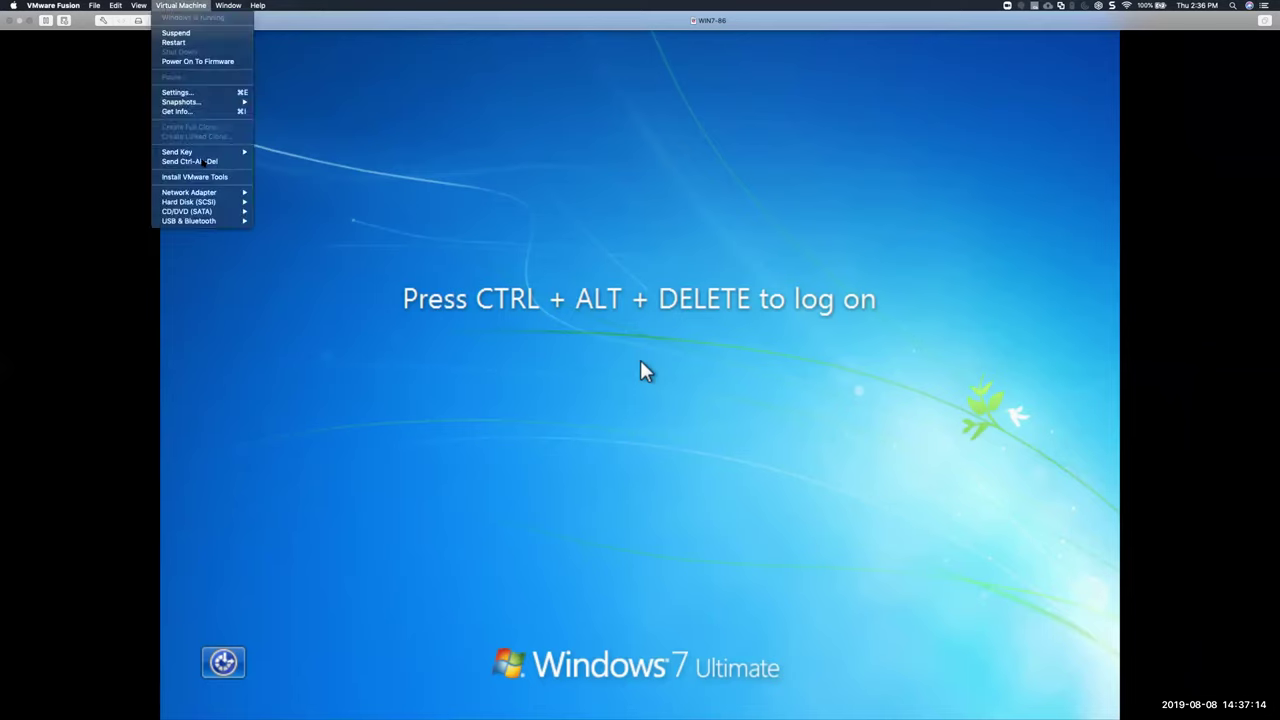
pyautogui.click(203, 164)
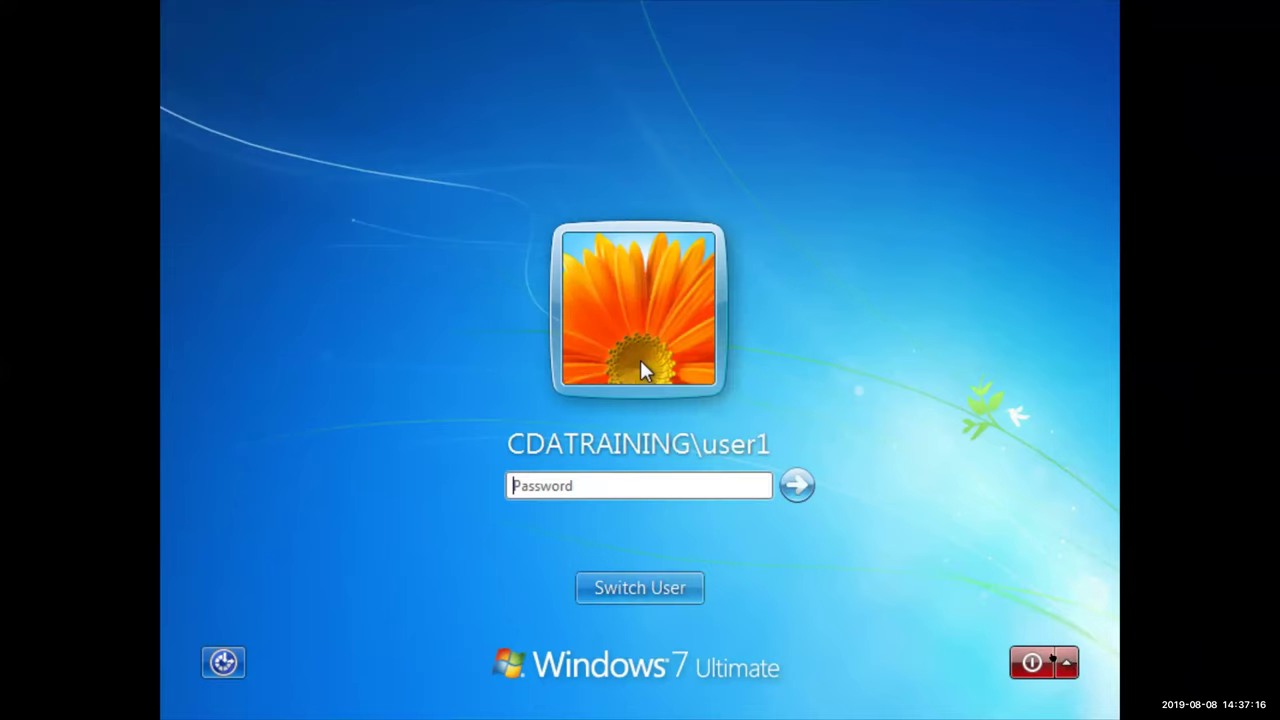
pyautogui.click(1067, 663)
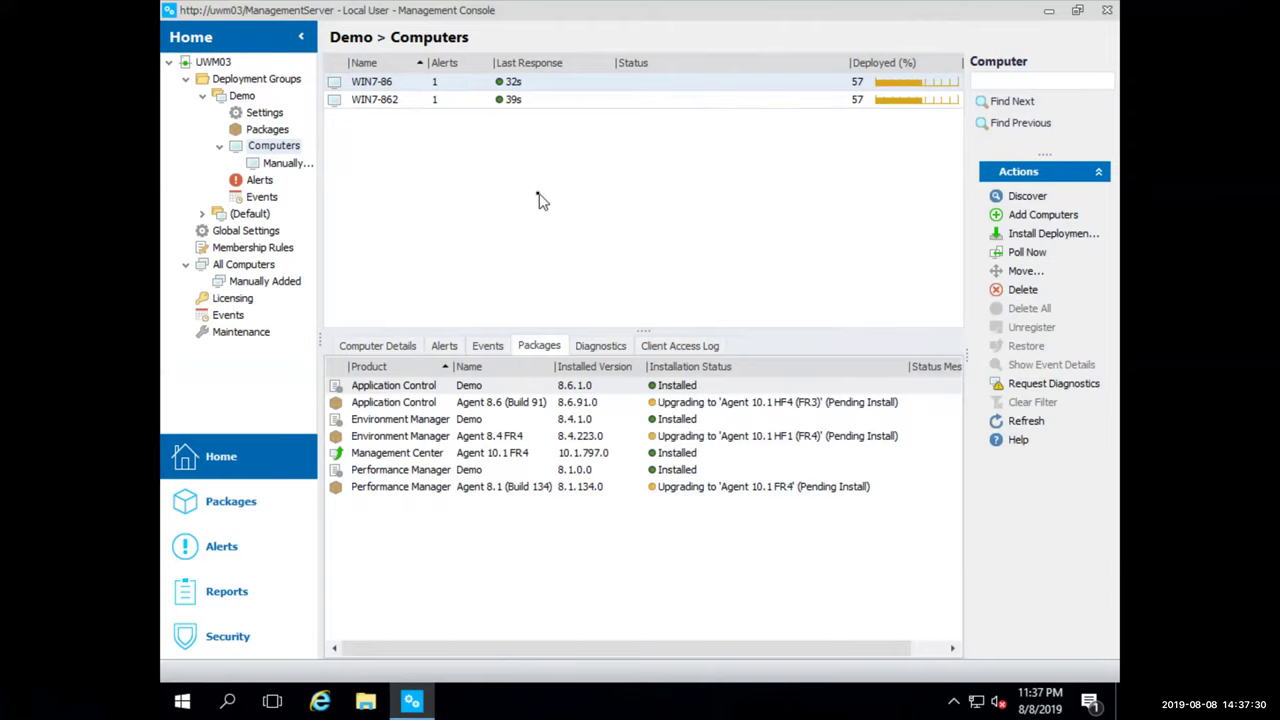
pyautogui.hotkey('ctrl', 'Right')
pyautogui.hotkey('ctrl', 'Right')
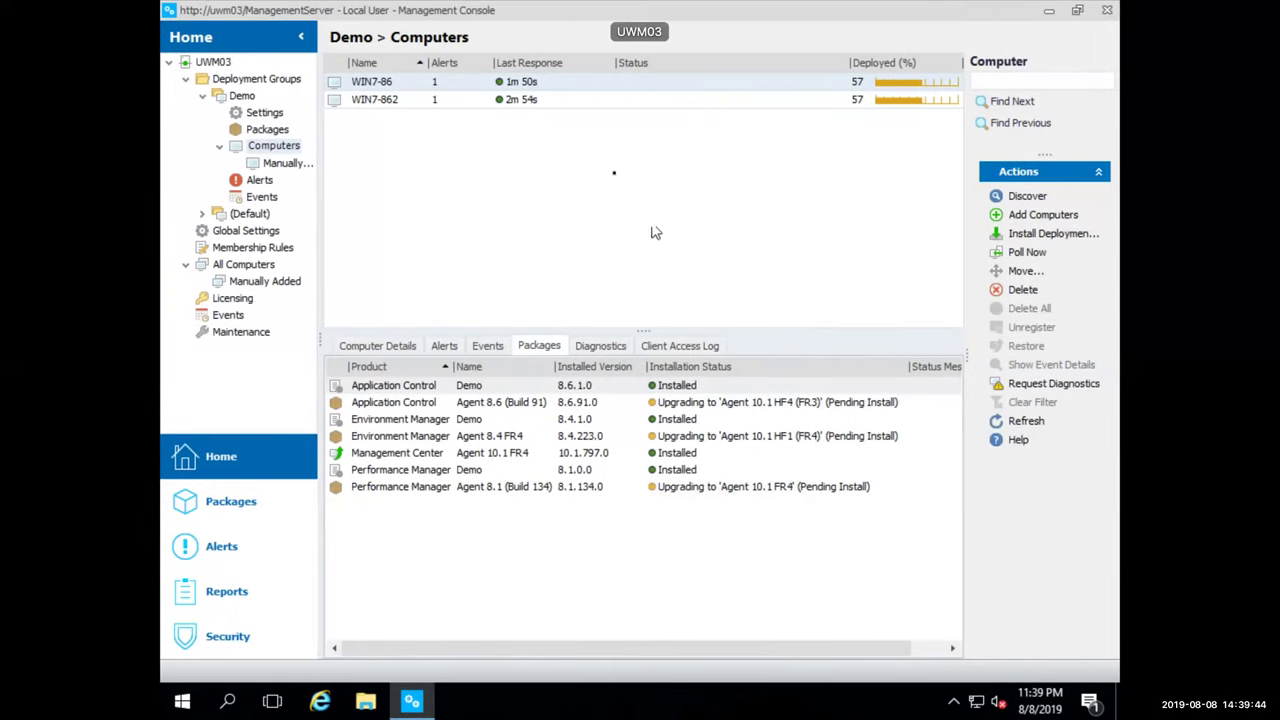
pyautogui.click(531, 99)
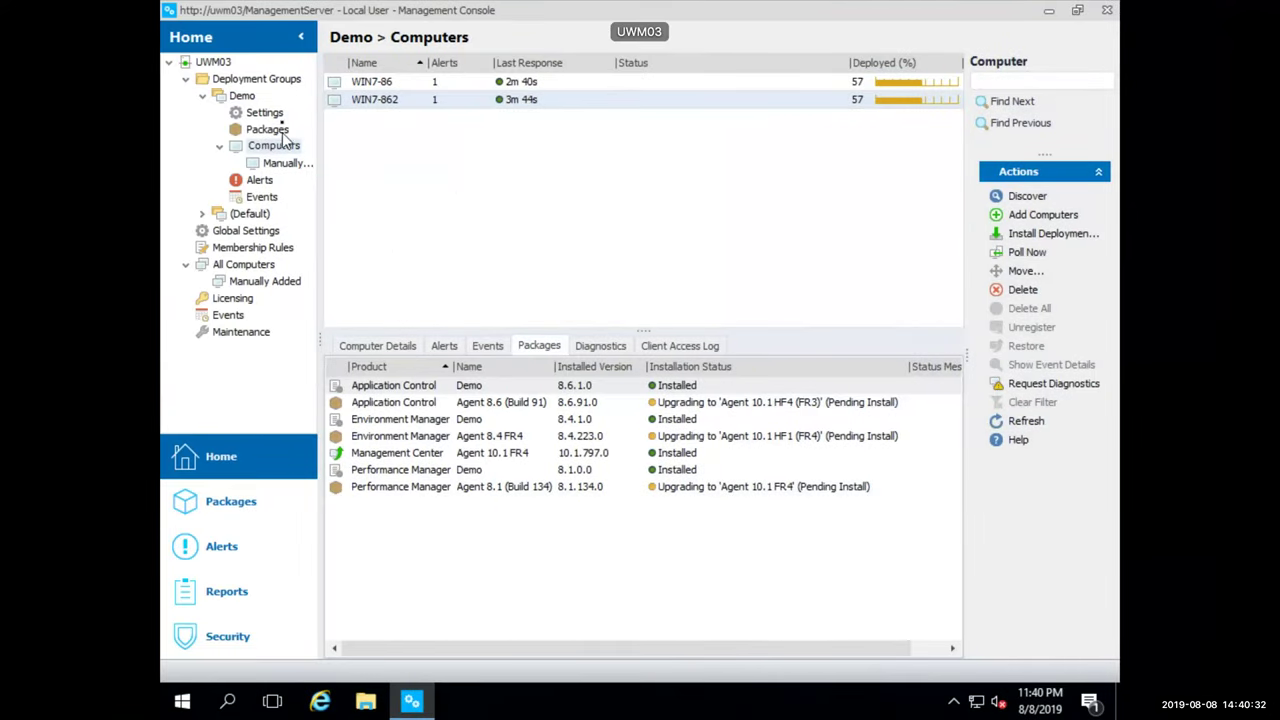
# Open the Demo group's Installation settings and leave agents installing during the Shutdown phase
pyautogui.click(268, 114)
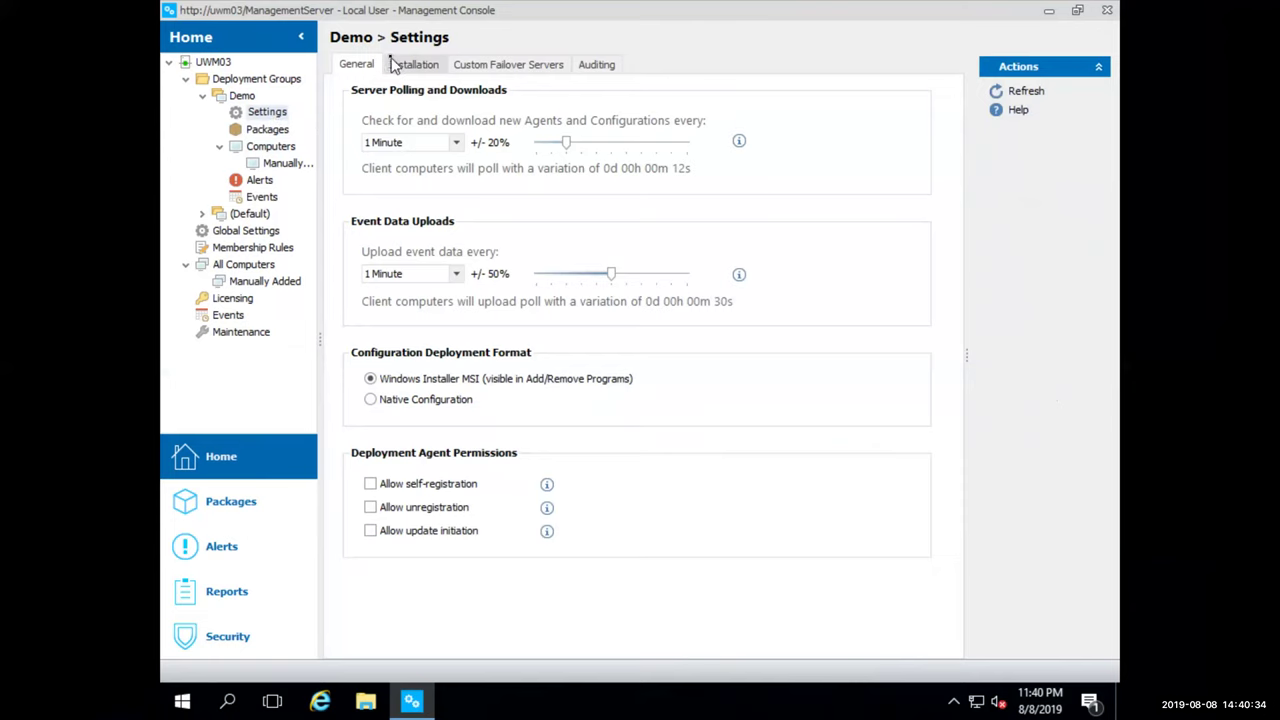
pyautogui.click(392, 64)
pyautogui.click(600, 311)
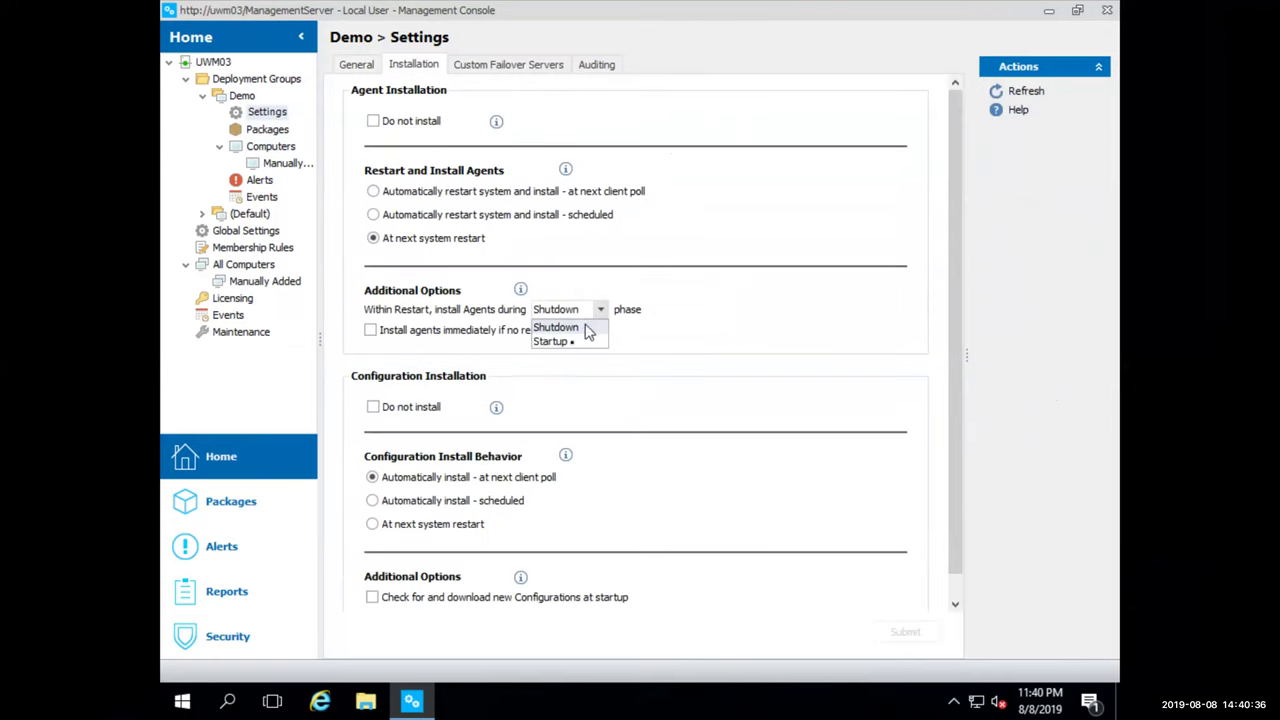
pyautogui.click(574, 327)
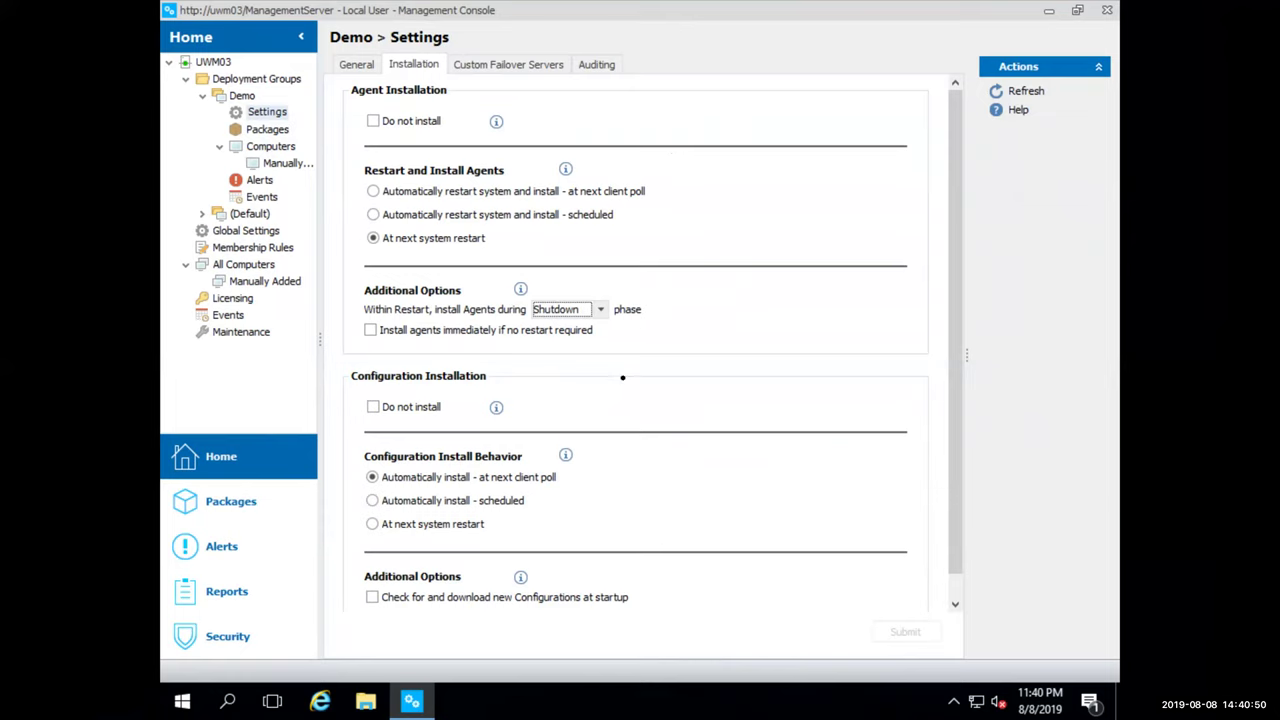
# Launch the Ivanti Environment Manager Console with admin rights and open its Advanced Settings custom list
pyautogui.click(180, 703)
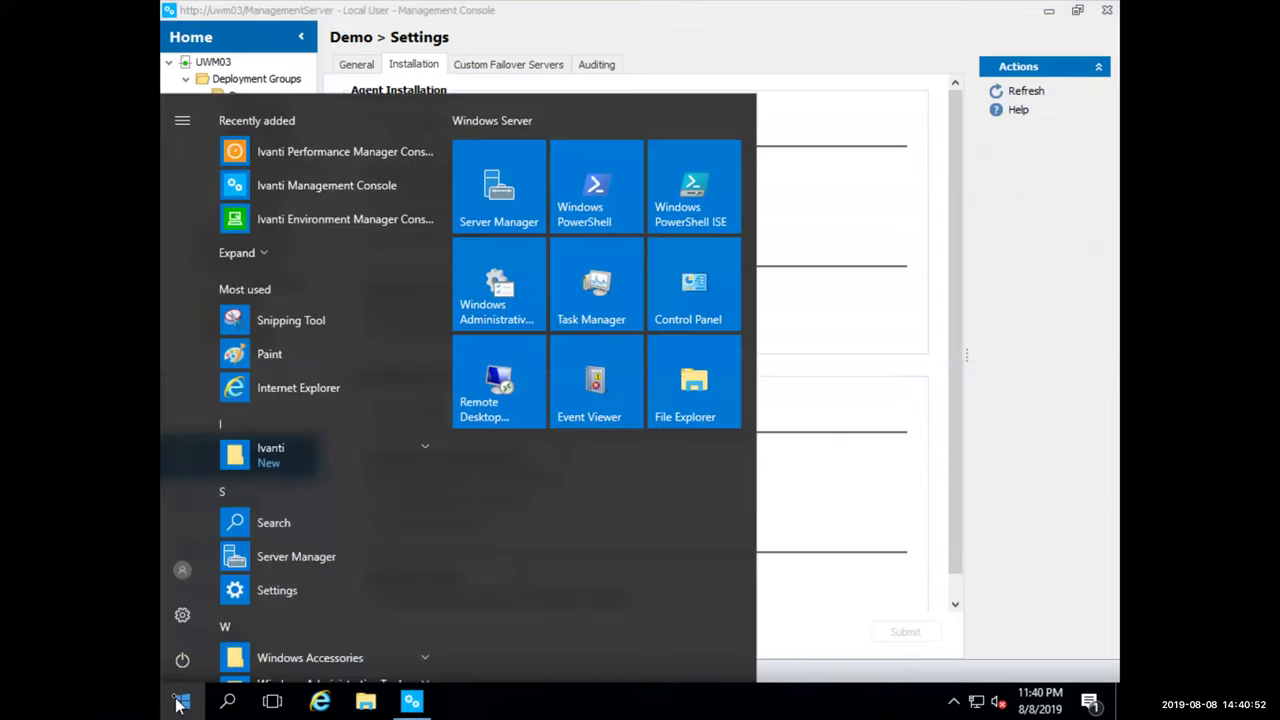
pyautogui.click(298, 214)
pyautogui.click(559, 493)
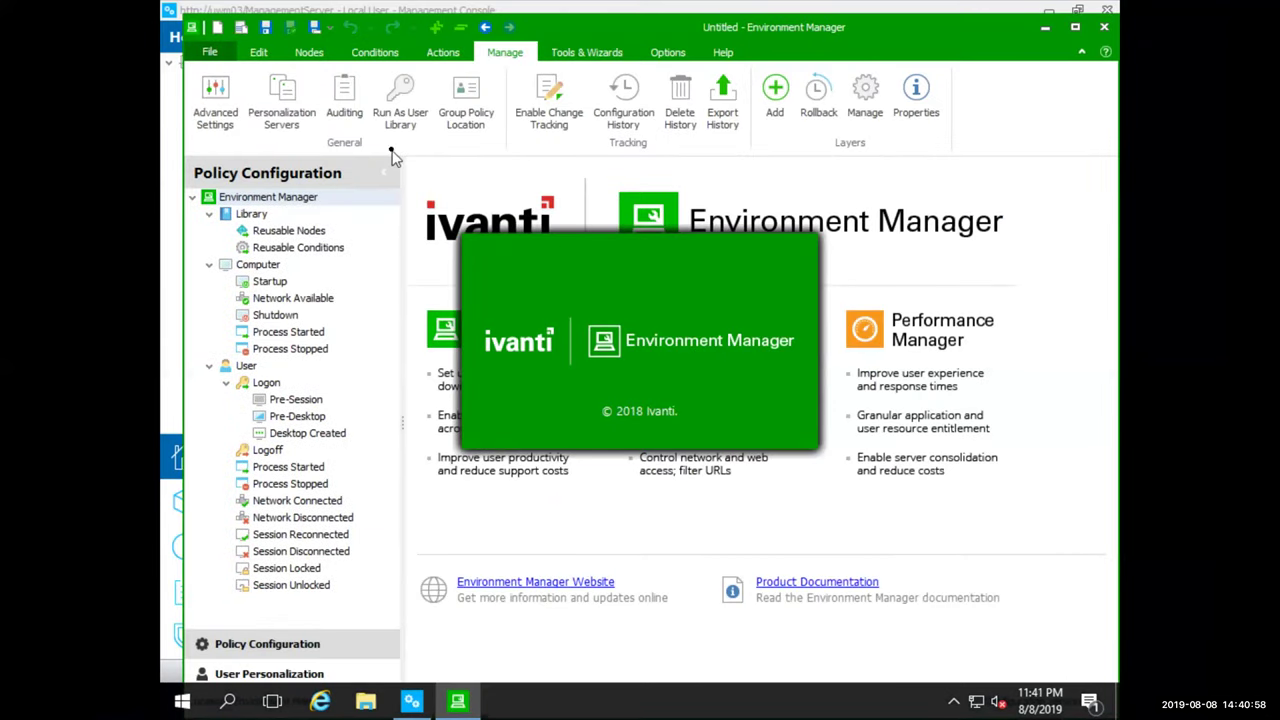
pyautogui.click(215, 120)
# Close the empty Custom Settings dialog without changes and switch to User Personalization
pyautogui.click(544, 182)
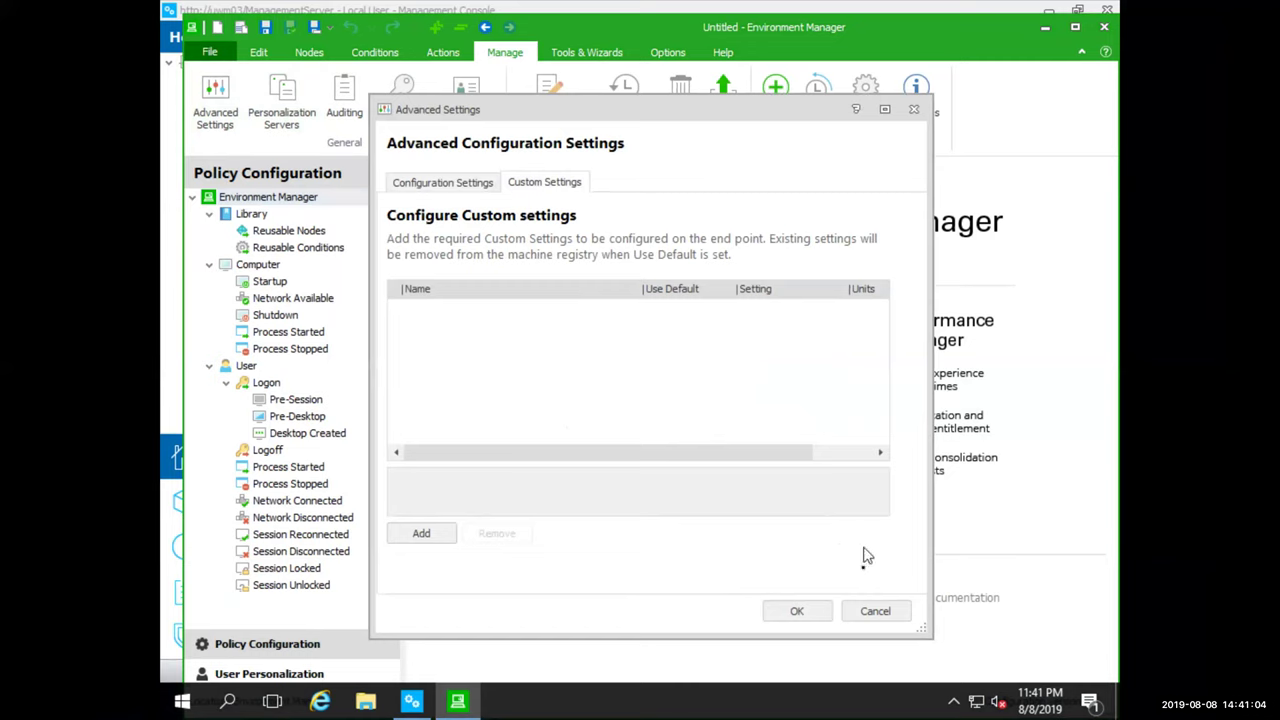
pyautogui.click(866, 611)
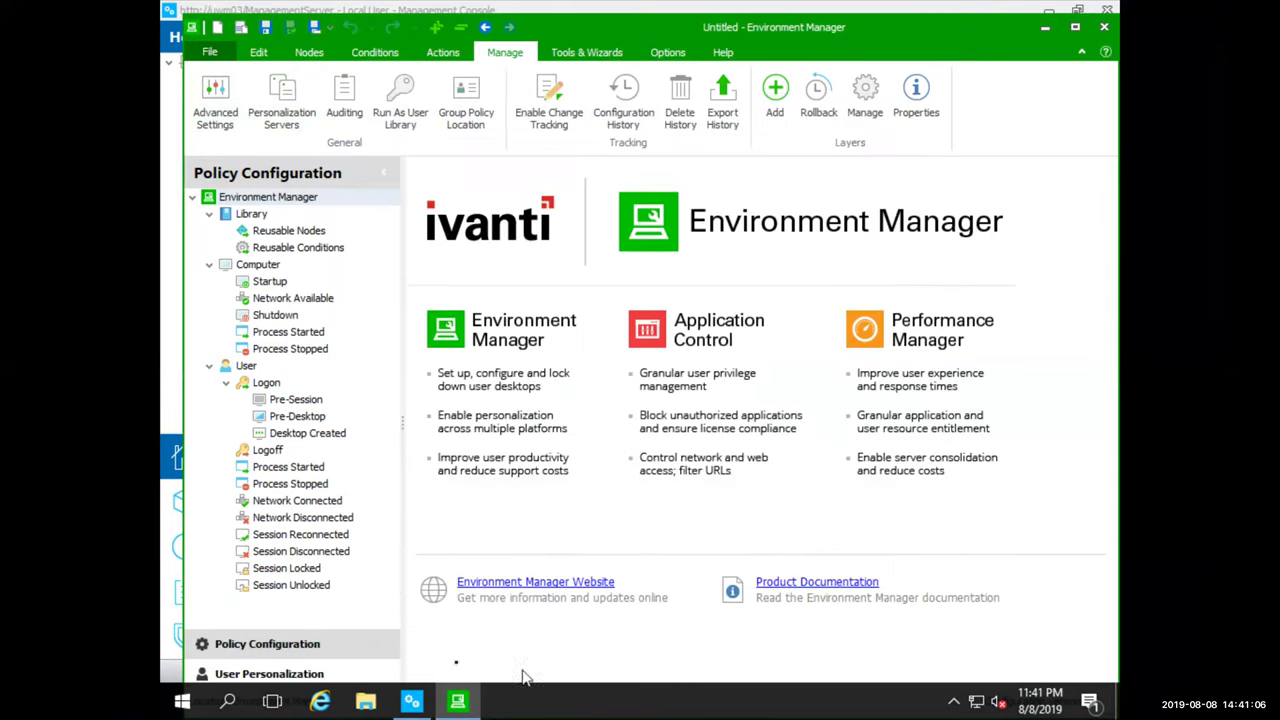
pyautogui.click(382, 668)
# Add personalization server uwm04 on port 80 and connect to it as the current user
pyautogui.click(218, 113)
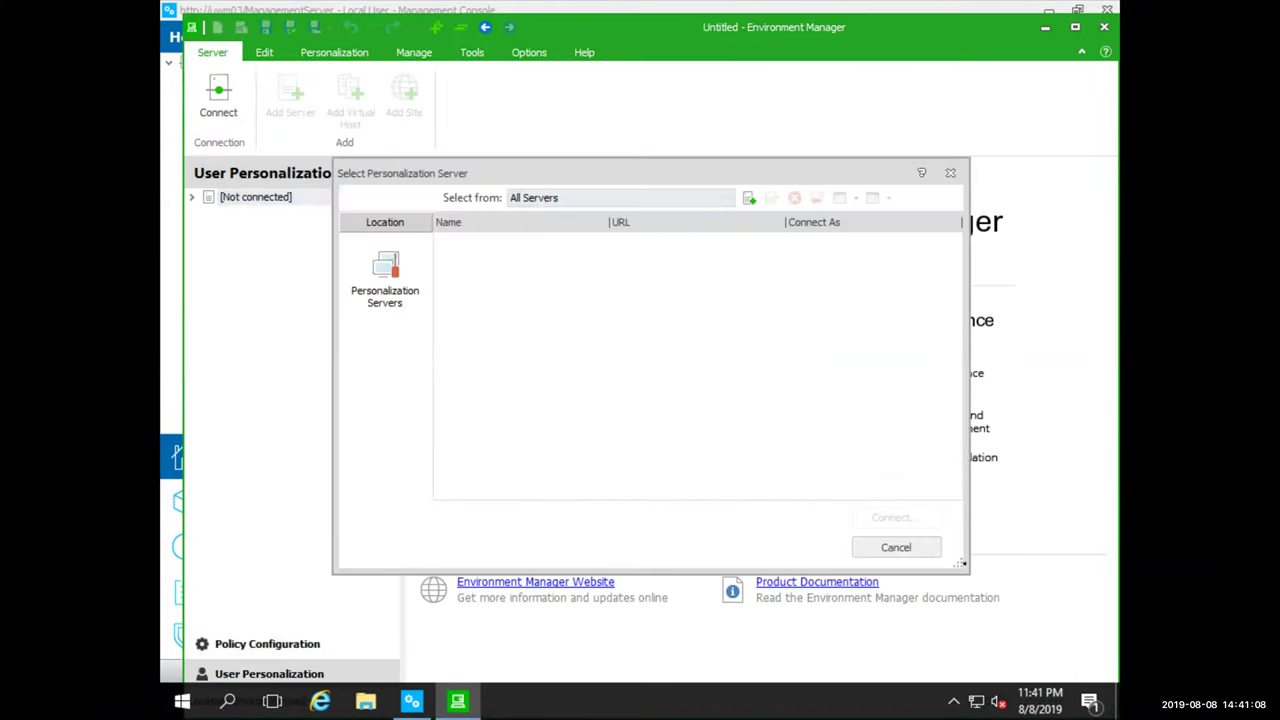
pyautogui.click(746, 199)
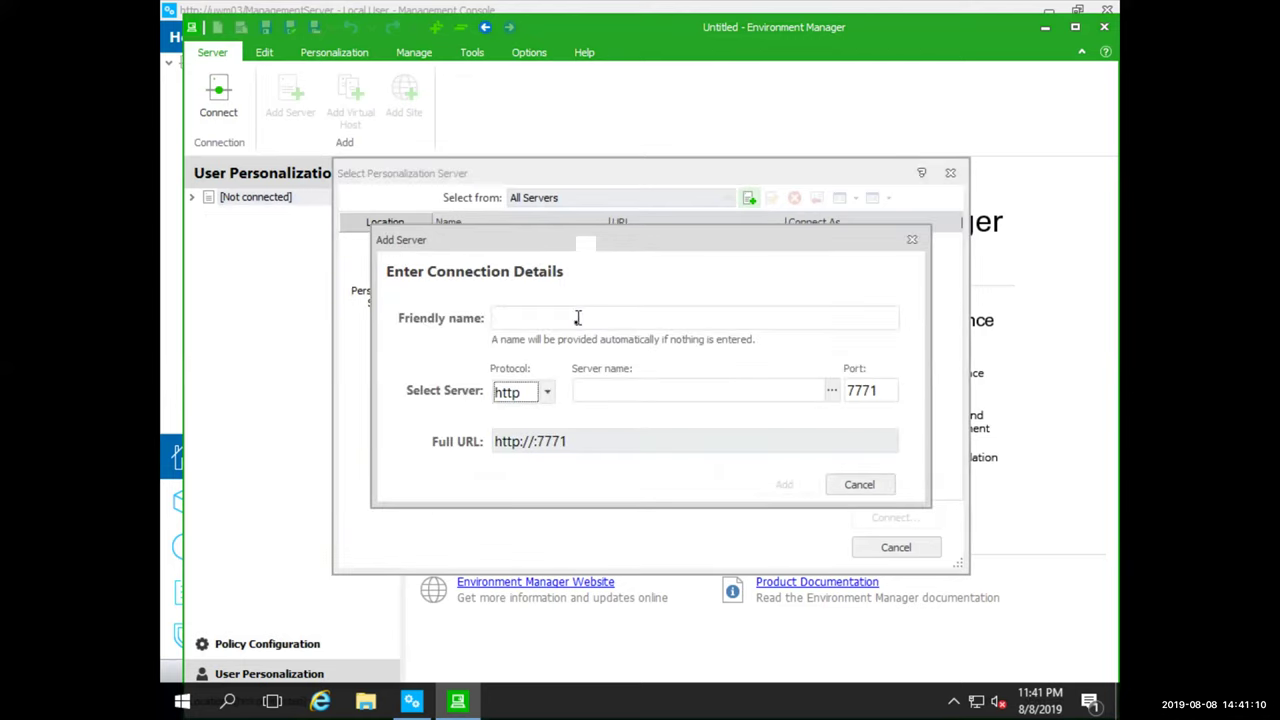
pyautogui.click(666, 390)
pyautogui.write('uwm04')
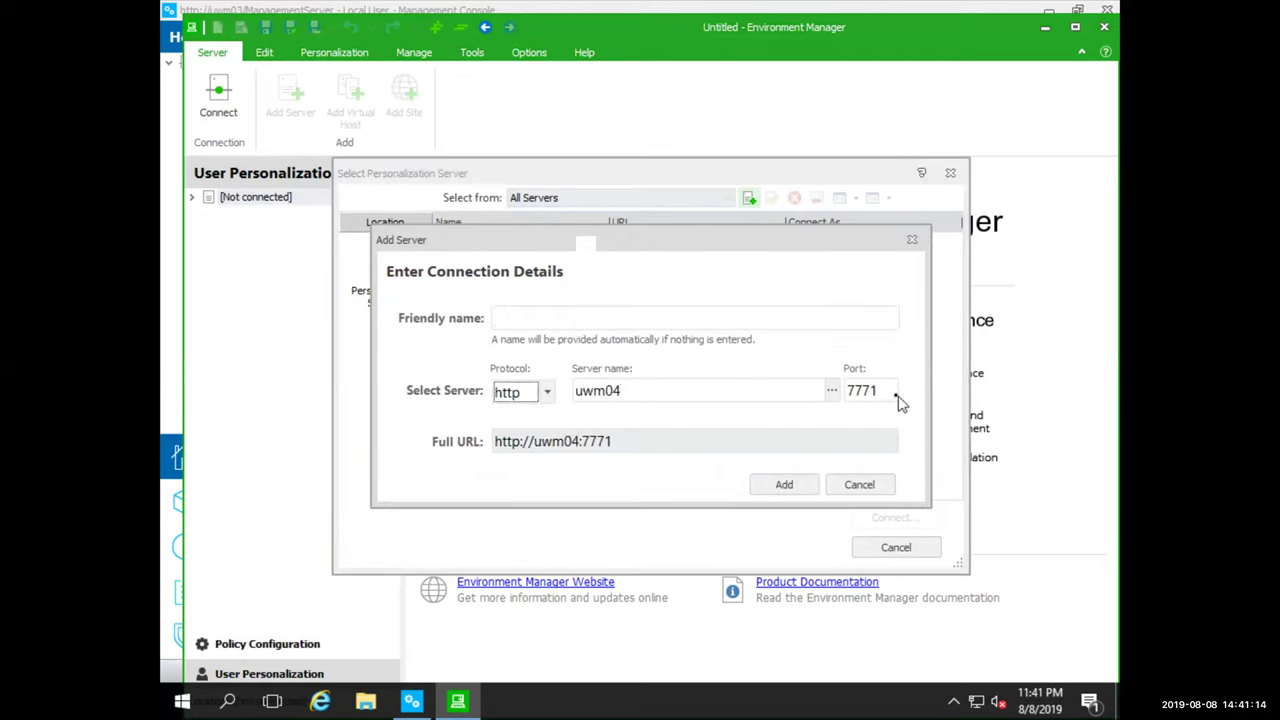
pyautogui.press('Tab')
pyautogui.write('80')
pyautogui.click(783, 487)
pyautogui.click(862, 520)
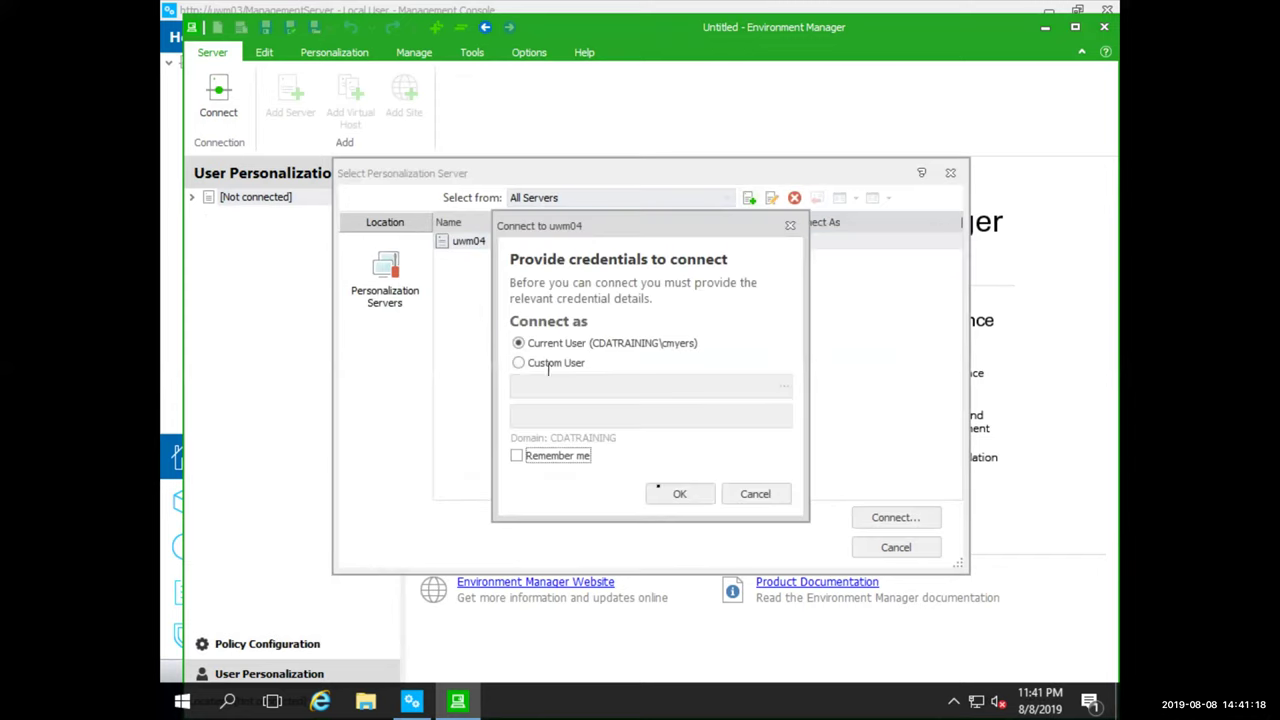
pyautogui.click(686, 495)
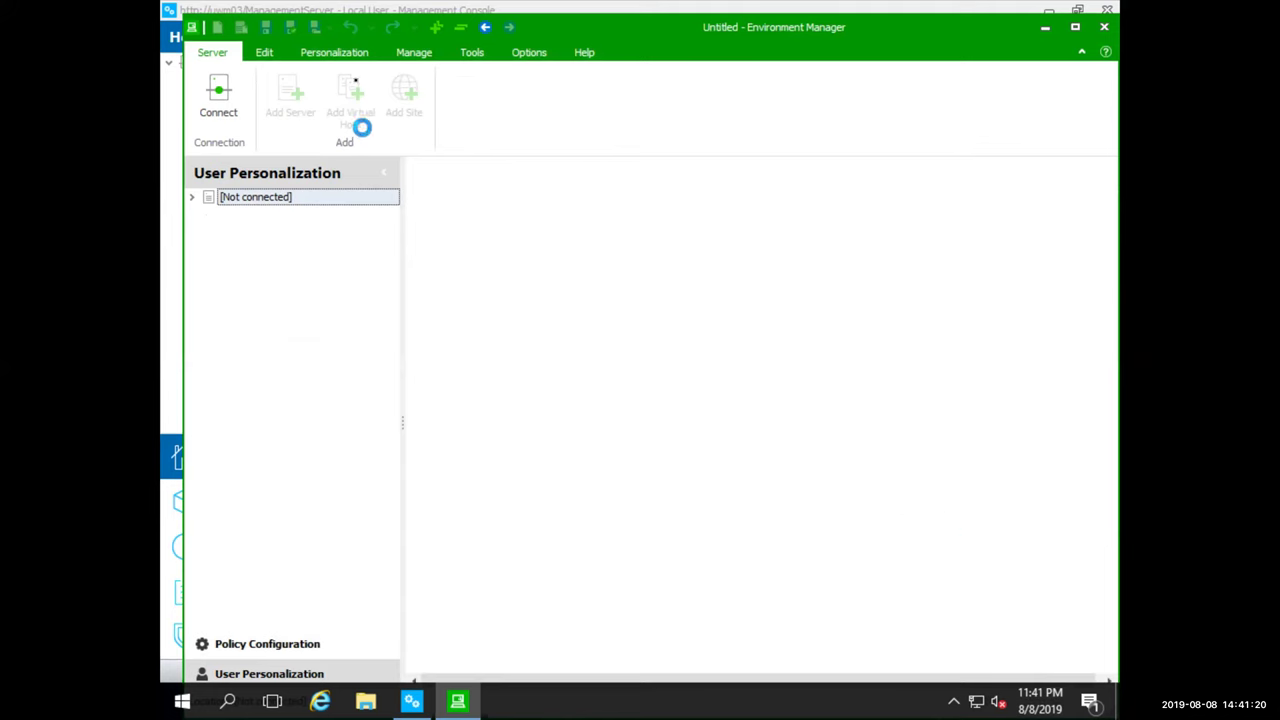
pyautogui.click(346, 57)
pyautogui.click(430, 54)
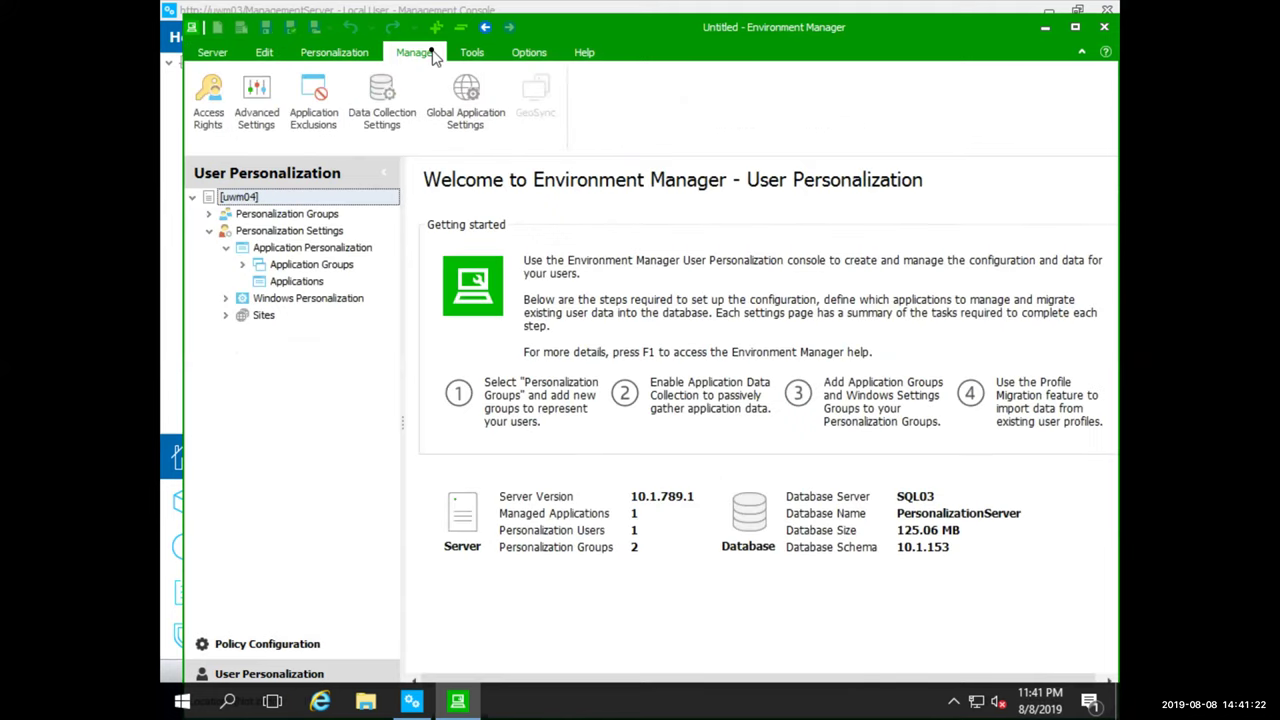
# Scroll through uwm04's advanced settings, read UpgradeFbrToHive's description leaving it false, then close
pyautogui.click(256, 100)
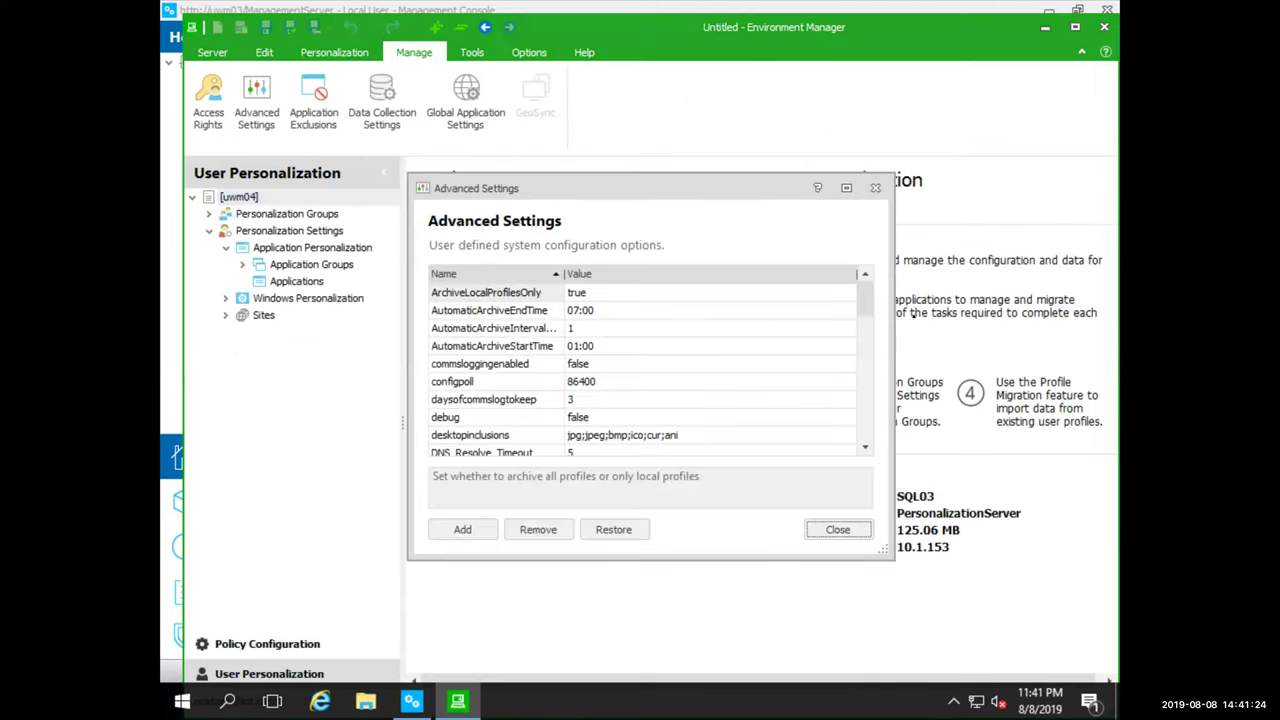
pyautogui.moveTo(865, 294); pyautogui.dragTo(864, 408)
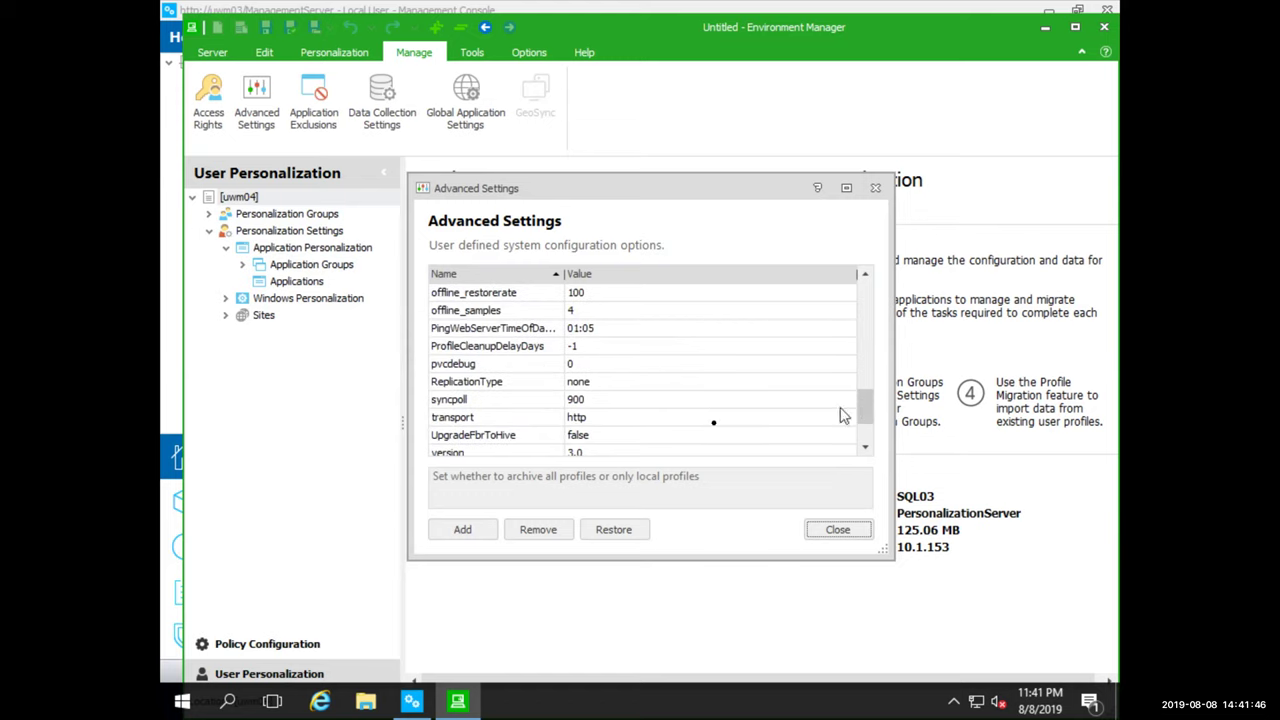
pyautogui.click(455, 438)
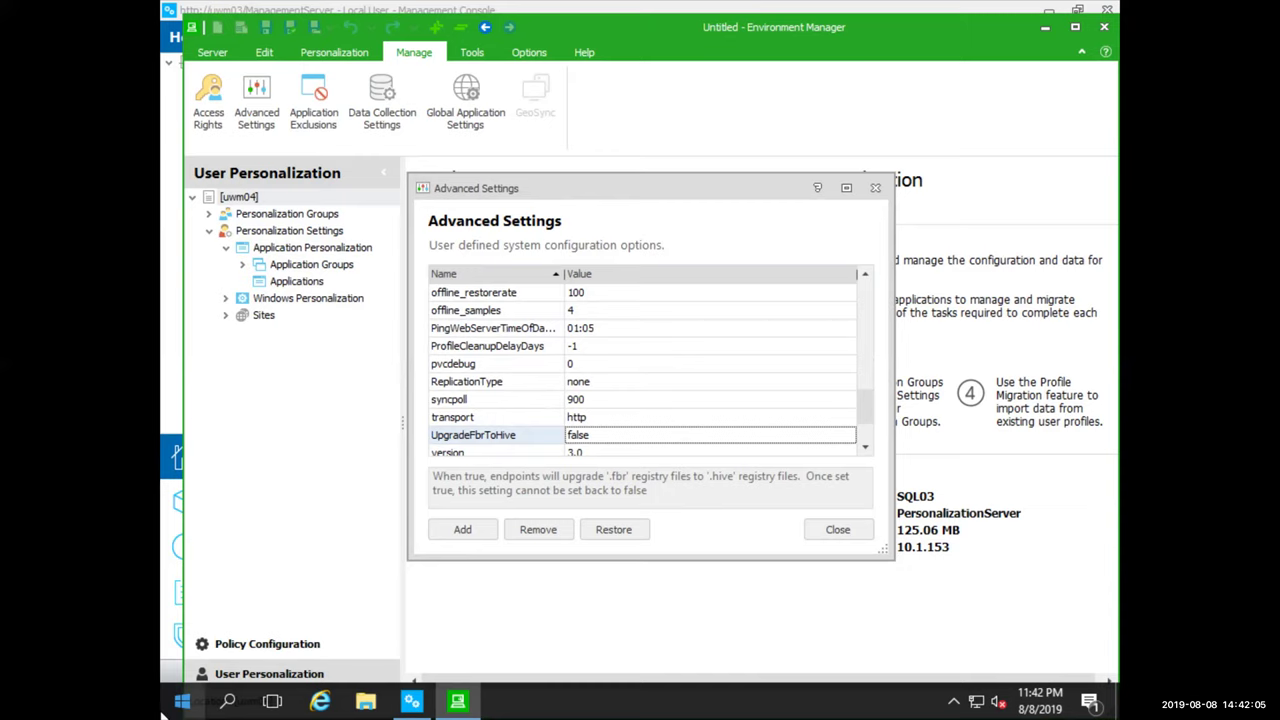
pyautogui.click(857, 531)
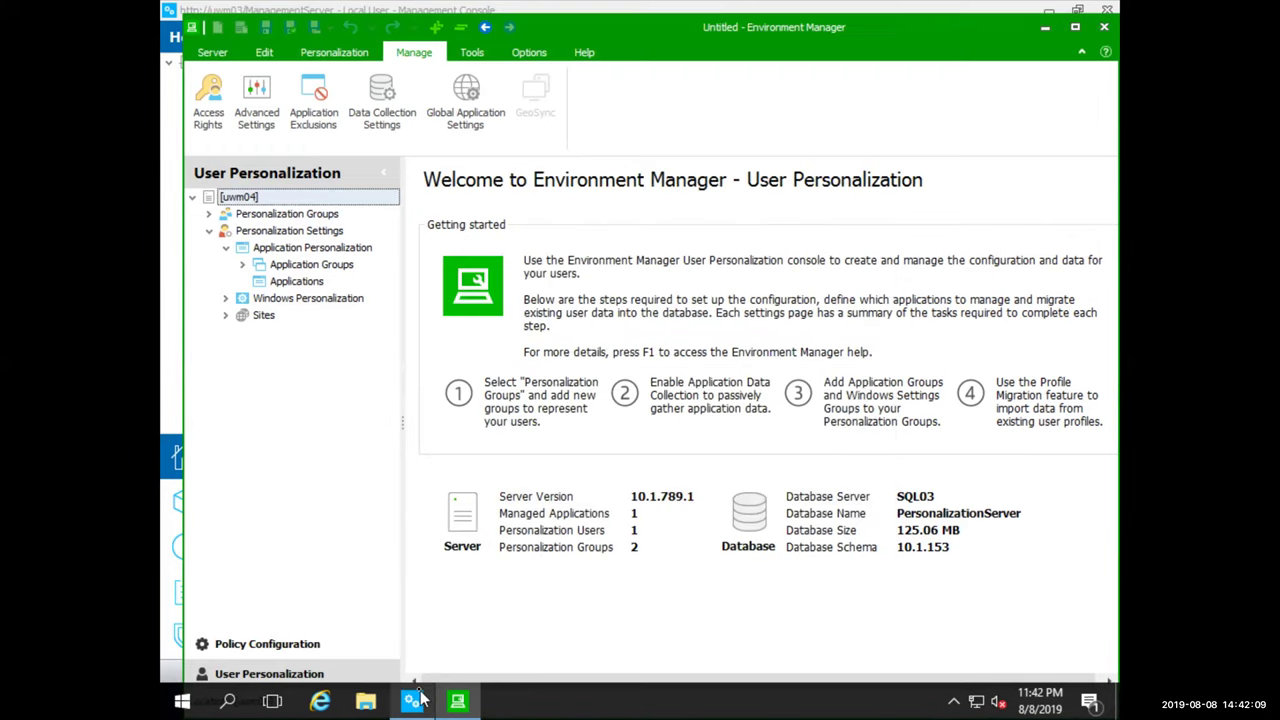
# Bring the Management Console window back up from the taskbar
pyautogui.moveTo(420, 700)
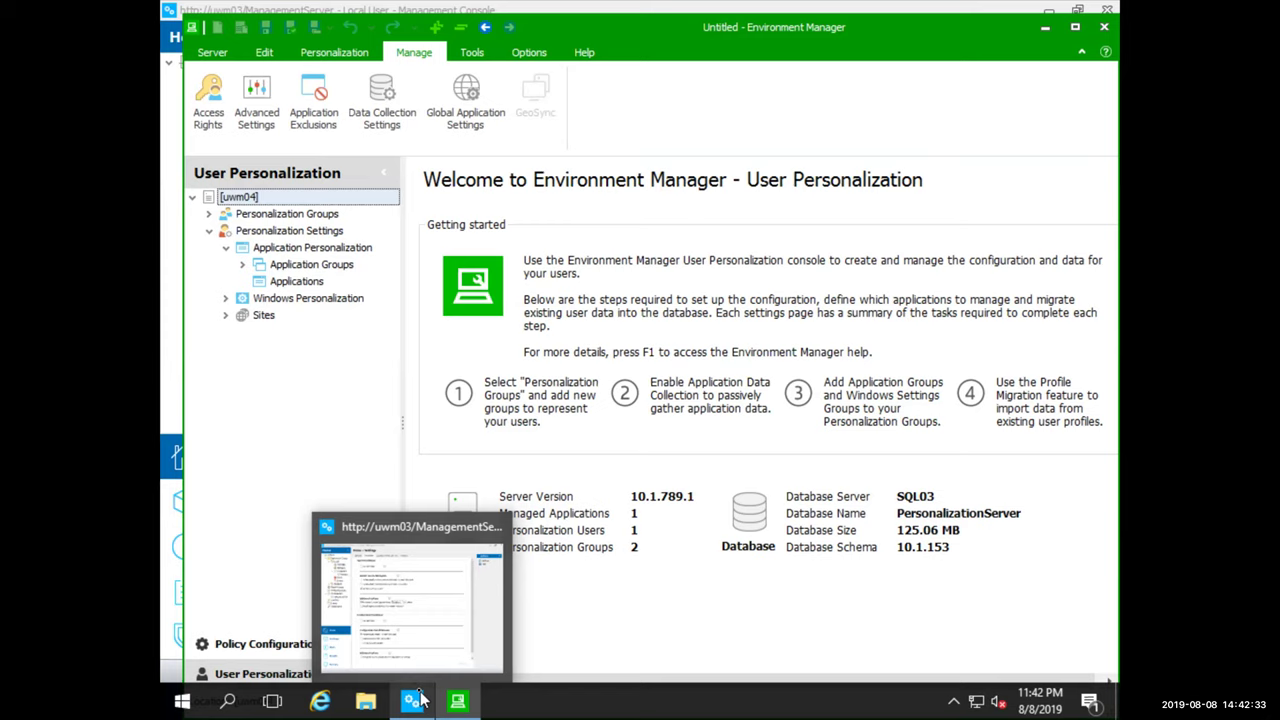
# Check WIN7-86 and WIN7-862 logs show 100% deployed, then list the Demo group's packages
pyautogui.click(410, 595)
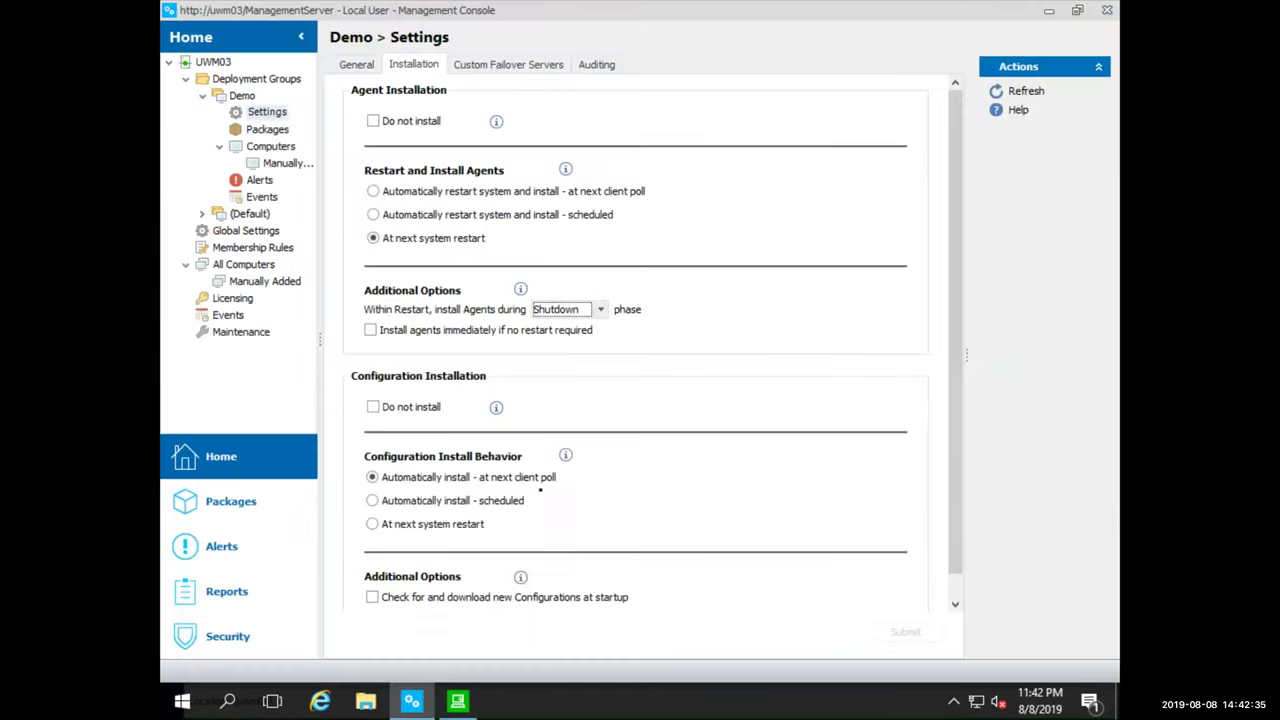
pyautogui.click(269, 150)
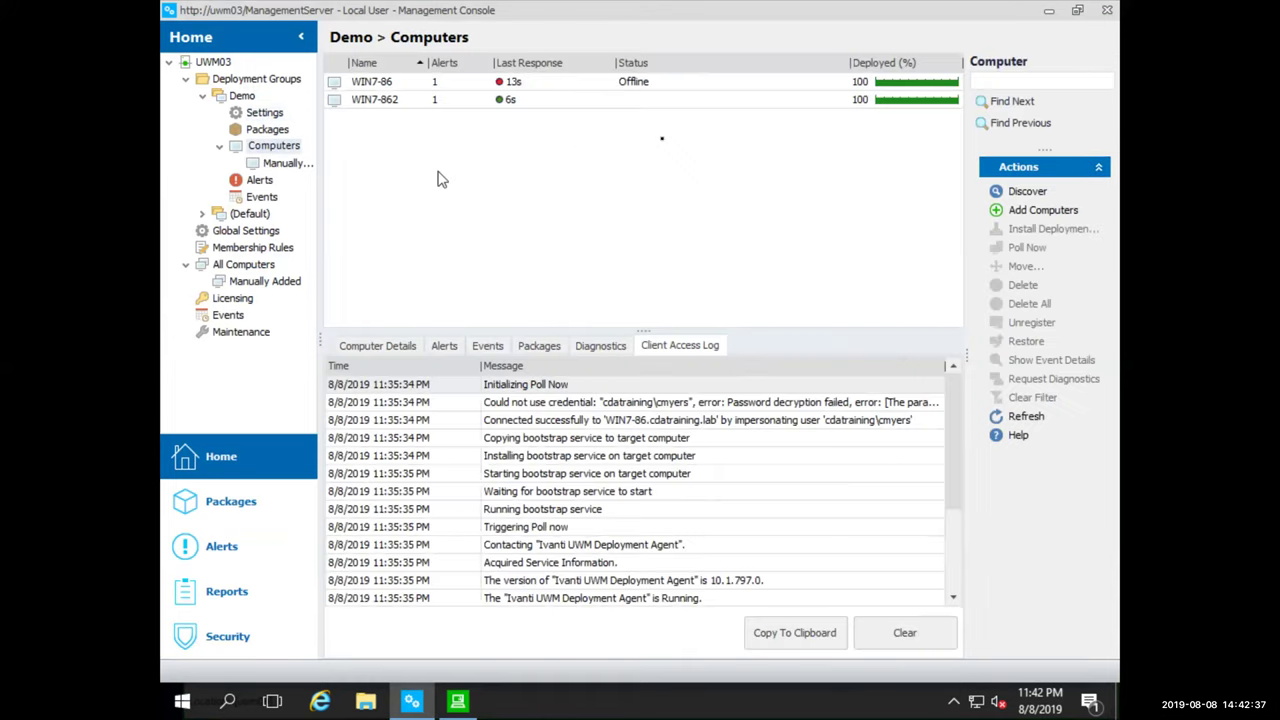
pyautogui.click(651, 86)
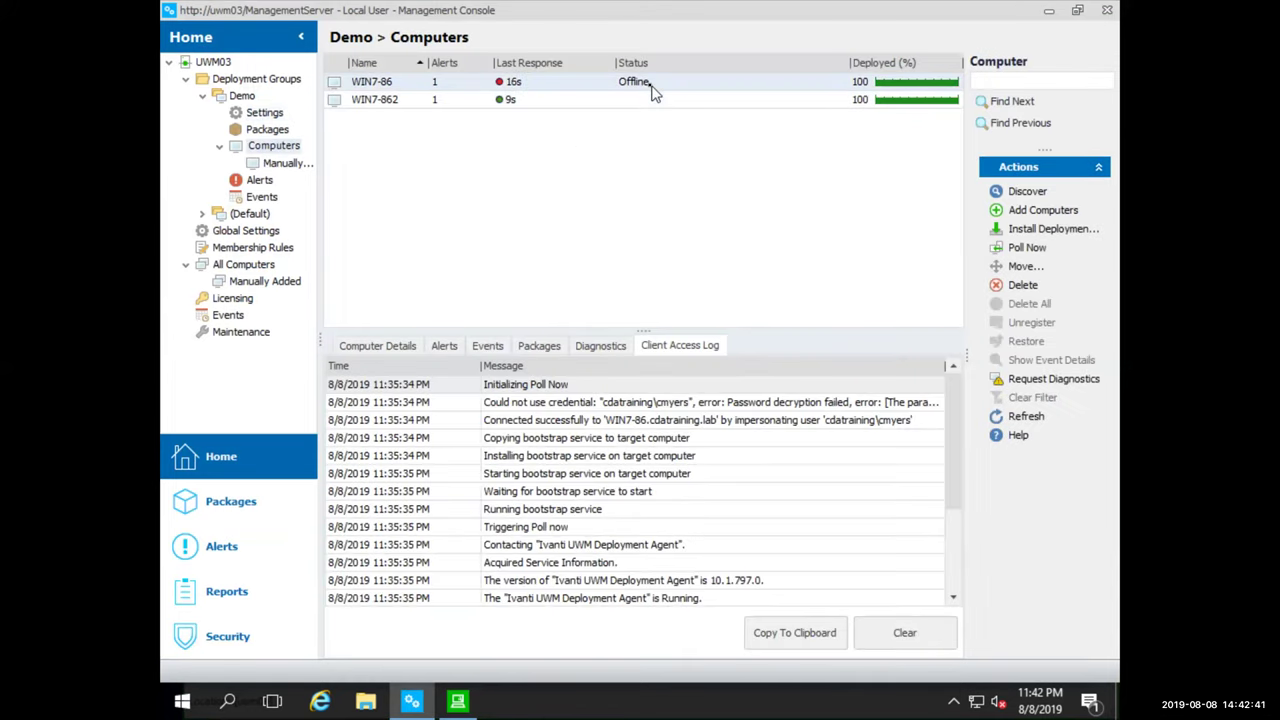
pyautogui.click(642, 99)
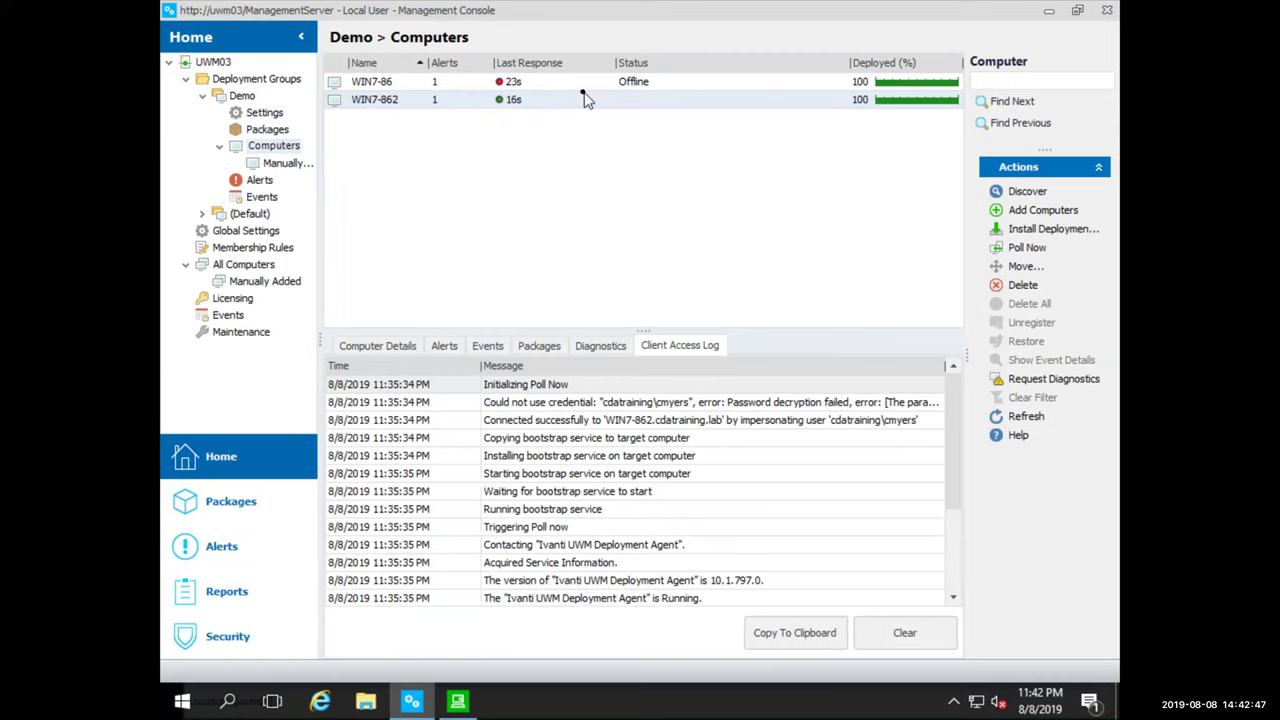
pyautogui.click(268, 131)
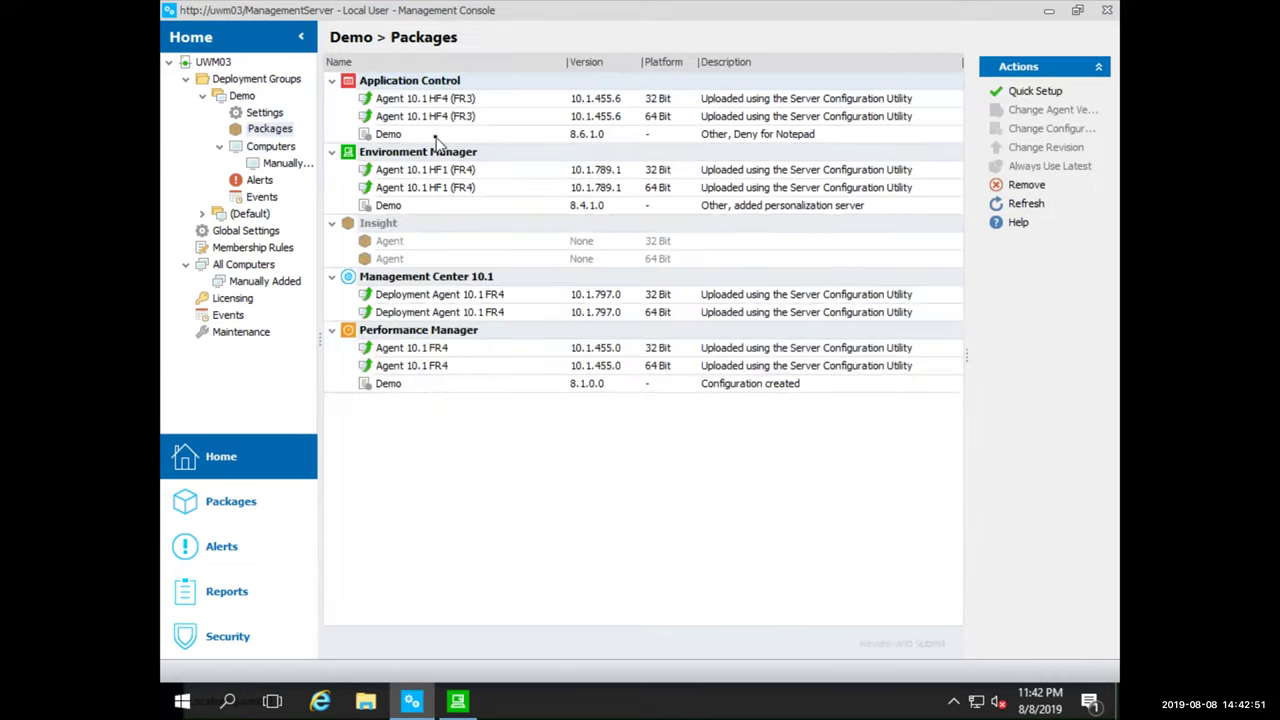
# Change the Demo group's Application Control configuration to the 10.1 'Demo 10.1' configuration
pyautogui.rightClick(437, 137)
pyautogui.click(514, 191)
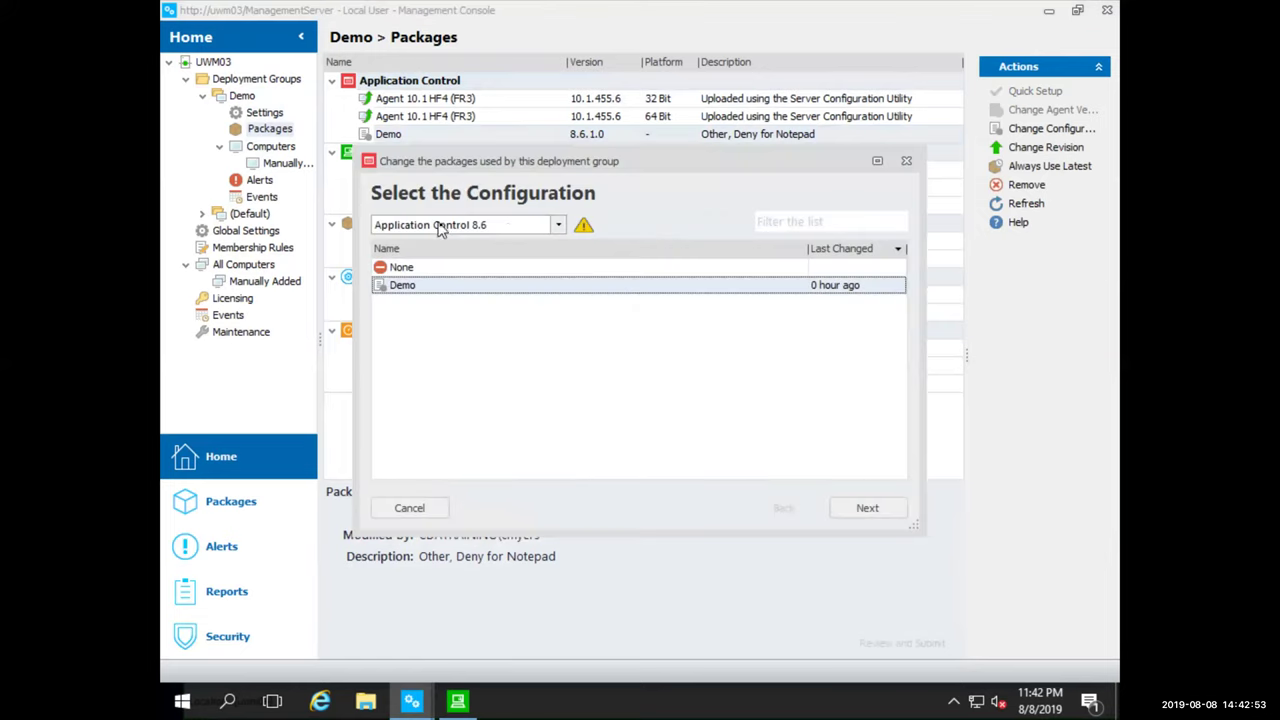
pyautogui.click(517, 229)
pyautogui.click(494, 251)
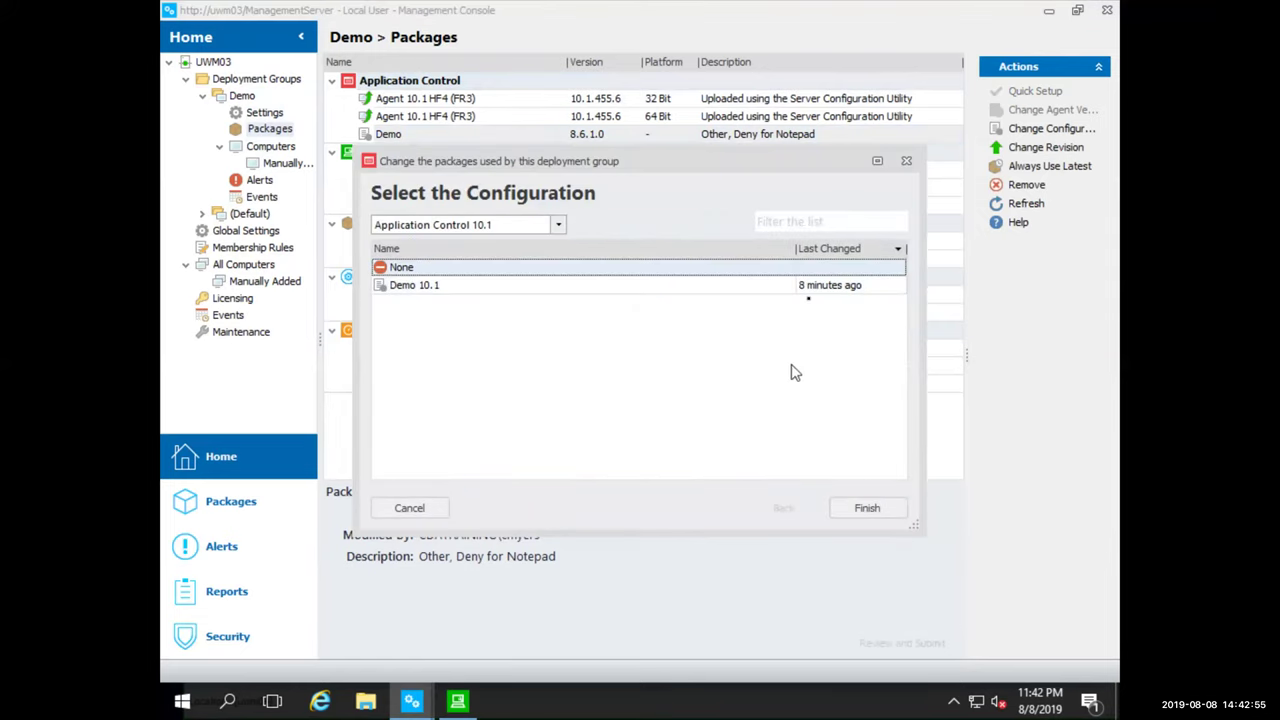
pyautogui.click(805, 287)
pyautogui.click(867, 508)
pyautogui.click(867, 508)
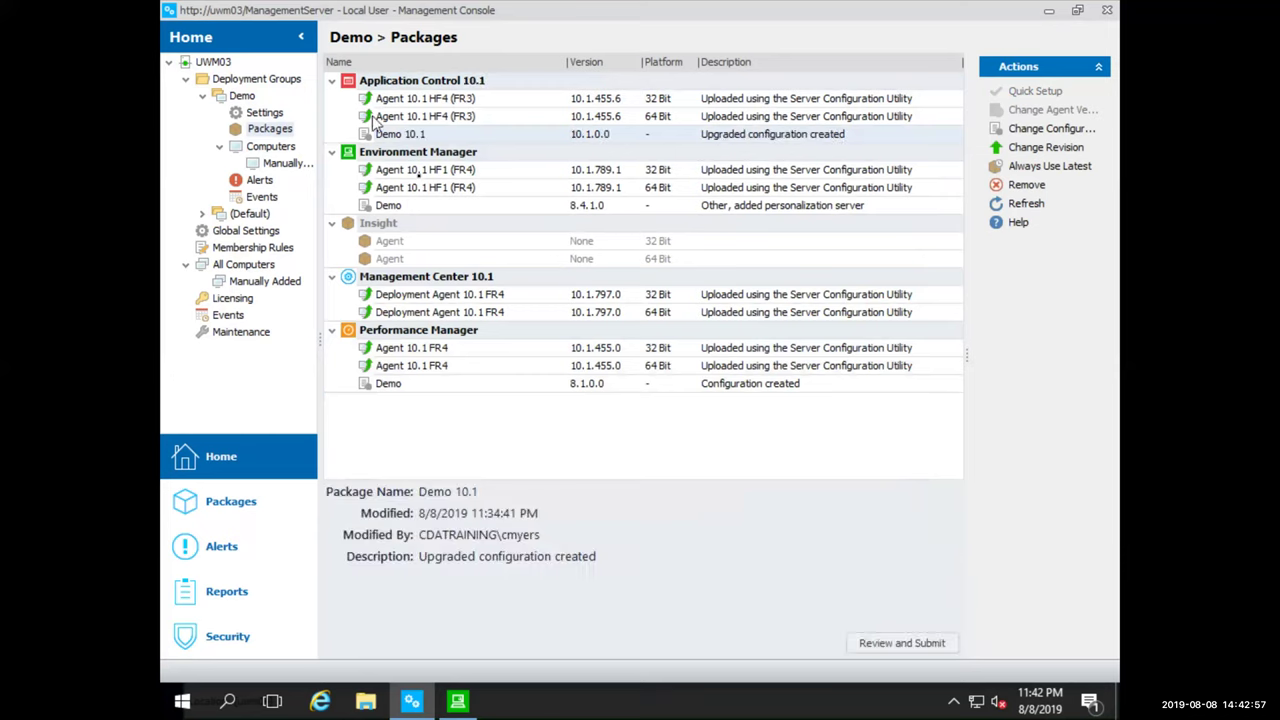
# Change the Environment Manager configuration to the 10.1 'Demo Upgraded' configuration
pyautogui.click(423, 206)
pyautogui.rightClick(423, 206)
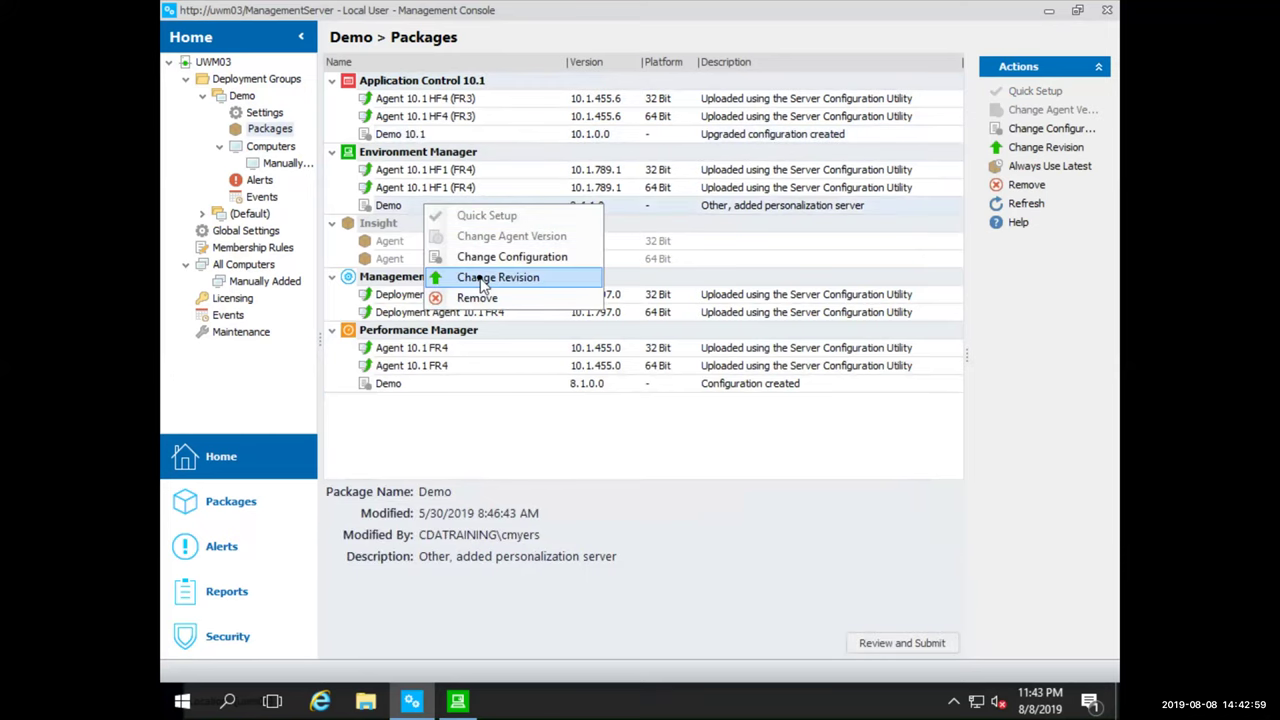
pyautogui.click(490, 274)
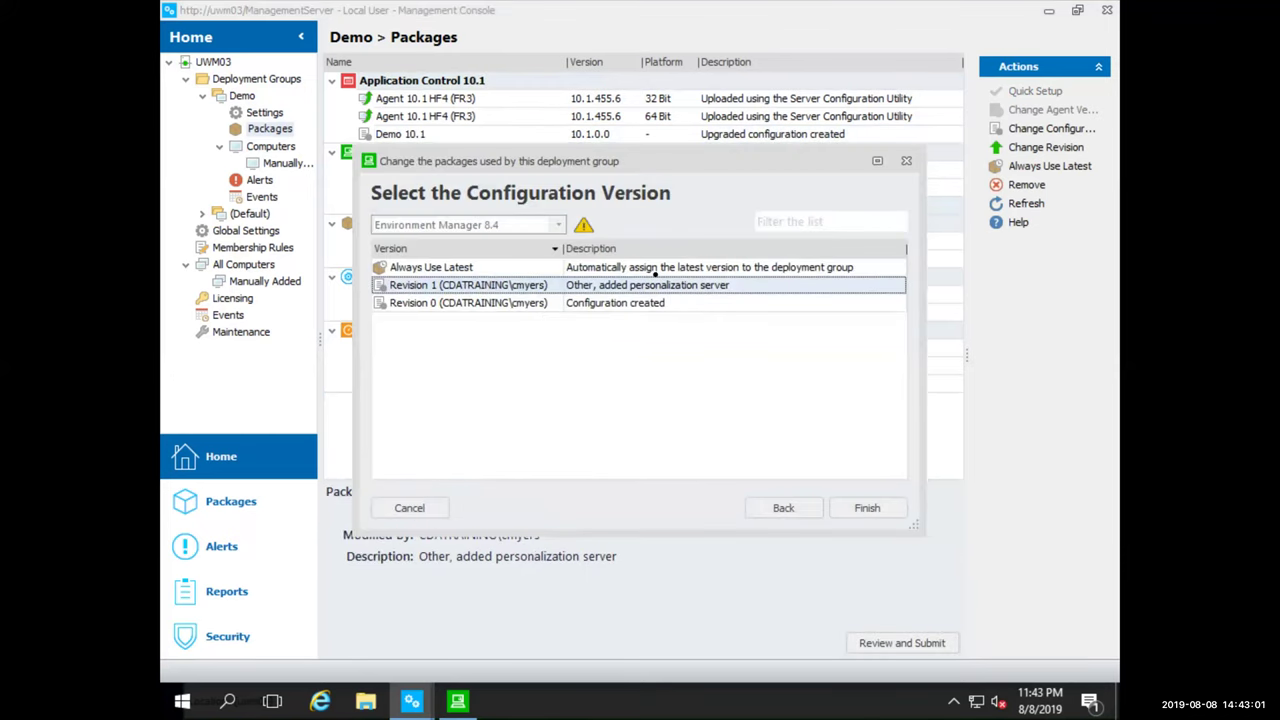
pyautogui.click(782, 508)
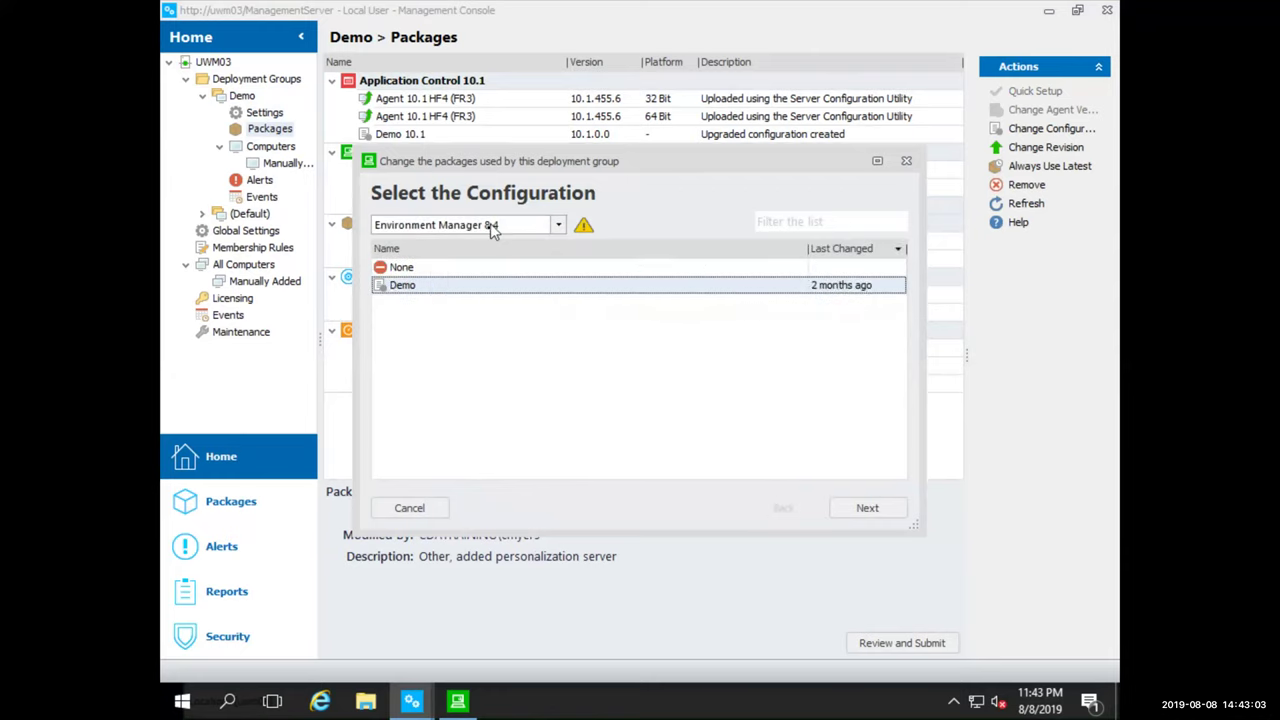
pyautogui.click(486, 226)
pyautogui.click(486, 242)
pyautogui.click(624, 287)
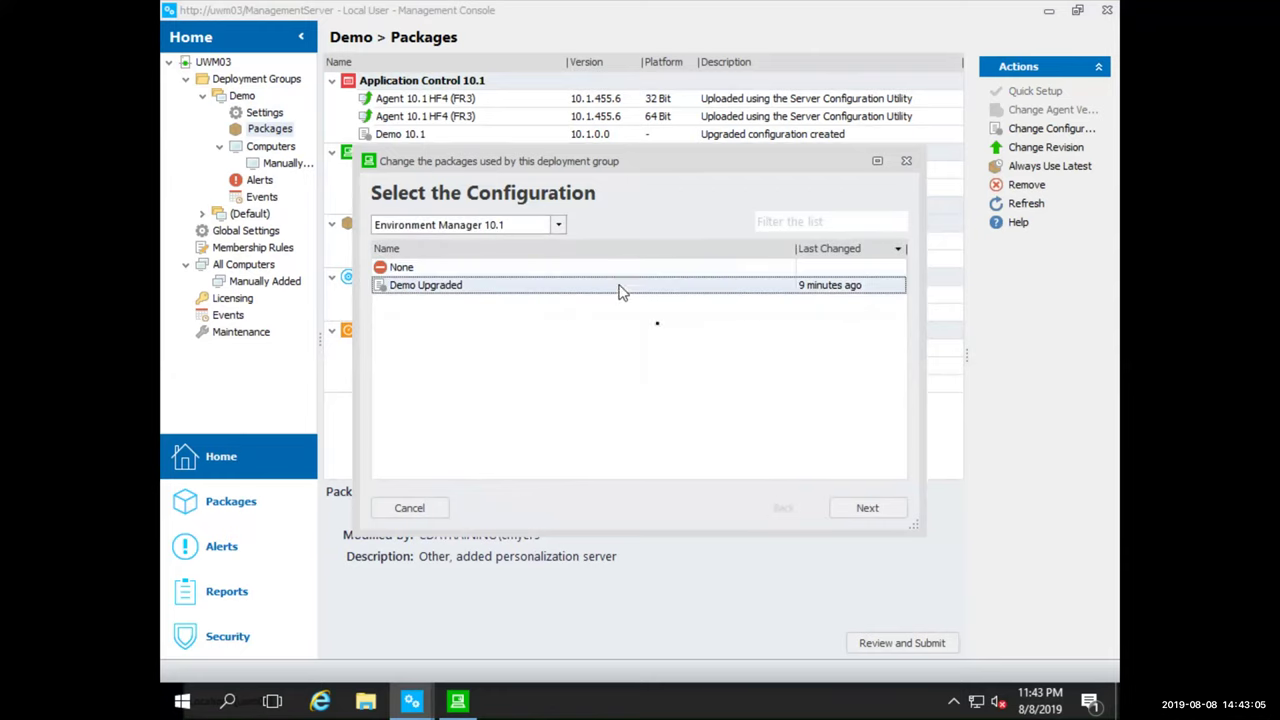
pyautogui.click(893, 518)
pyautogui.click(889, 514)
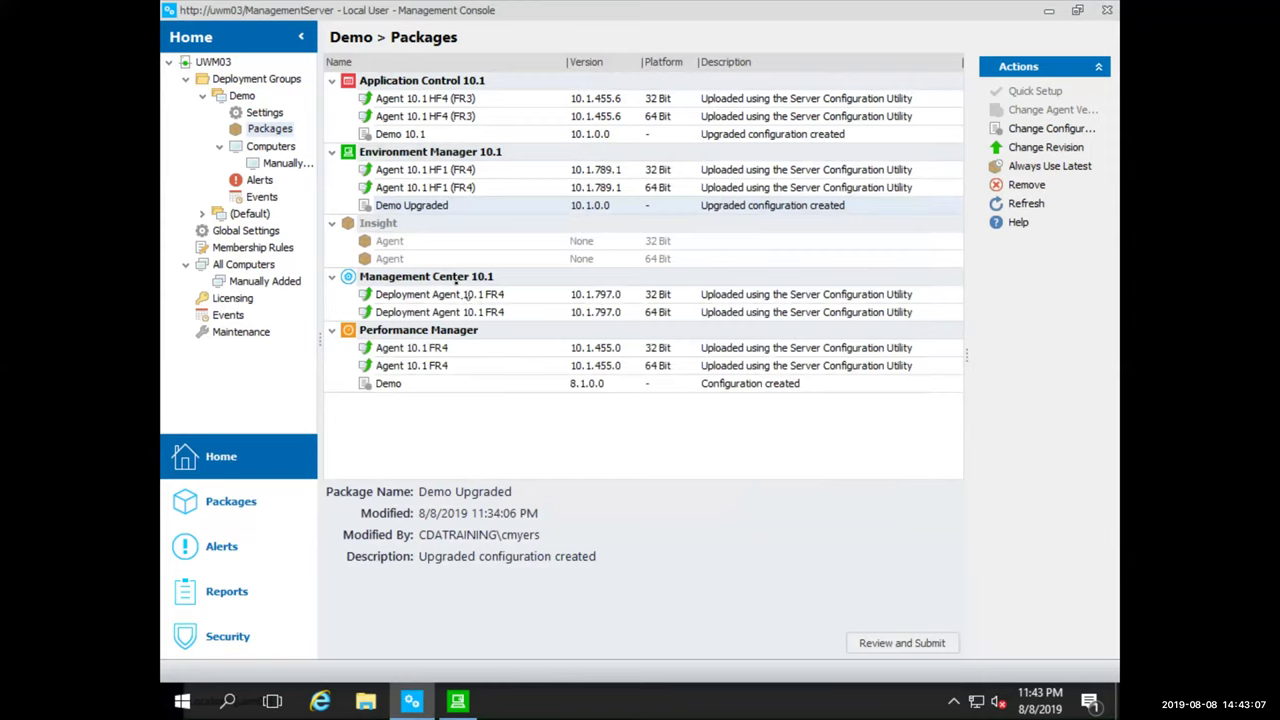
# Change the Performance Manager configuration to the 10.1 'Demo 10.1' configuration
pyautogui.click(420, 386)
pyautogui.rightClick(420, 390)
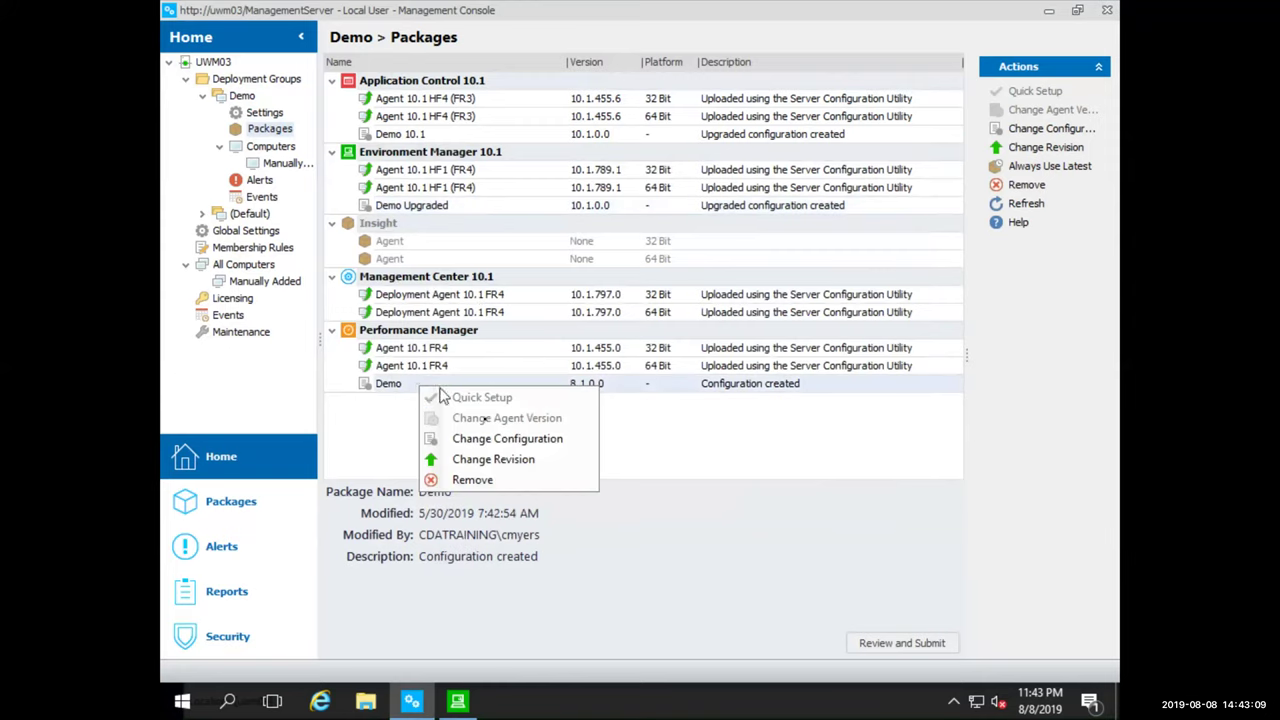
pyautogui.click(500, 457)
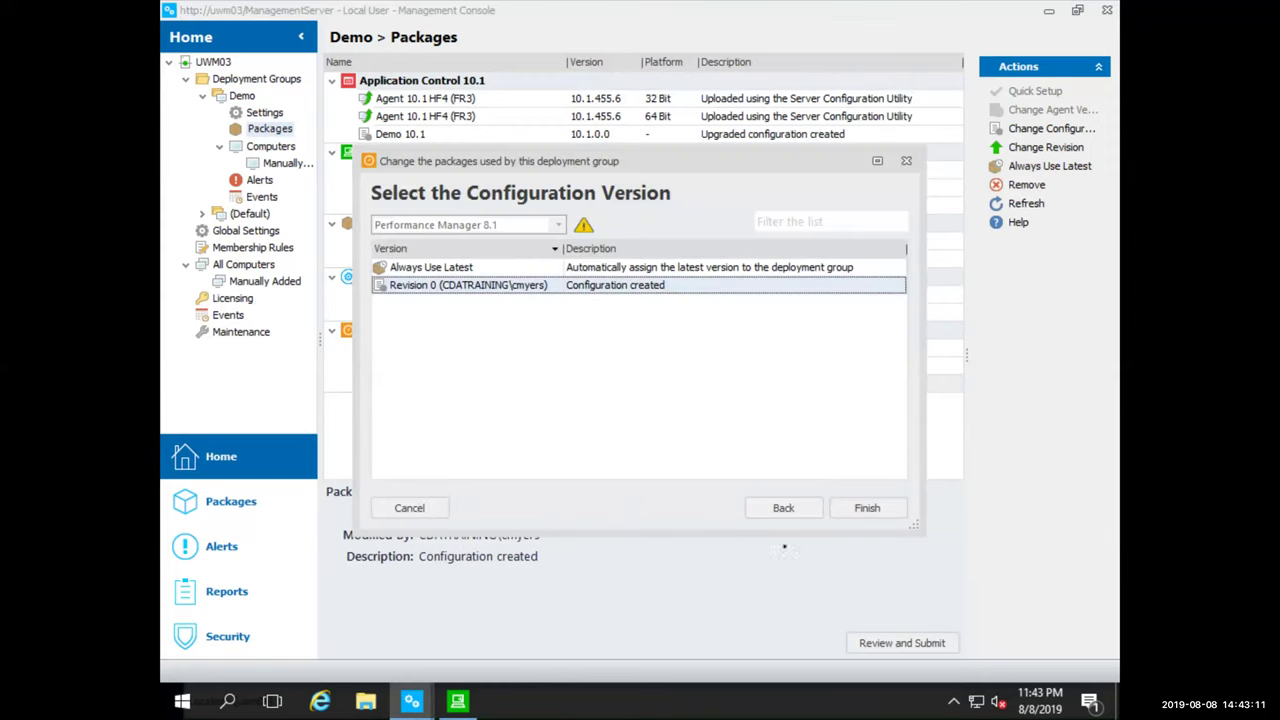
pyautogui.click(767, 518)
pyautogui.click(557, 225)
pyautogui.click(514, 253)
pyautogui.click(545, 285)
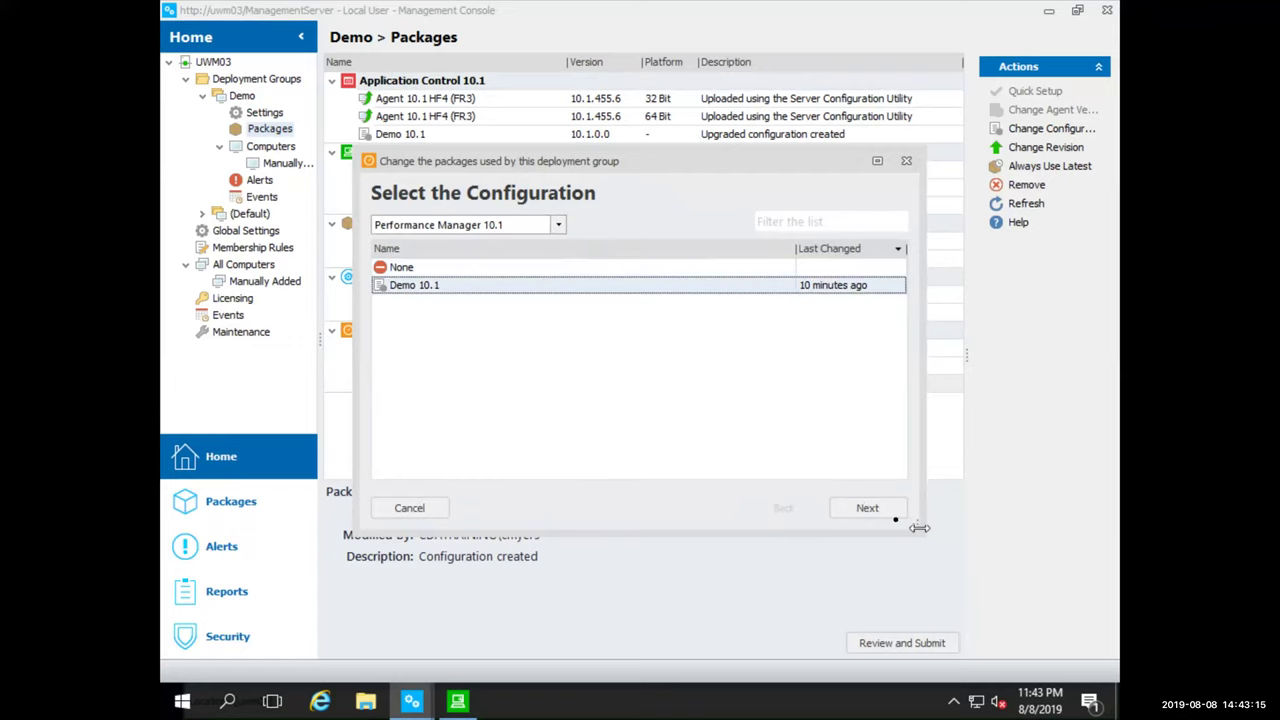
pyautogui.click(876, 514)
pyautogui.click(877, 514)
# Review and submit the pending configuration changes to the Demo group, then view its computers
pyautogui.click(906, 642)
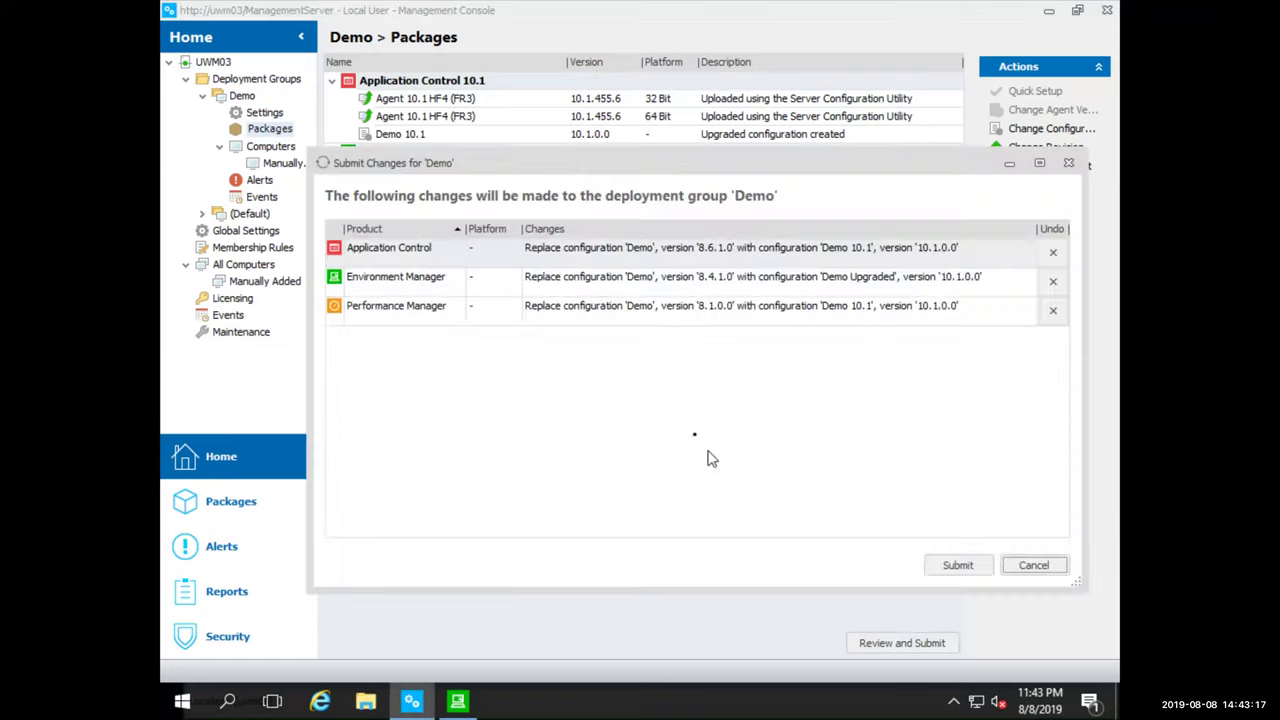
pyautogui.click(955, 566)
pyautogui.click(262, 146)
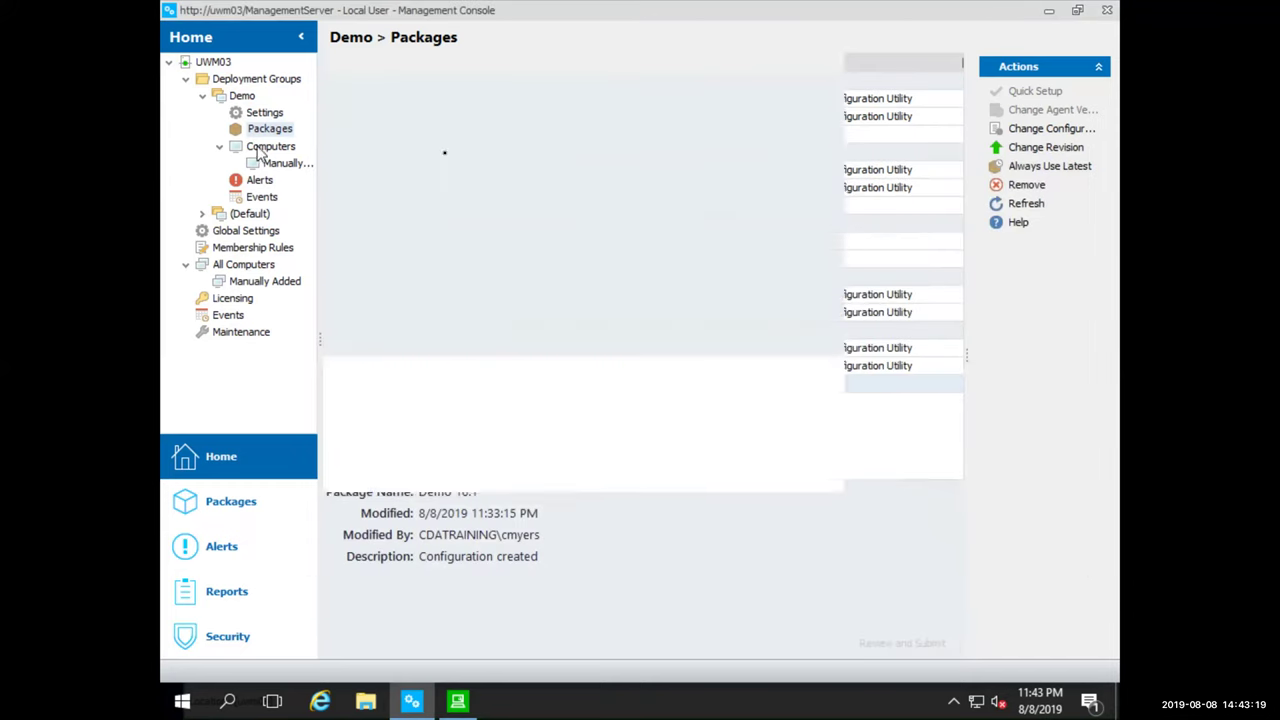
# Have WIN7-862 poll the server now and check its Packages tab for installed 10.1 packages
pyautogui.rightClick(513, 100)
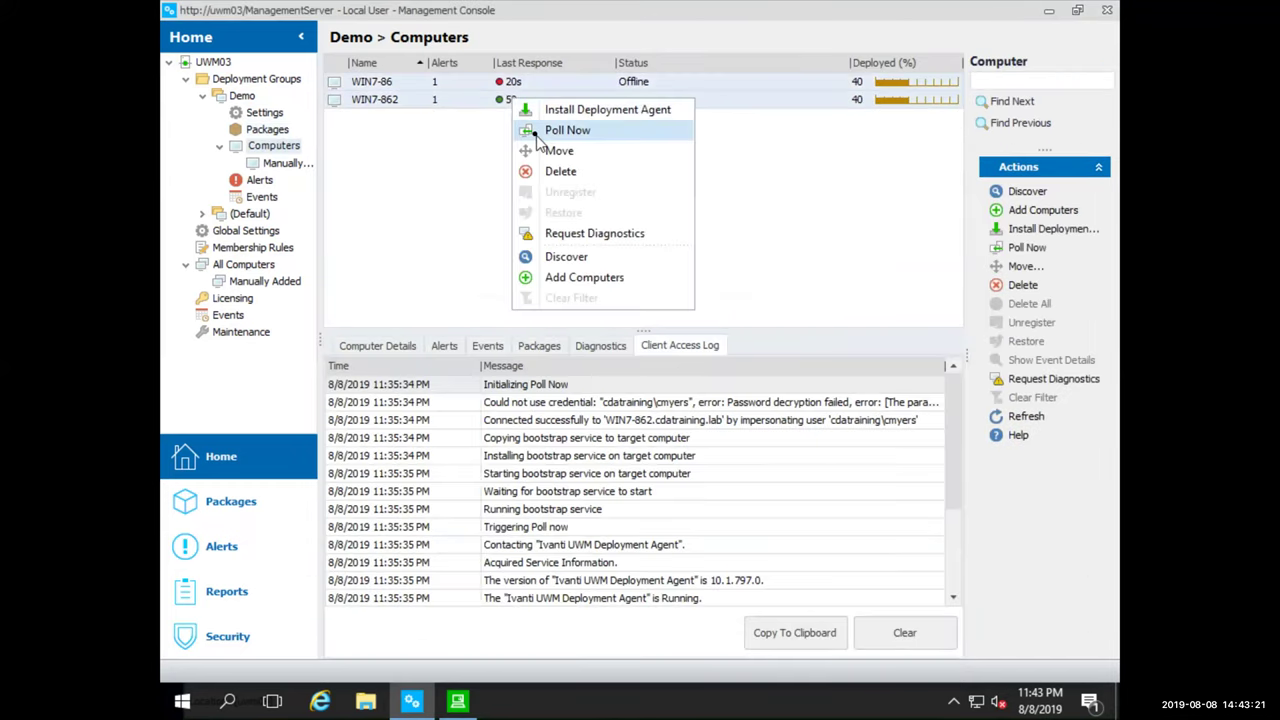
pyautogui.click(540, 132)
pyautogui.click(545, 344)
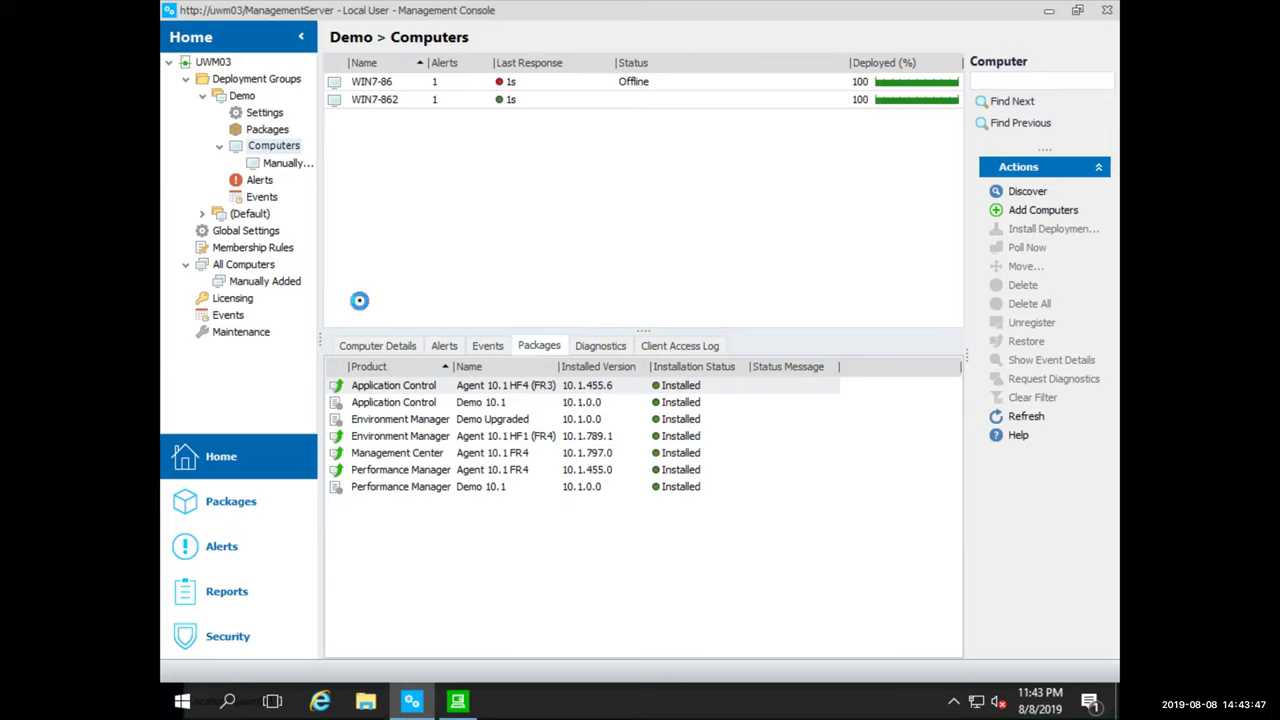
# On the Maintenance page, draft a 'Remove Events Older Than' 30 days schedule, then cancel it
pyautogui.click(241, 337)
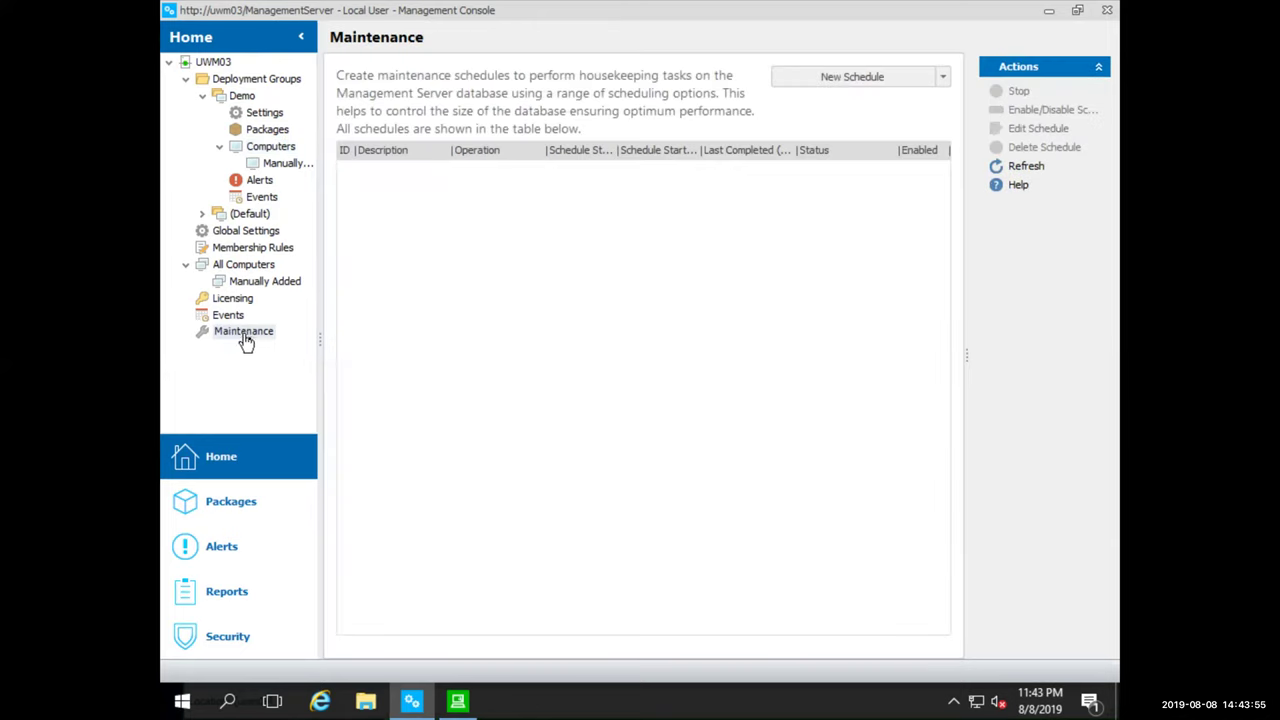
pyautogui.click(942, 78)
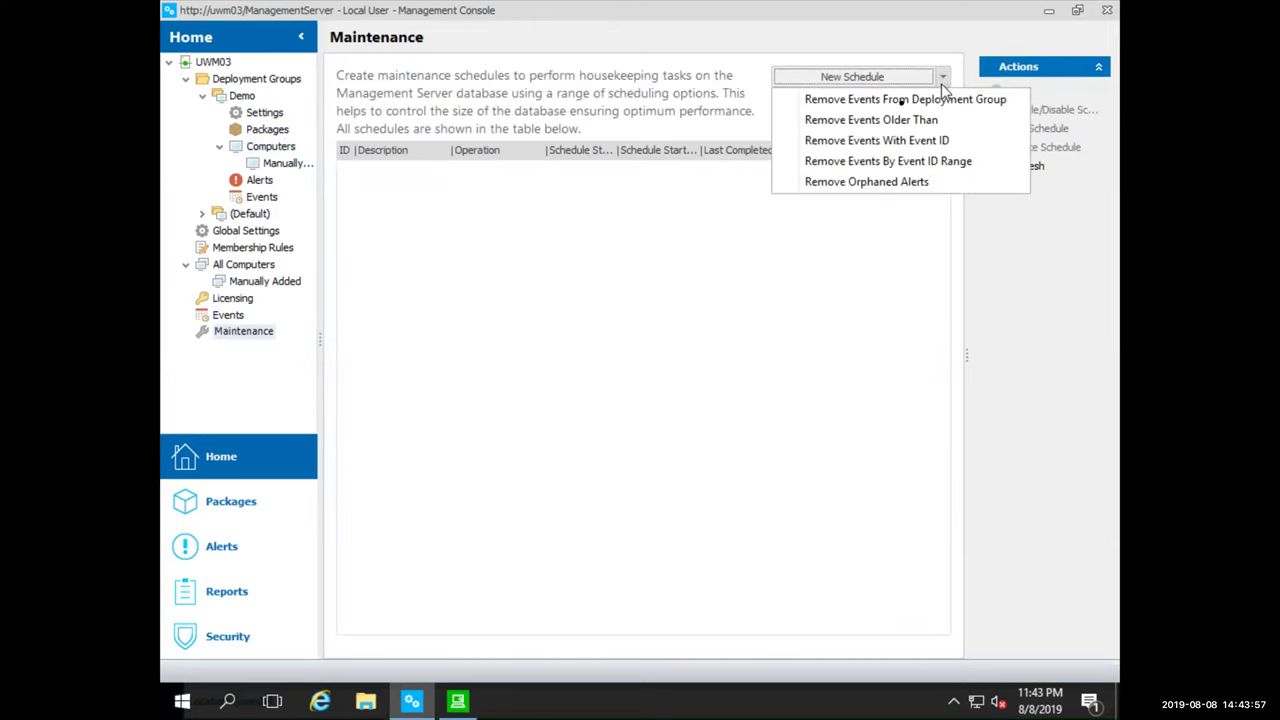
pyautogui.click(900, 122)
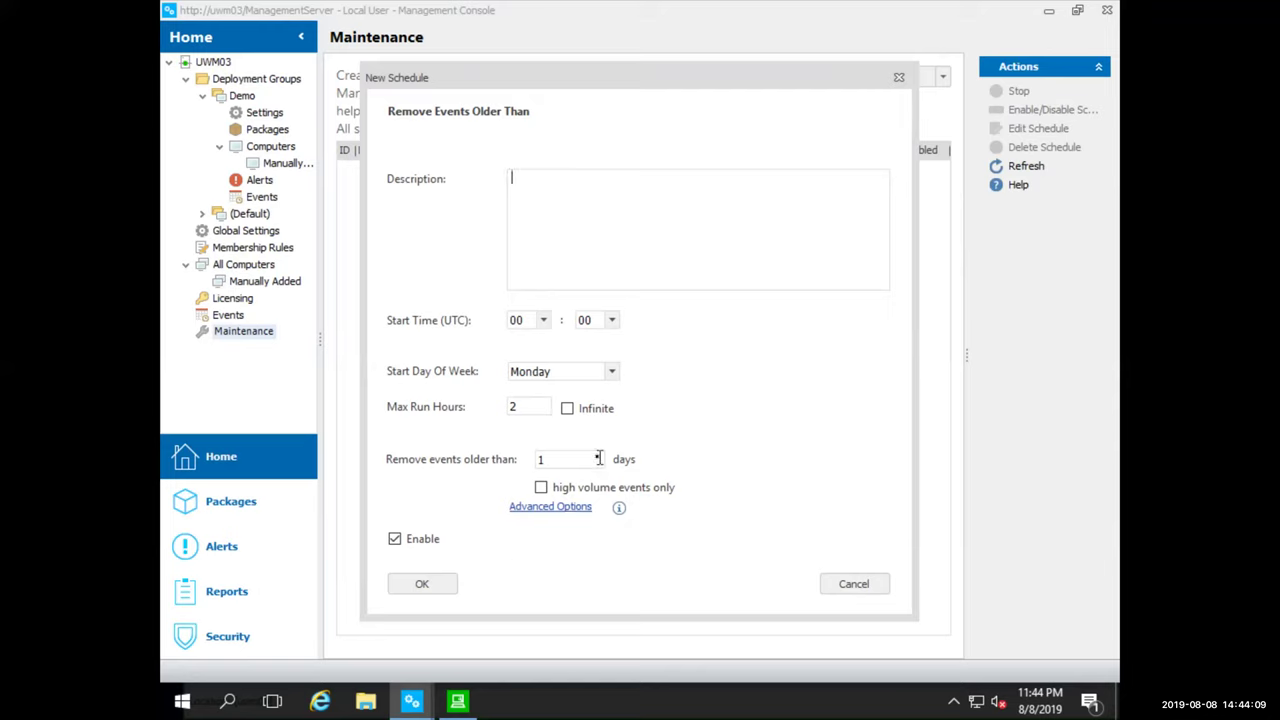
pyautogui.moveTo(598, 458); pyautogui.dragTo(523, 460)
pyautogui.write('30')
pyautogui.click(850, 584)
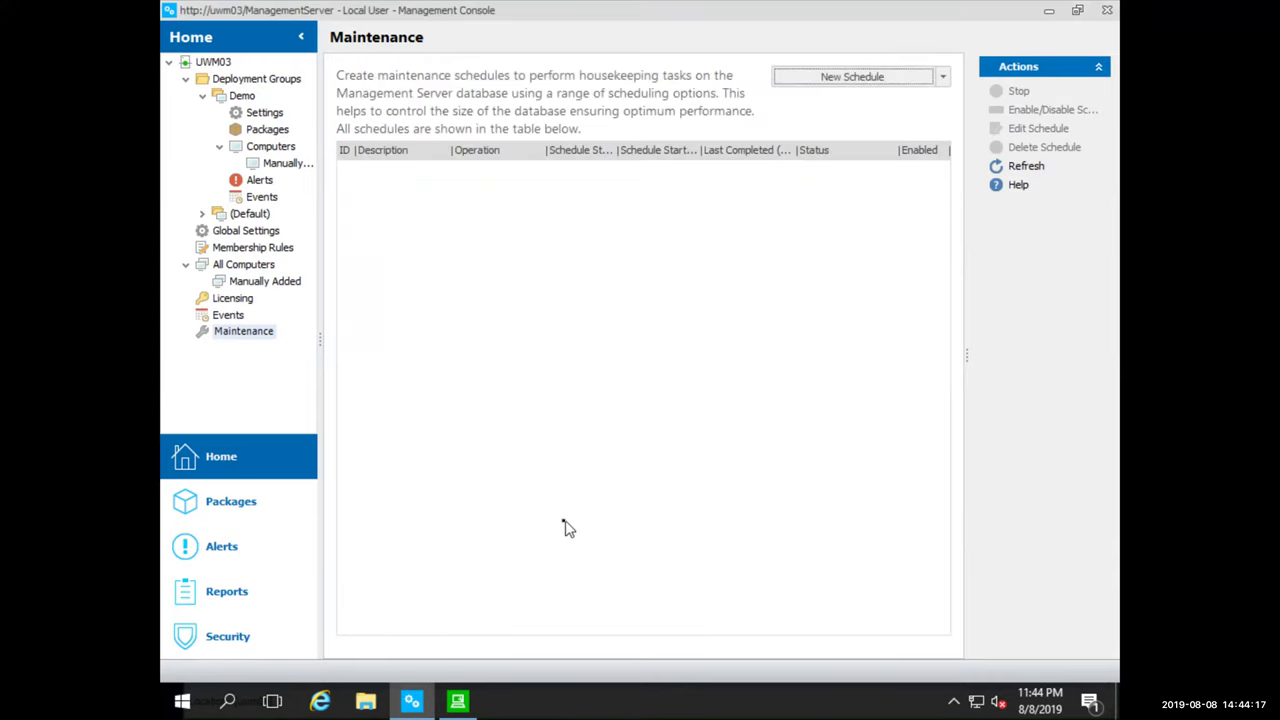
pyautogui.click(457, 701)
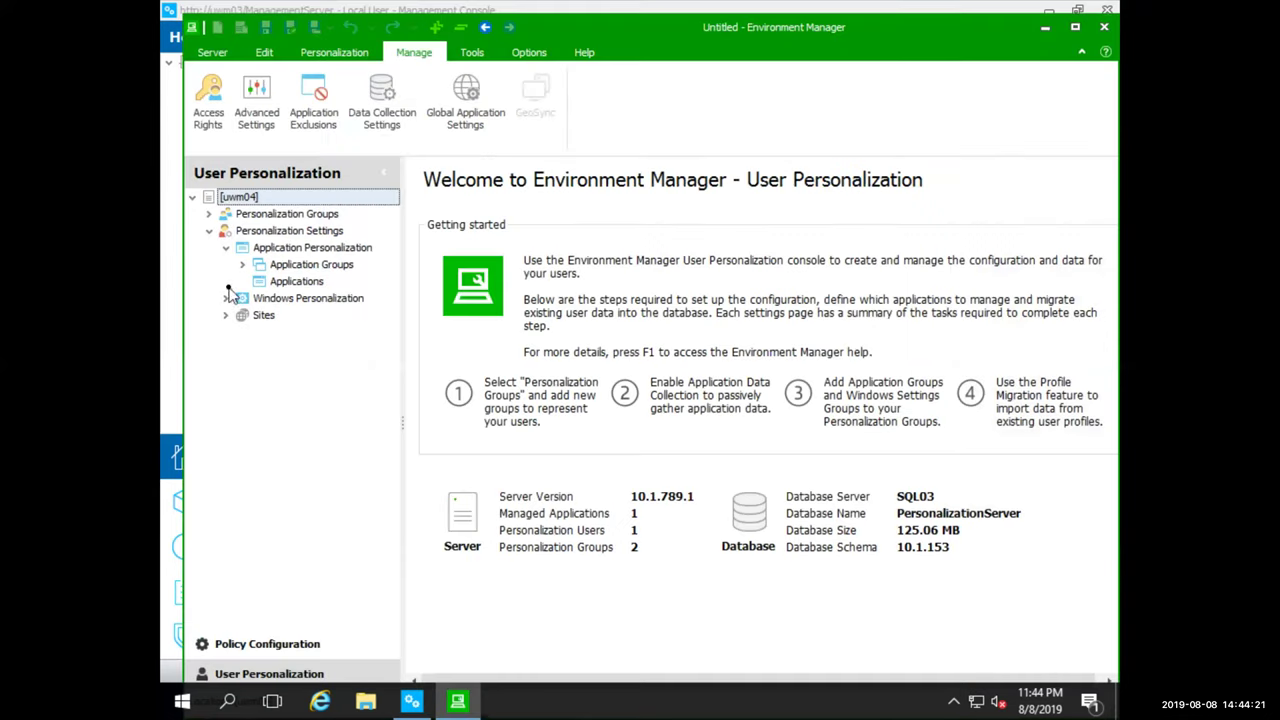
pyautogui.click(226, 298)
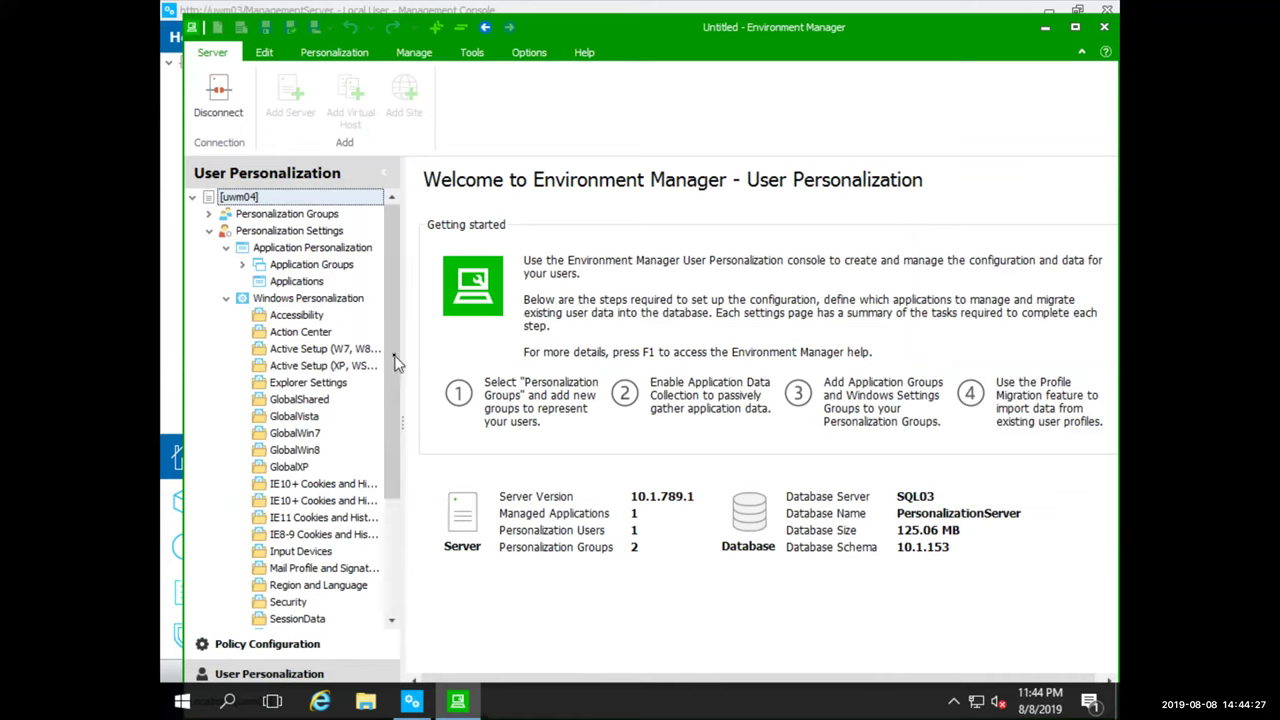
pyautogui.scroll(-1, 388, 365)
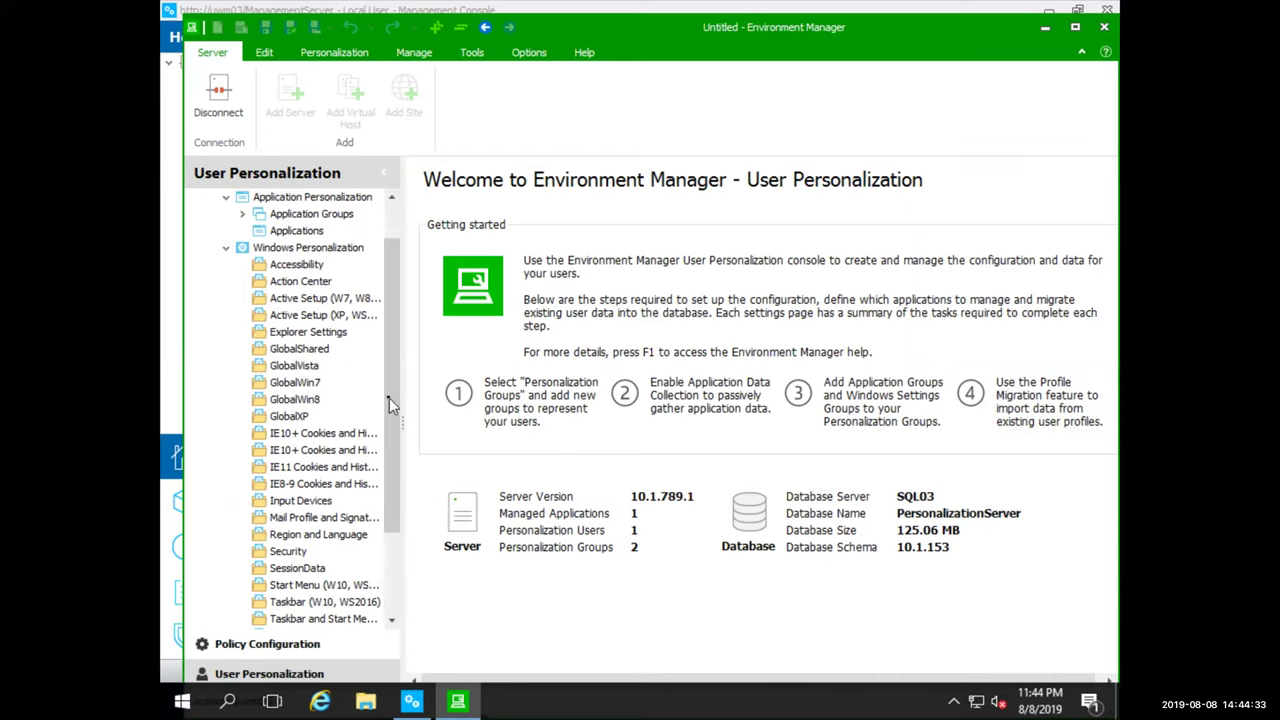
pyautogui.moveTo(389, 398); pyautogui.dragTo(391, 316)
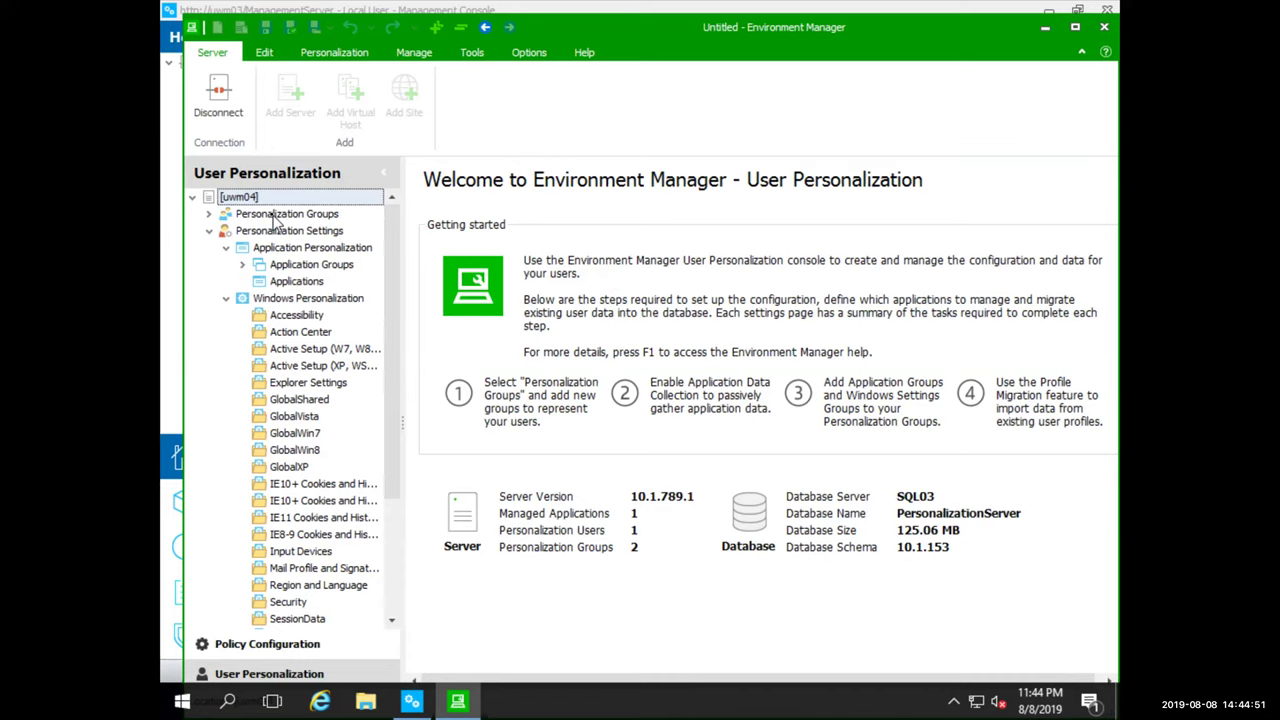
pyautogui.click(172, 466)
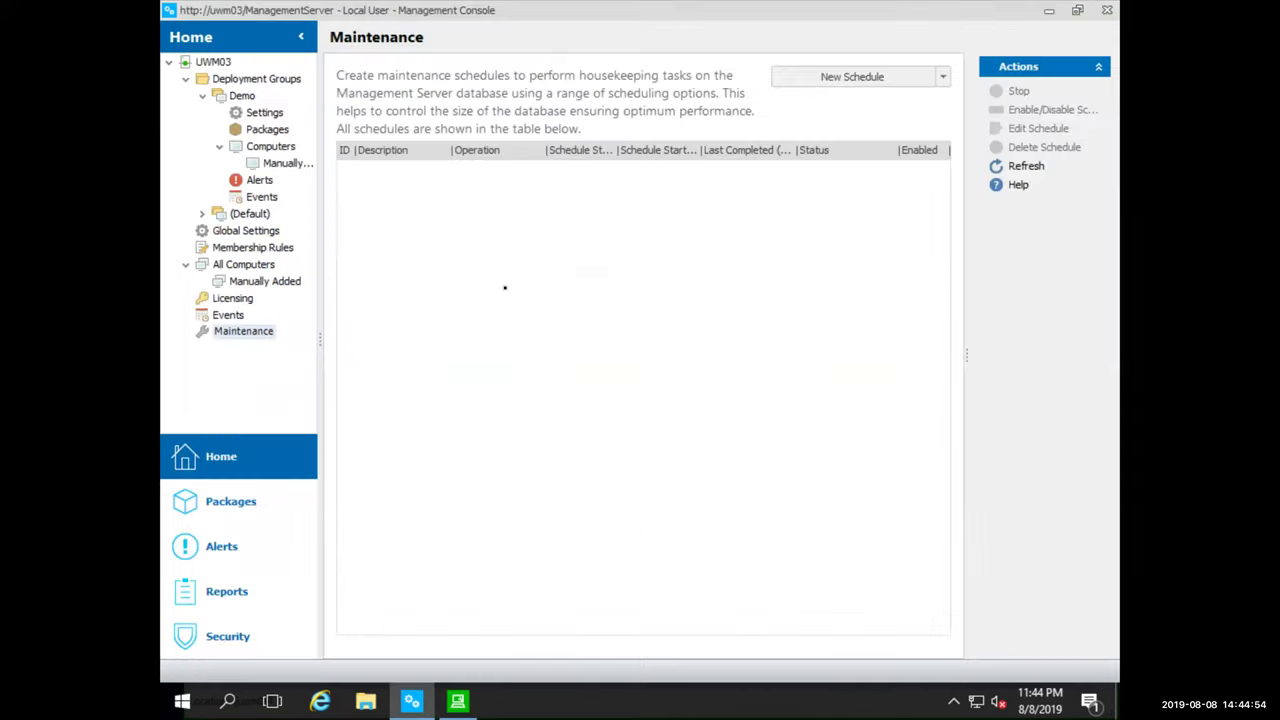
# Show the Demo group's Computers page with WIN7-86 and WIN7-862 both at 100% deployed
pyautogui.click(270, 146)
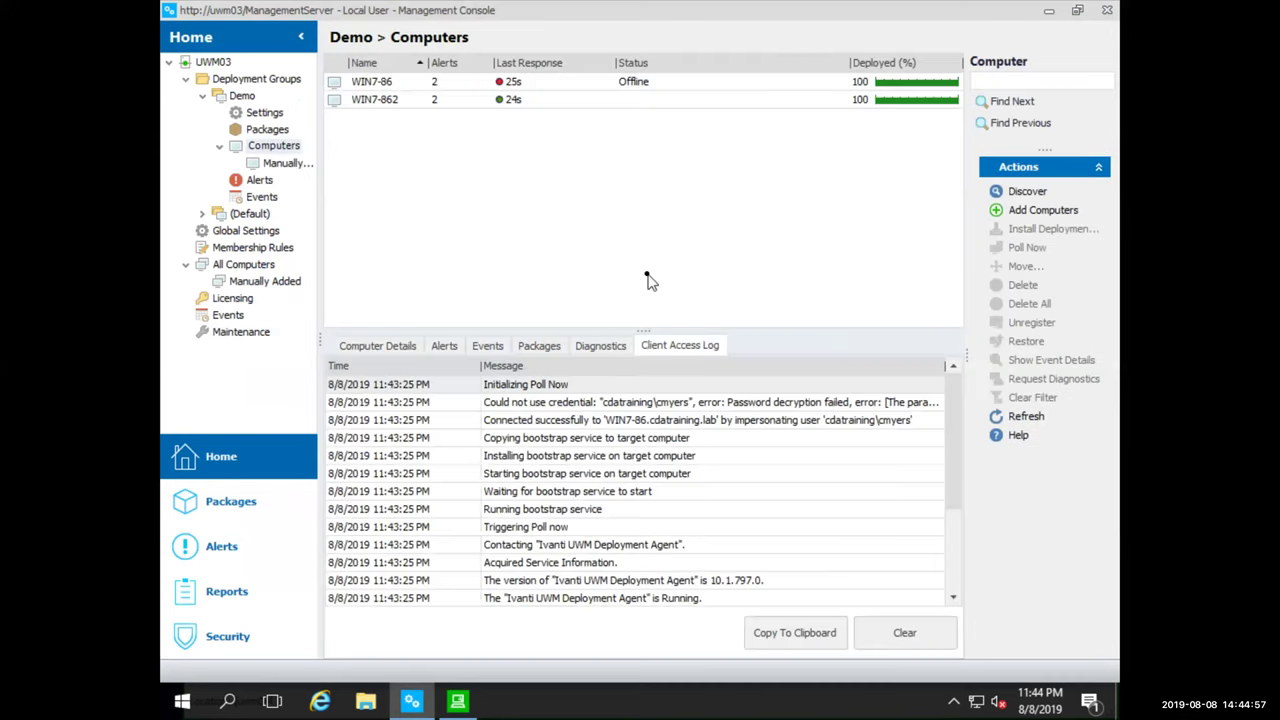